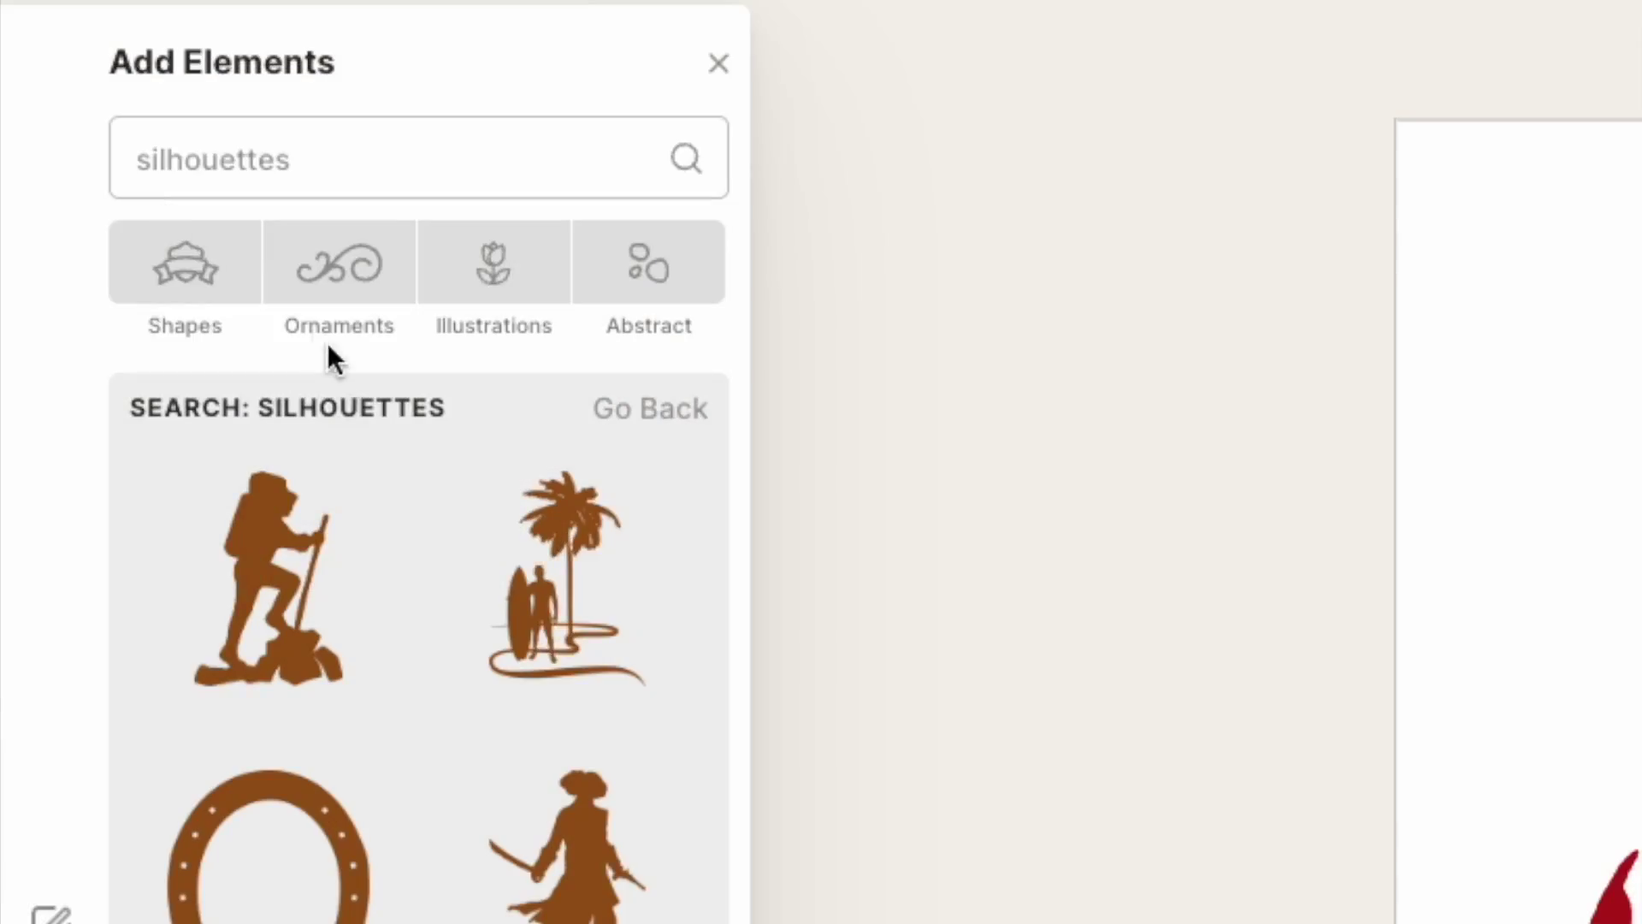
Step: Browse the silhouette elements in the library for shapes suitable for a design
scroll(439, 499, down, 2)
scroll(440, 500, down, 12)
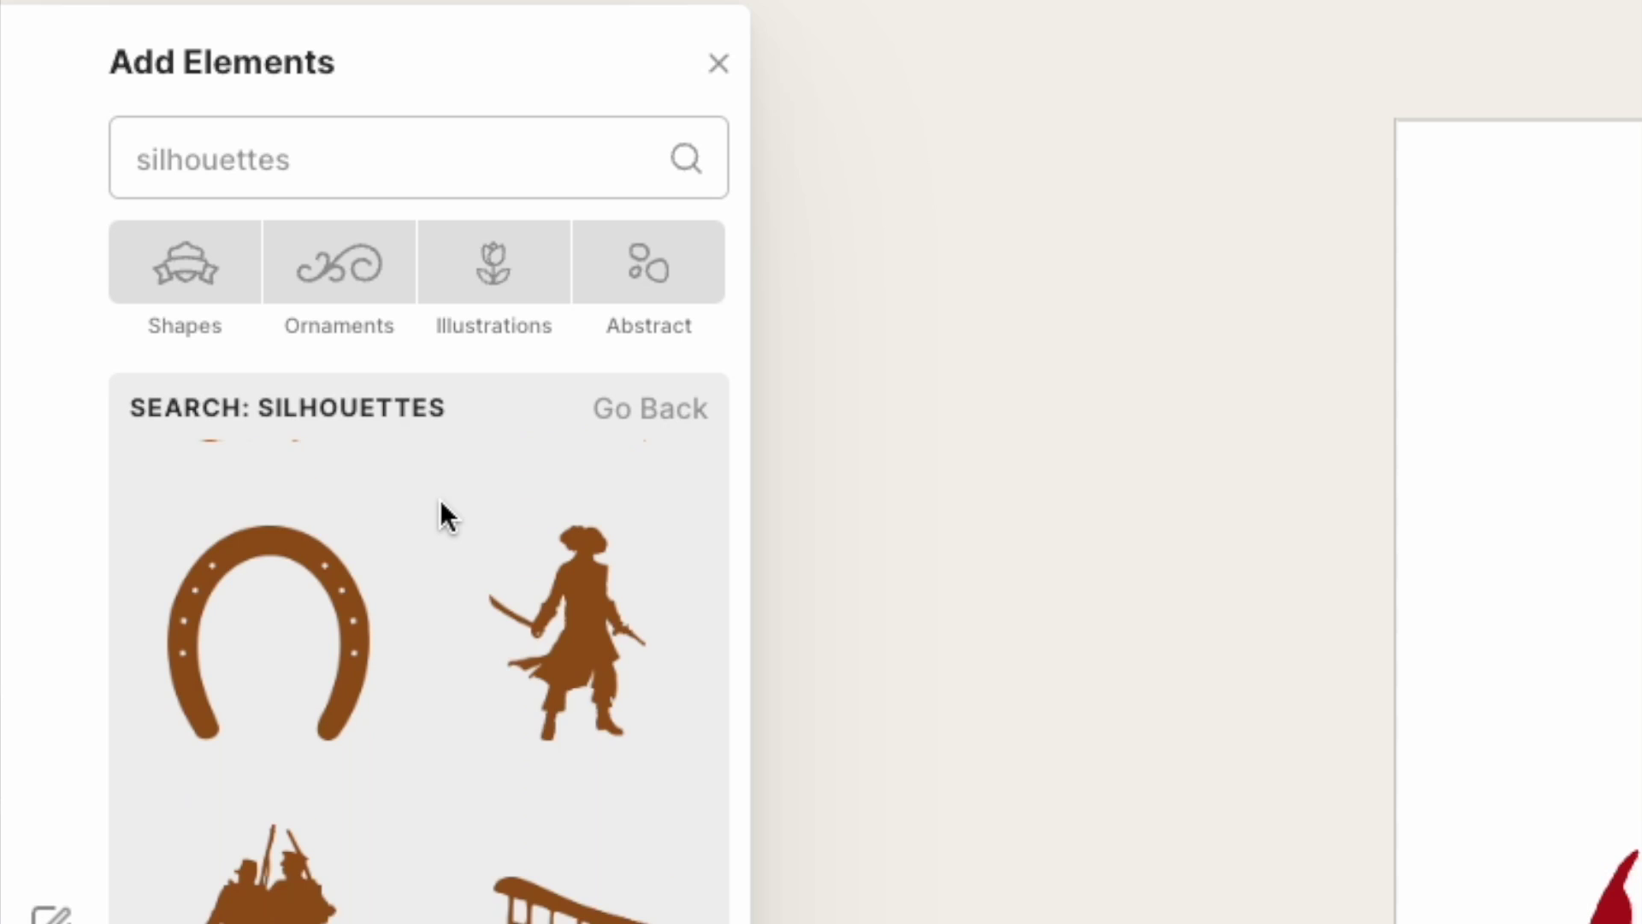
scroll(441, 504, down, 12)
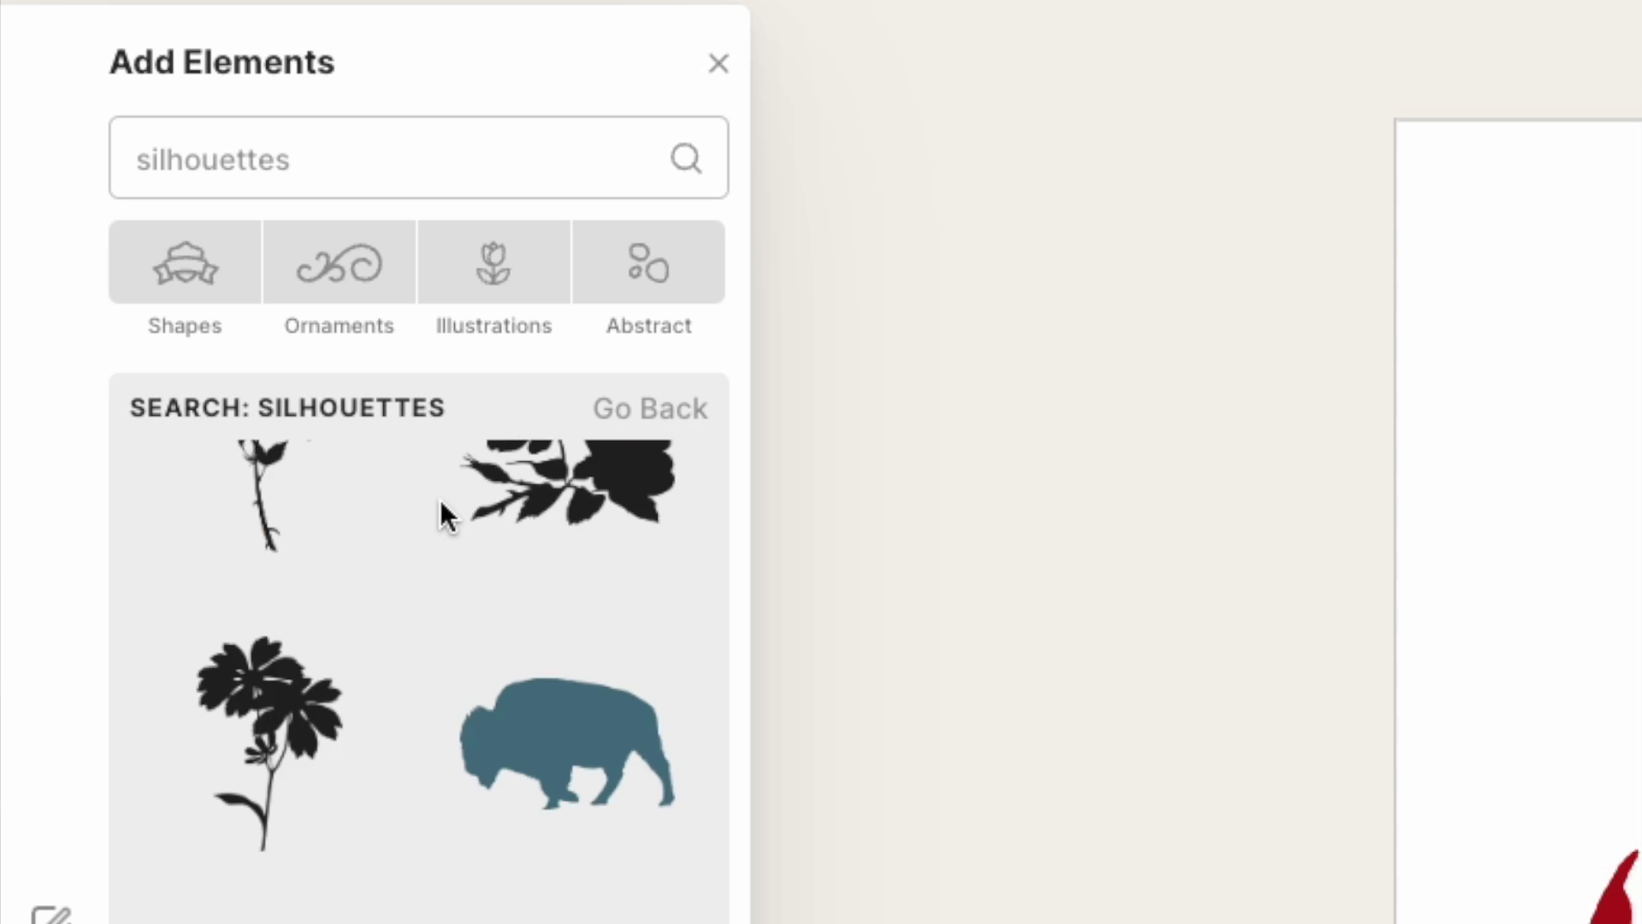
scroll(440, 505, down, 4)
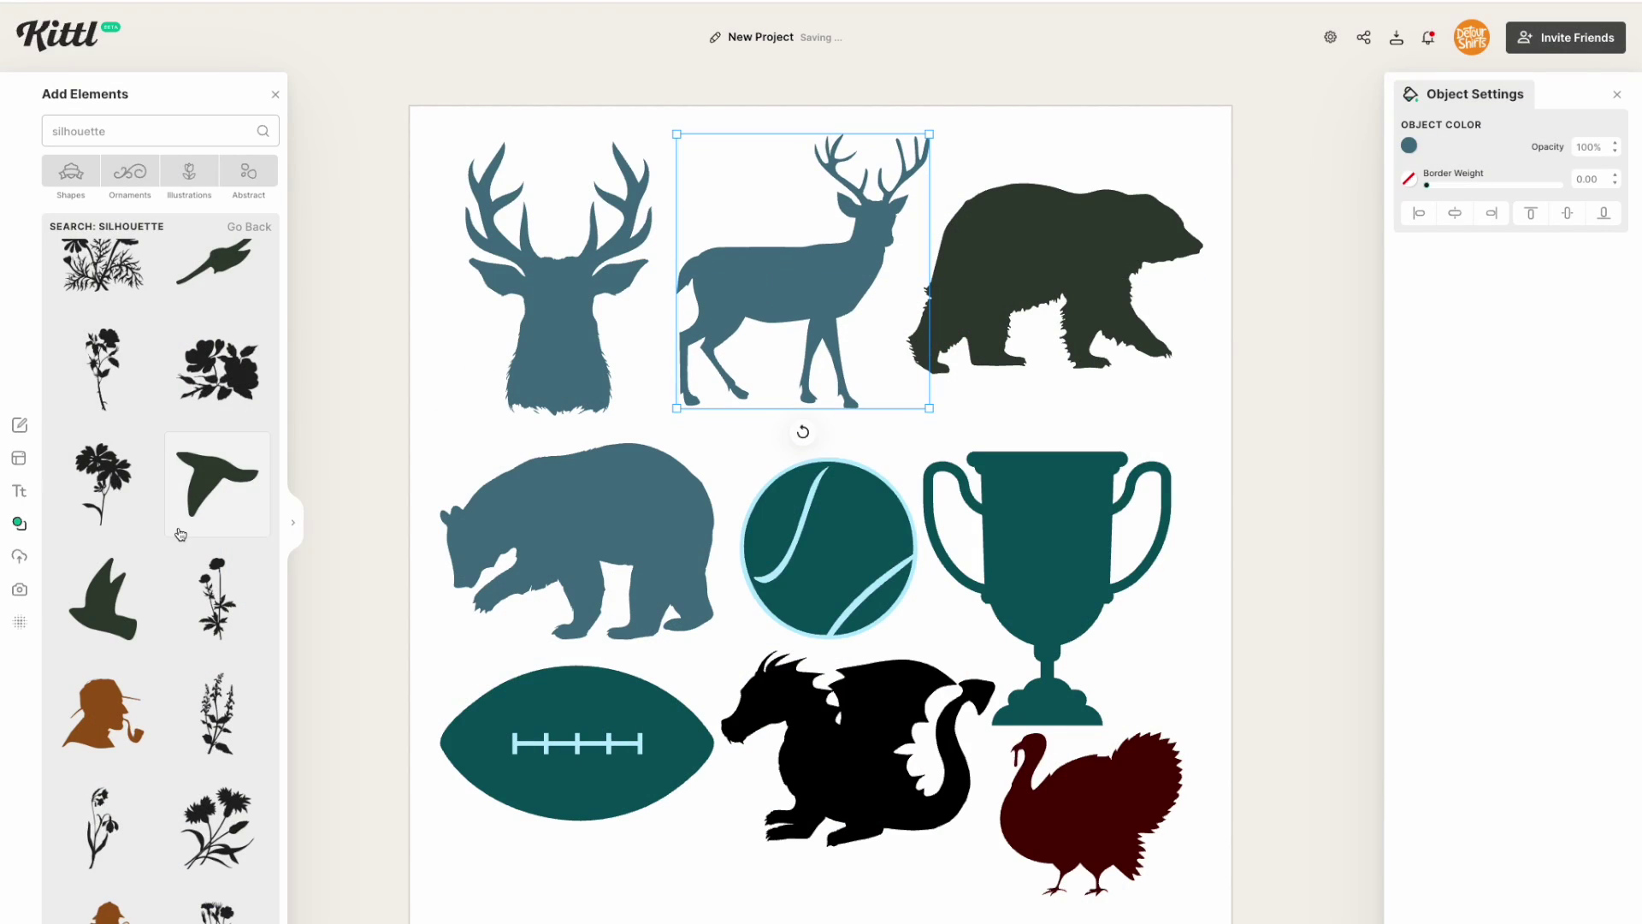
scroll(180, 535, down, 10)
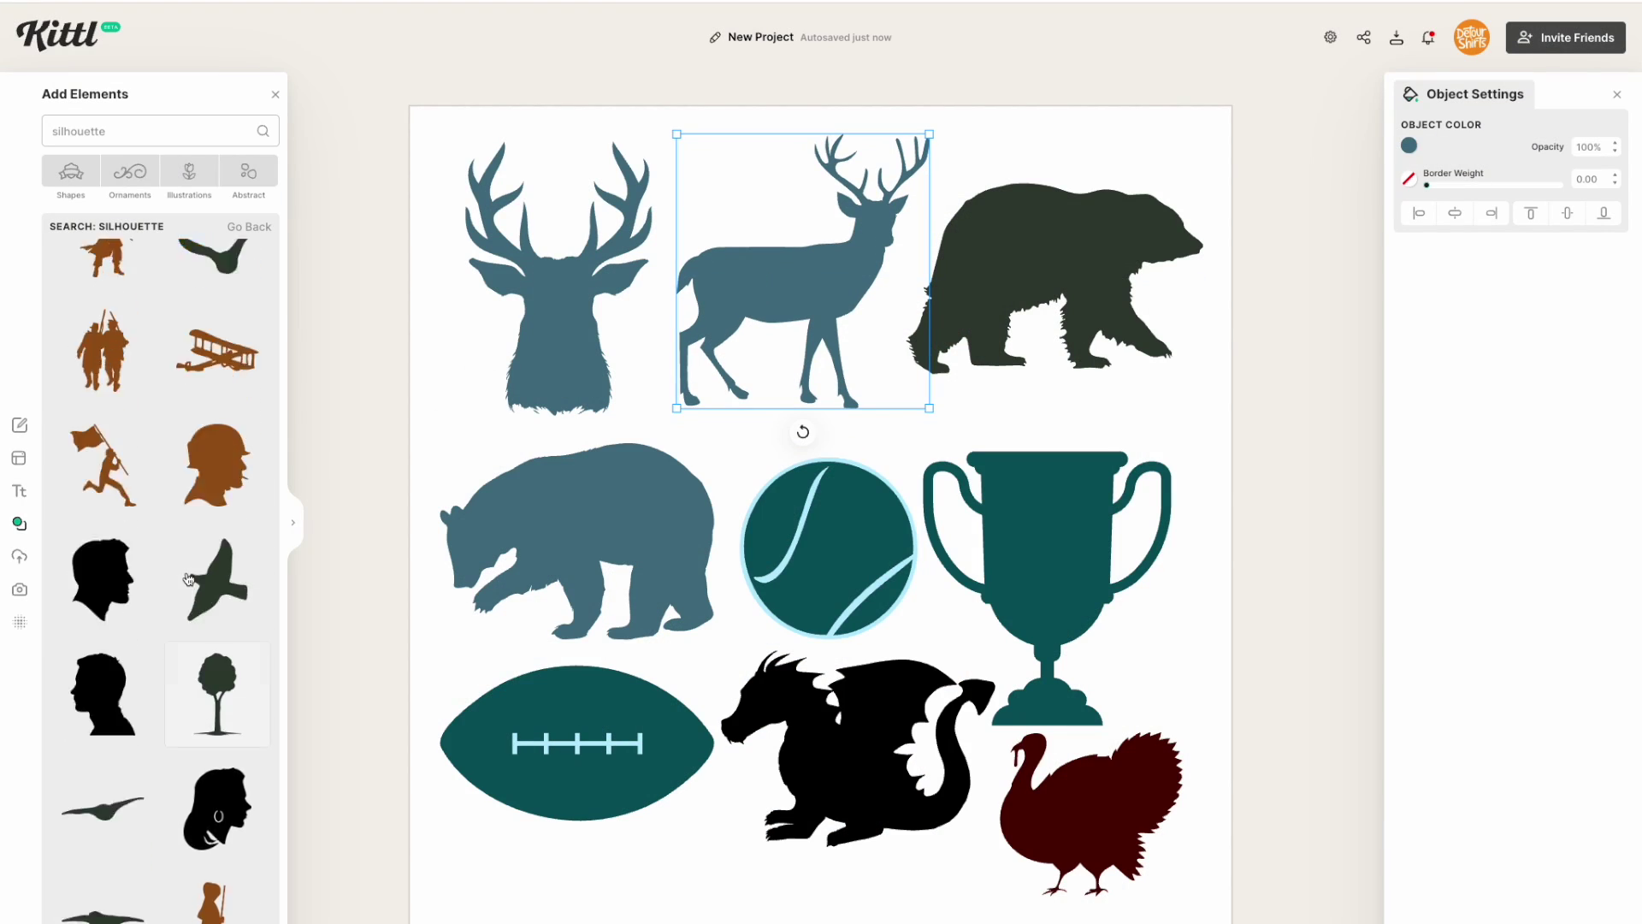
scroll(223, 560, up, 1)
click(238, 549)
mouse_move(846, 451)
mouse_down()
mouse_move(1044, 407)
mouse_move(822, 469)
mouse_up()
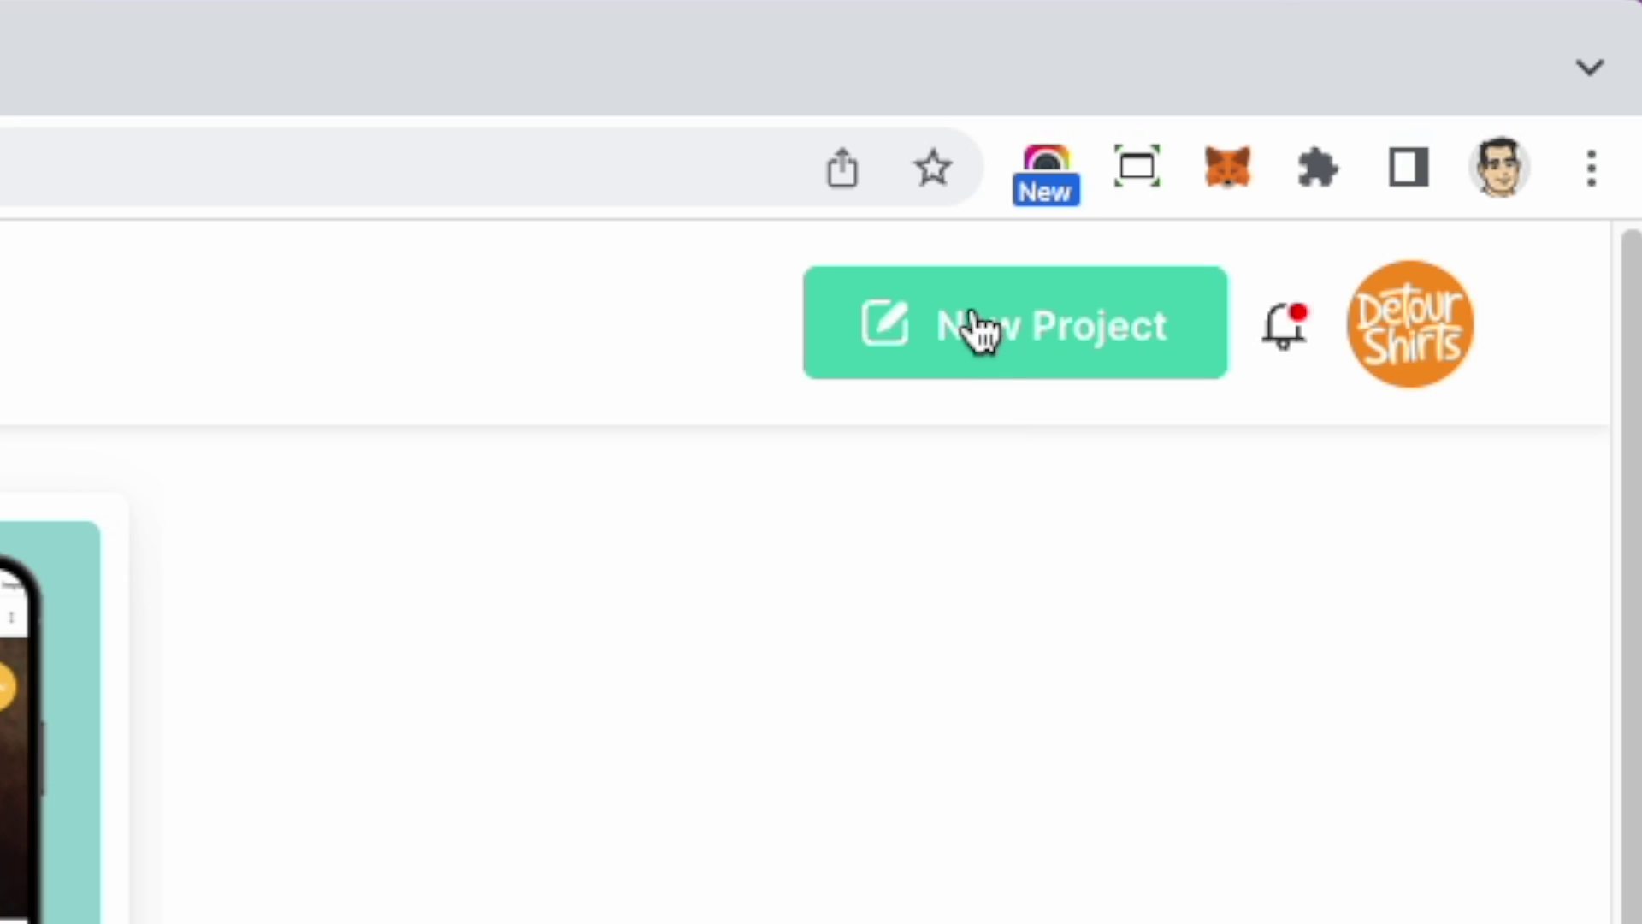
Step: Create a new project and set its artboard to a custom size of 4500 × 5400 pixels
click(1009, 360)
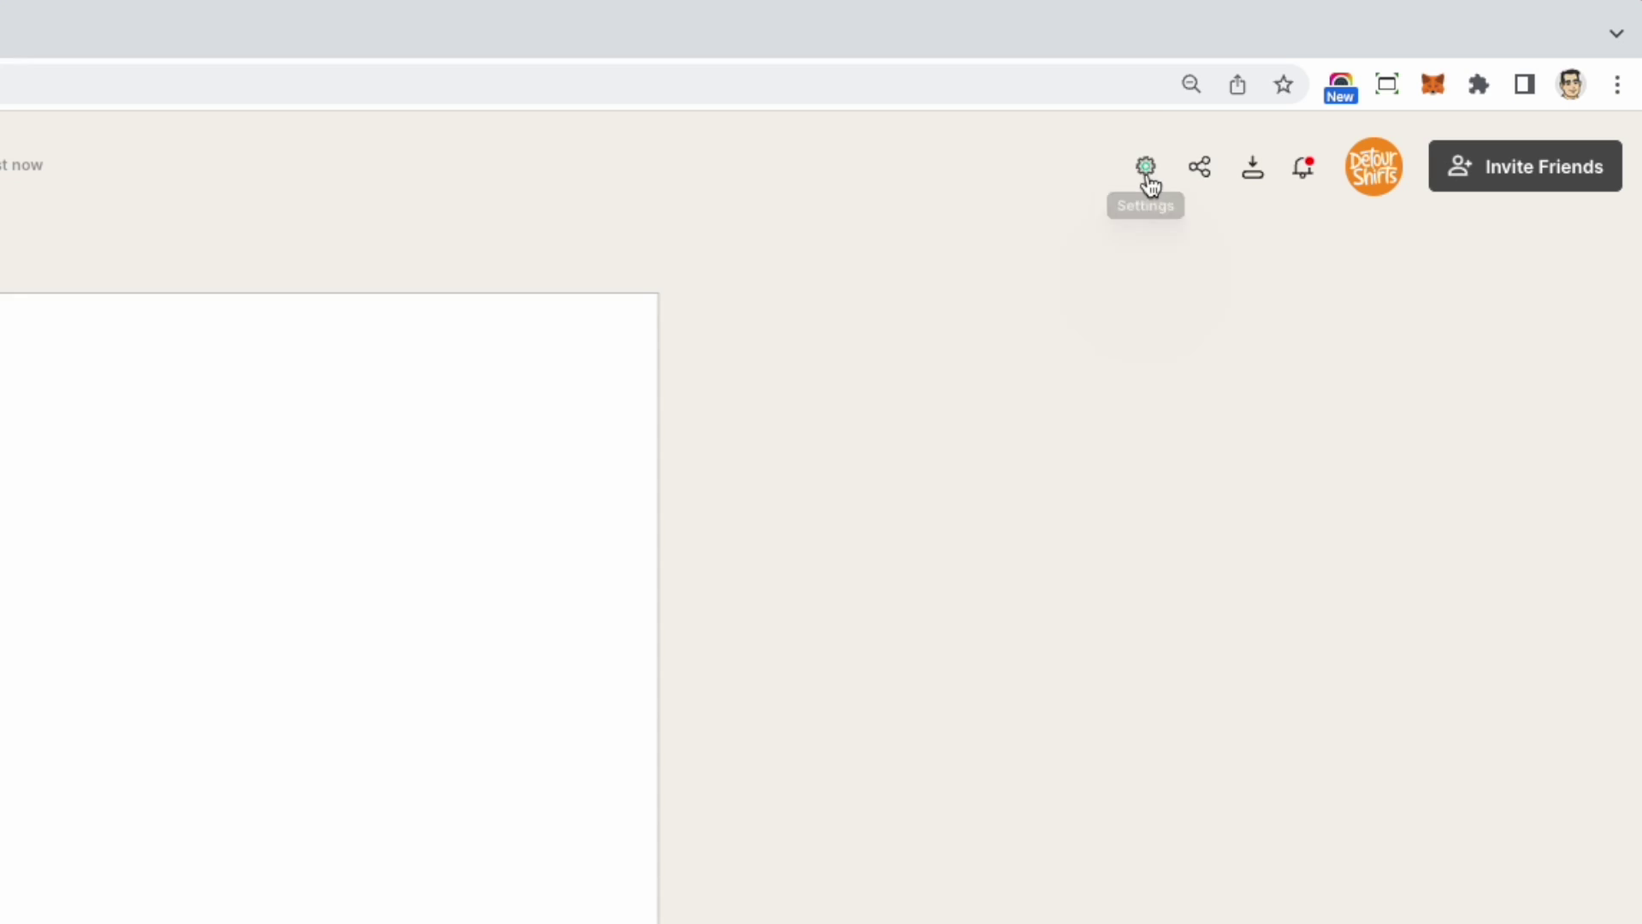
click(1407, 80)
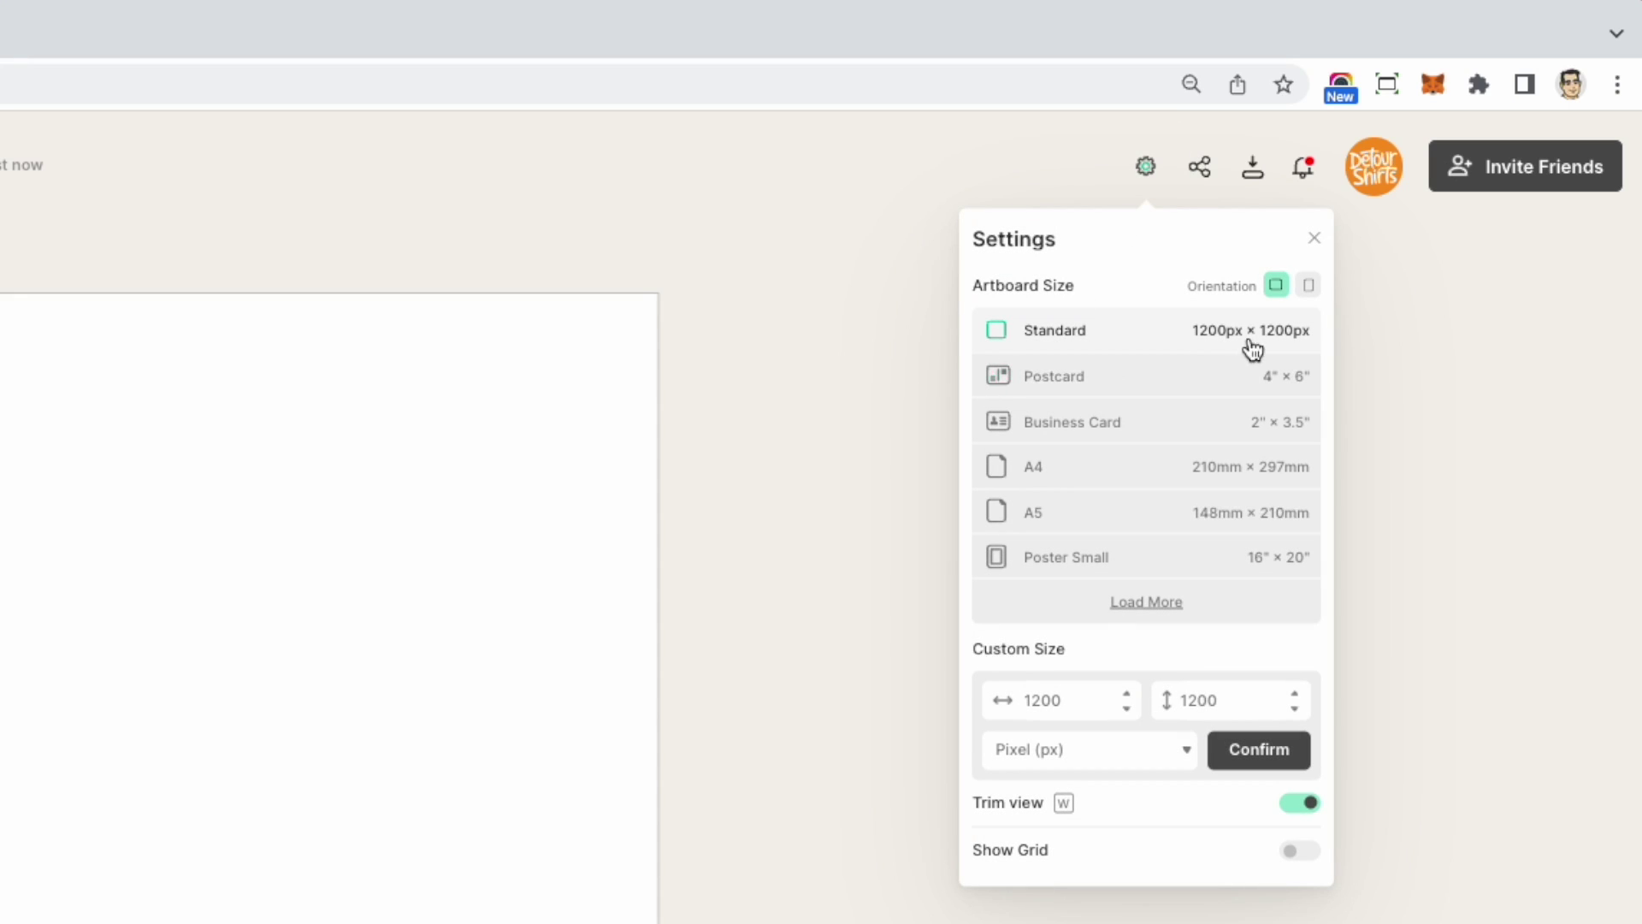
double_click(1078, 703)
click(1288, 755)
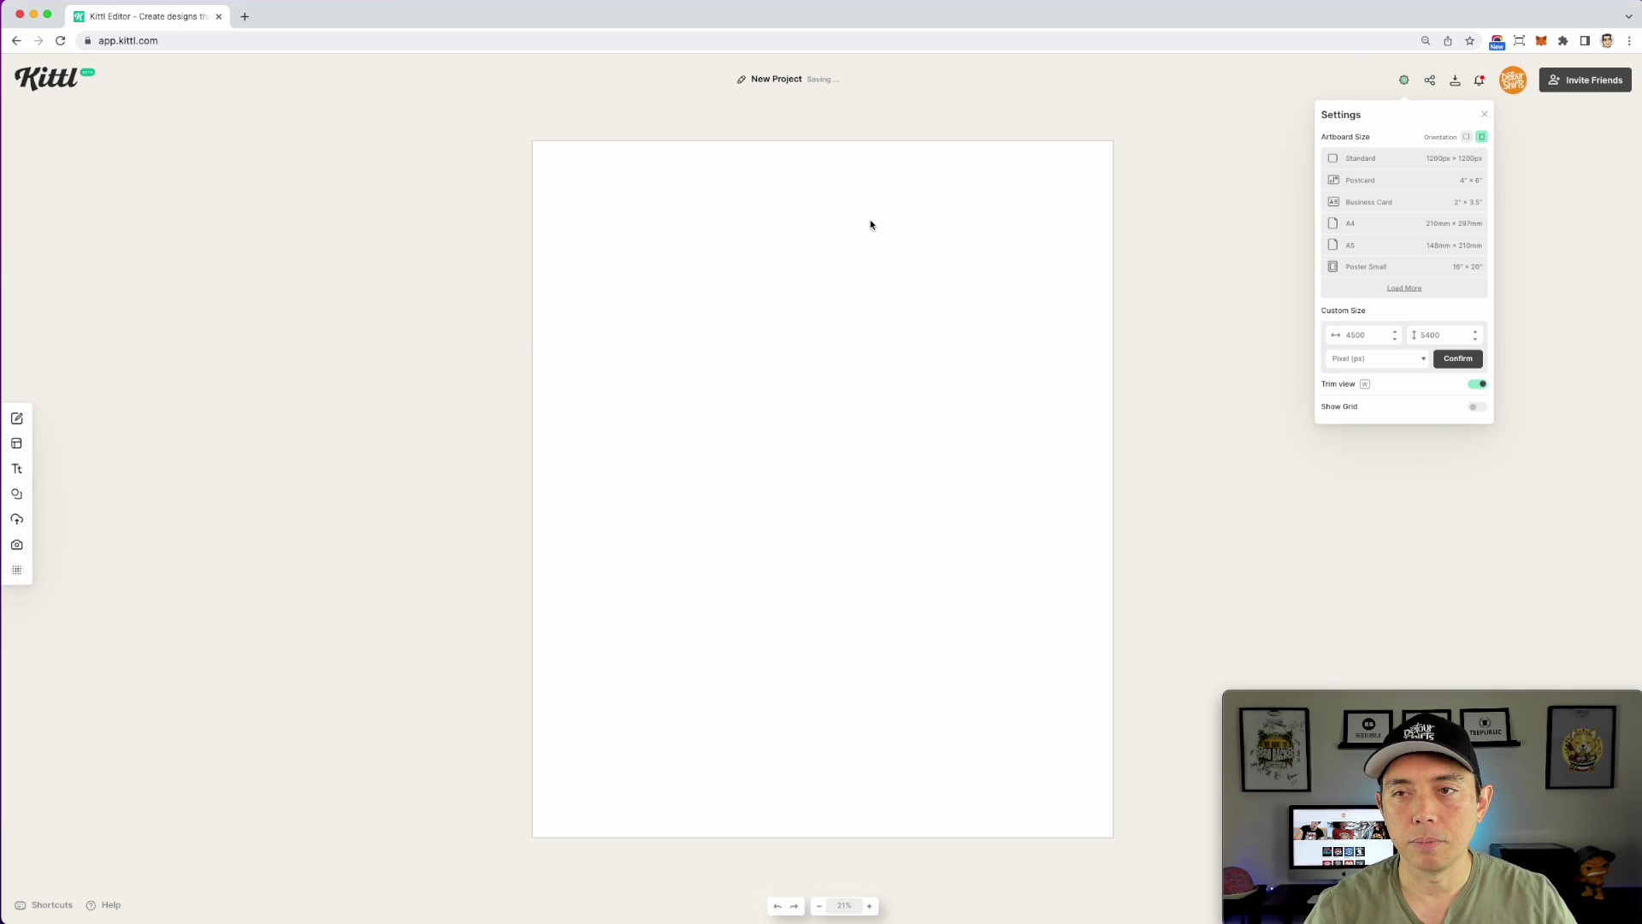
click(1202, 133)
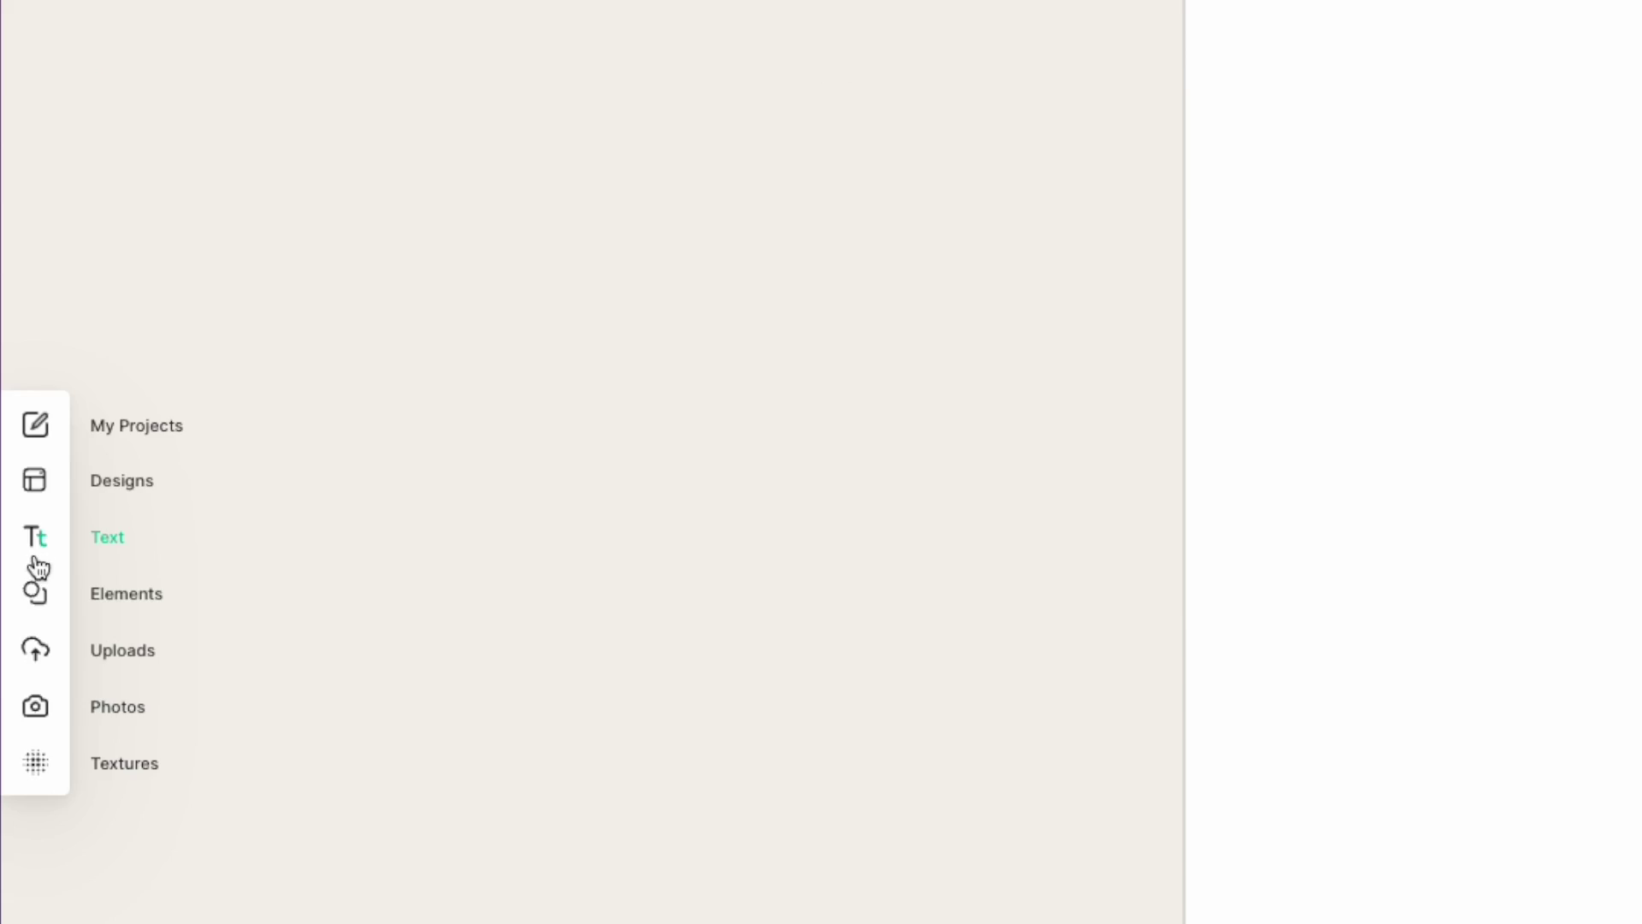
Step: Search the elements library for "silhouette animal"
click(36, 590)
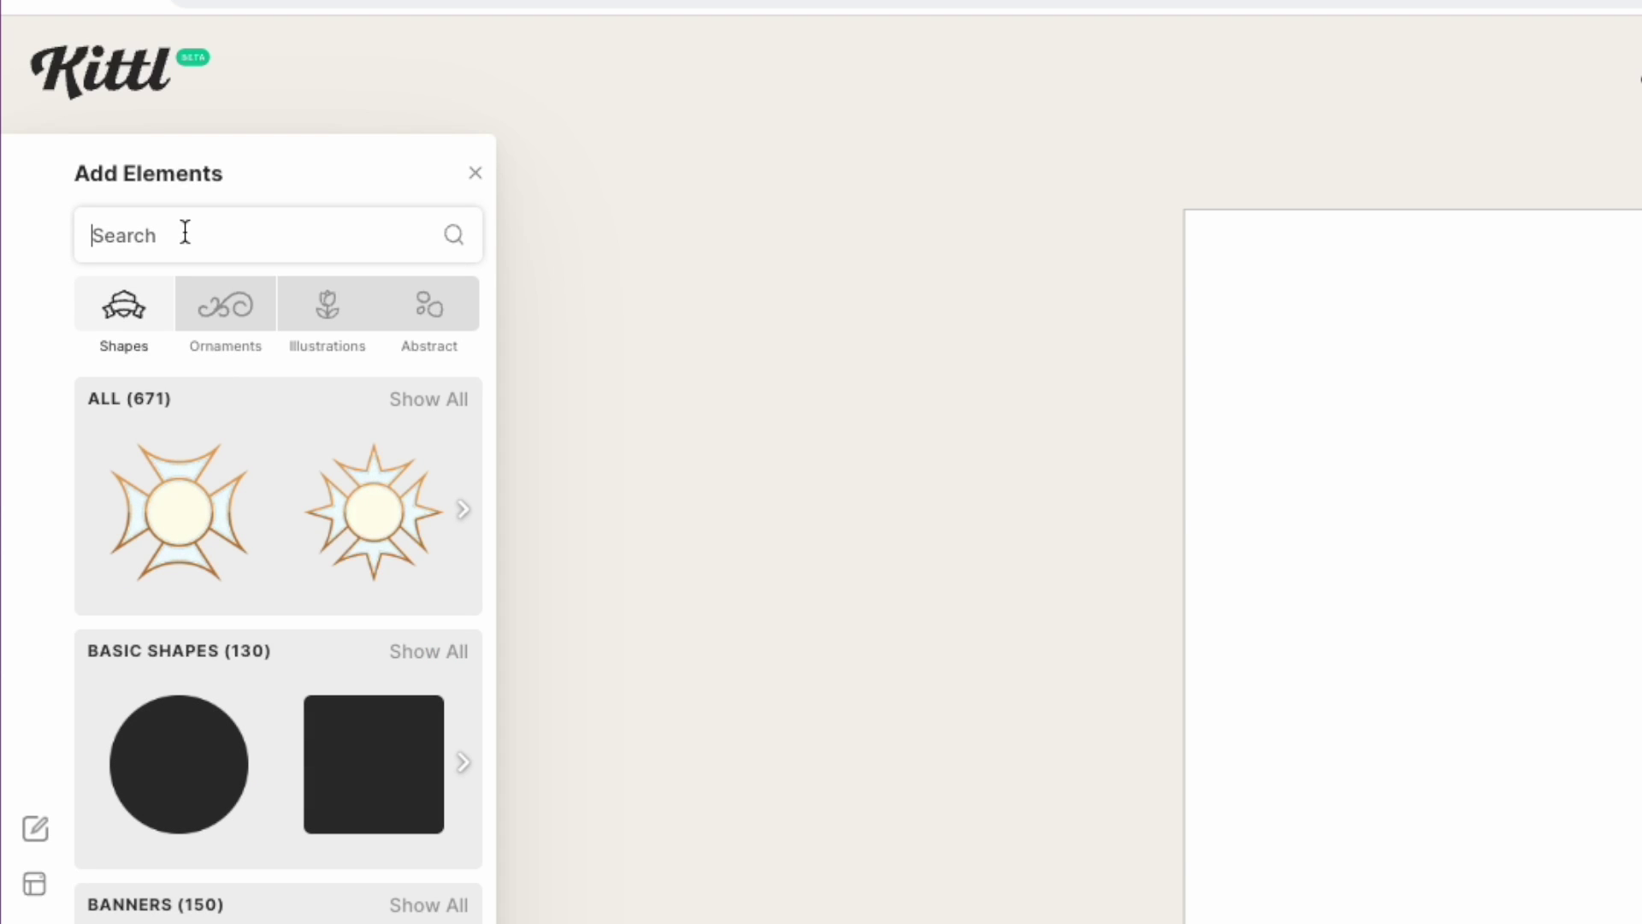
click(185, 232)
text(silhouette)
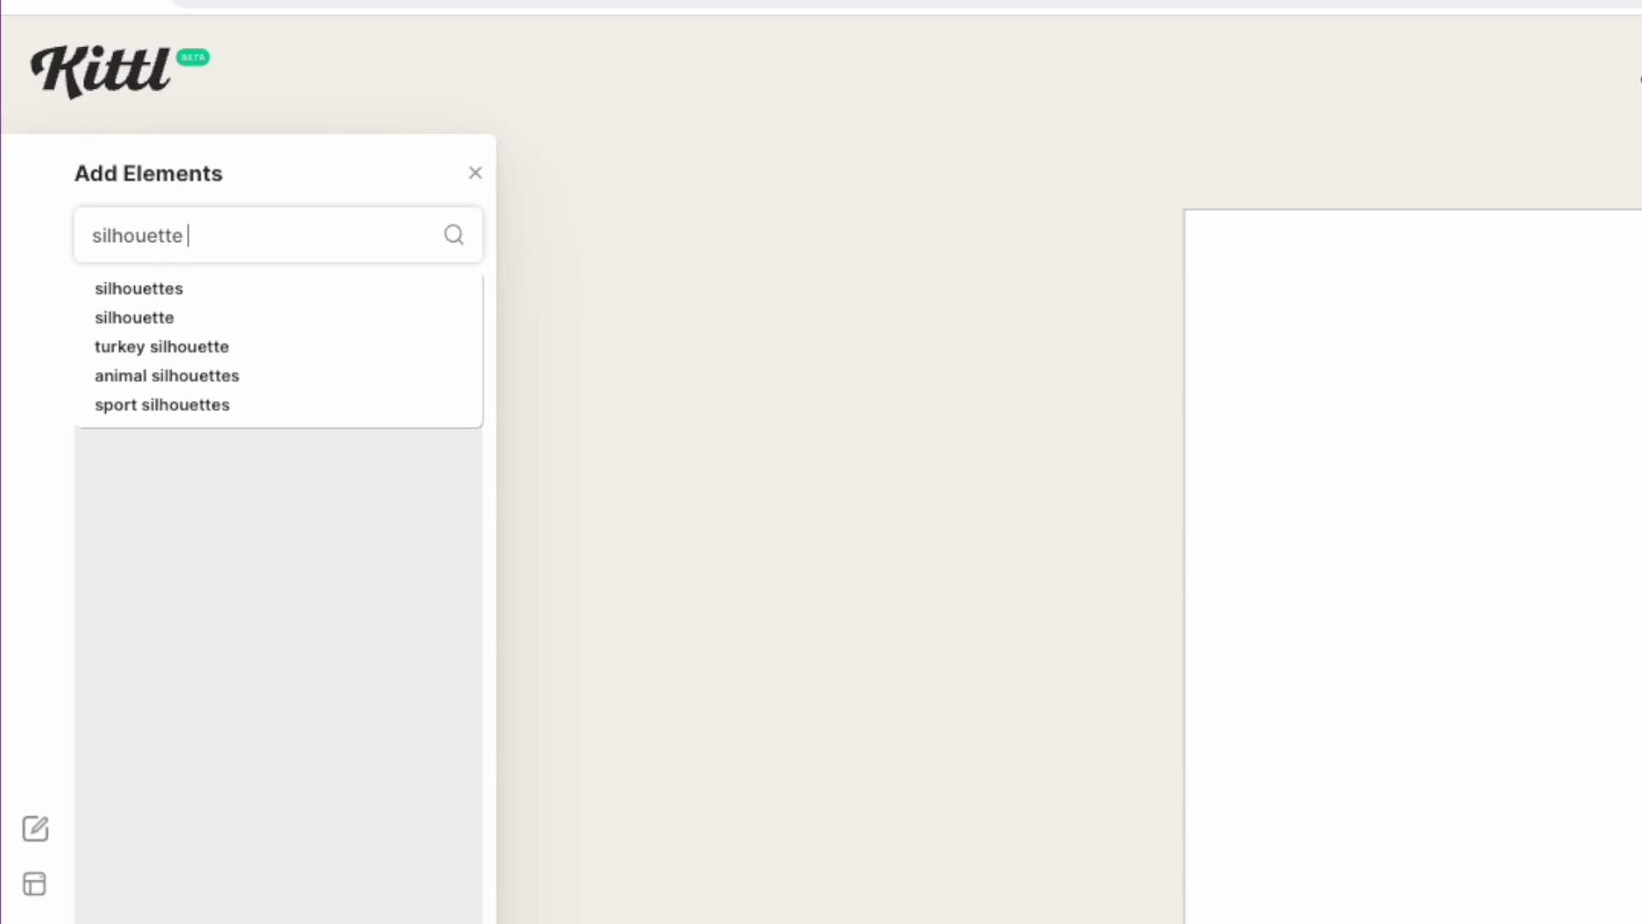
text( animal)
key(Return)
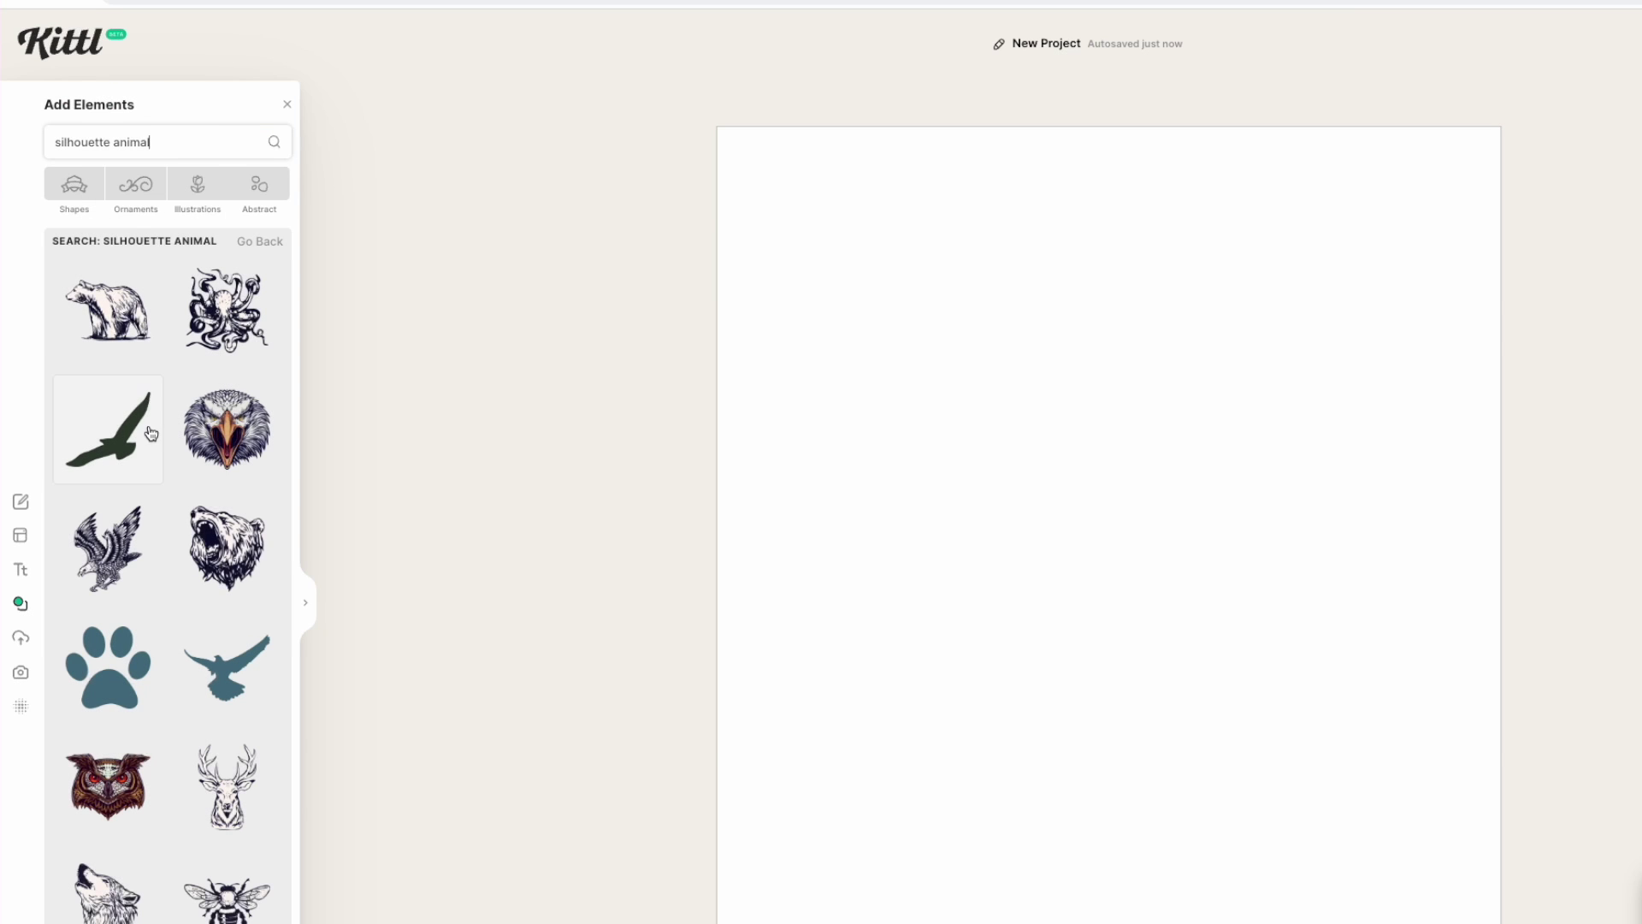
Step: Add the dark green bison and flying eagle silhouettes to the artboard, placing the eagle above the bison
scroll(160, 521, down, 1)
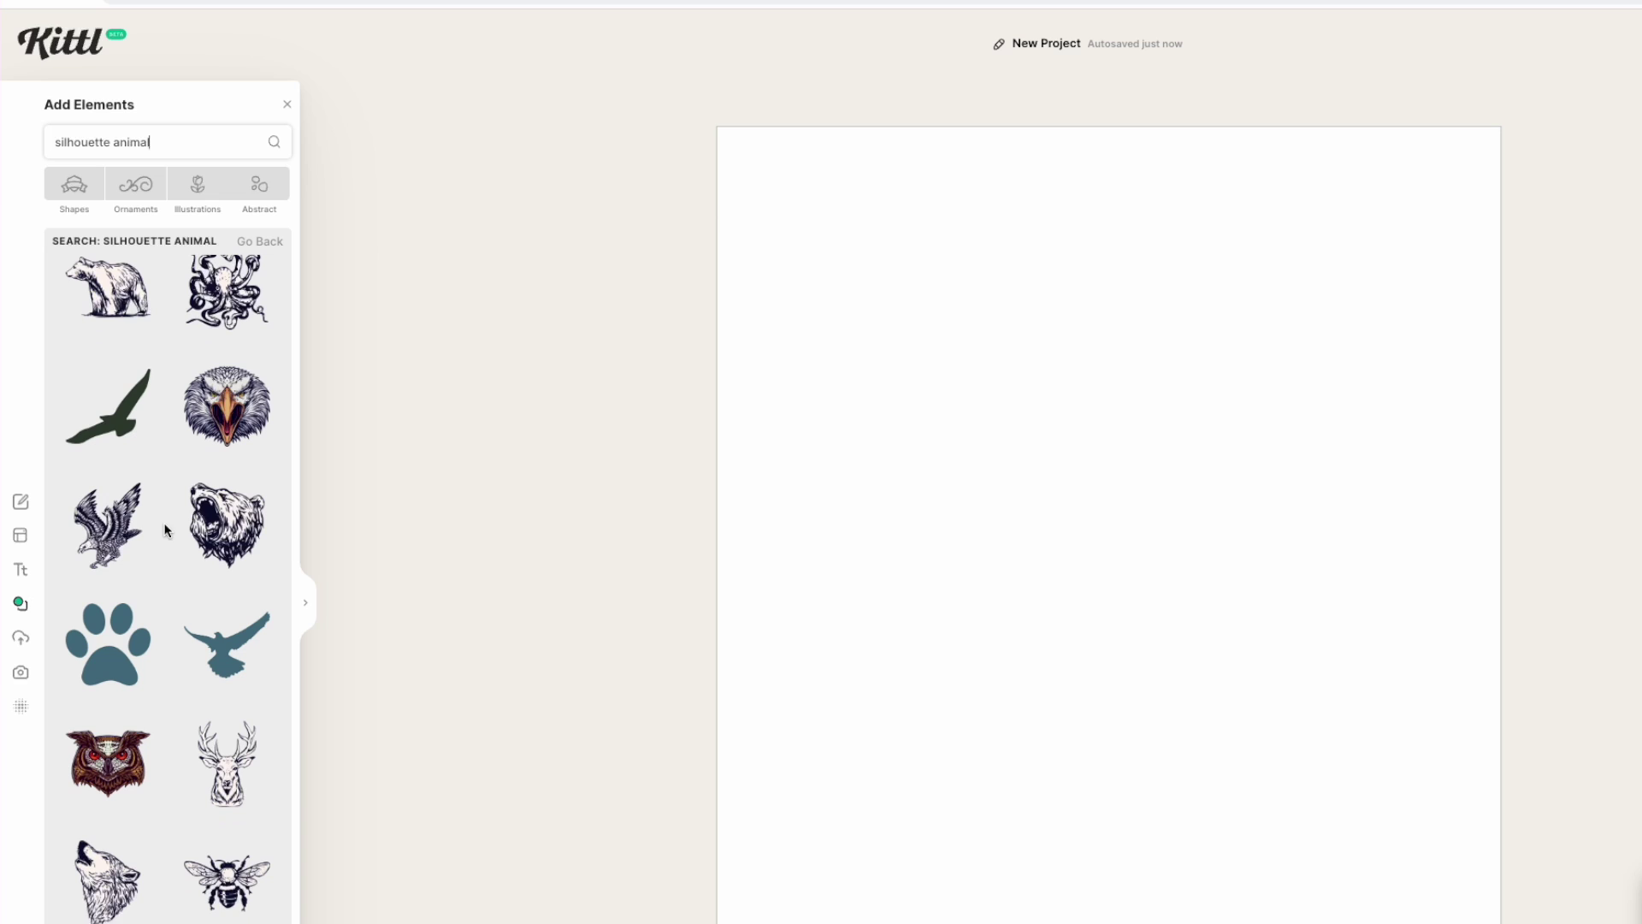
scroll(173, 467, down, 3)
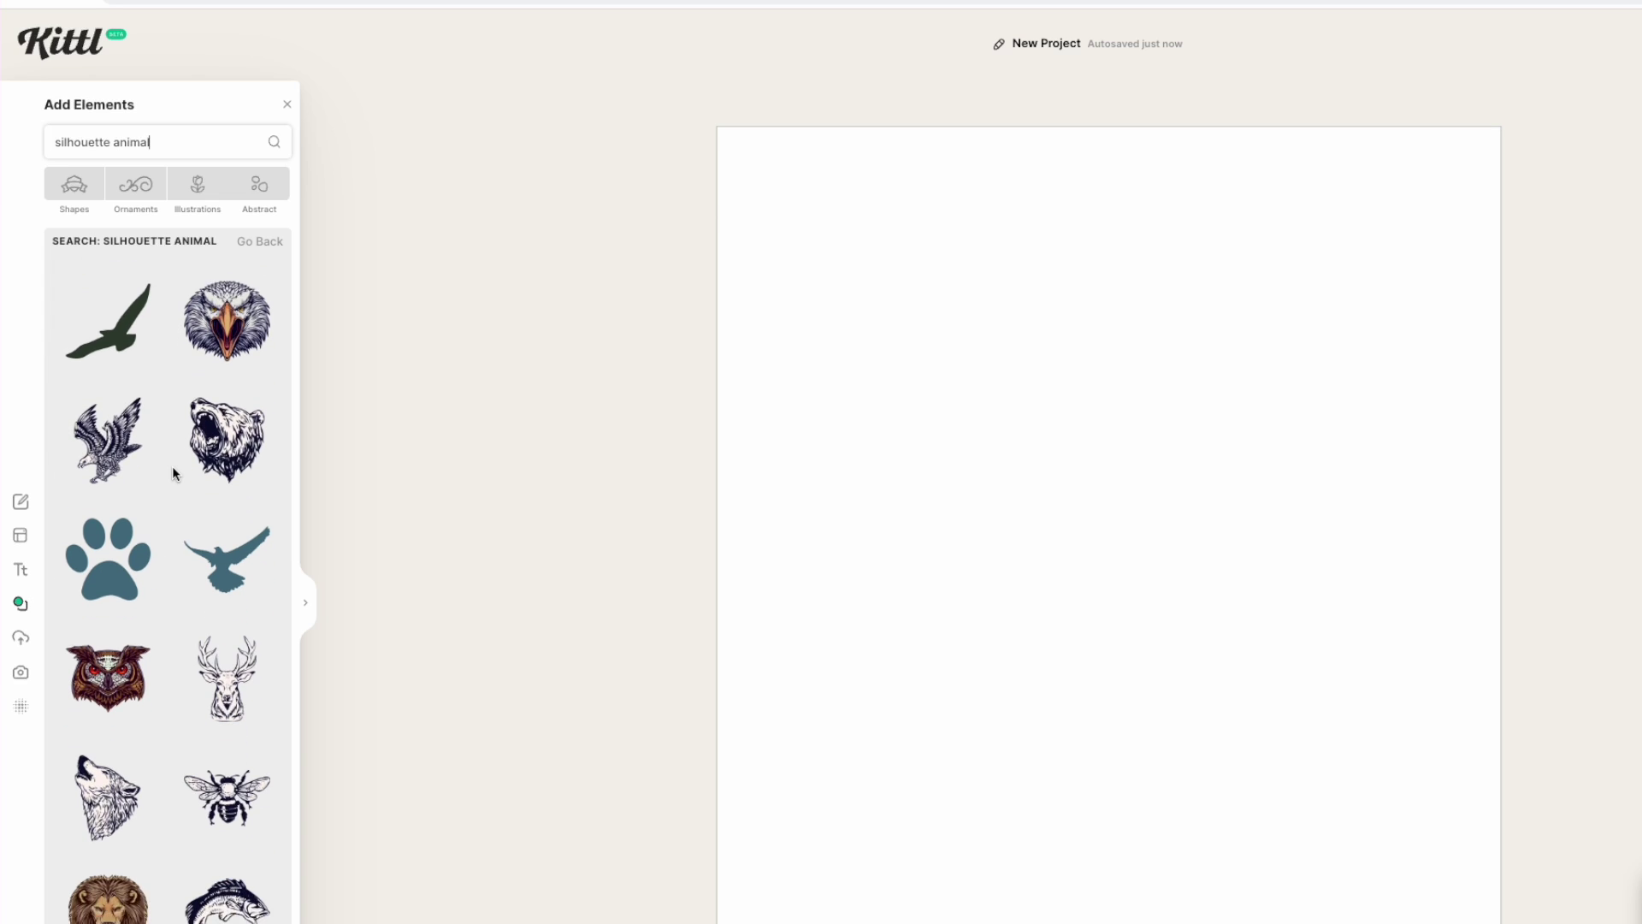
scroll(172, 472, down, 6)
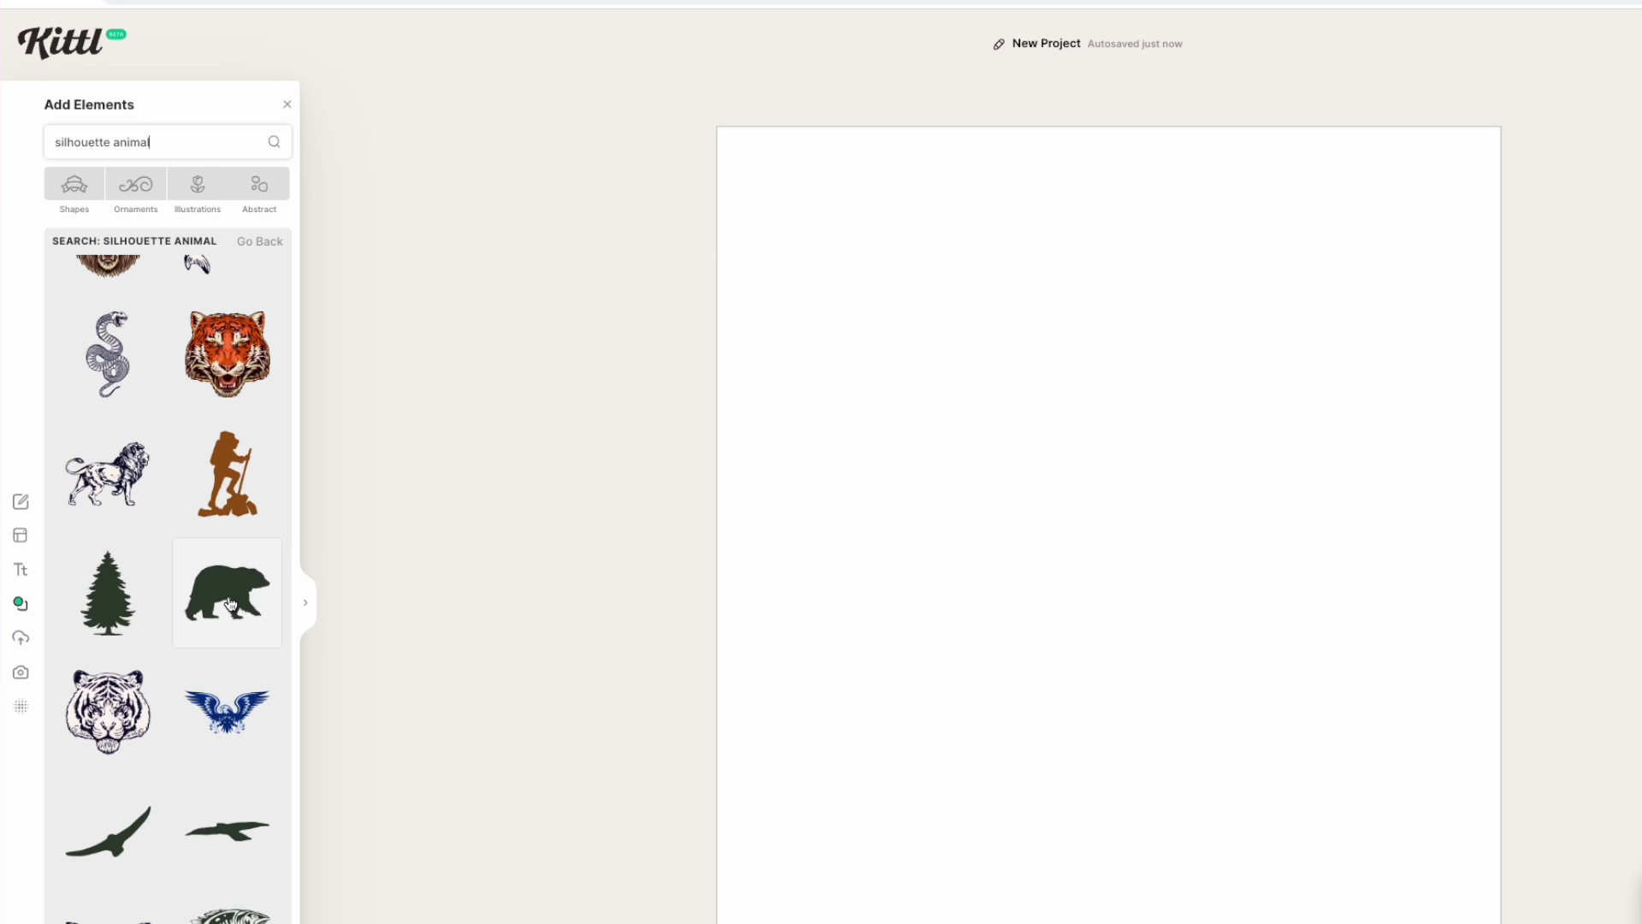
scroll(229, 603, down, 7)
scroll(102, 669, down, 11)
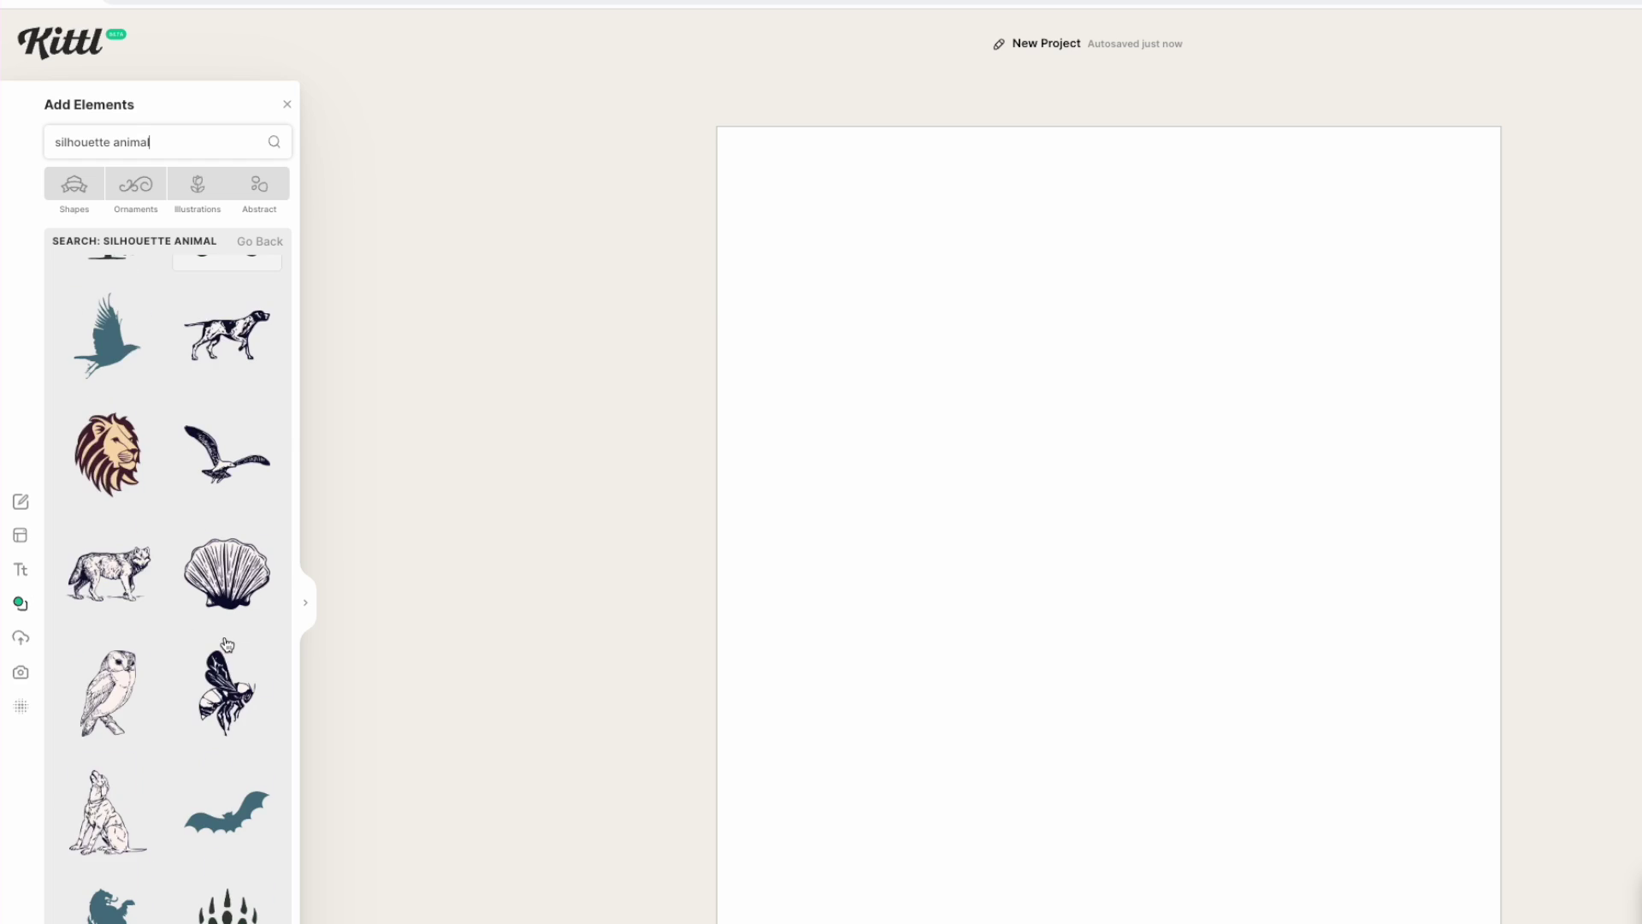
scroll(226, 644, down, 9)
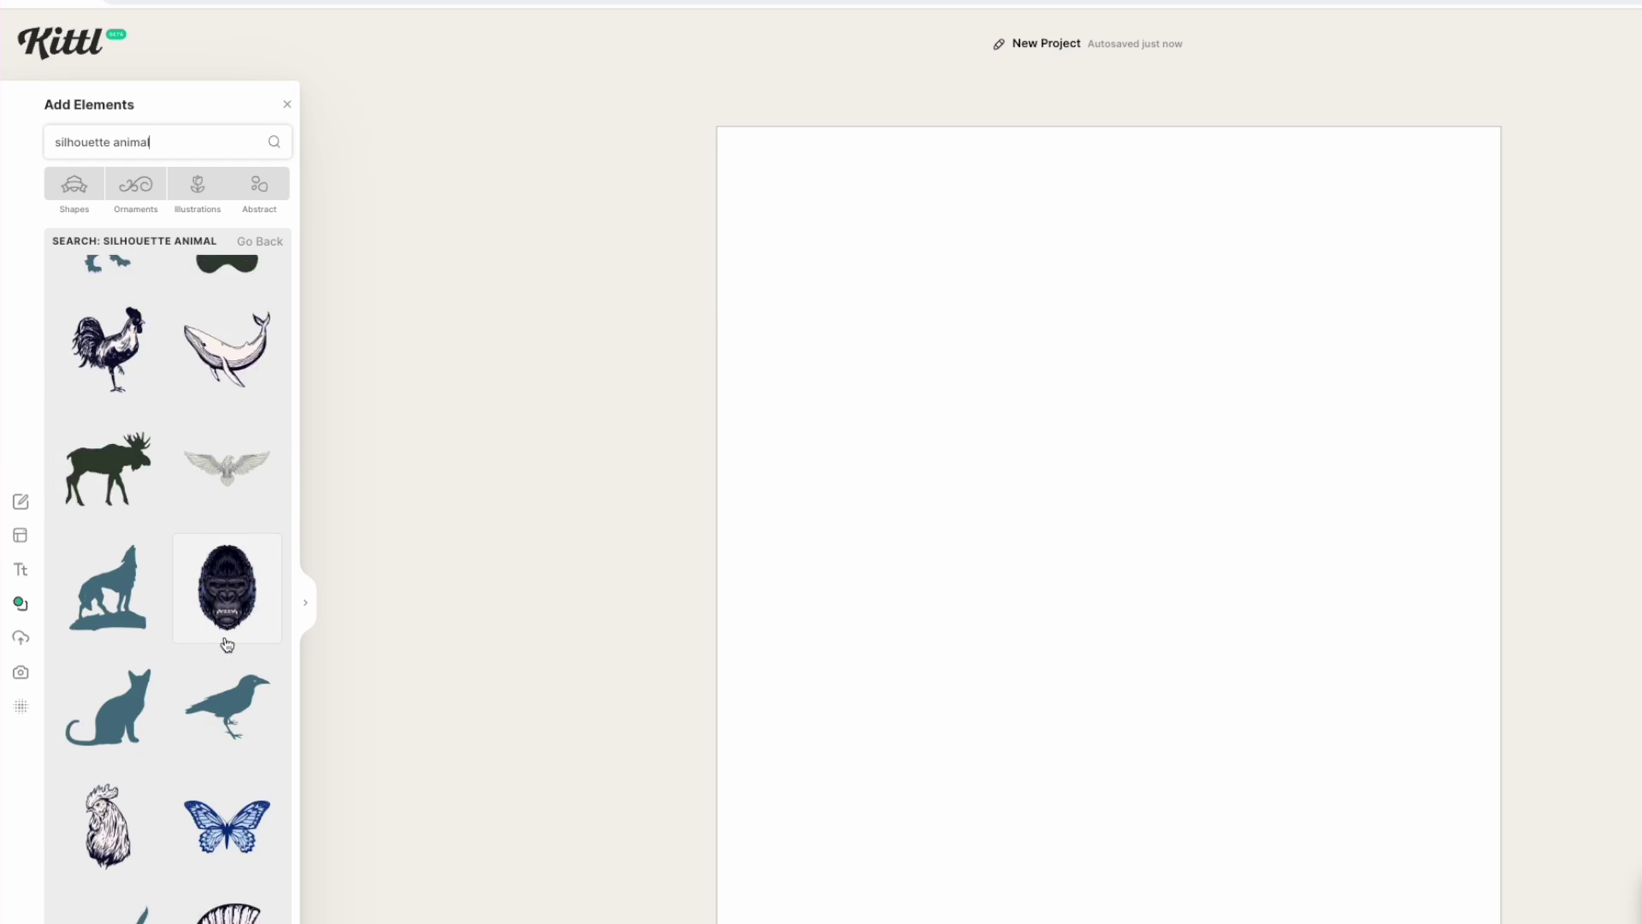
scroll(169, 564, down, 7)
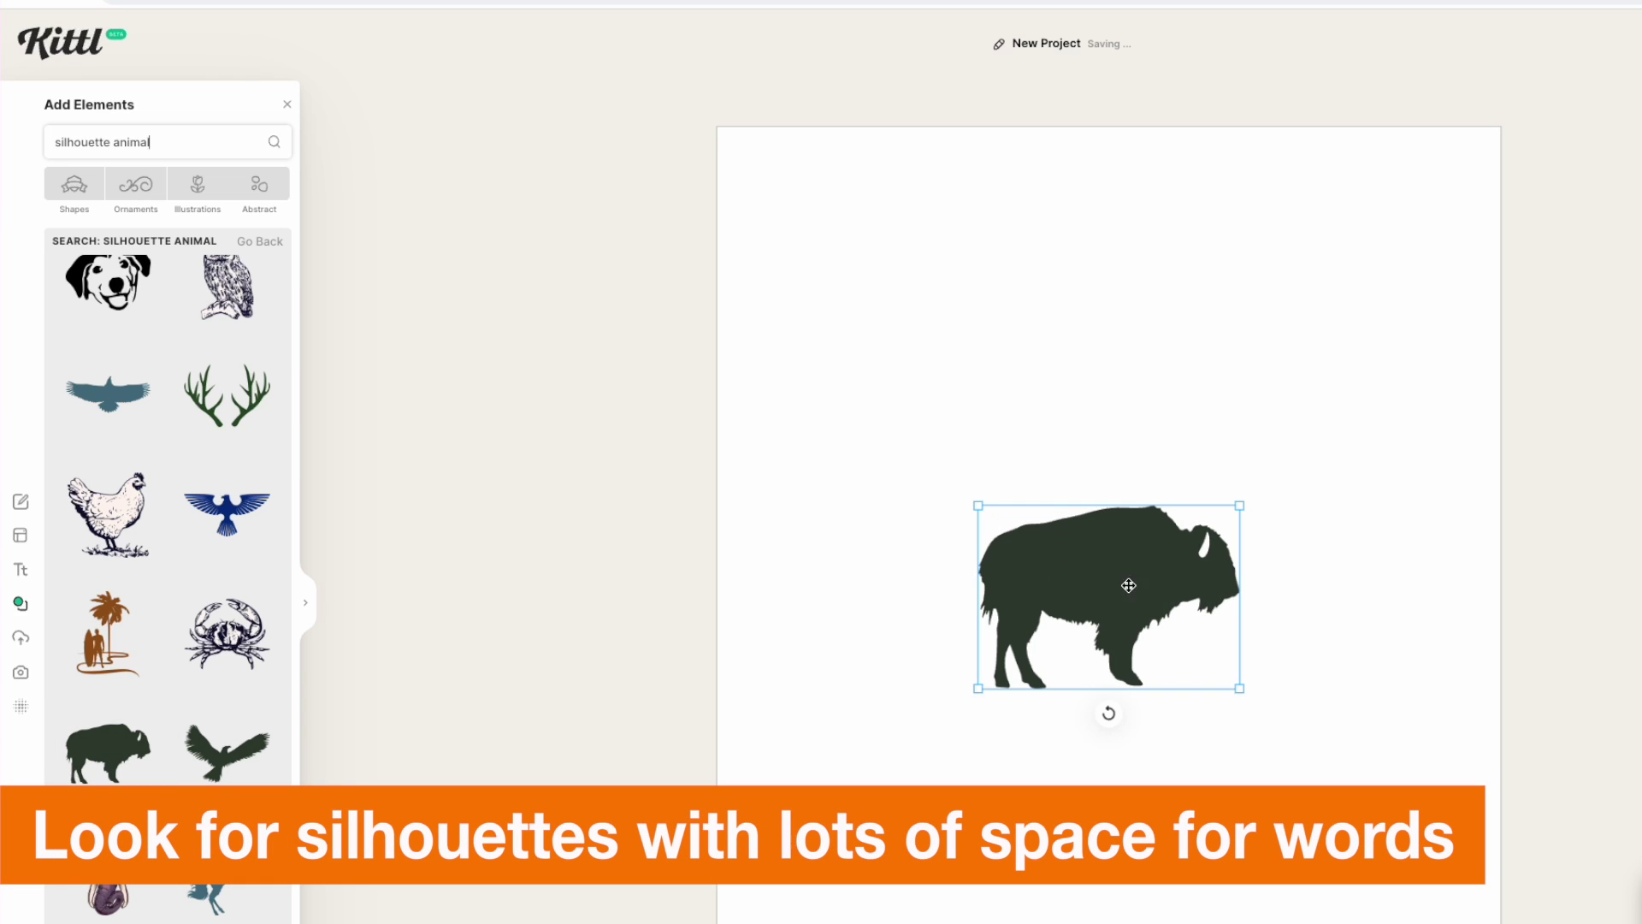
click(227, 751)
drag(1050, 532, 997, 304)
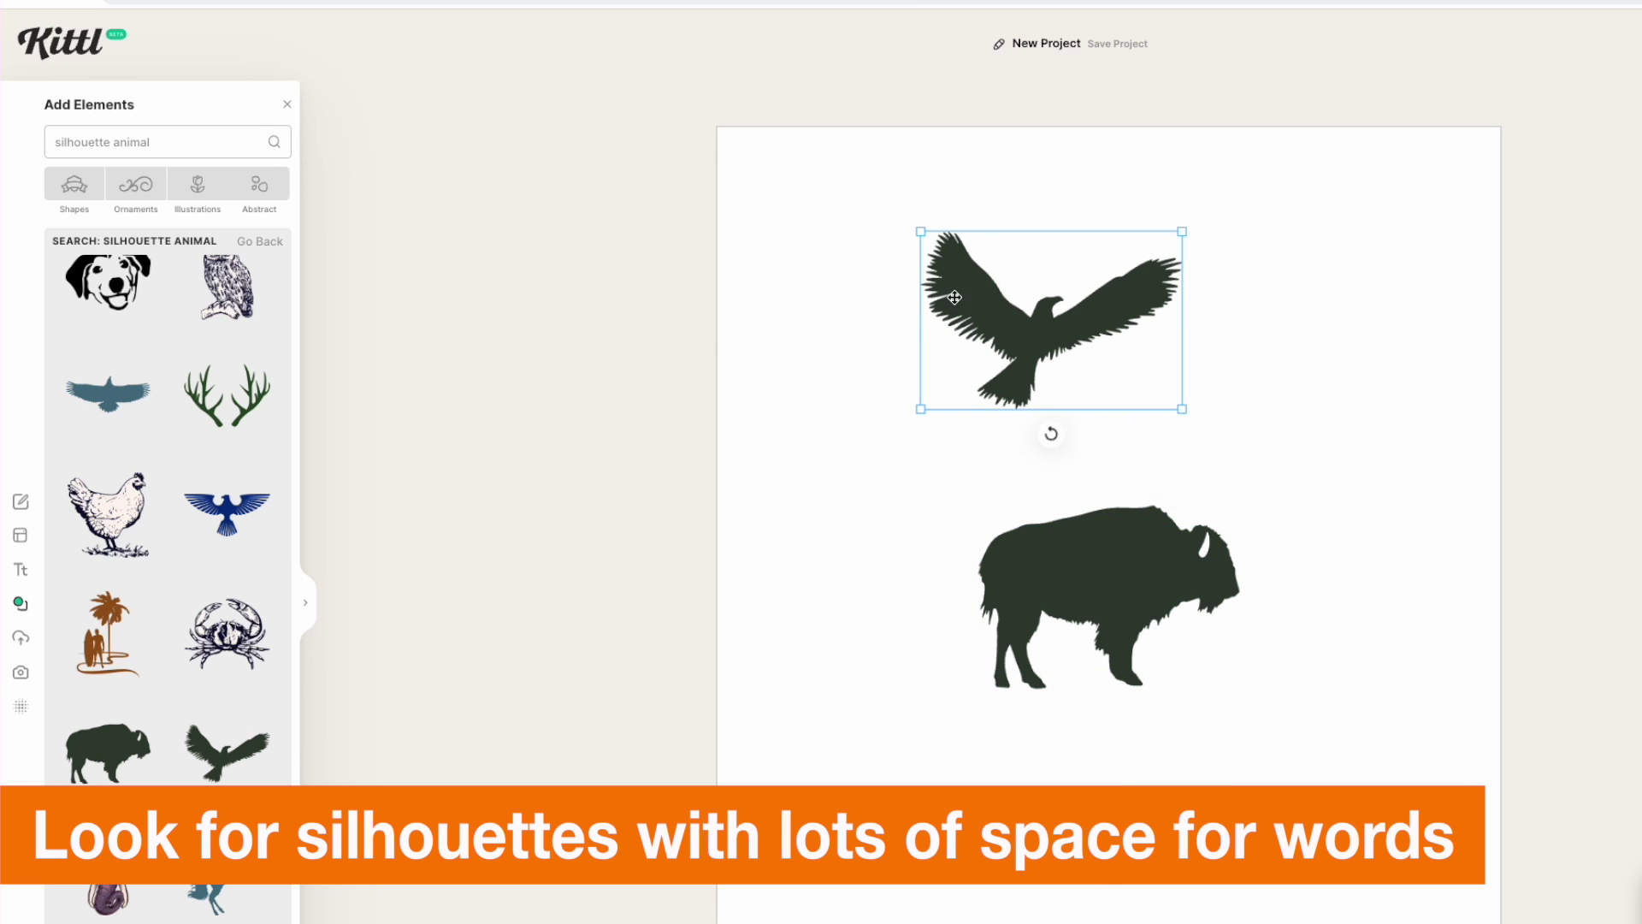
Step: Delete both the eagle and bison silhouettes from the artboard
drag(836, 207, 1371, 816)
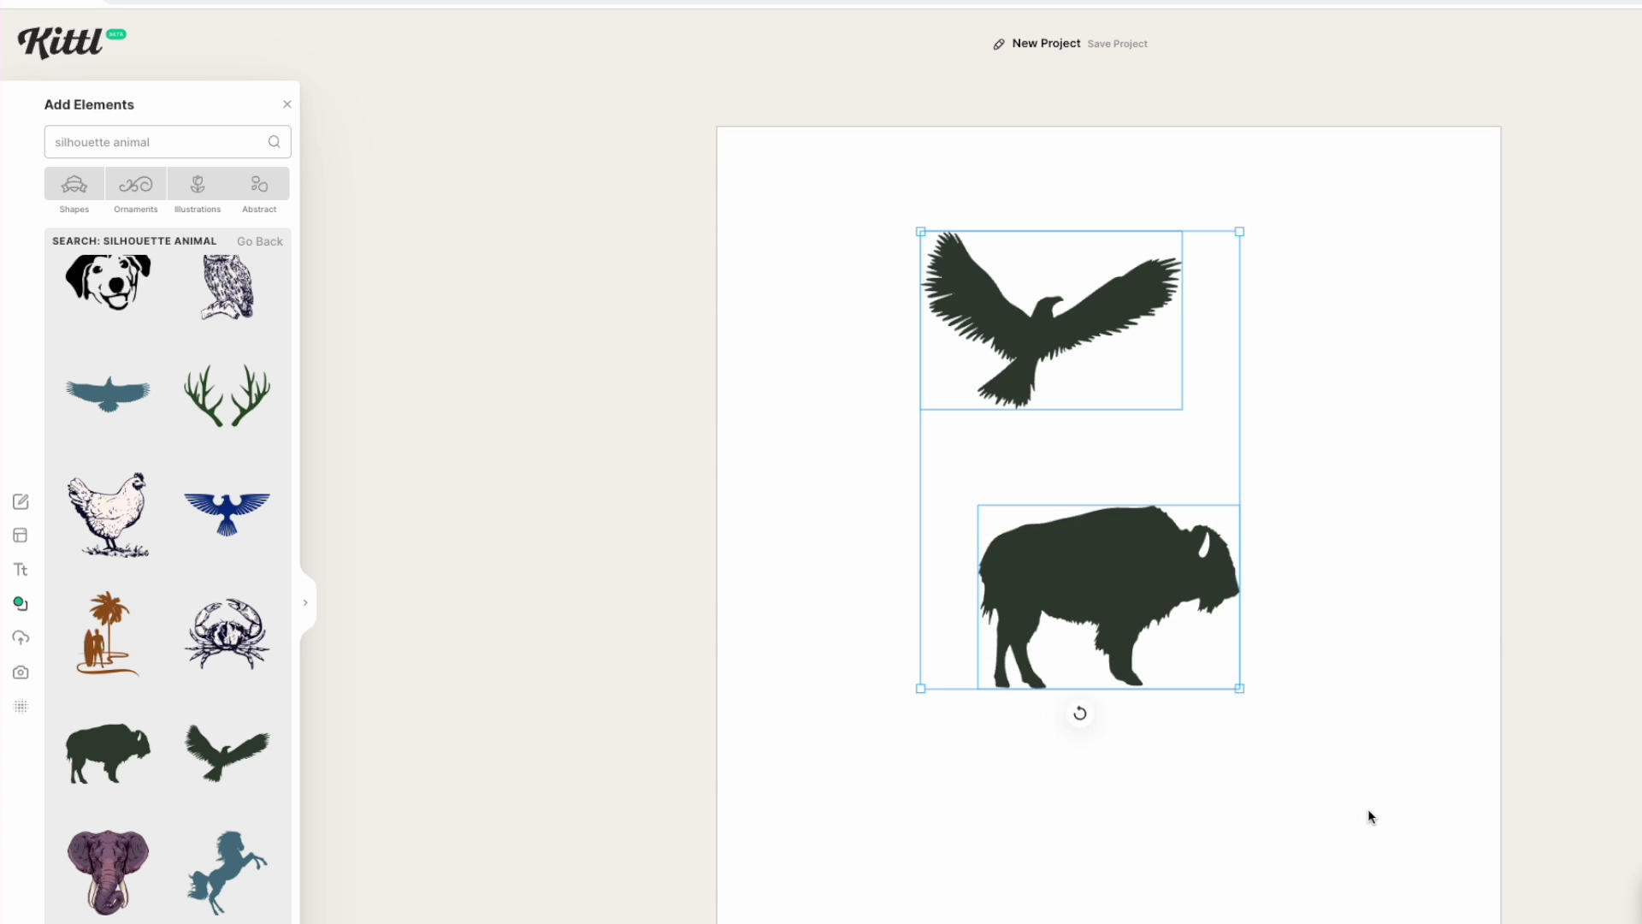
key(Delete)
Step: Look through more animal silhouettes and change the element search to "silhouette crab"
scroll(190, 697, down, 15)
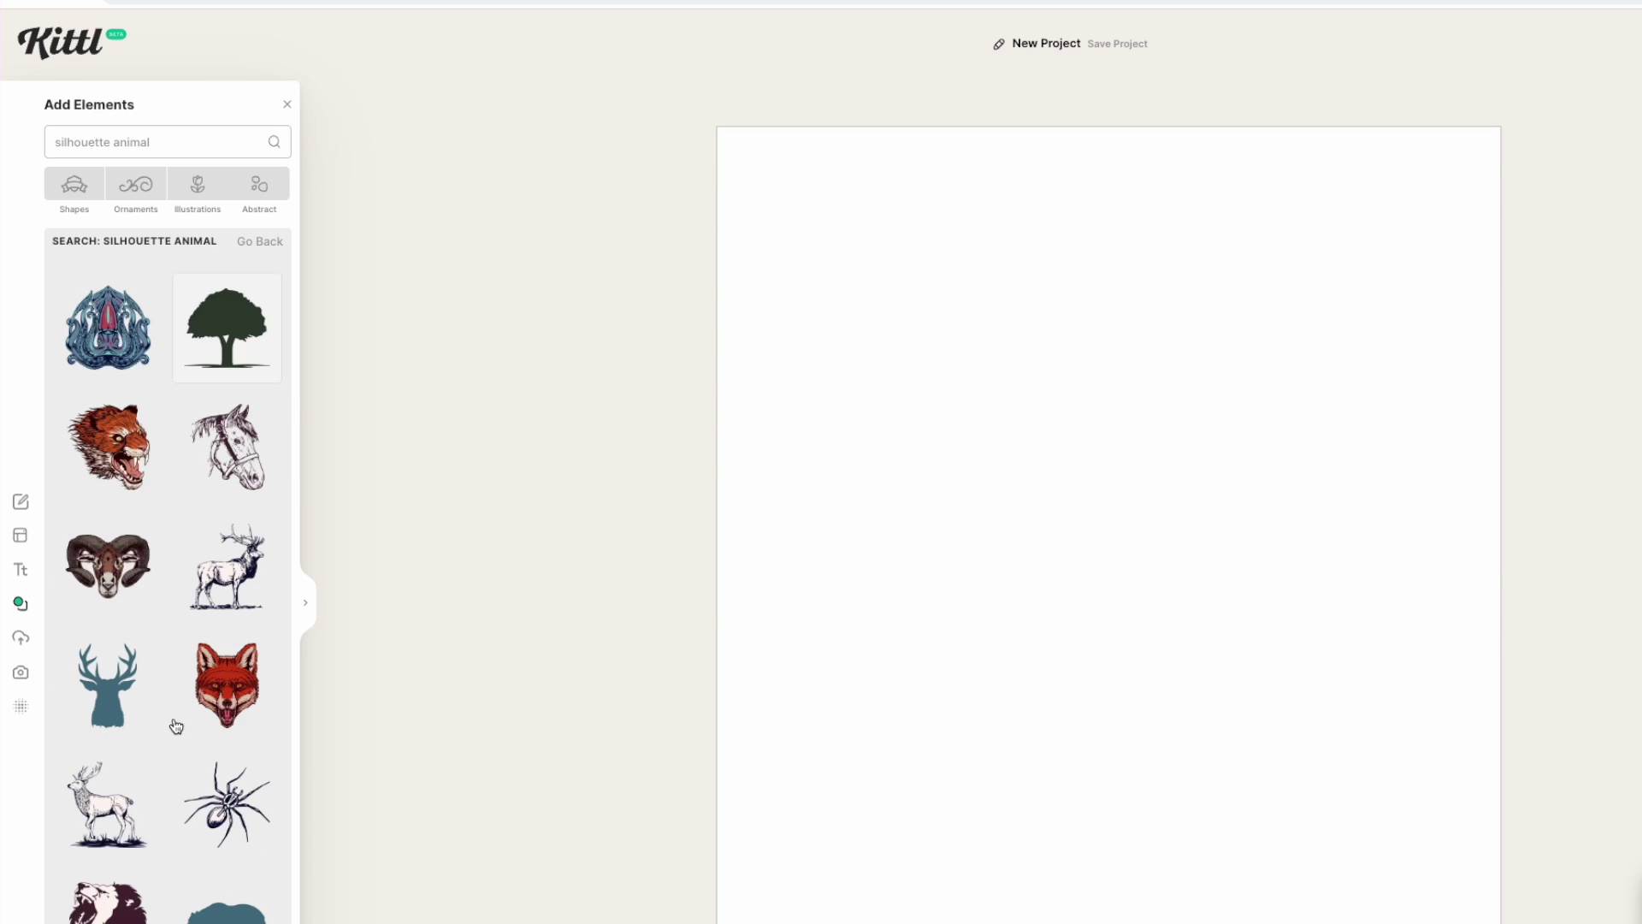
scroll(176, 725, down, 15)
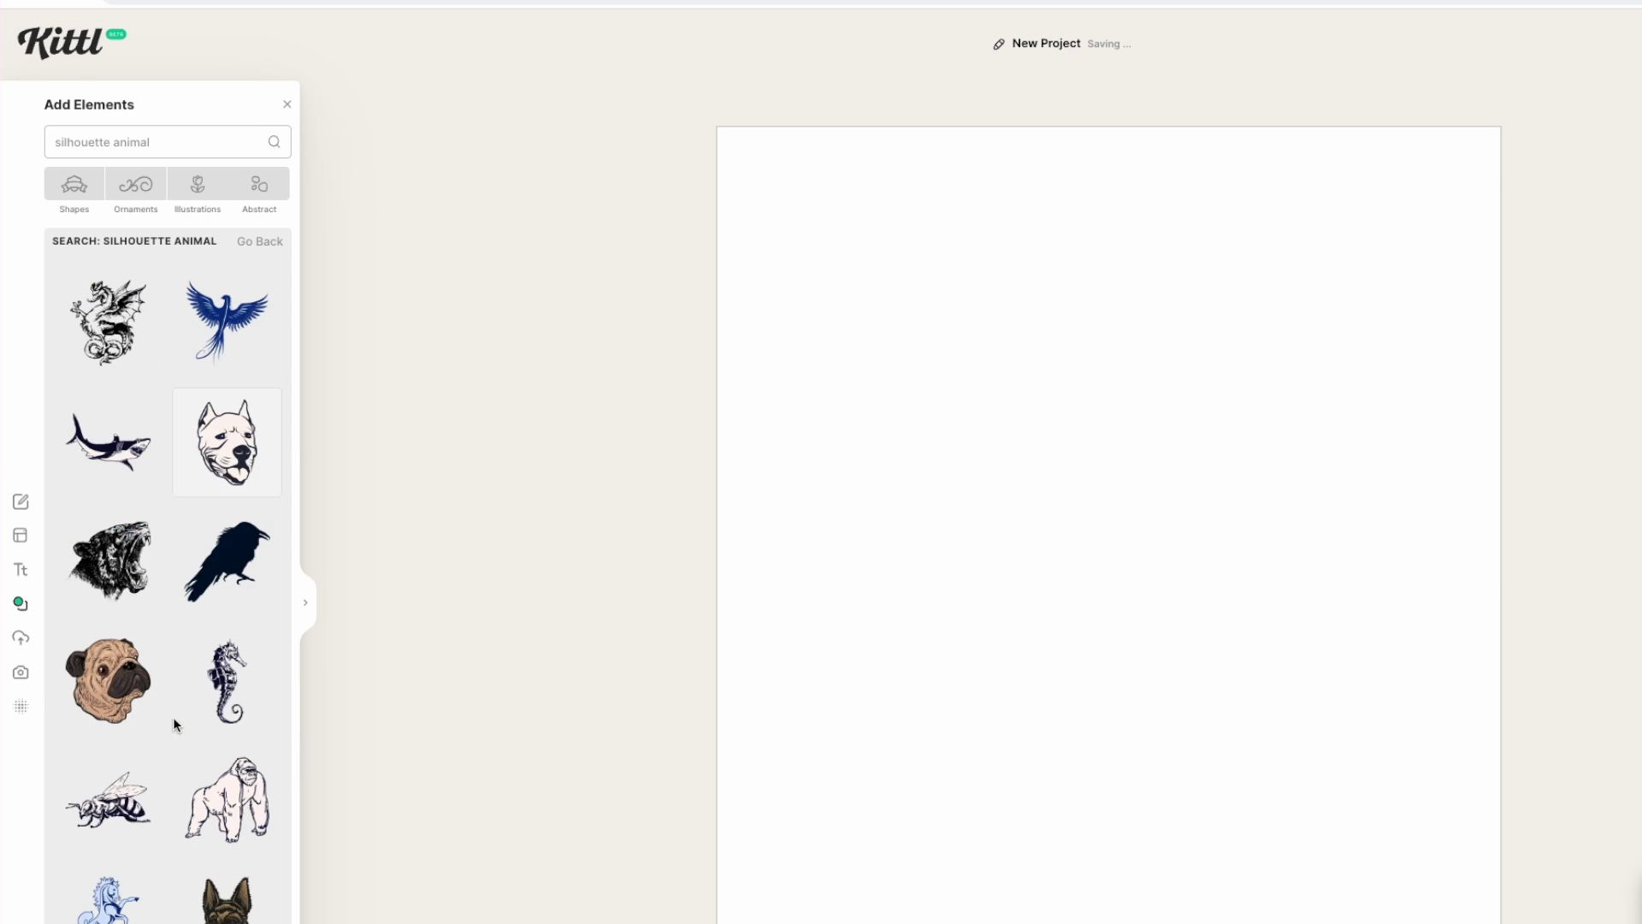
scroll(176, 725, down, 5)
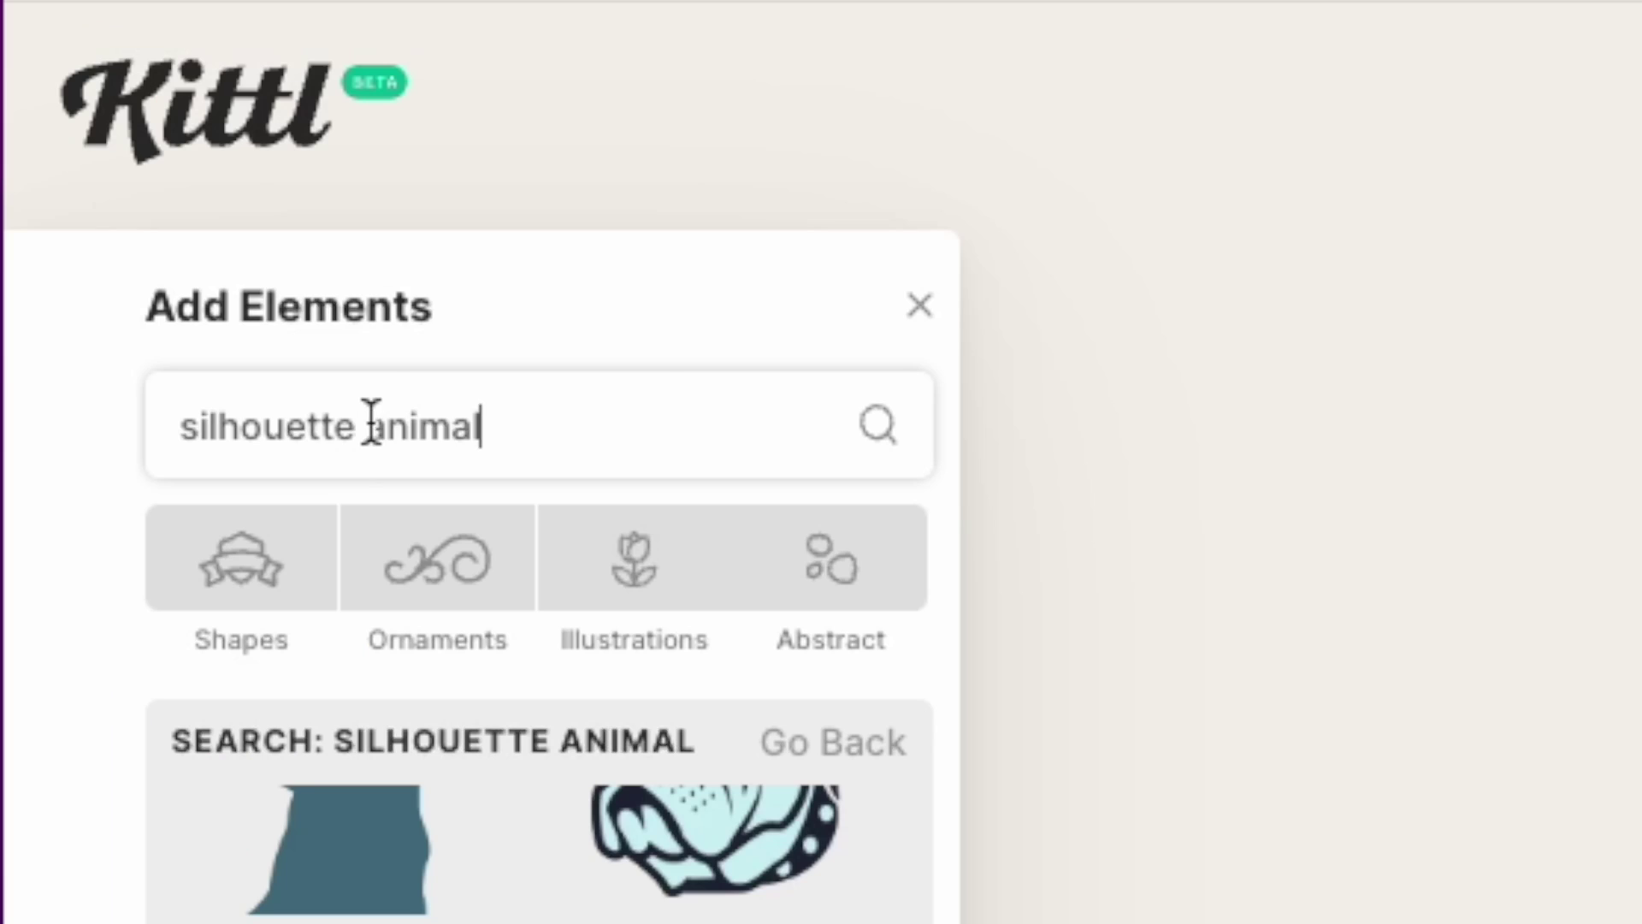
drag(115, 142, 206, 141)
text(crab)
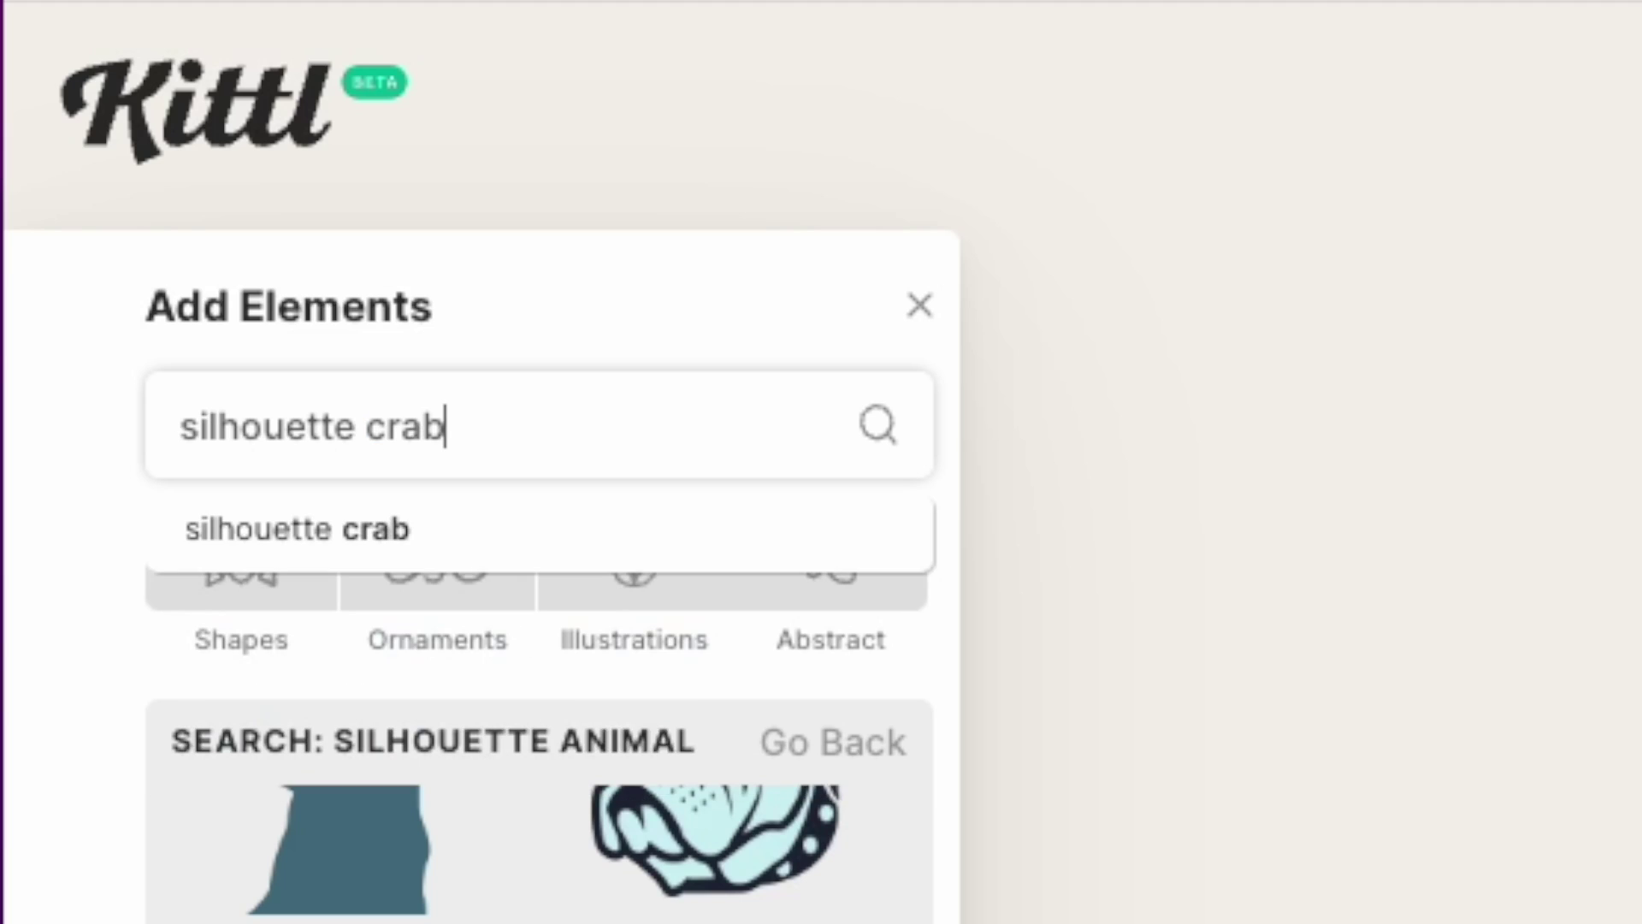
key(Return)
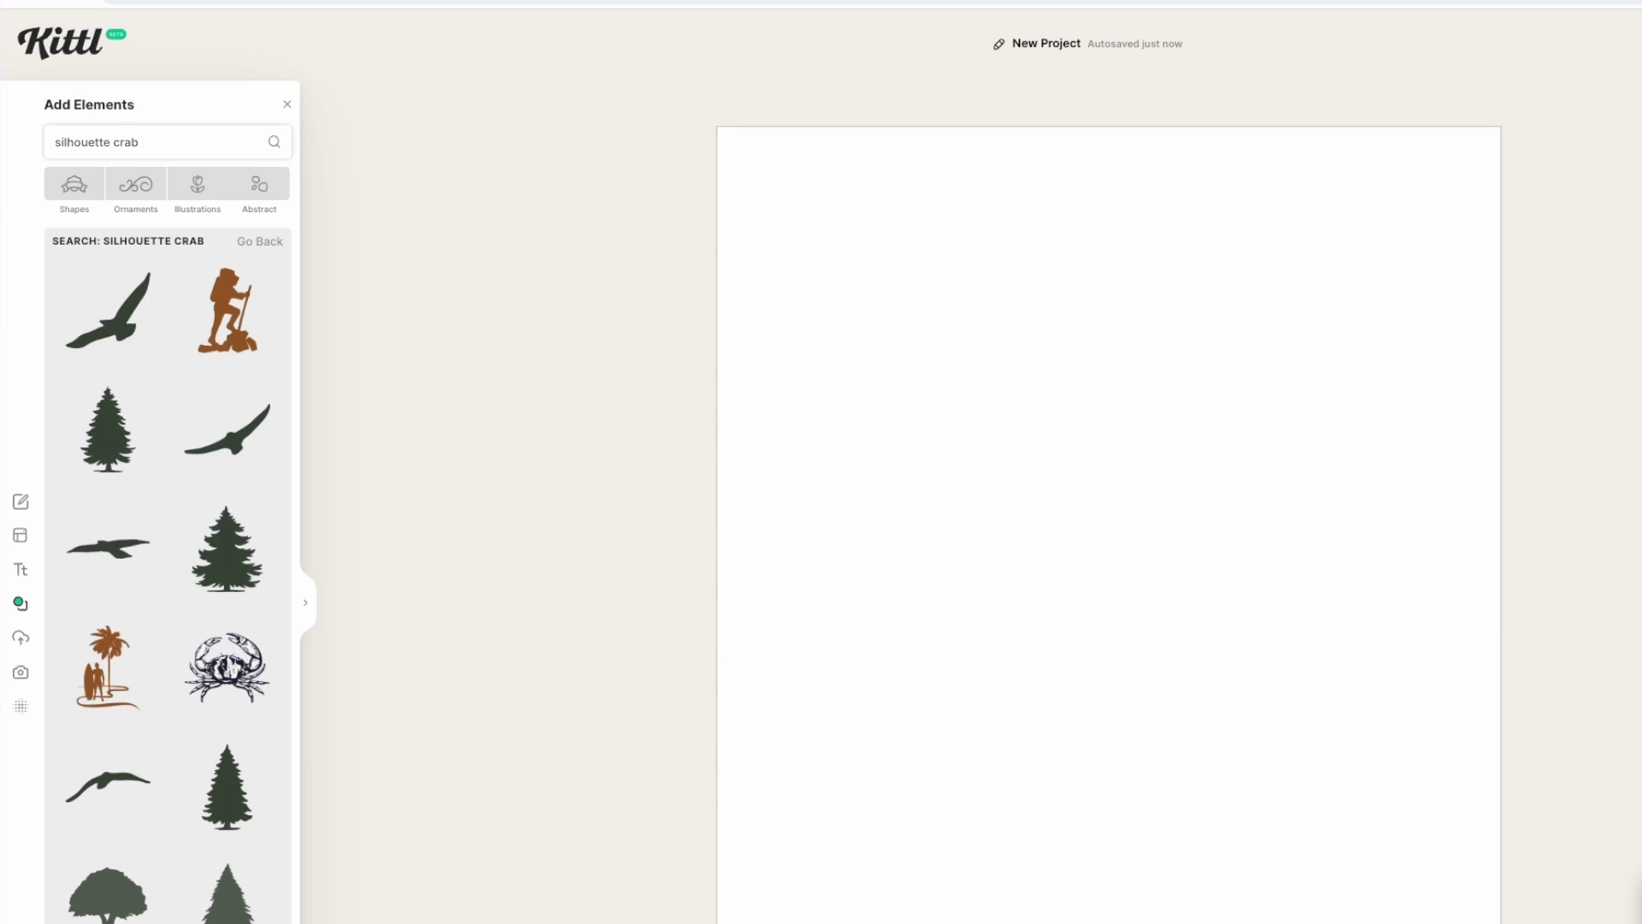
Step: Add the blue crab silhouette with inward-curving claws from the search results to the artboard
scroll(177, 678, down, 10)
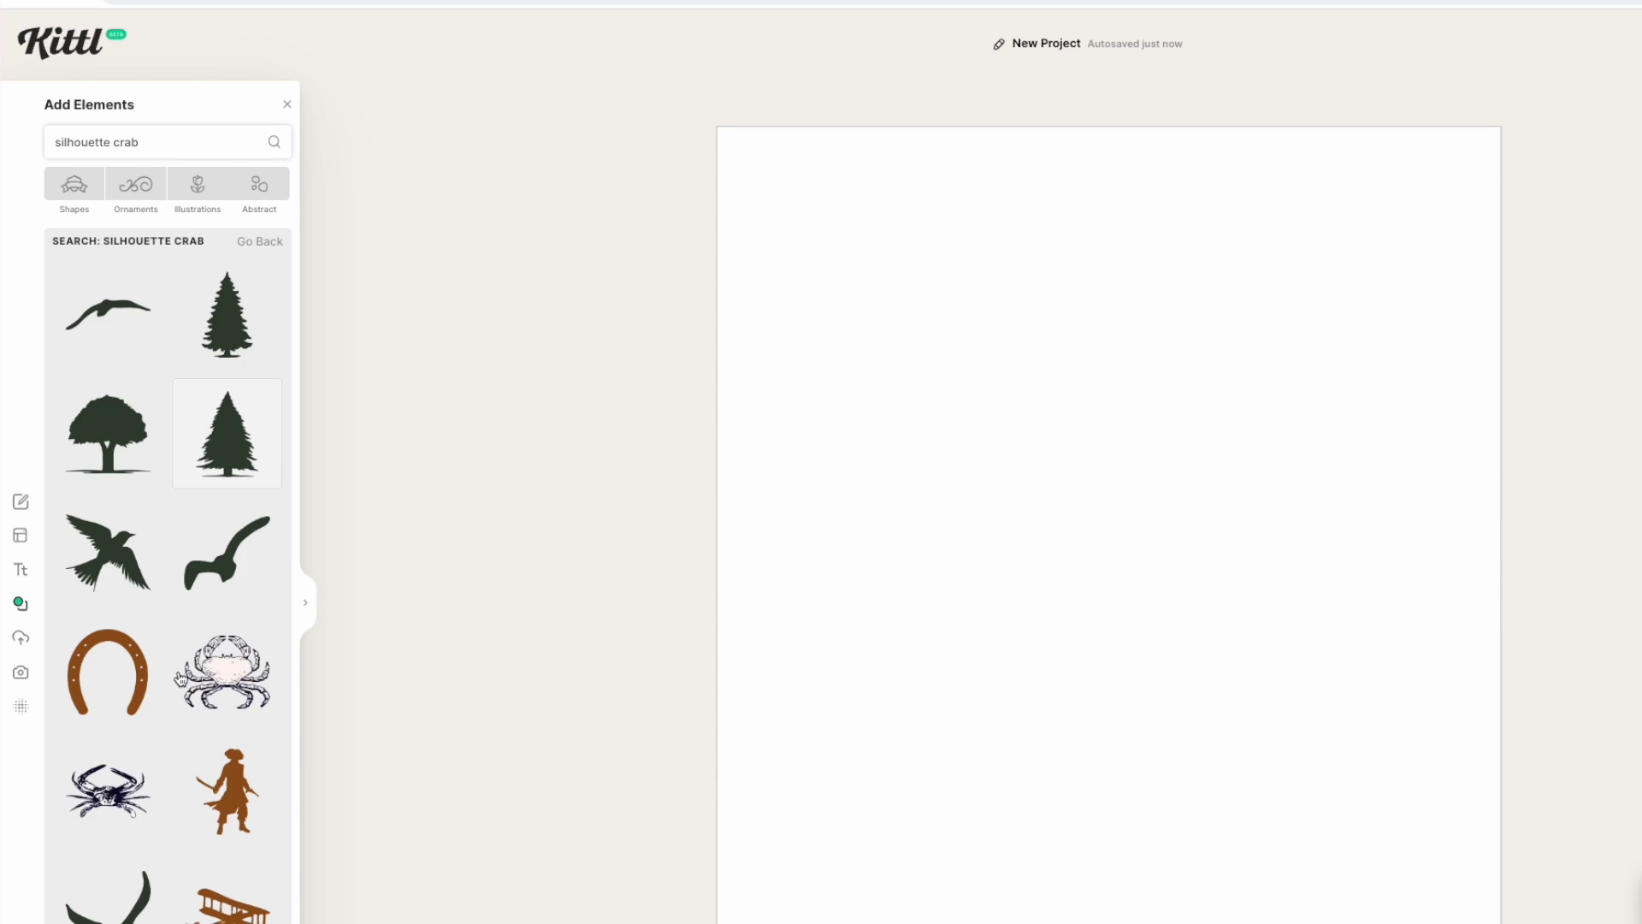
scroll(193, 701, down, 6)
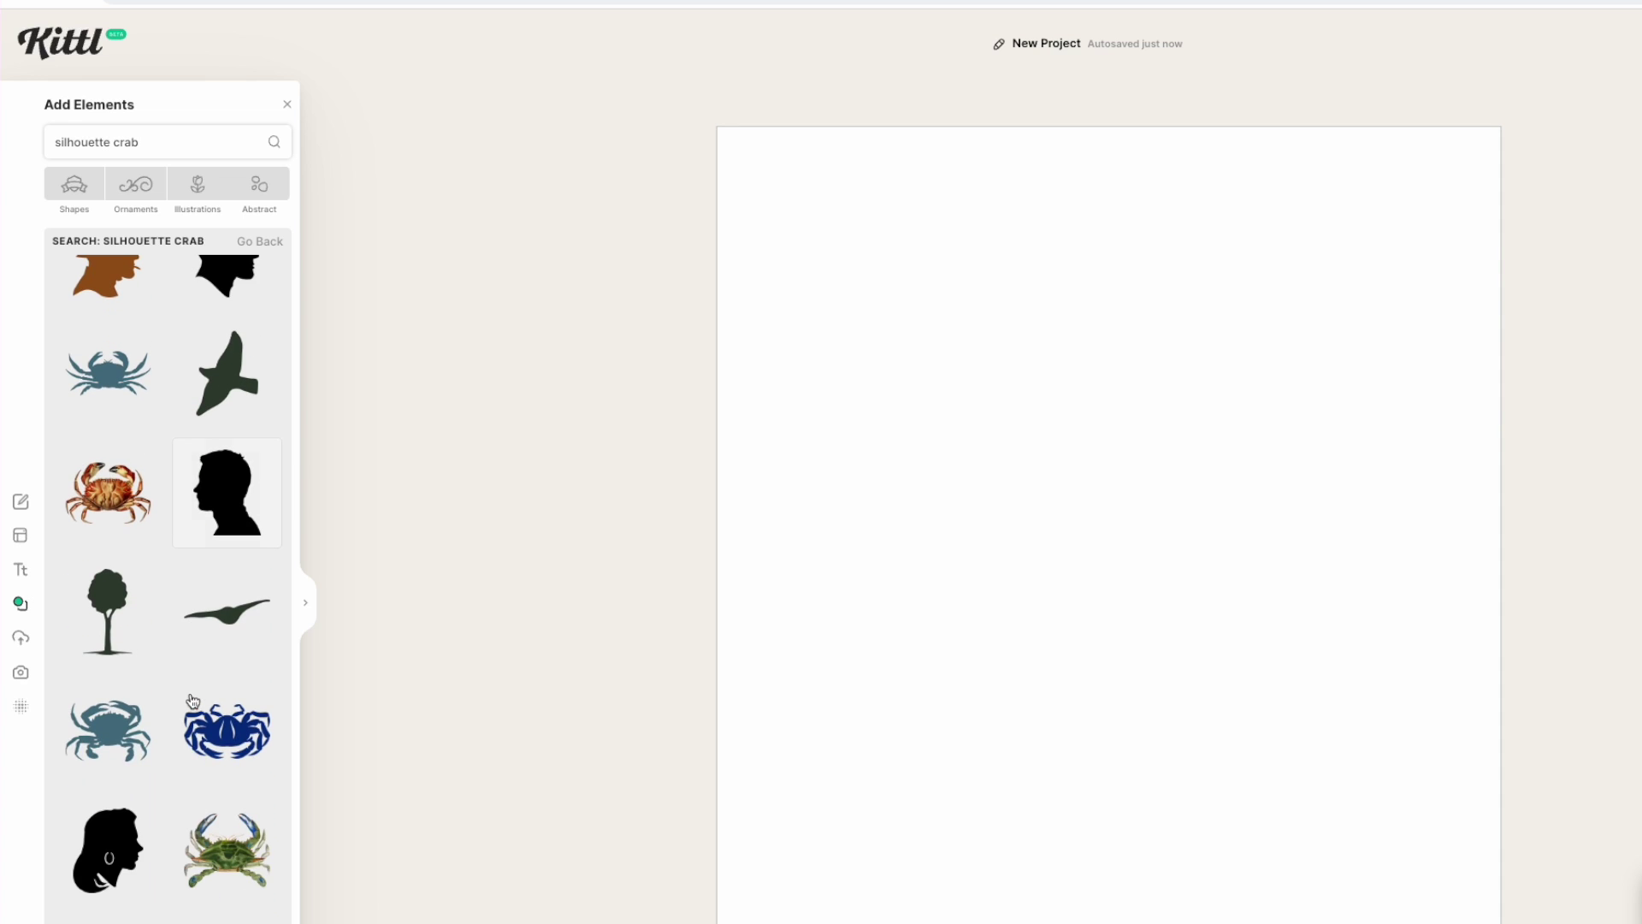
click(104, 726)
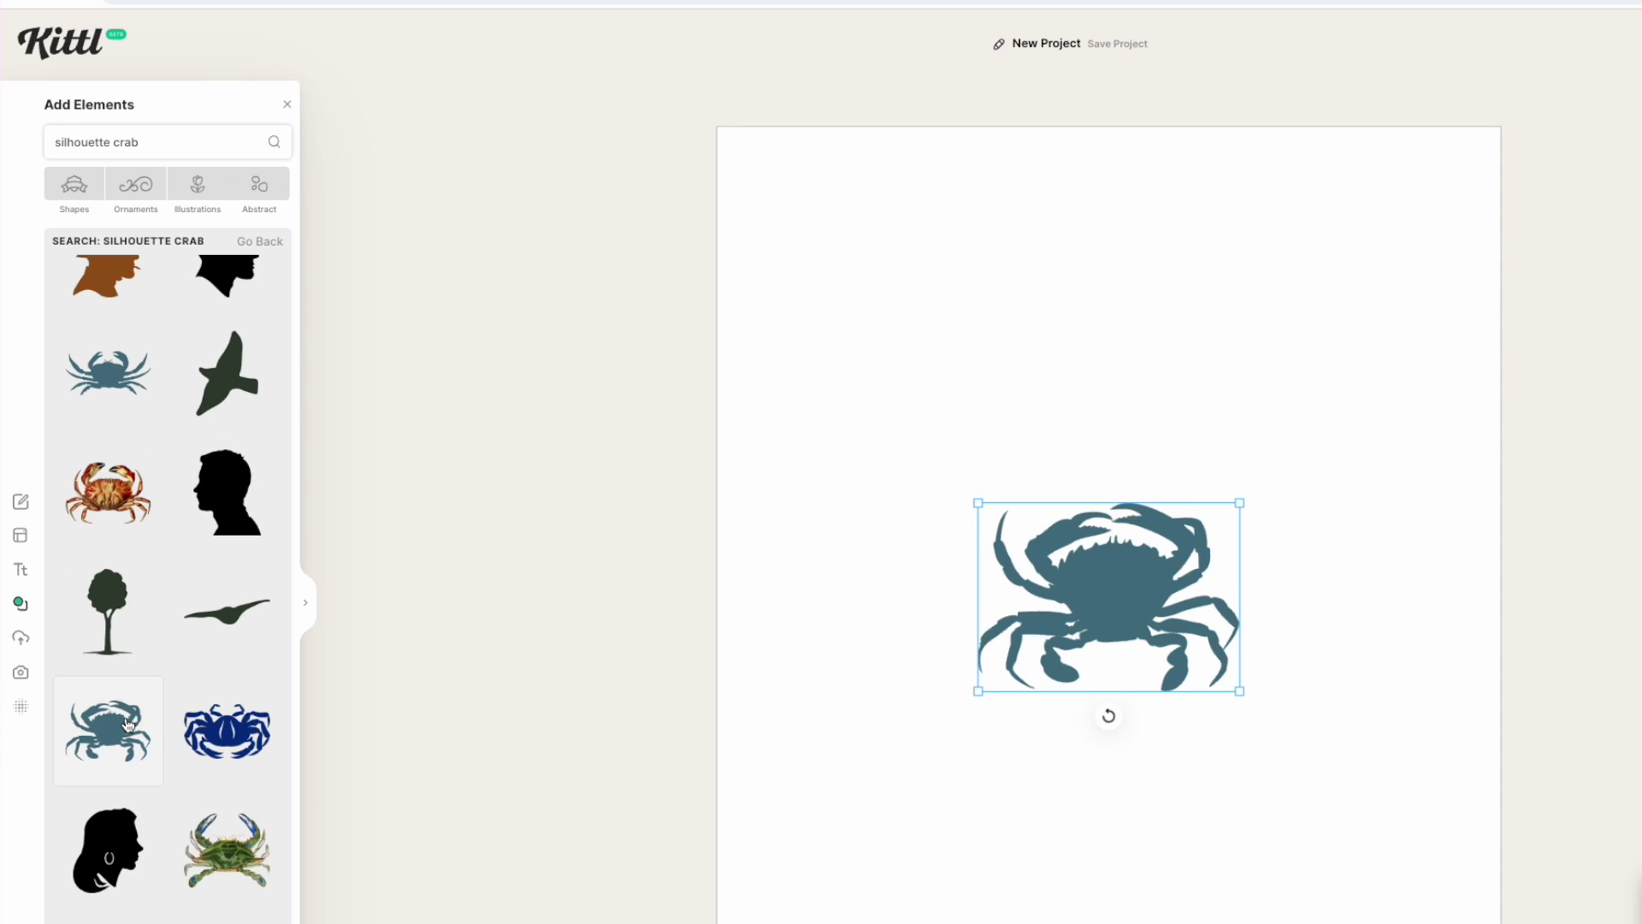
Step: Search the elements library for just "crab" instead
scroll(100, 627, down, 1)
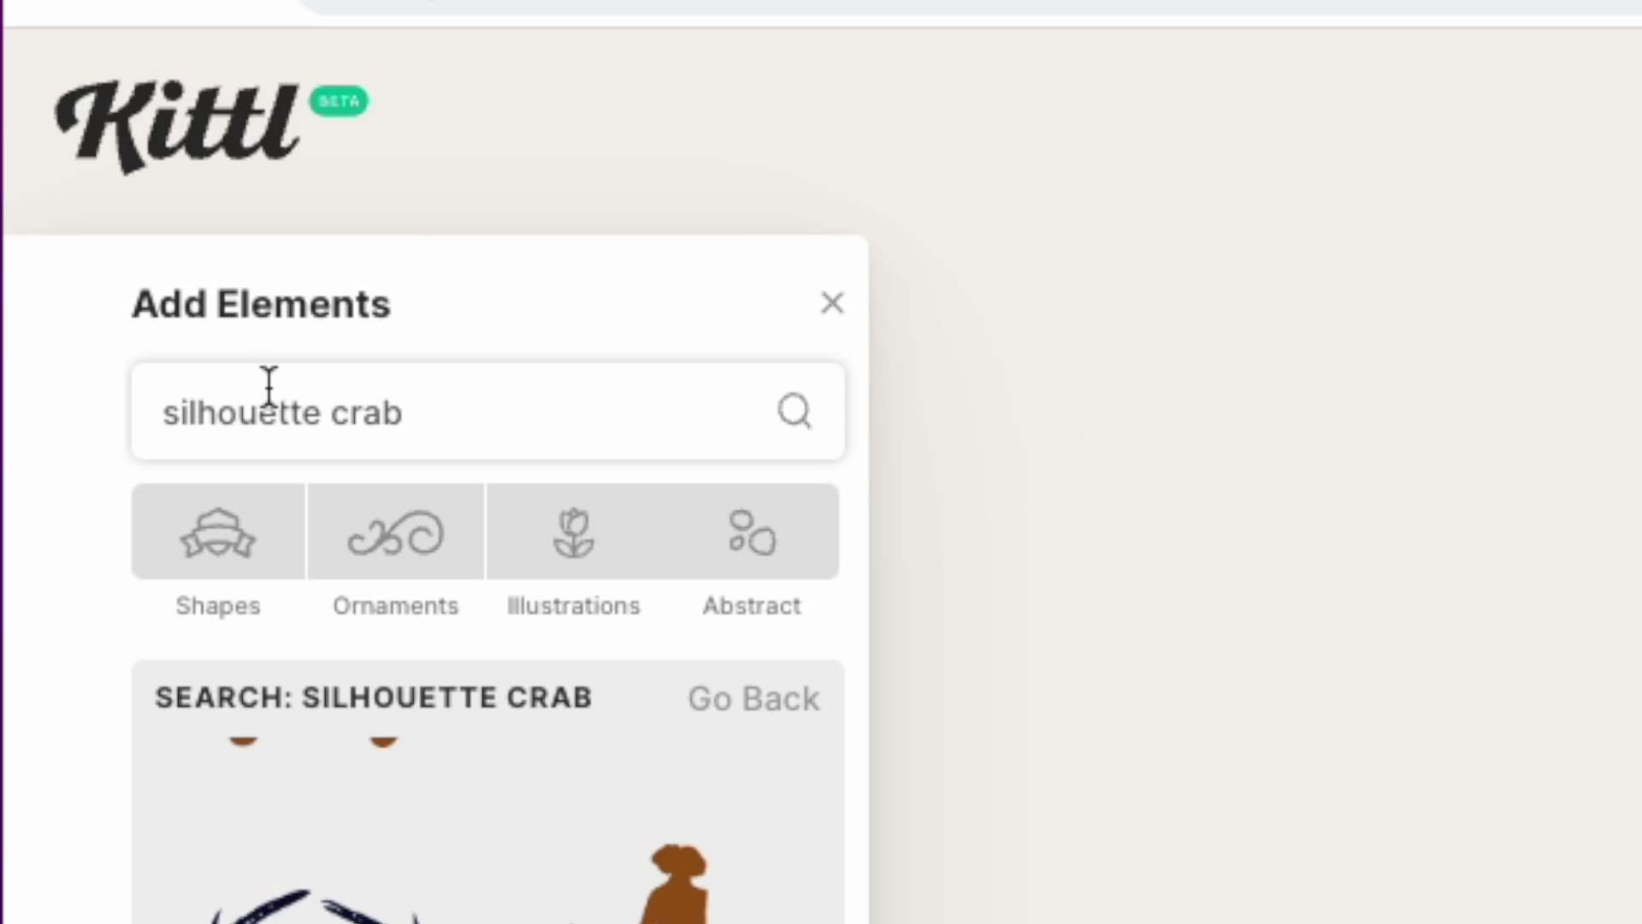
double_click(98, 140)
triple_click(287, 411)
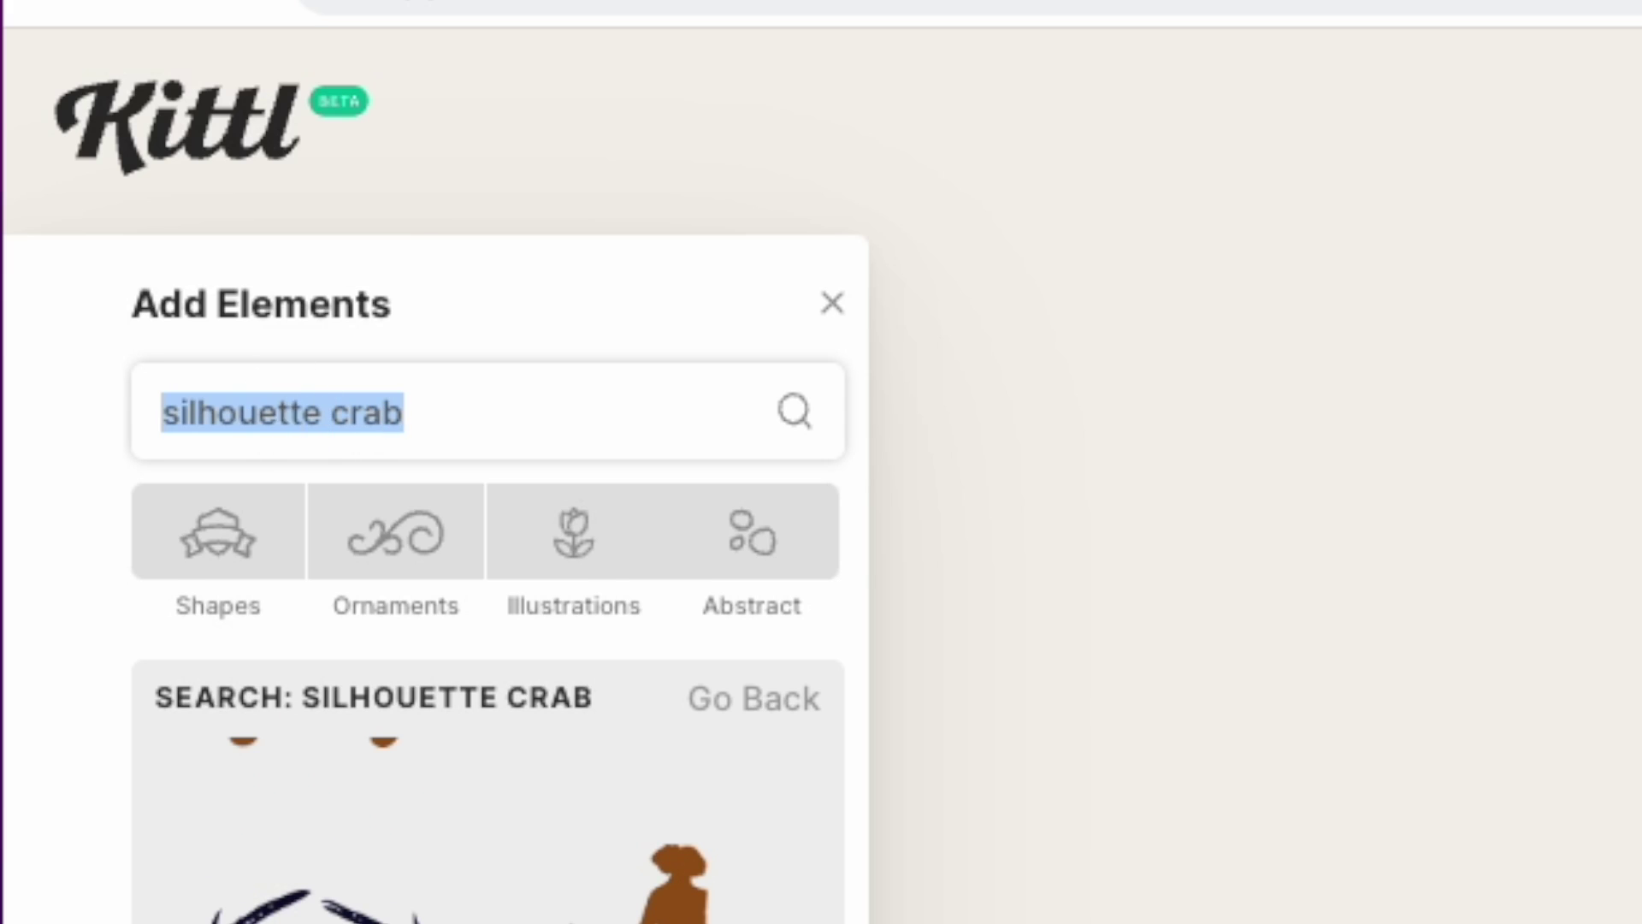
text(crab)
key(Return)
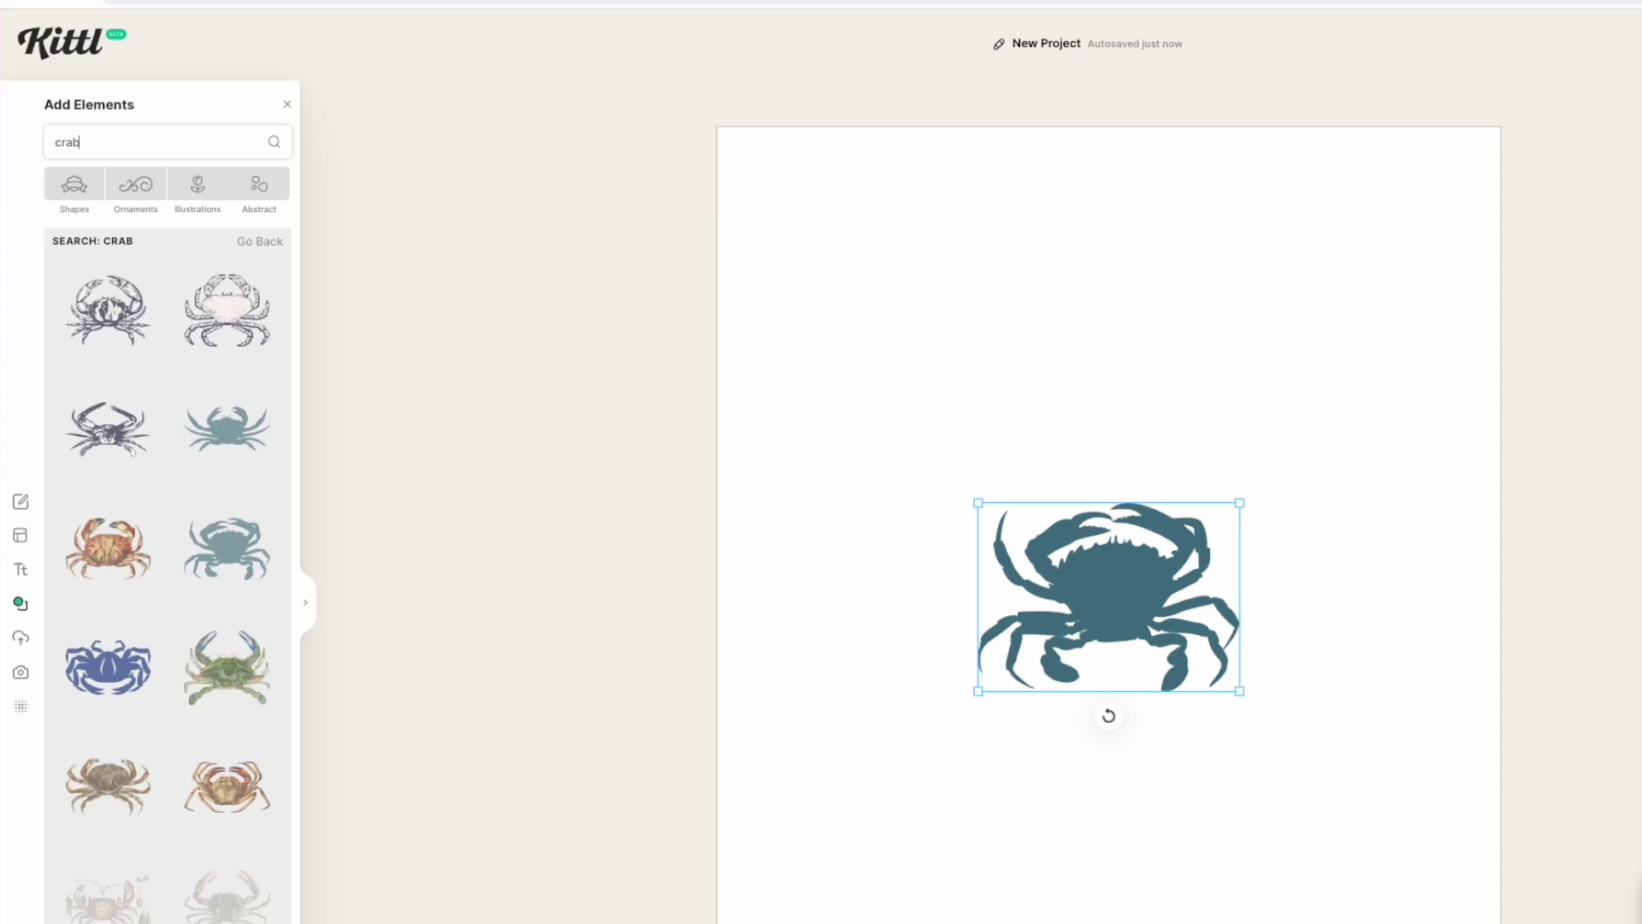
Step: Add the other blue crab silhouette, with spread legs, above the first crab and select the lower crab
click(235, 437)
drag(1103, 597, 1087, 331)
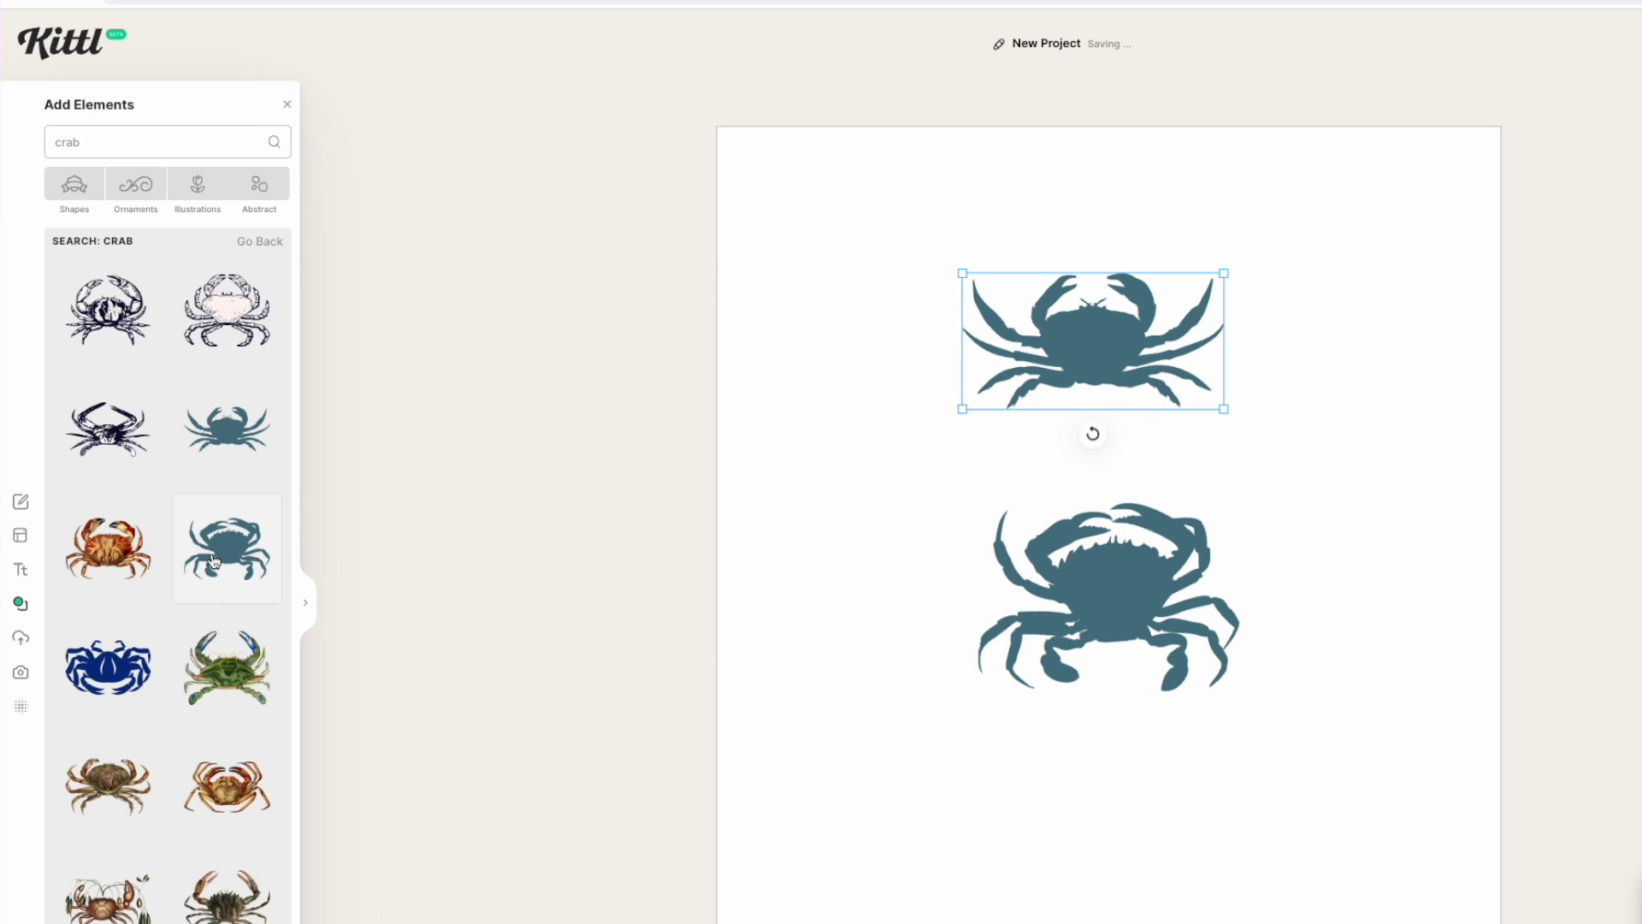
scroll(96, 710, down, 2)
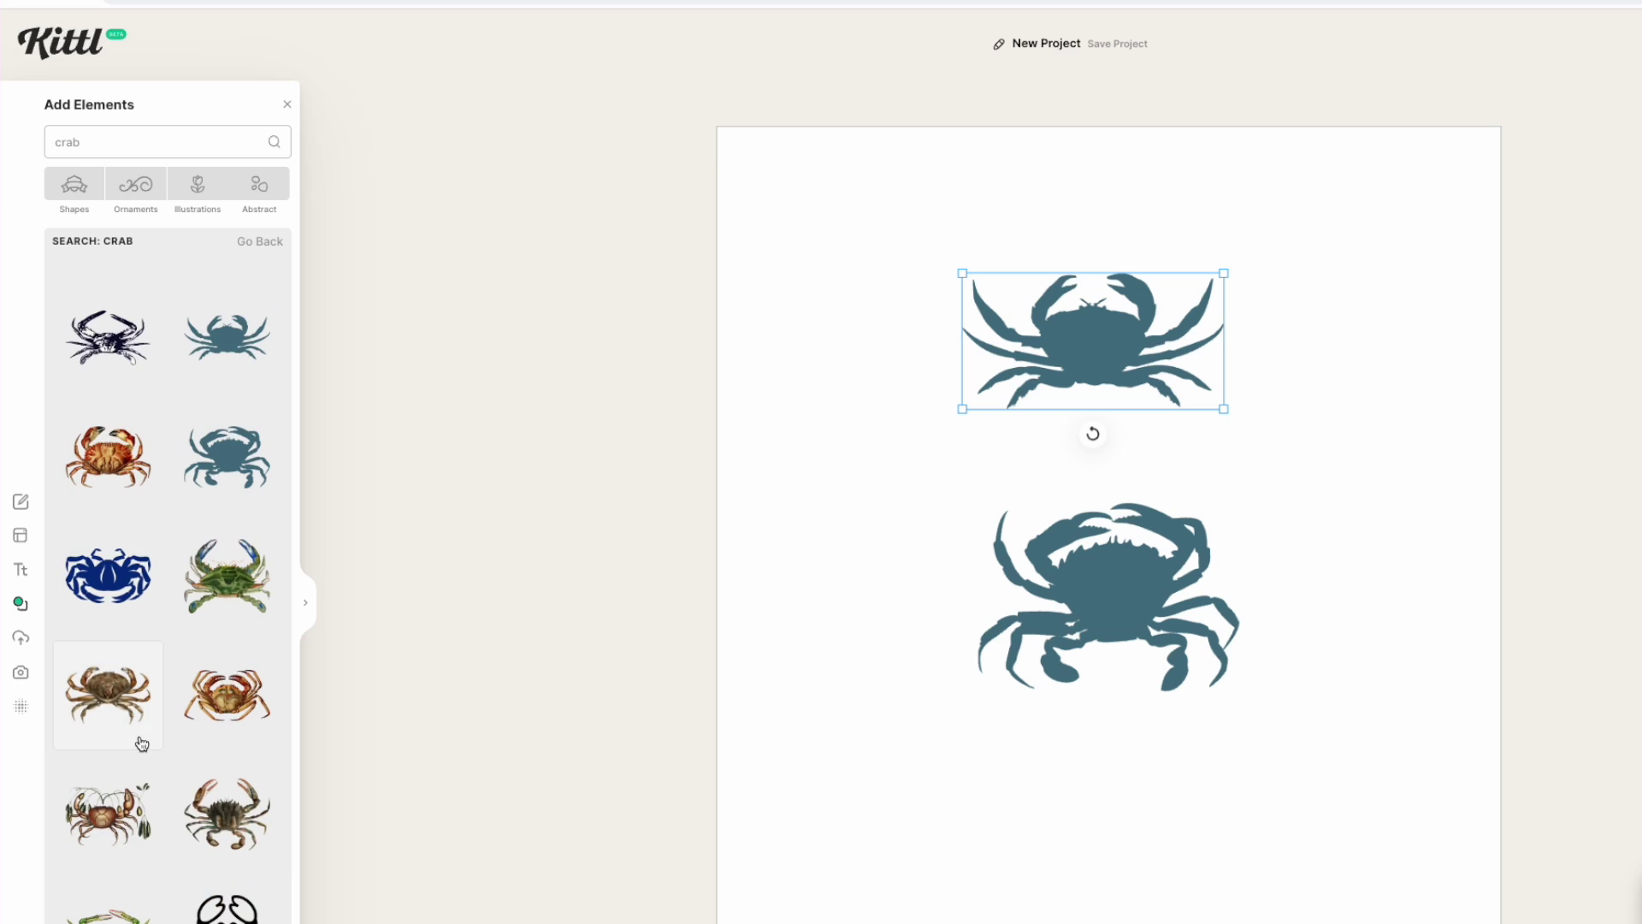
scroll(168, 745, up, 2)
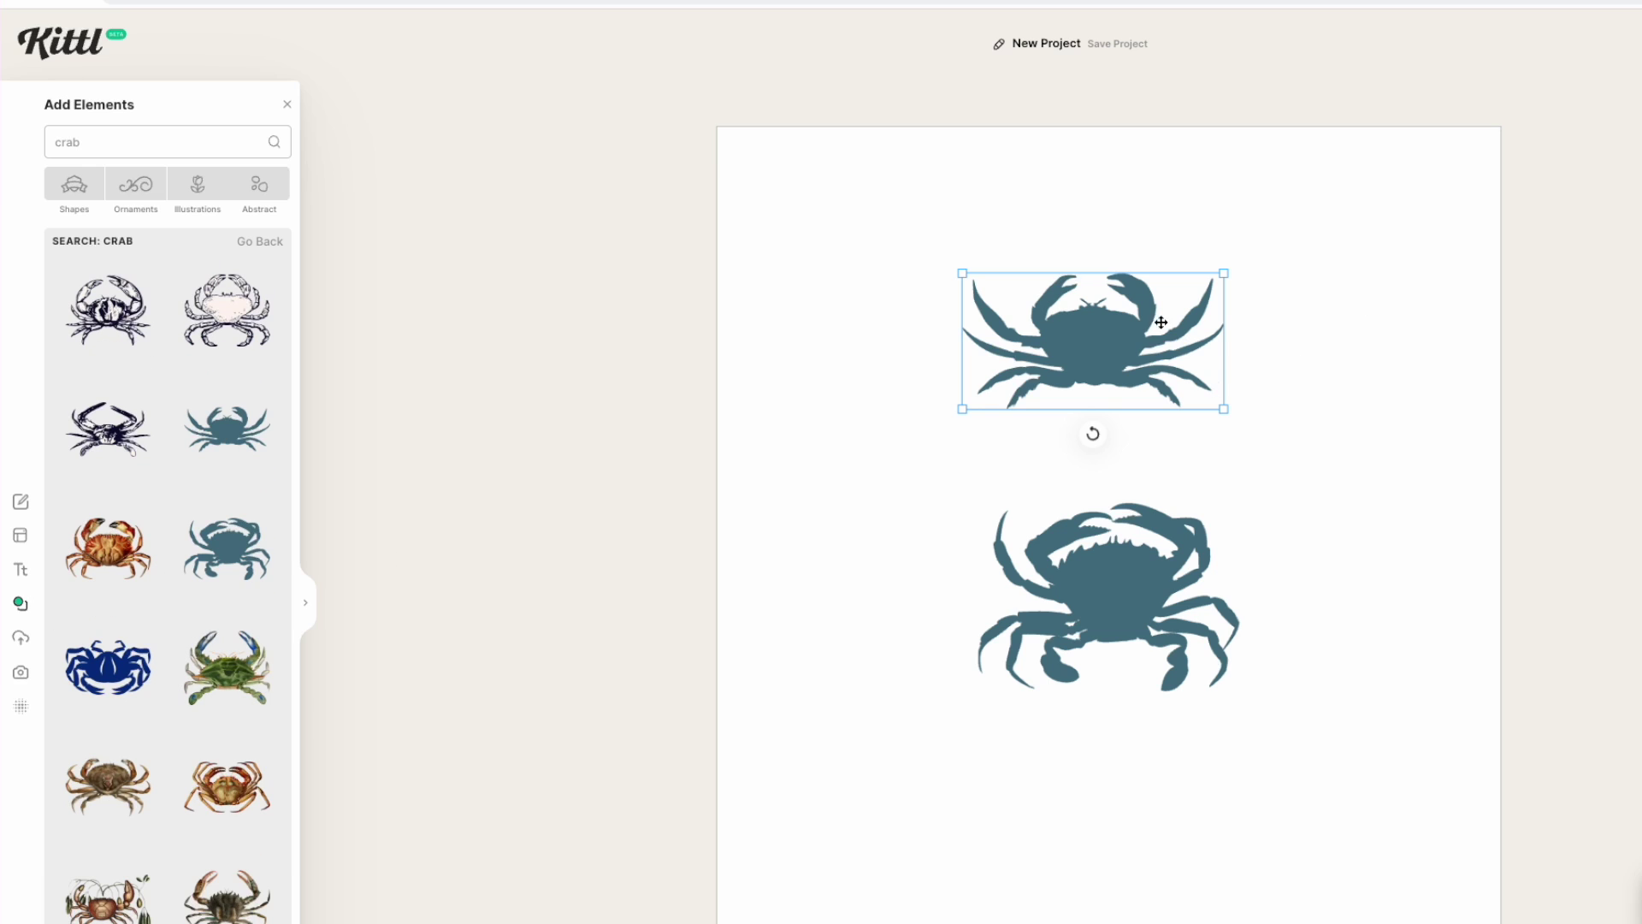
click(1109, 553)
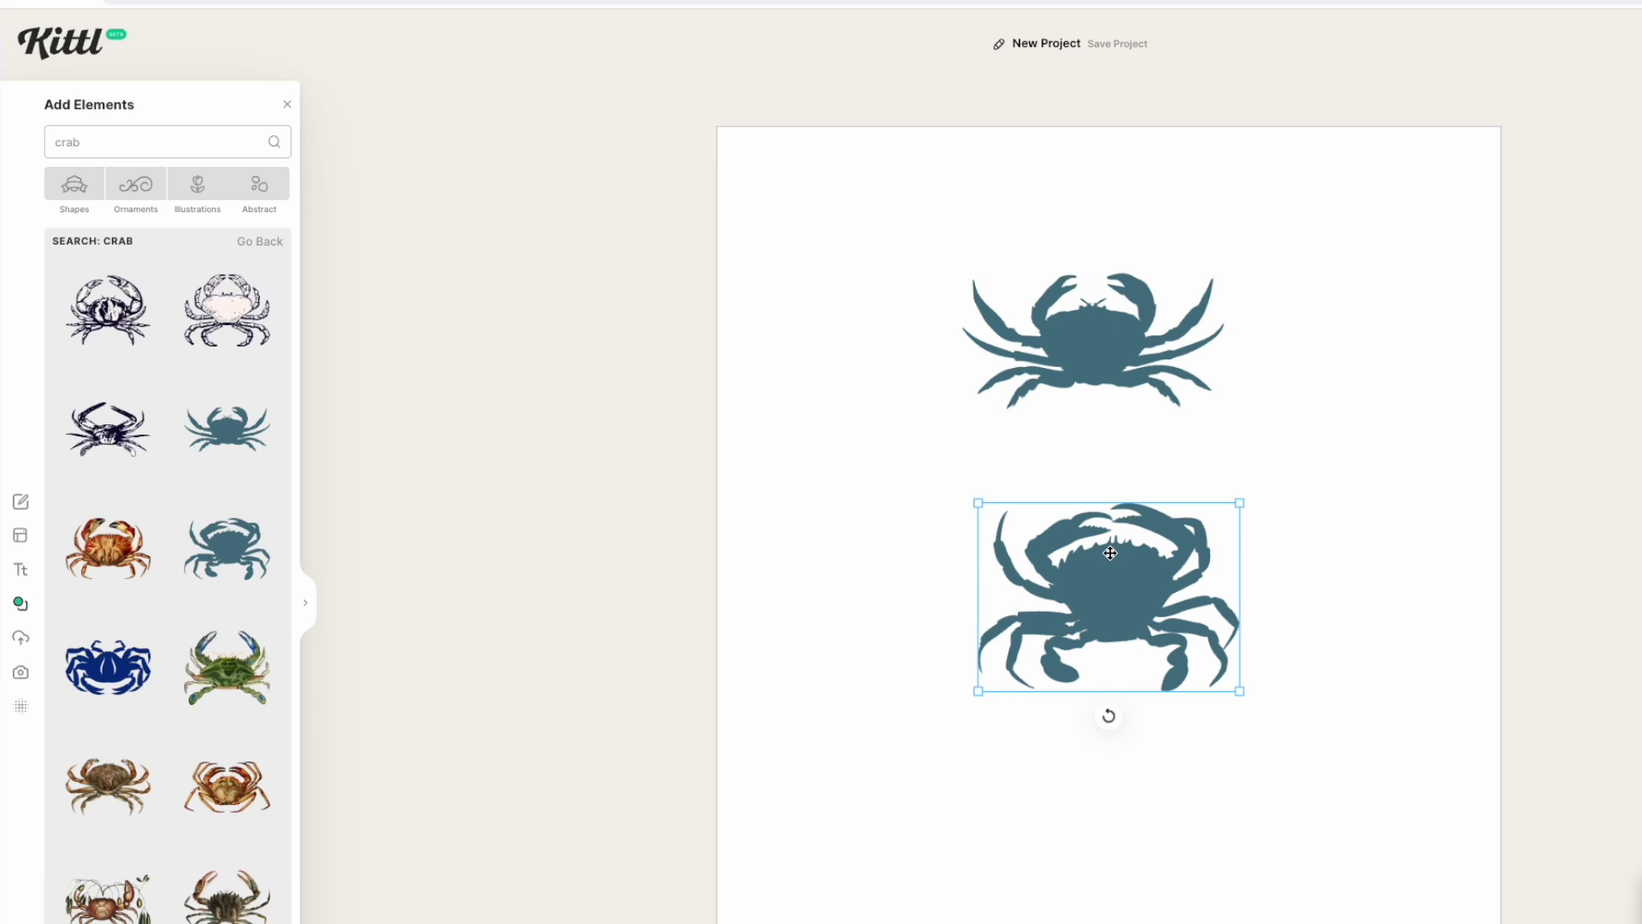
Step: Compare the two crab silhouettes by selecting each, and delete the lower one with inward-curving claws
click(1094, 307)
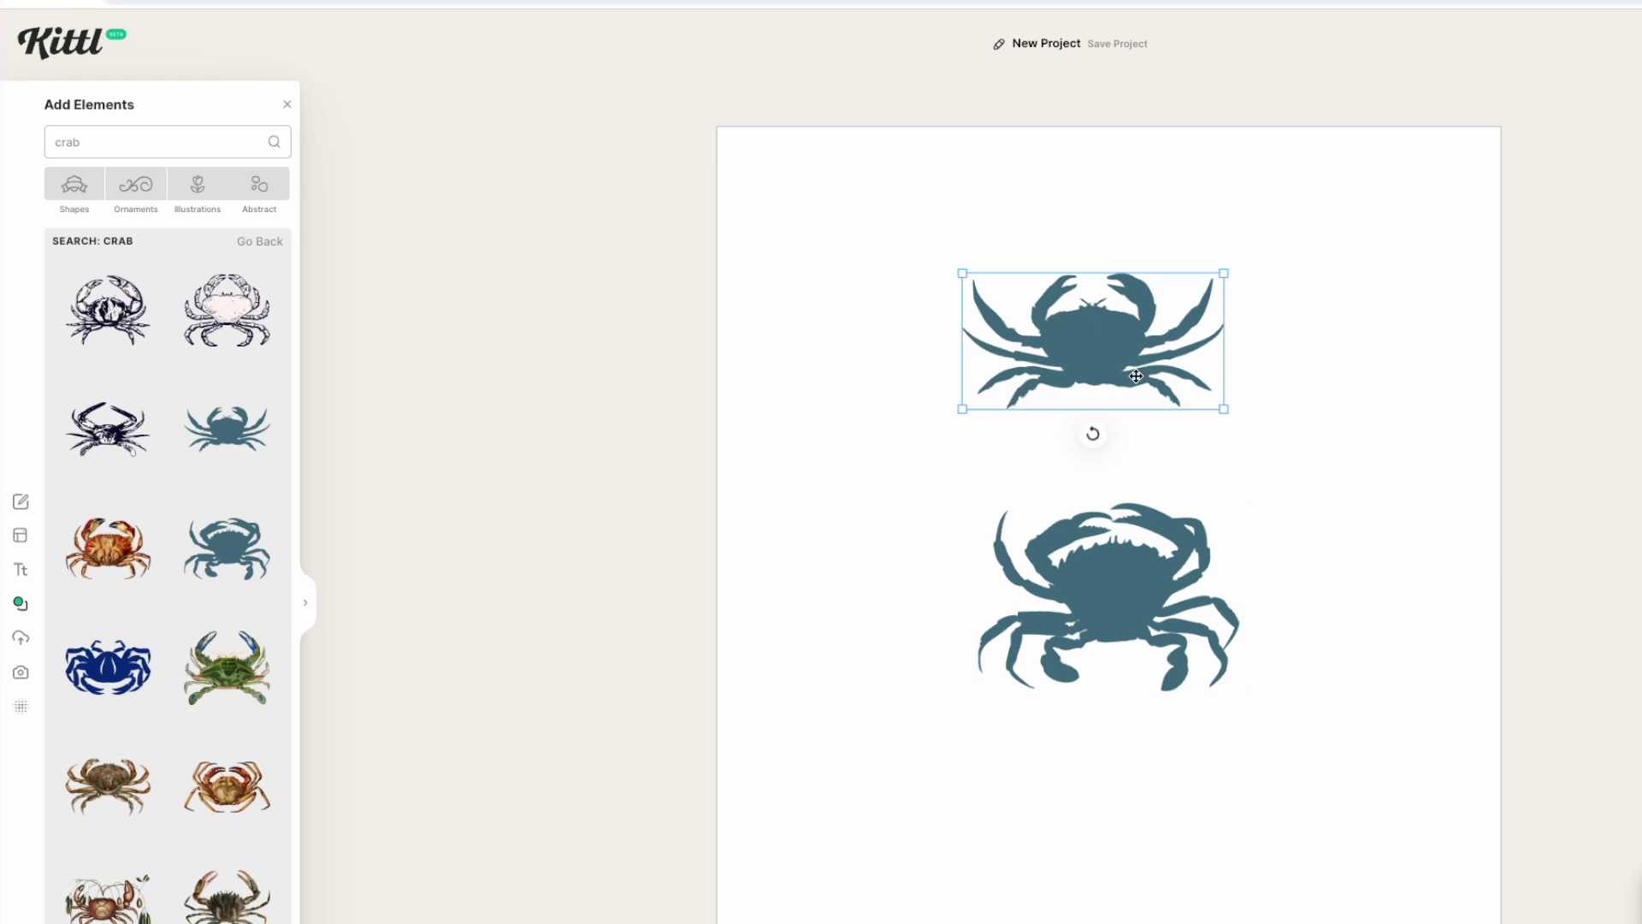
click(1133, 582)
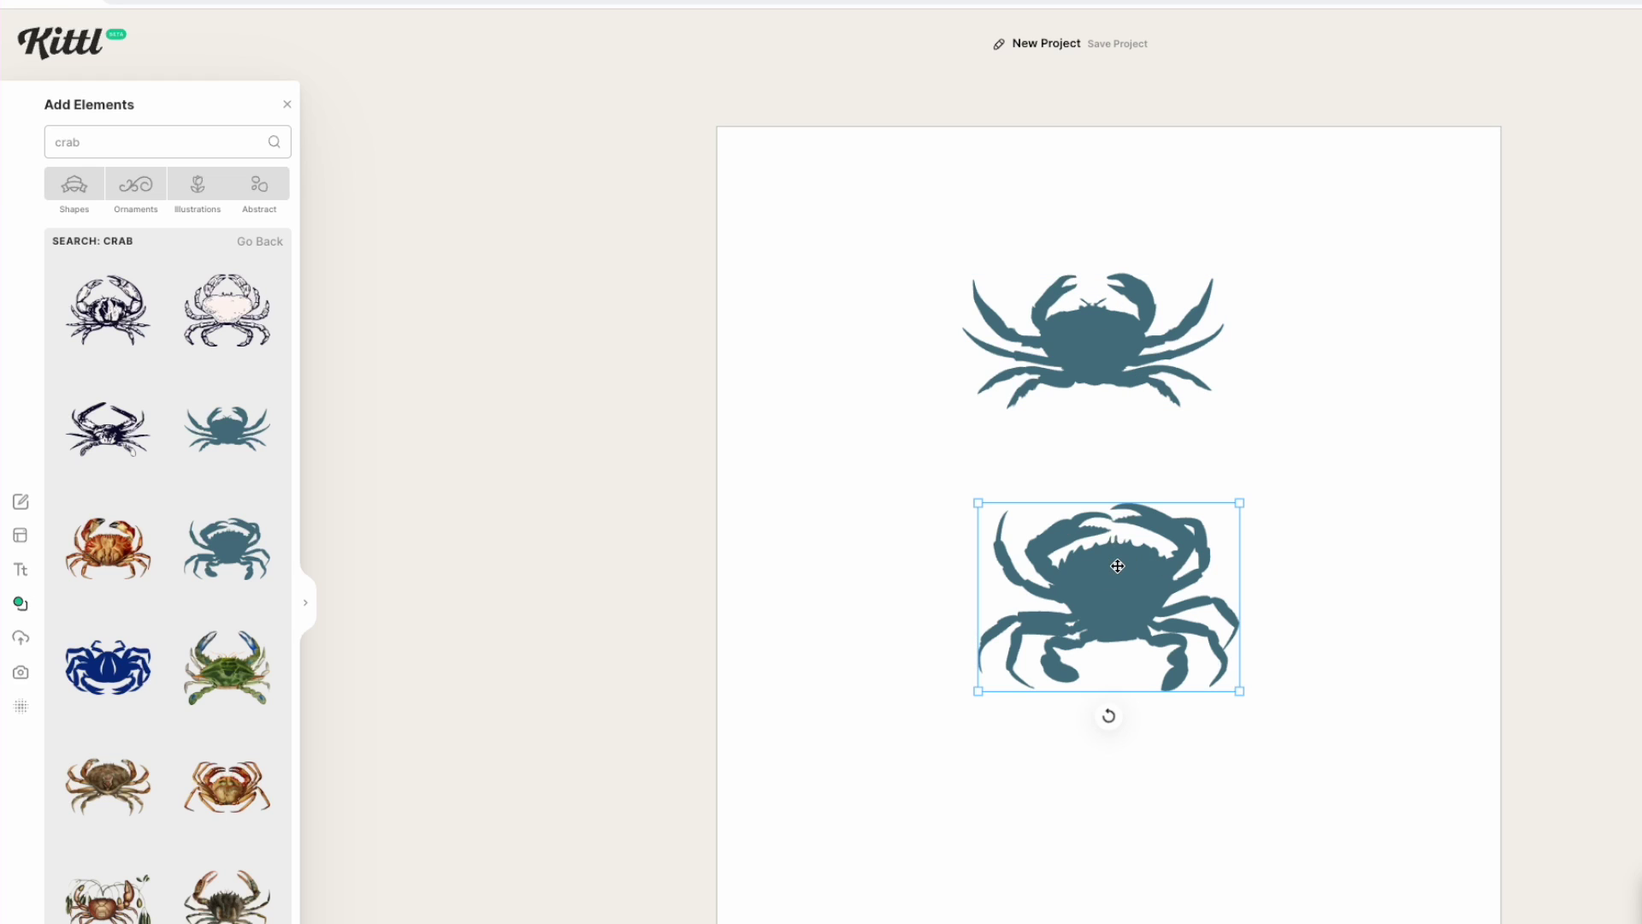
key(Delete)
Step: Enlarge the remaining crab silhouette to nearly the full width of the artboard and center it there
drag(1054, 320, 886, 371)
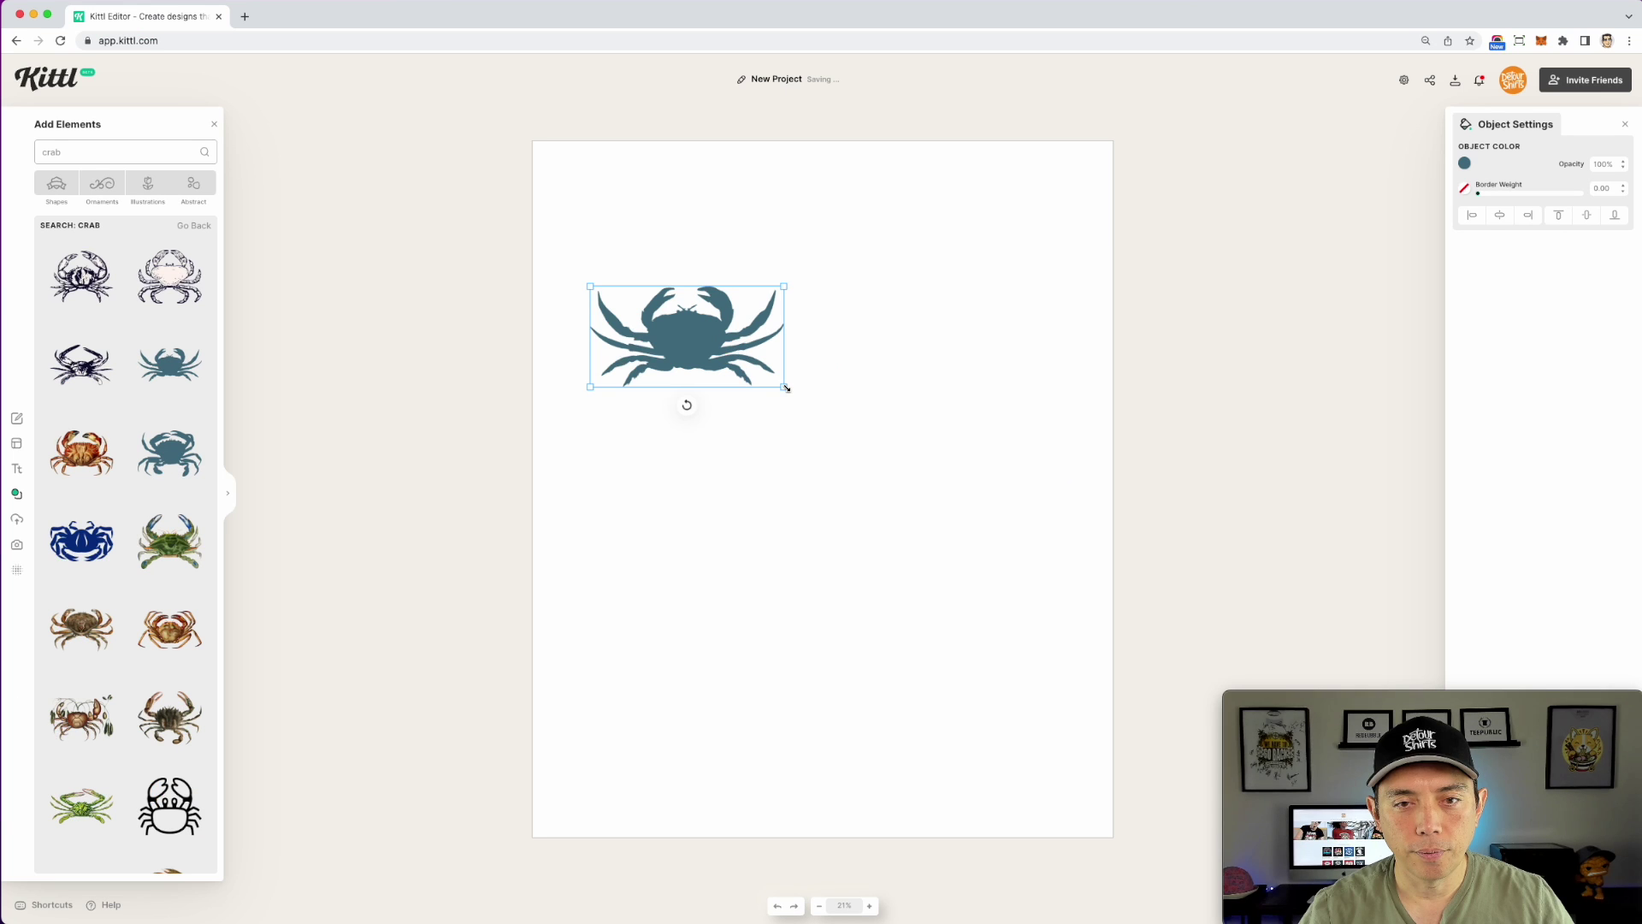
drag(1050, 452, 1281, 707)
drag(952, 571, 1037, 627)
drag(903, 433, 869, 476)
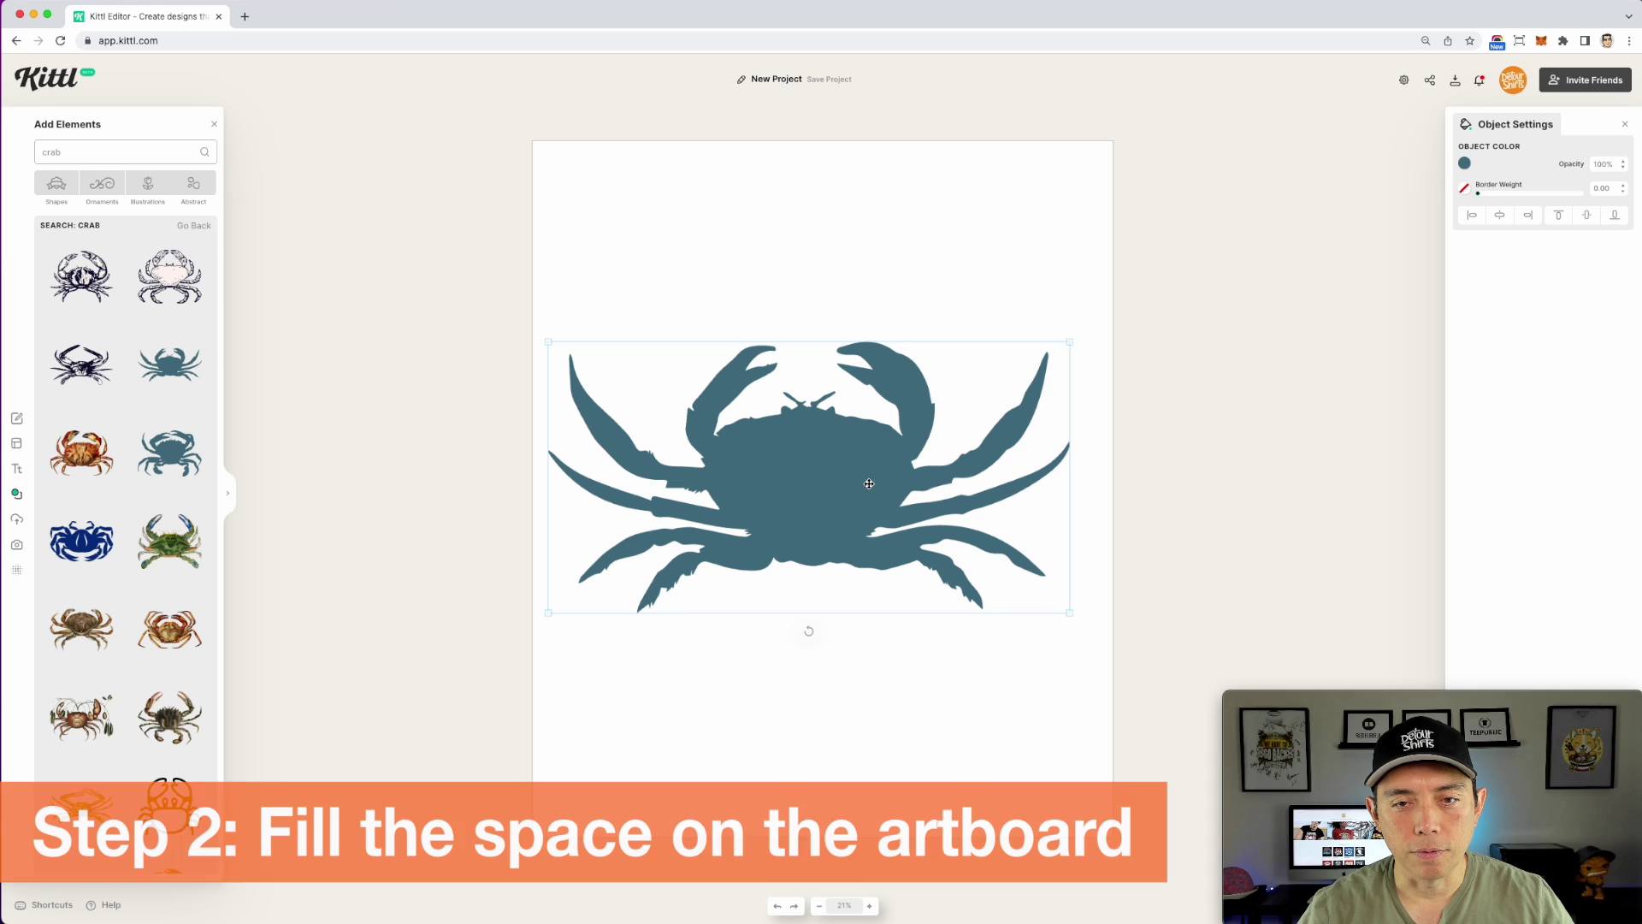
drag(1071, 613, 1098, 628)
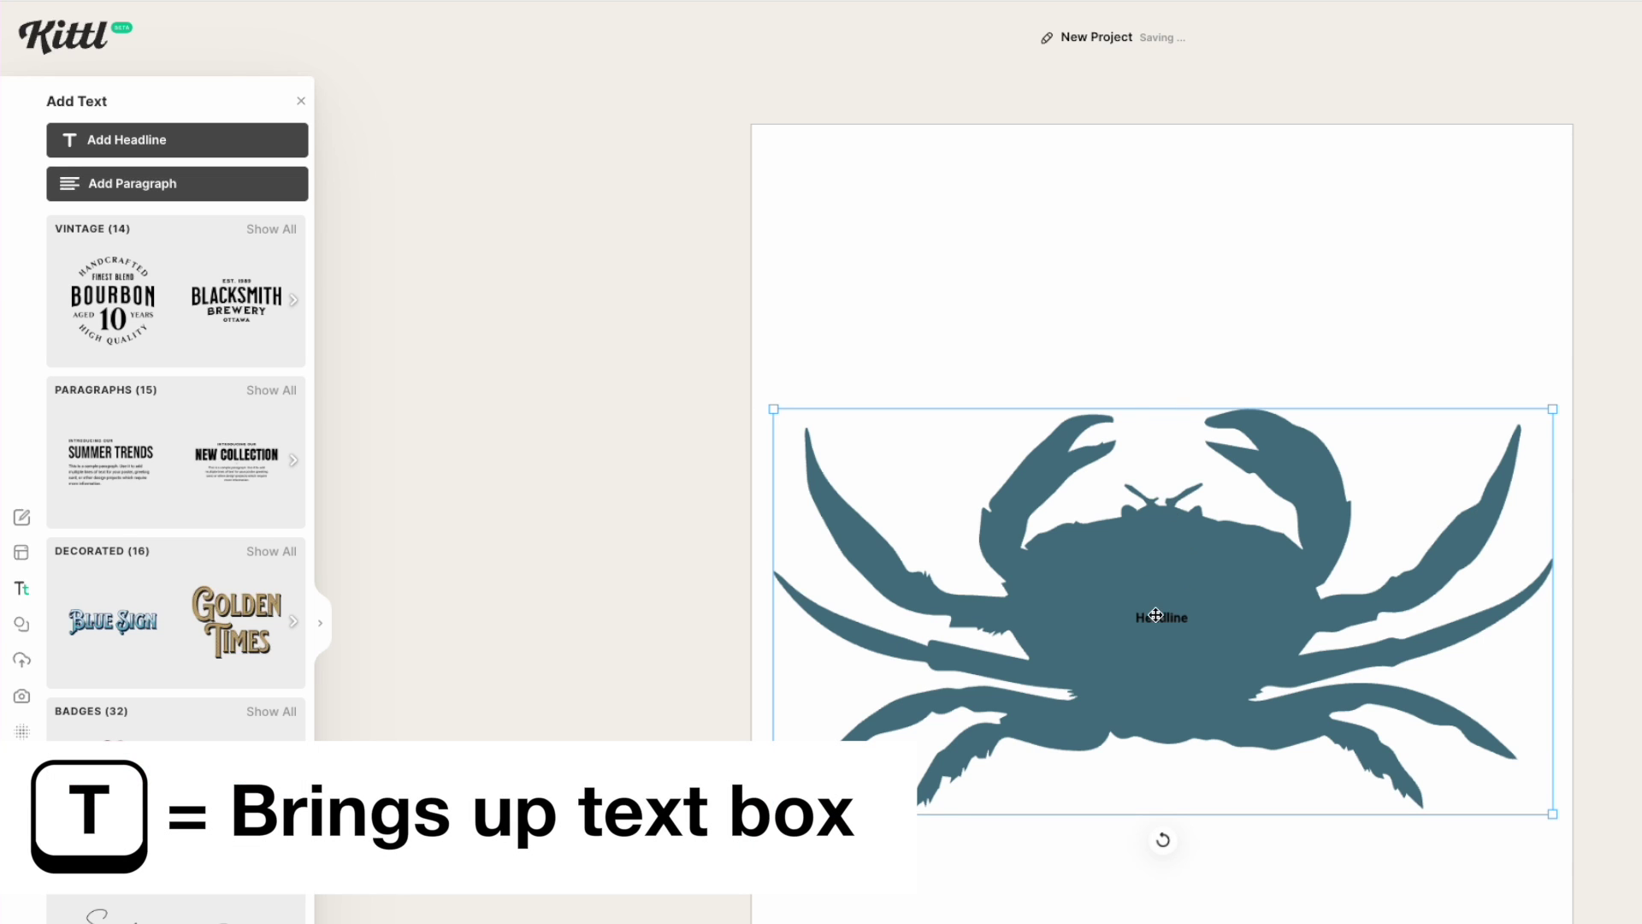
Step: Replace the new headline's placeholder text with "Let's" and enlarge it to a font size of about 391
click(1155, 615)
double_click(1165, 616)
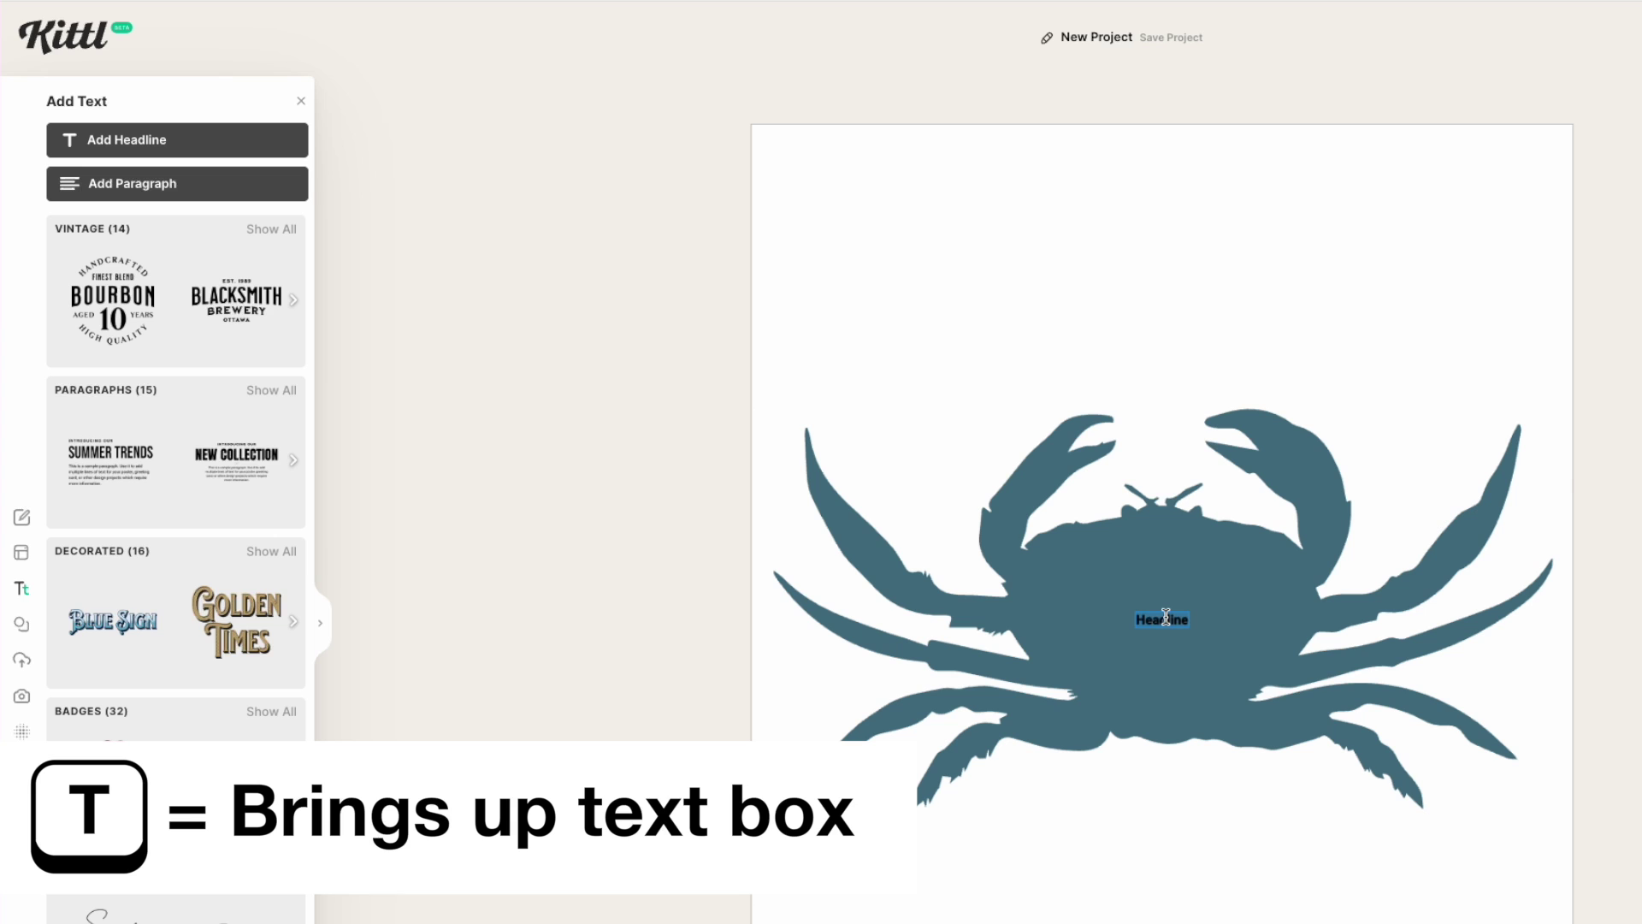
text(Let's)
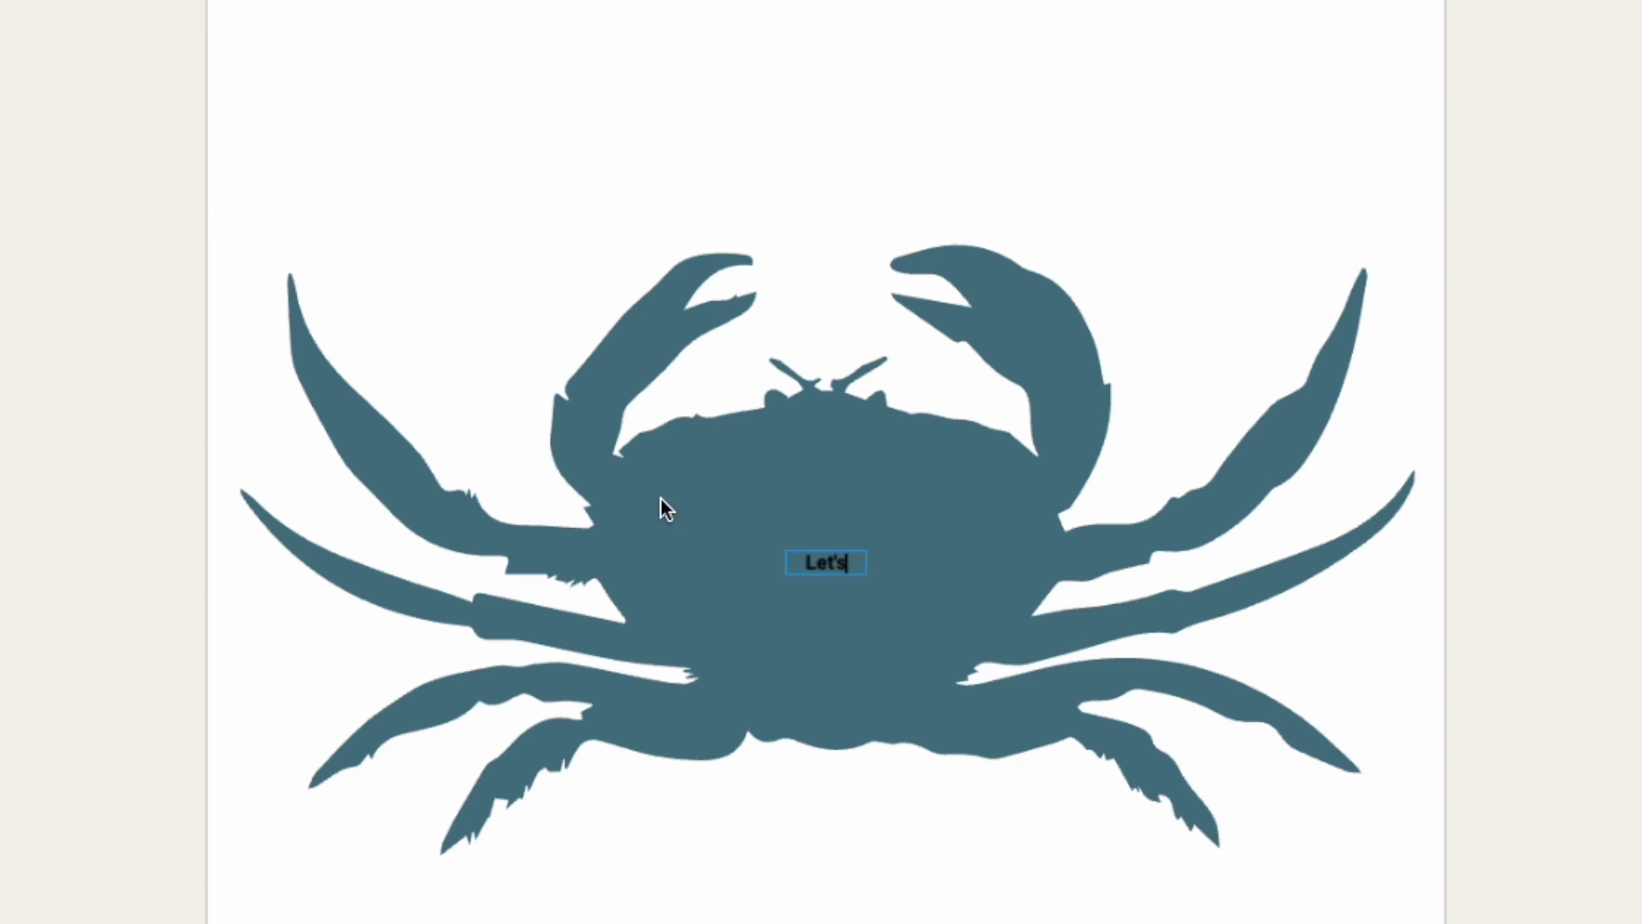
key(Escape)
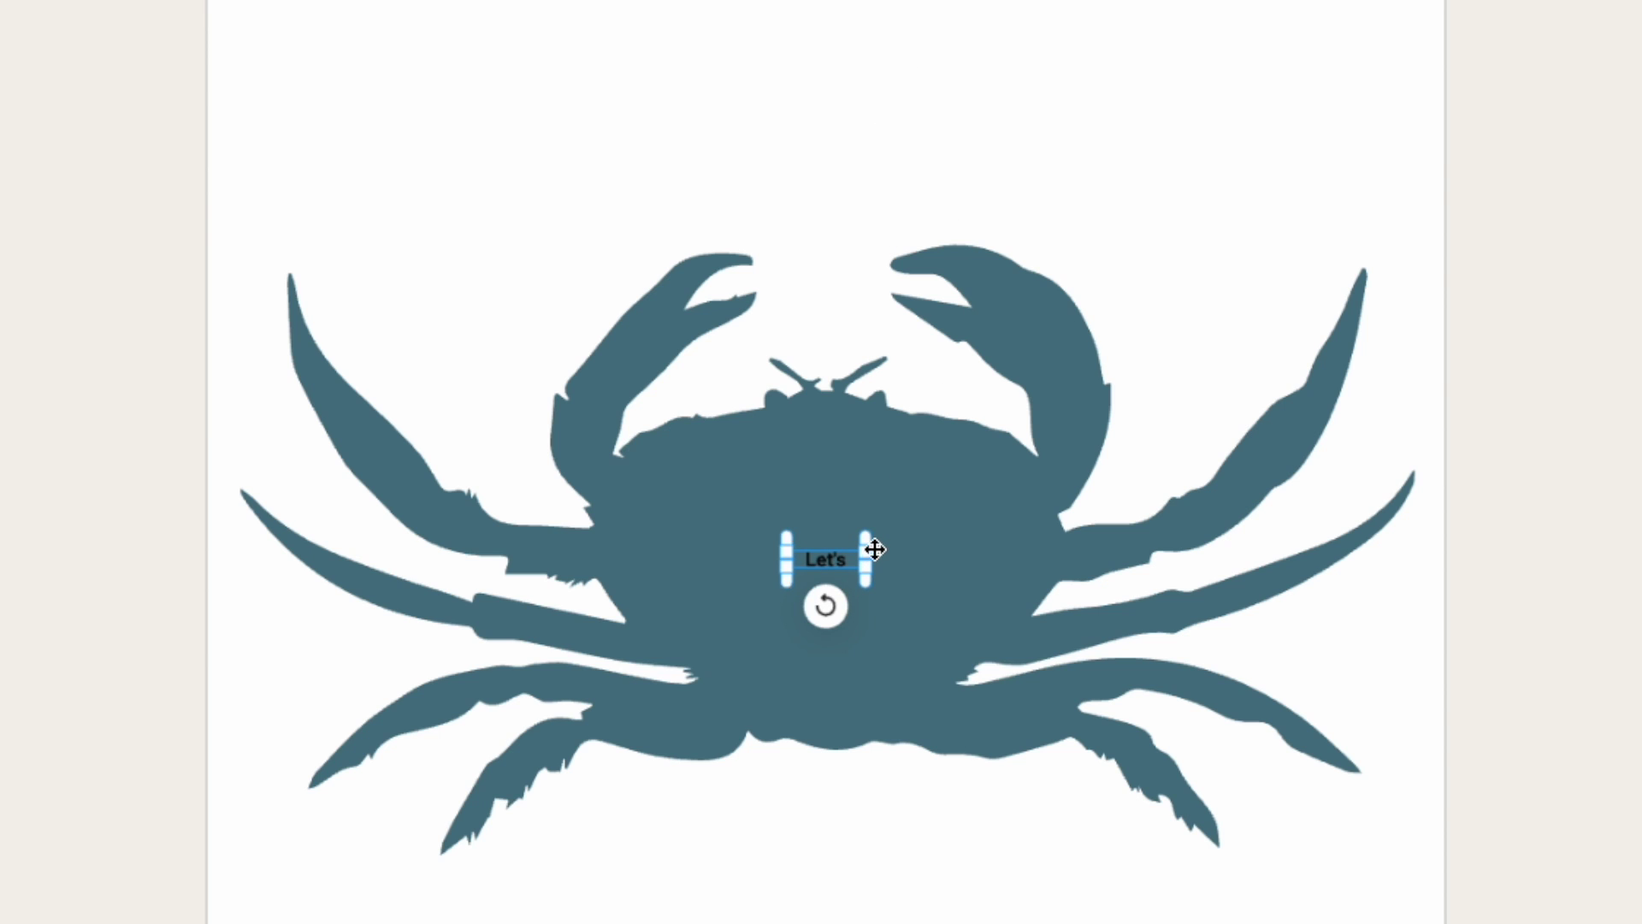
drag(866, 546, 1140, 403)
click(915, 256)
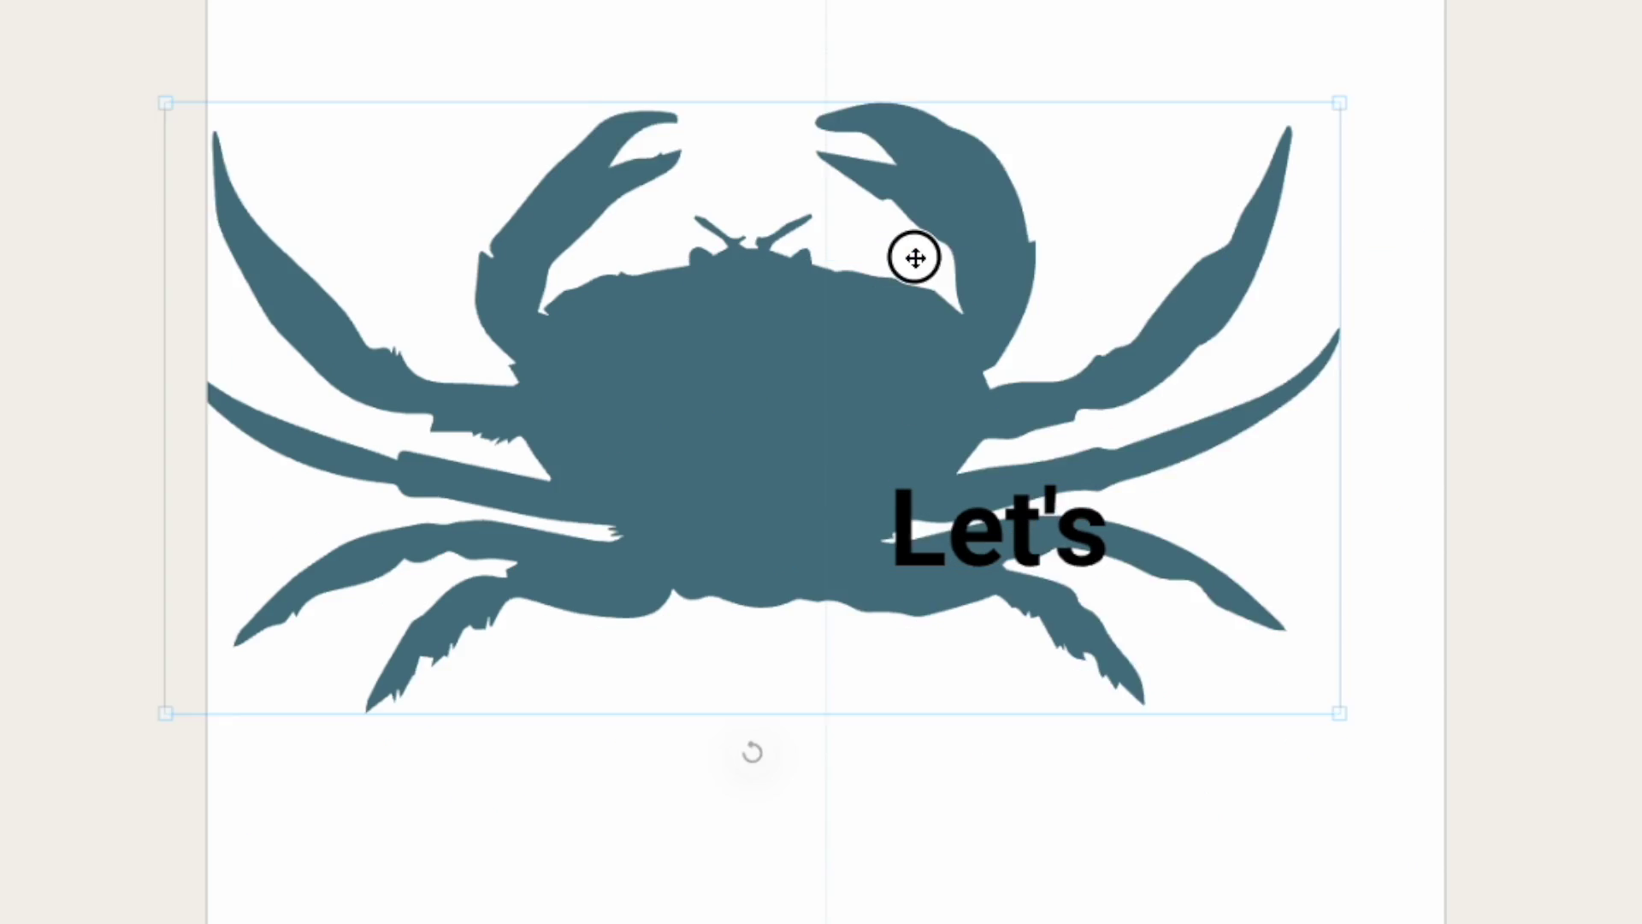
drag(915, 257, 906, 165)
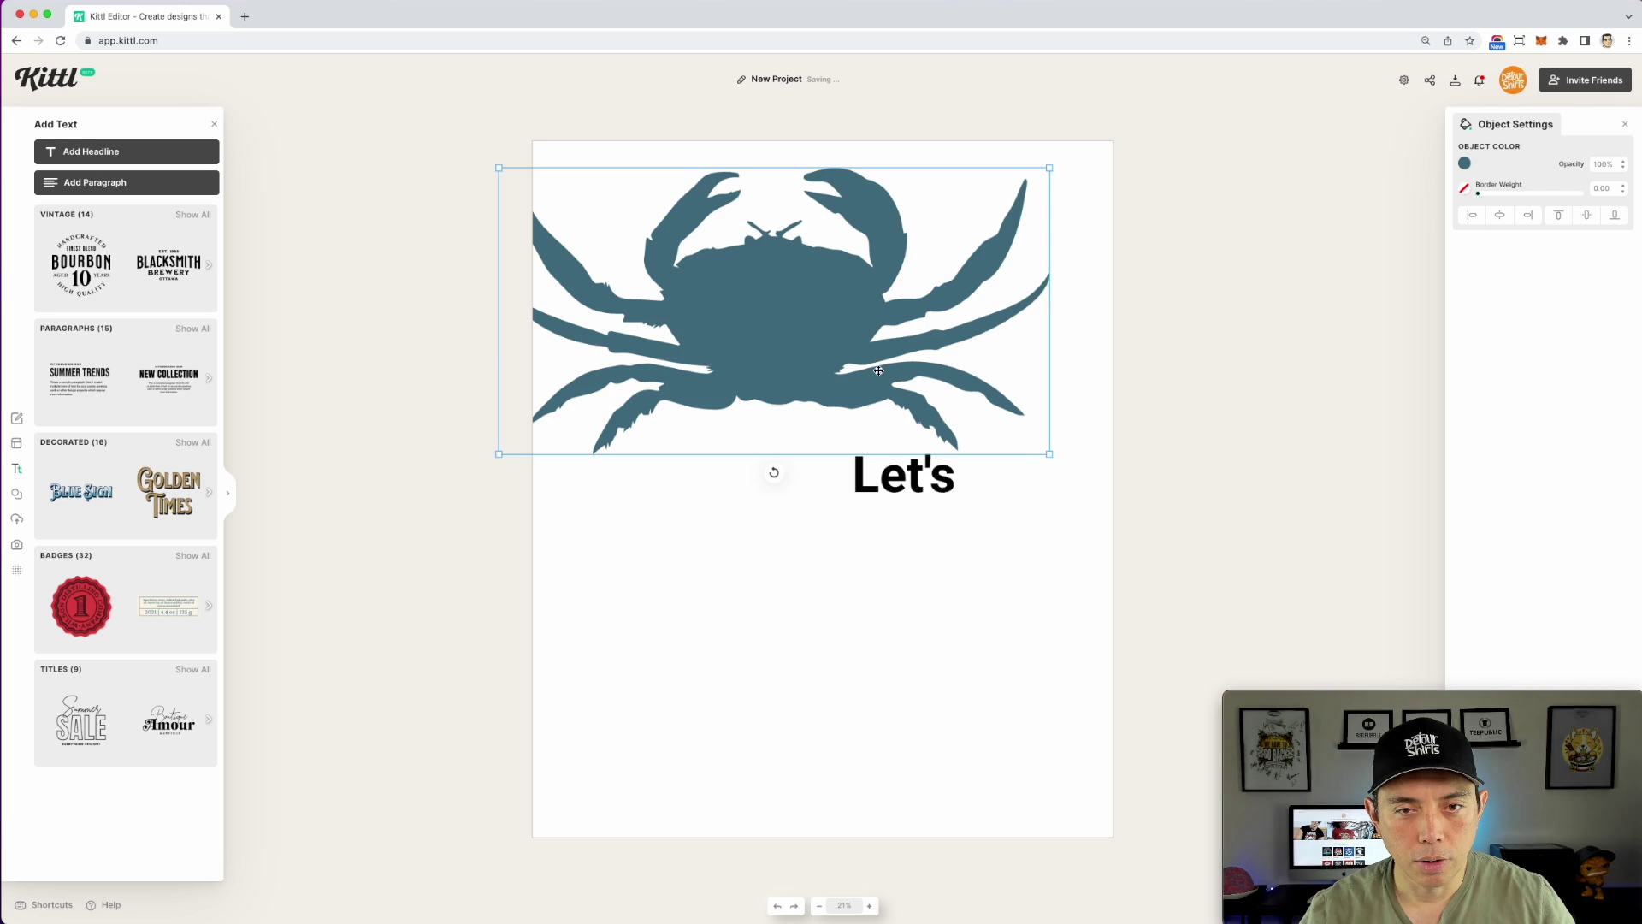
key(ctrl+z)
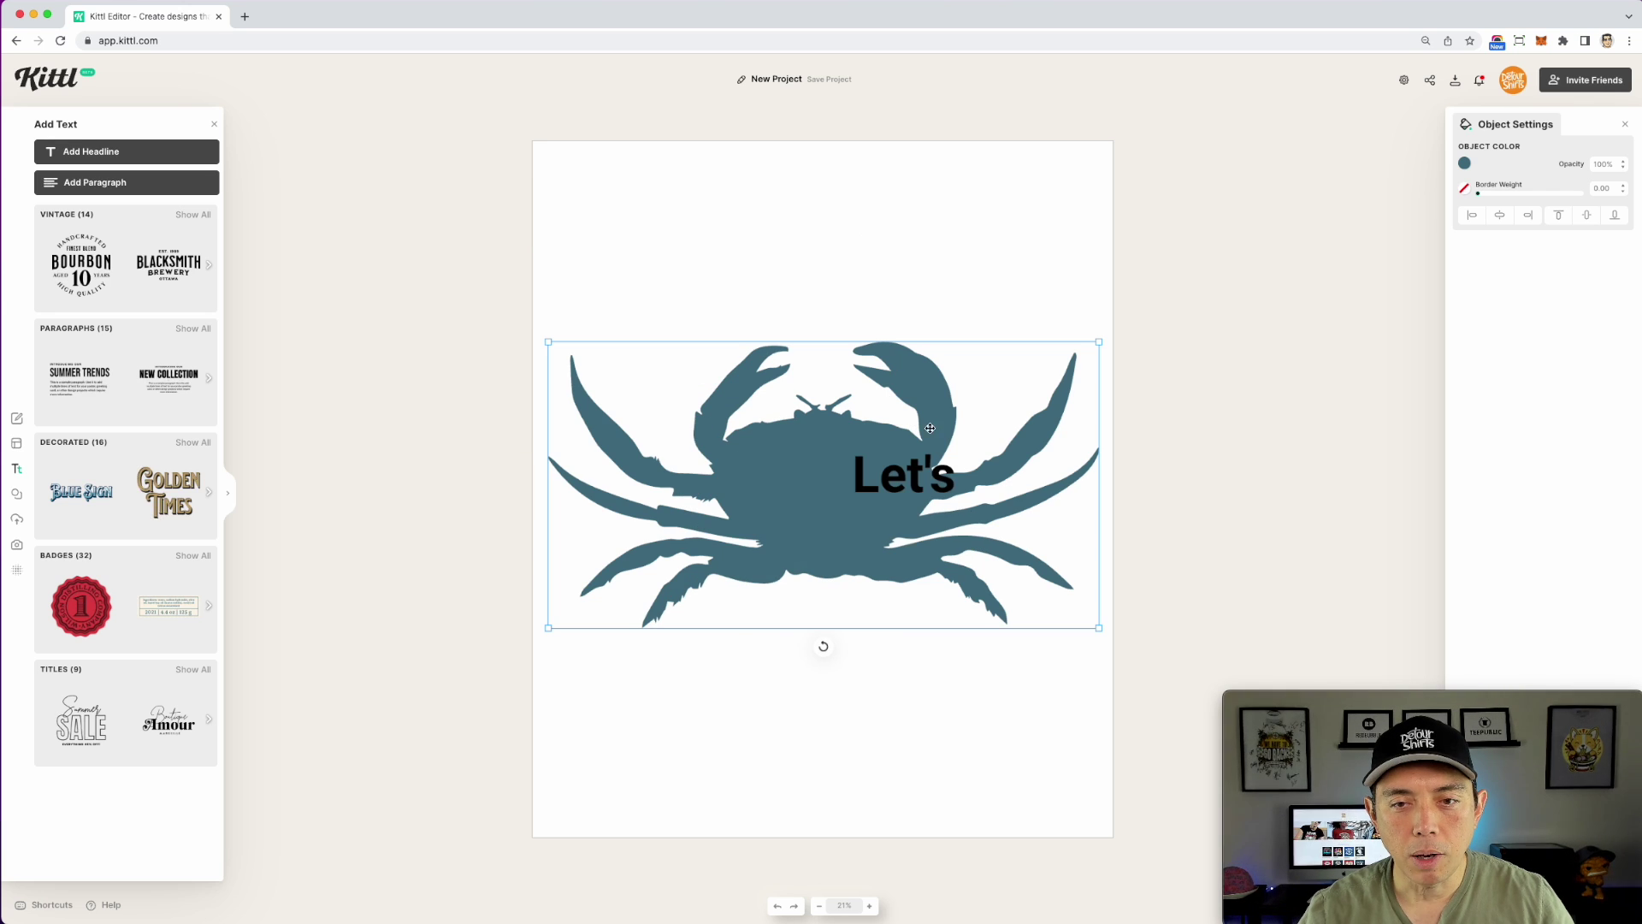
Step: Move the "Let's" text to the empty area above the crab and set its typeface to Adventurer 03
click(914, 478)
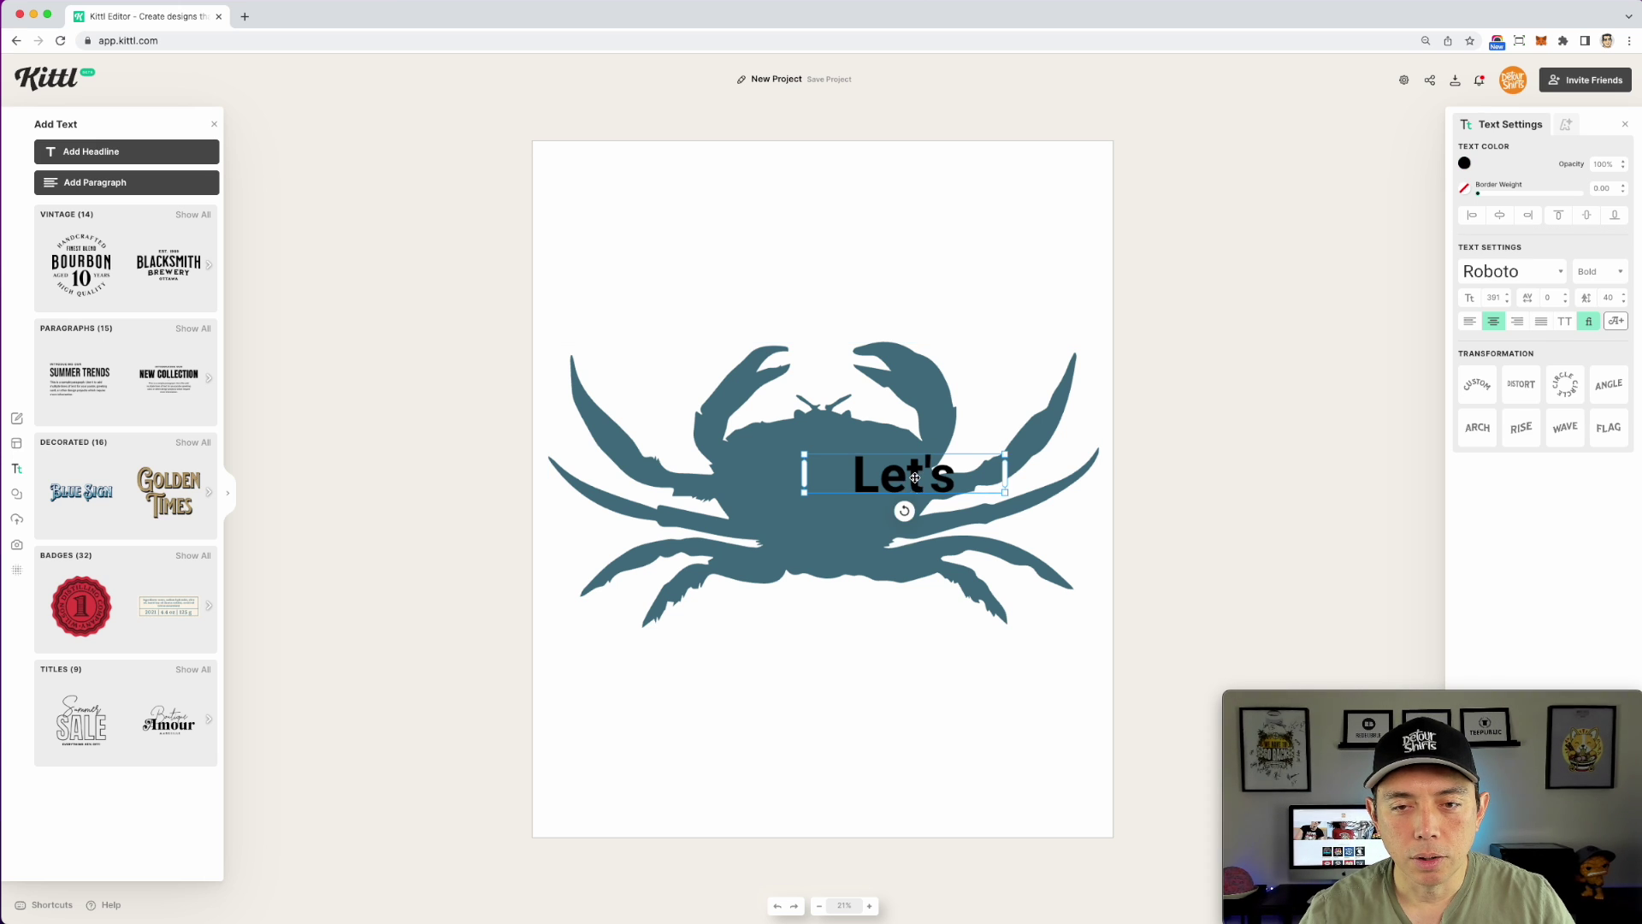
drag(914, 479, 741, 246)
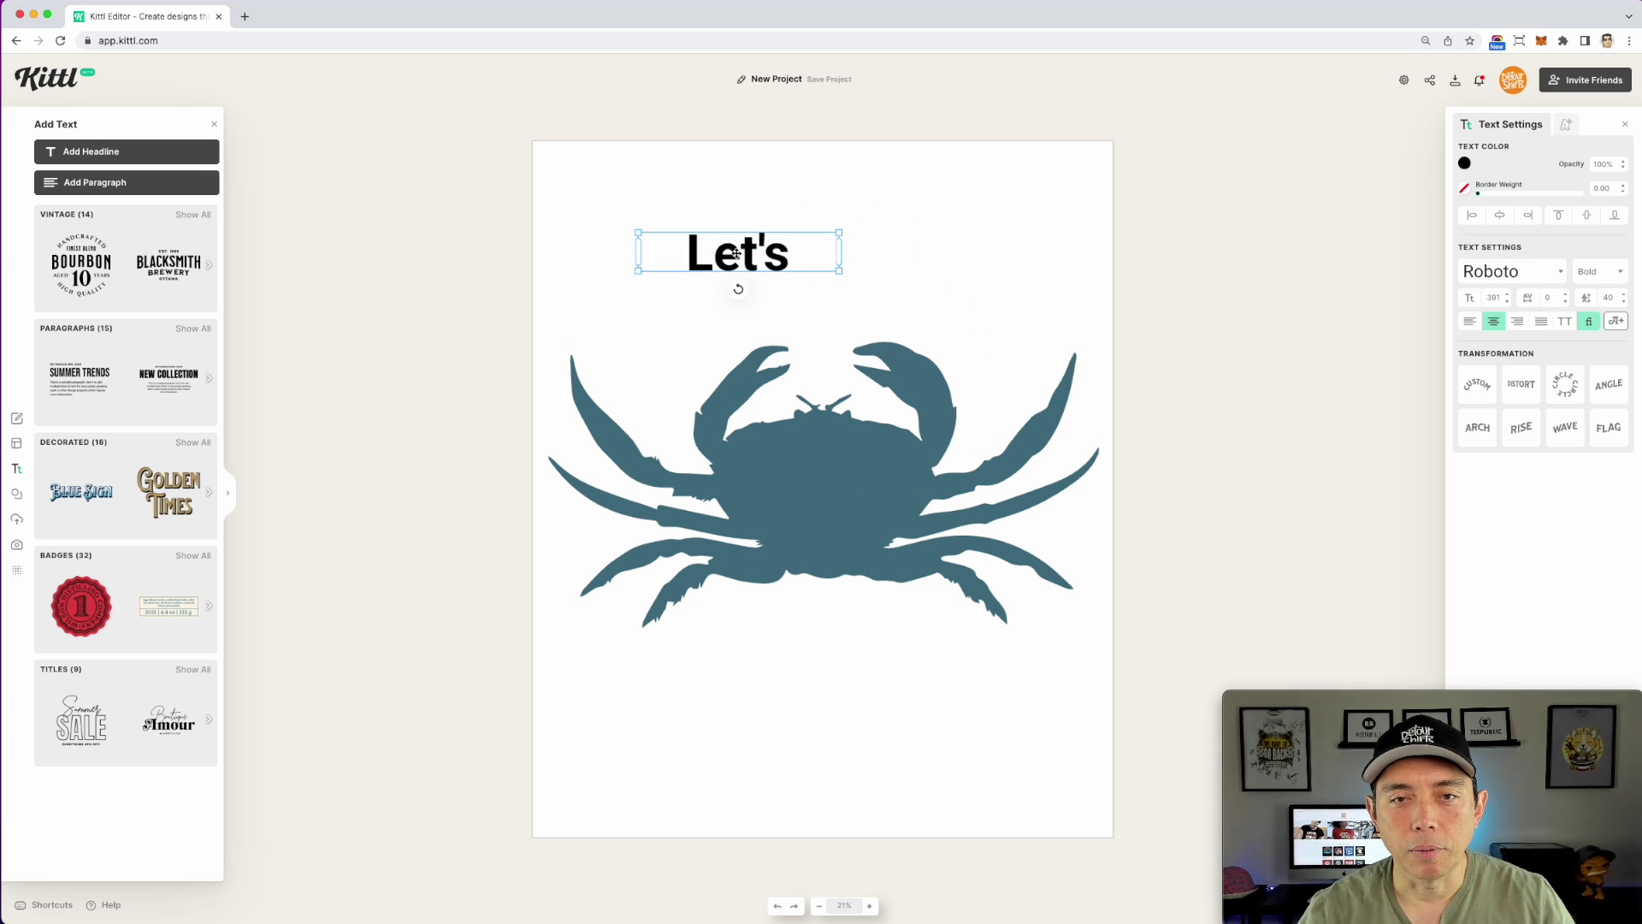
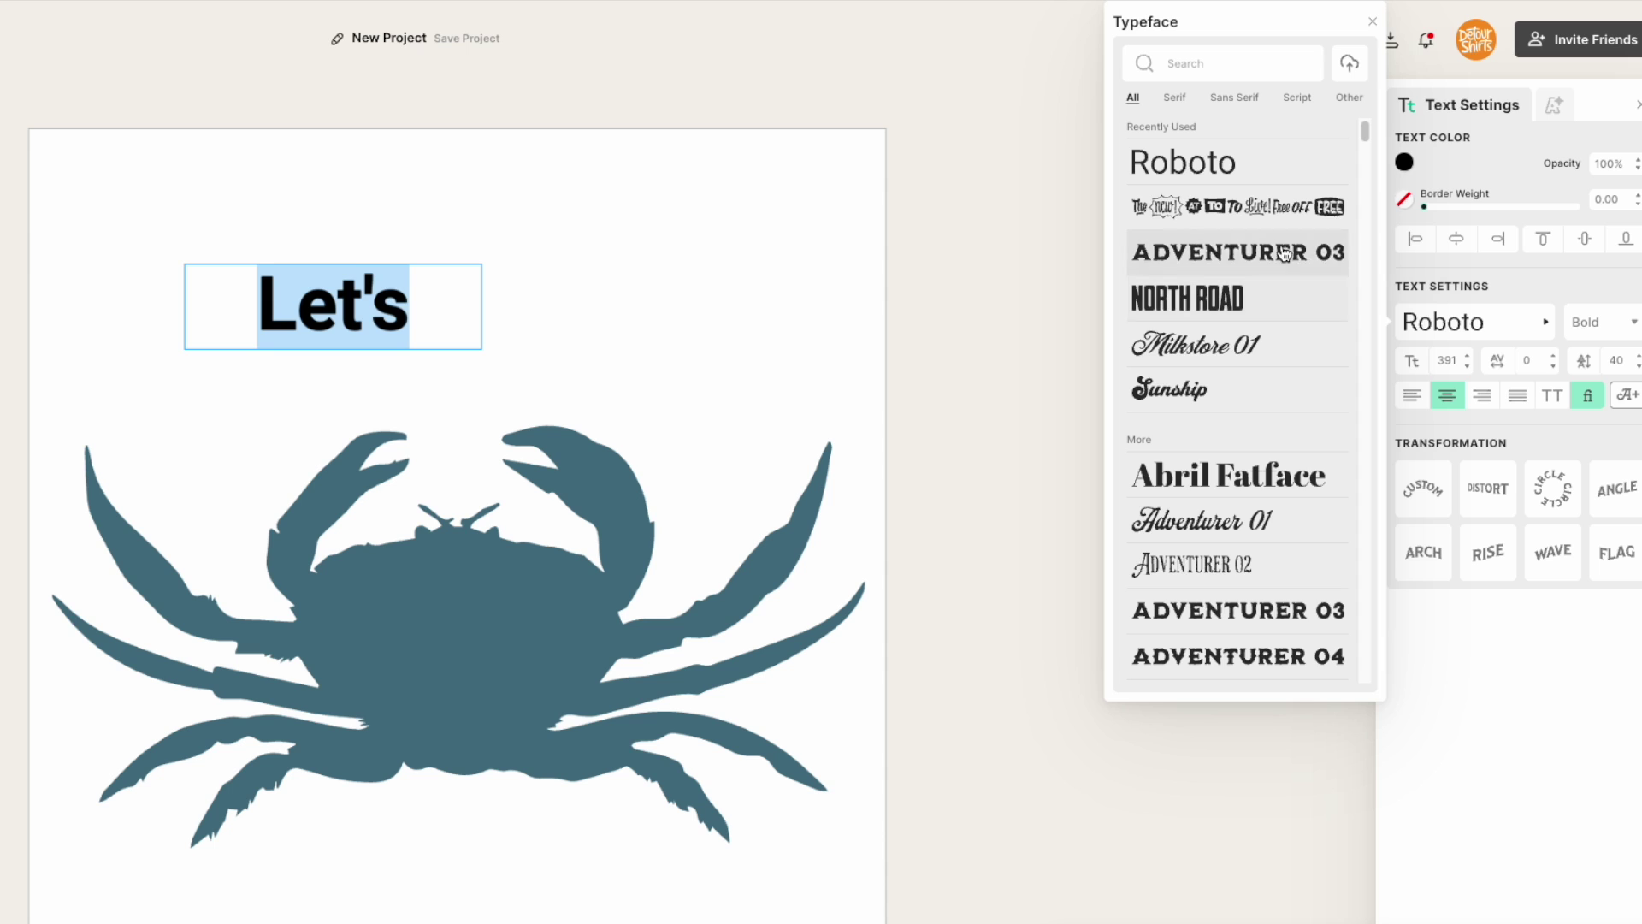
click(1274, 248)
Step: Place the "LET'S" text on the upper part of the crab's body and resize it to about 389 so it fits
drag(484, 324, 468, 287)
drag(470, 426, 603, 715)
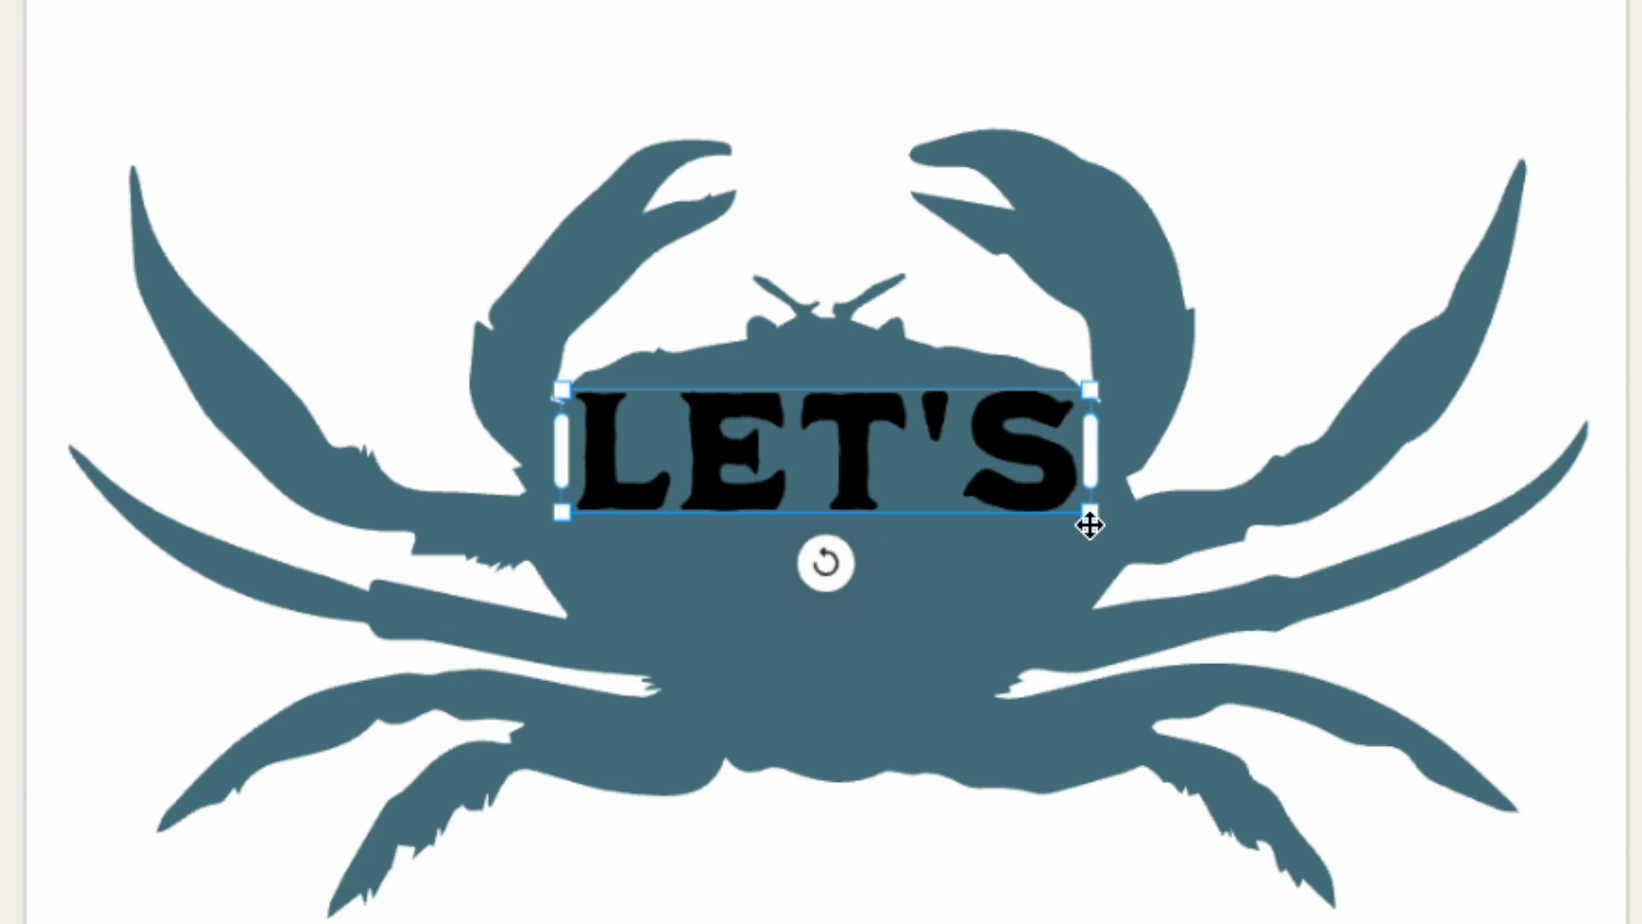
drag(1097, 524, 1012, 495)
drag(827, 451, 870, 459)
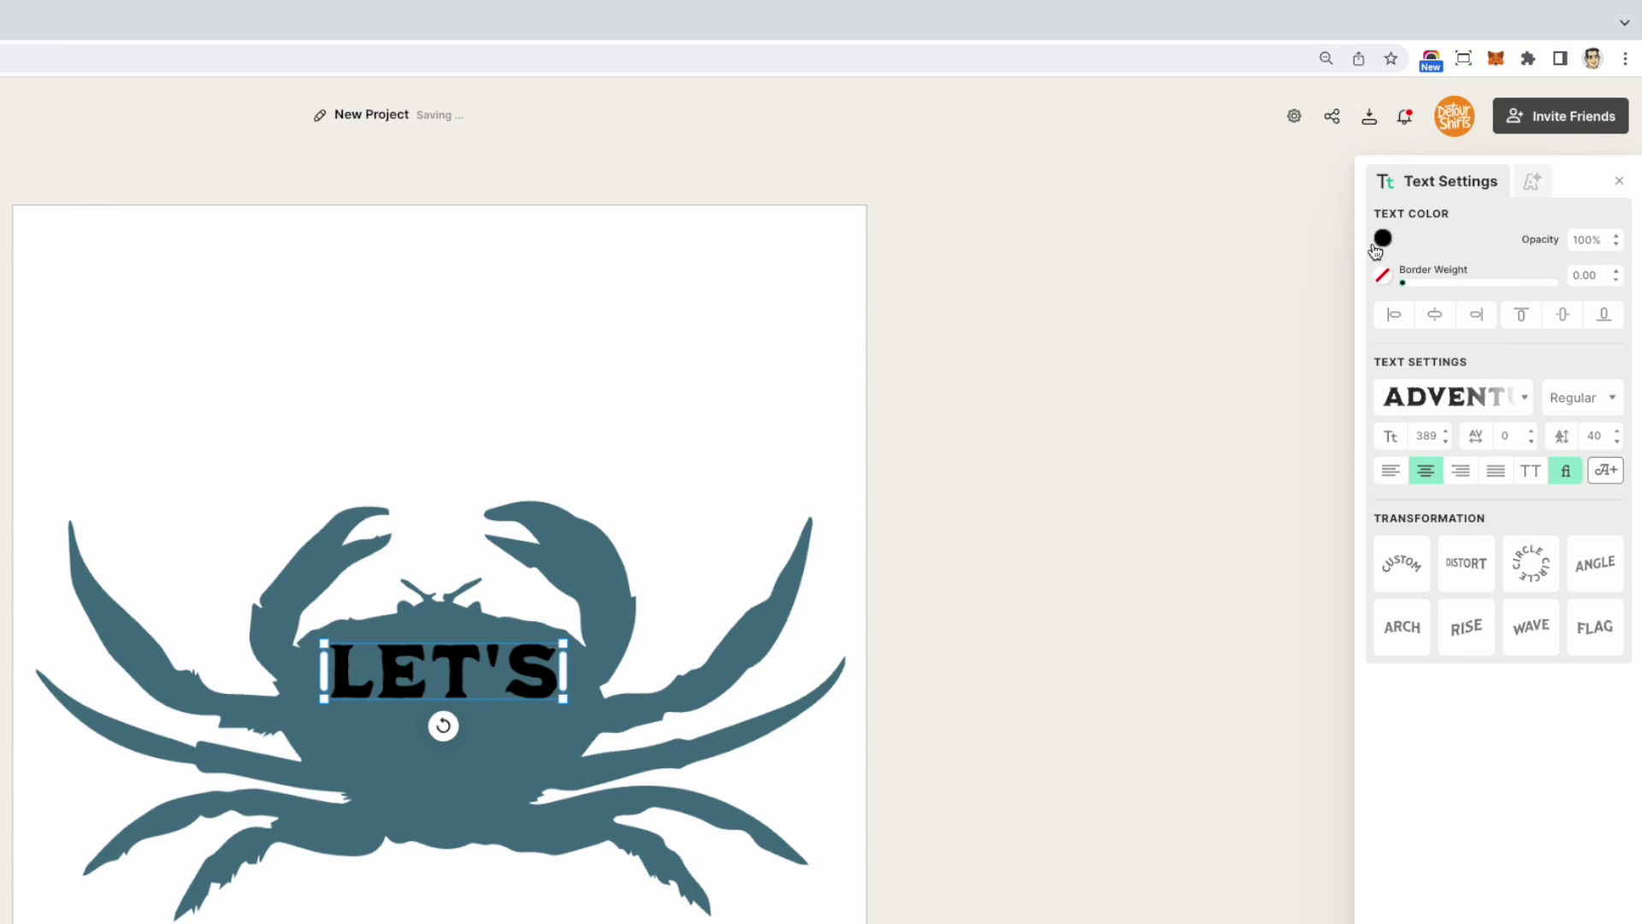
Step: Change the fill color of the "LET'S" text to white, ffffff
click(1383, 240)
drag(1148, 280, 984, 192)
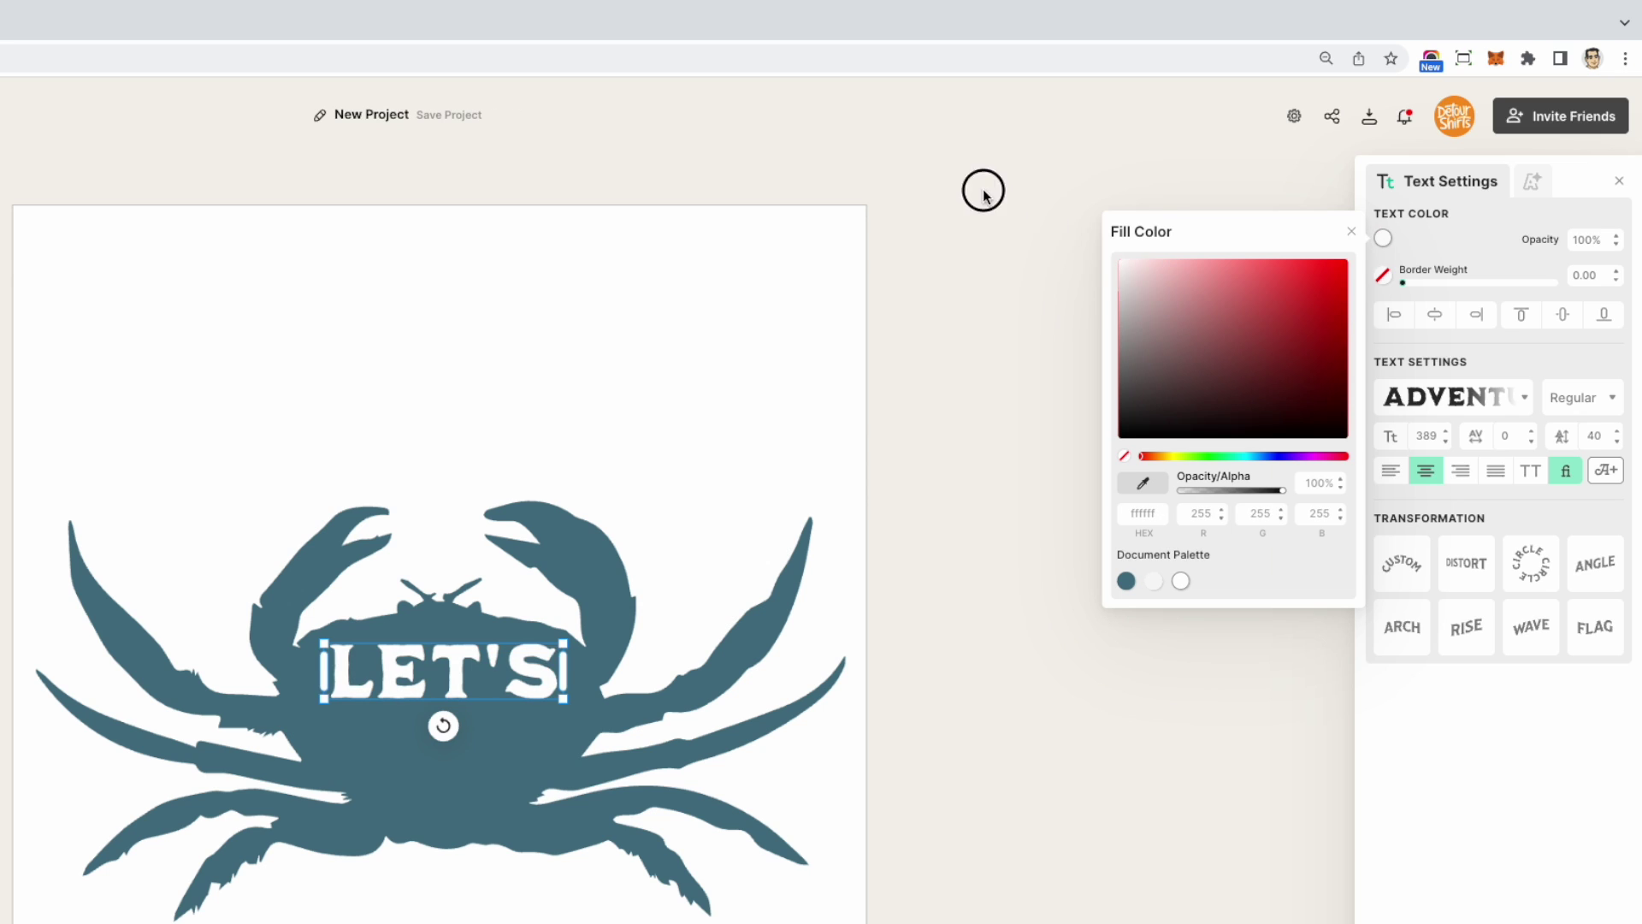
click(524, 246)
Step: Apply the Distort transformation to "LET'S", arching its upper edge to follow the crab's shell, and undo any accidental move of the crab
click(505, 668)
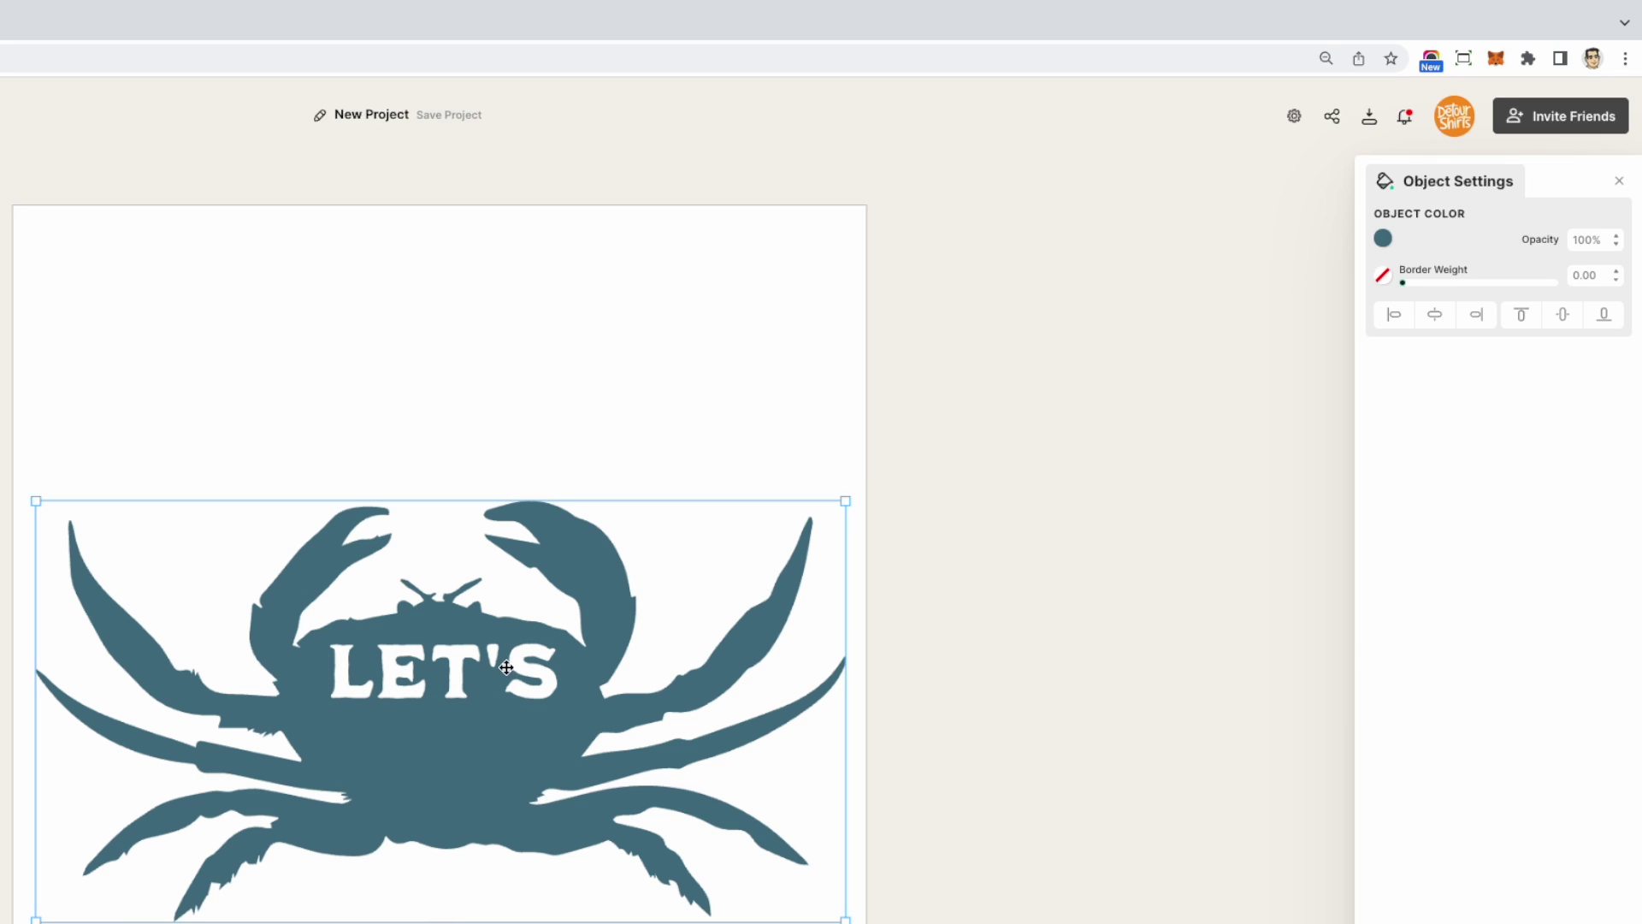
click(535, 670)
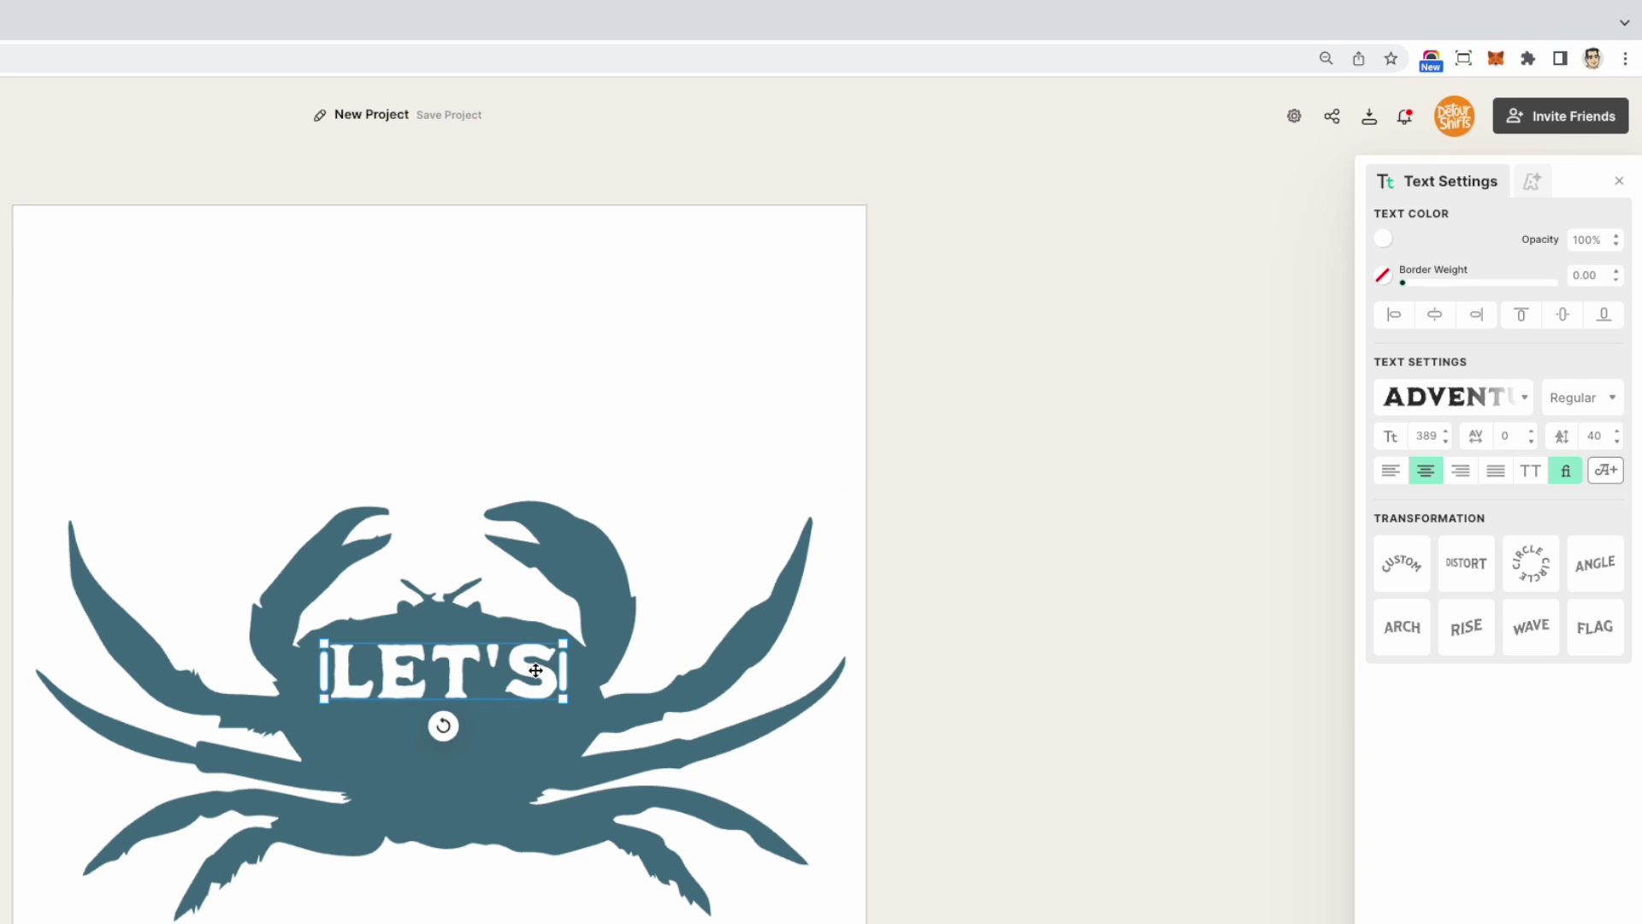
click(1477, 567)
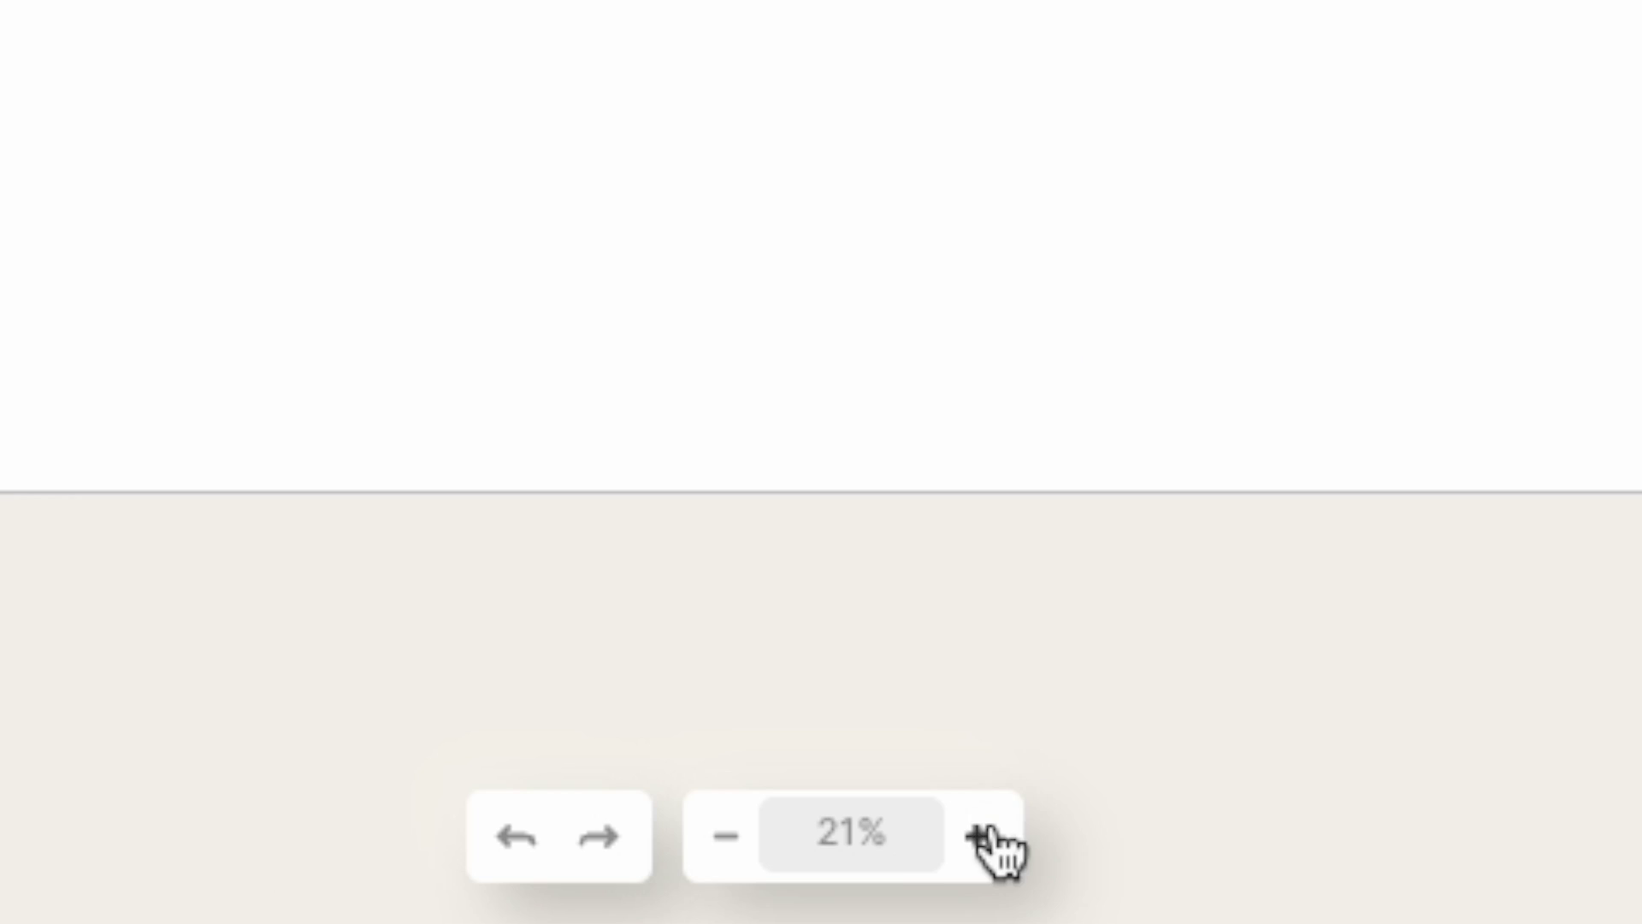
click(872, 901)
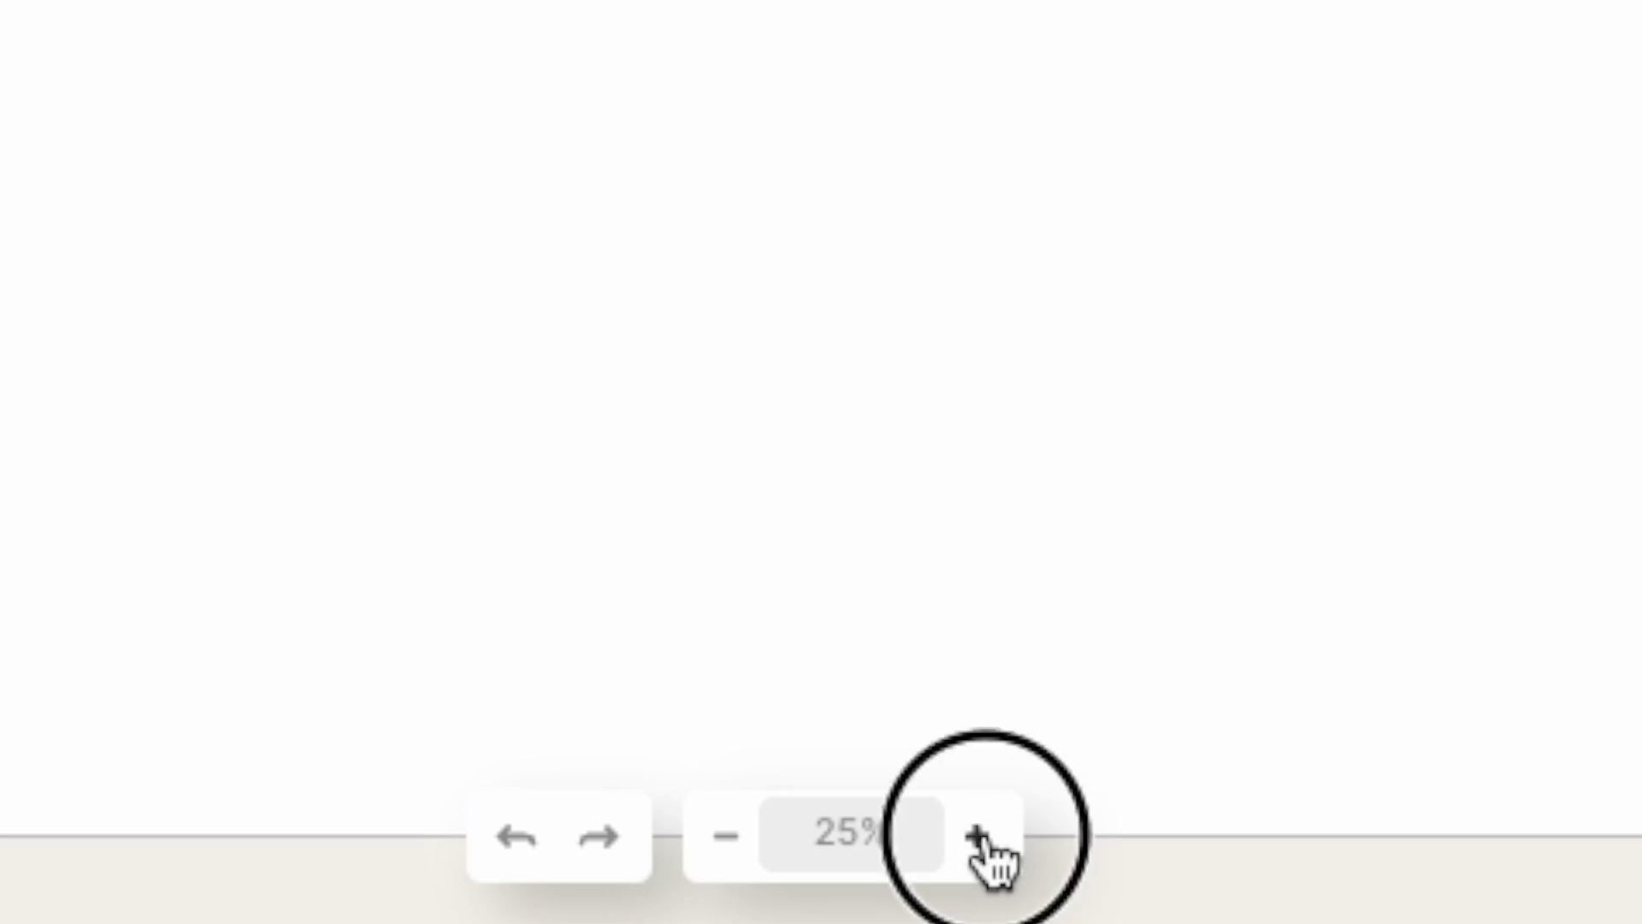
click(873, 901)
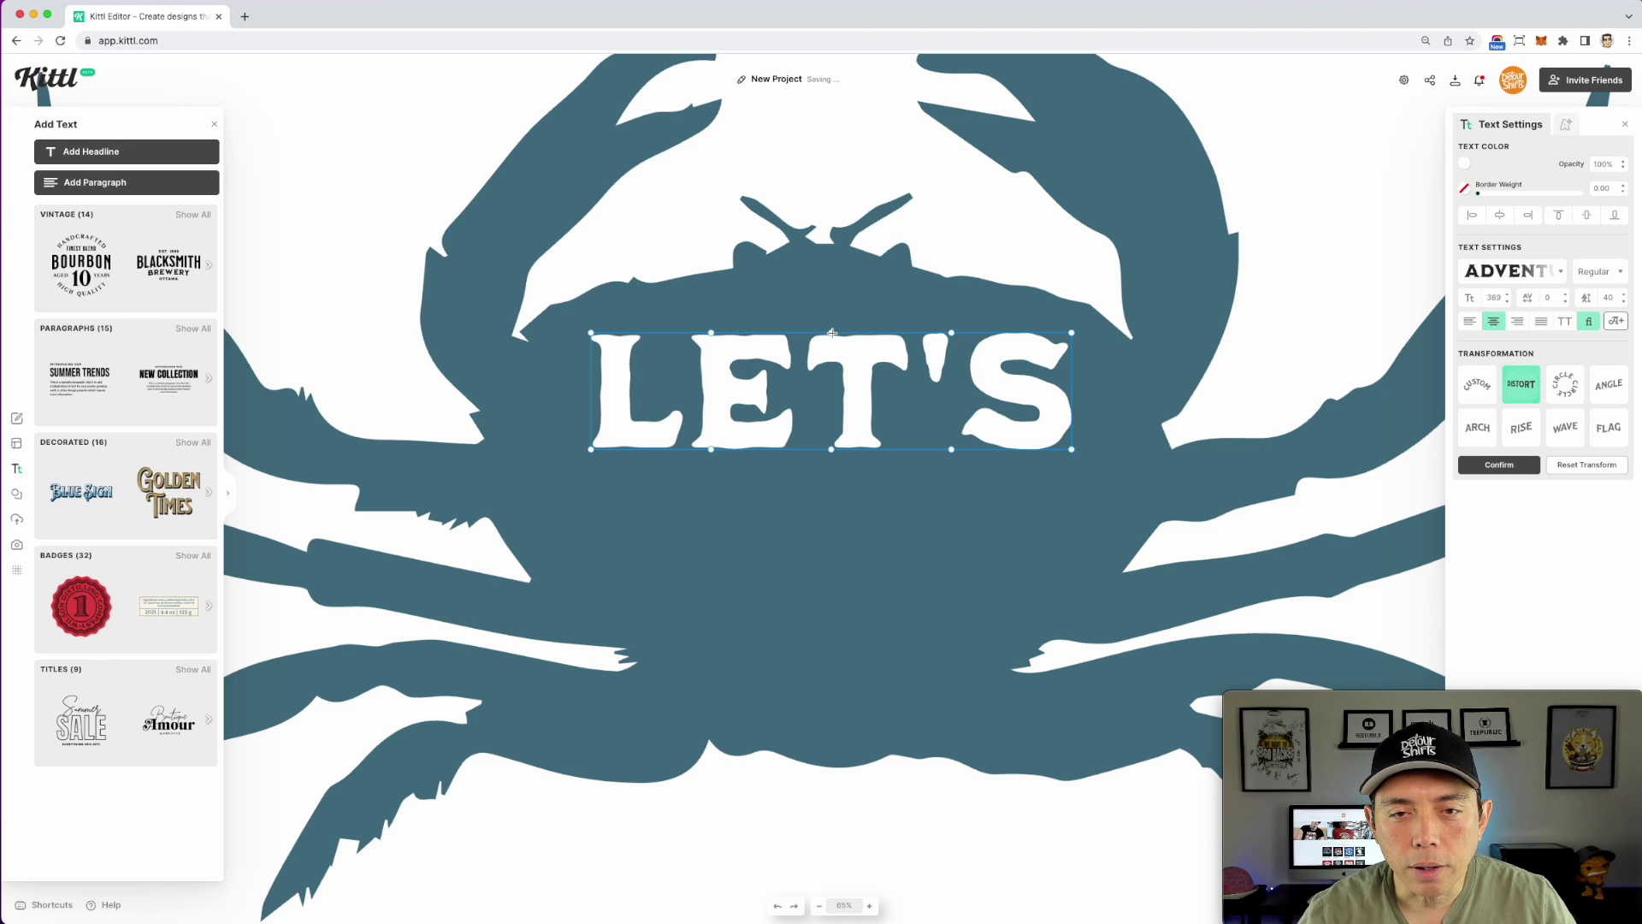
drag(832, 332, 827, 283)
drag(1069, 331, 1086, 342)
mouse_move(1073, 446)
mouse_down()
mouse_move(1116, 454)
mouse_move(1100, 450)
mouse_up()
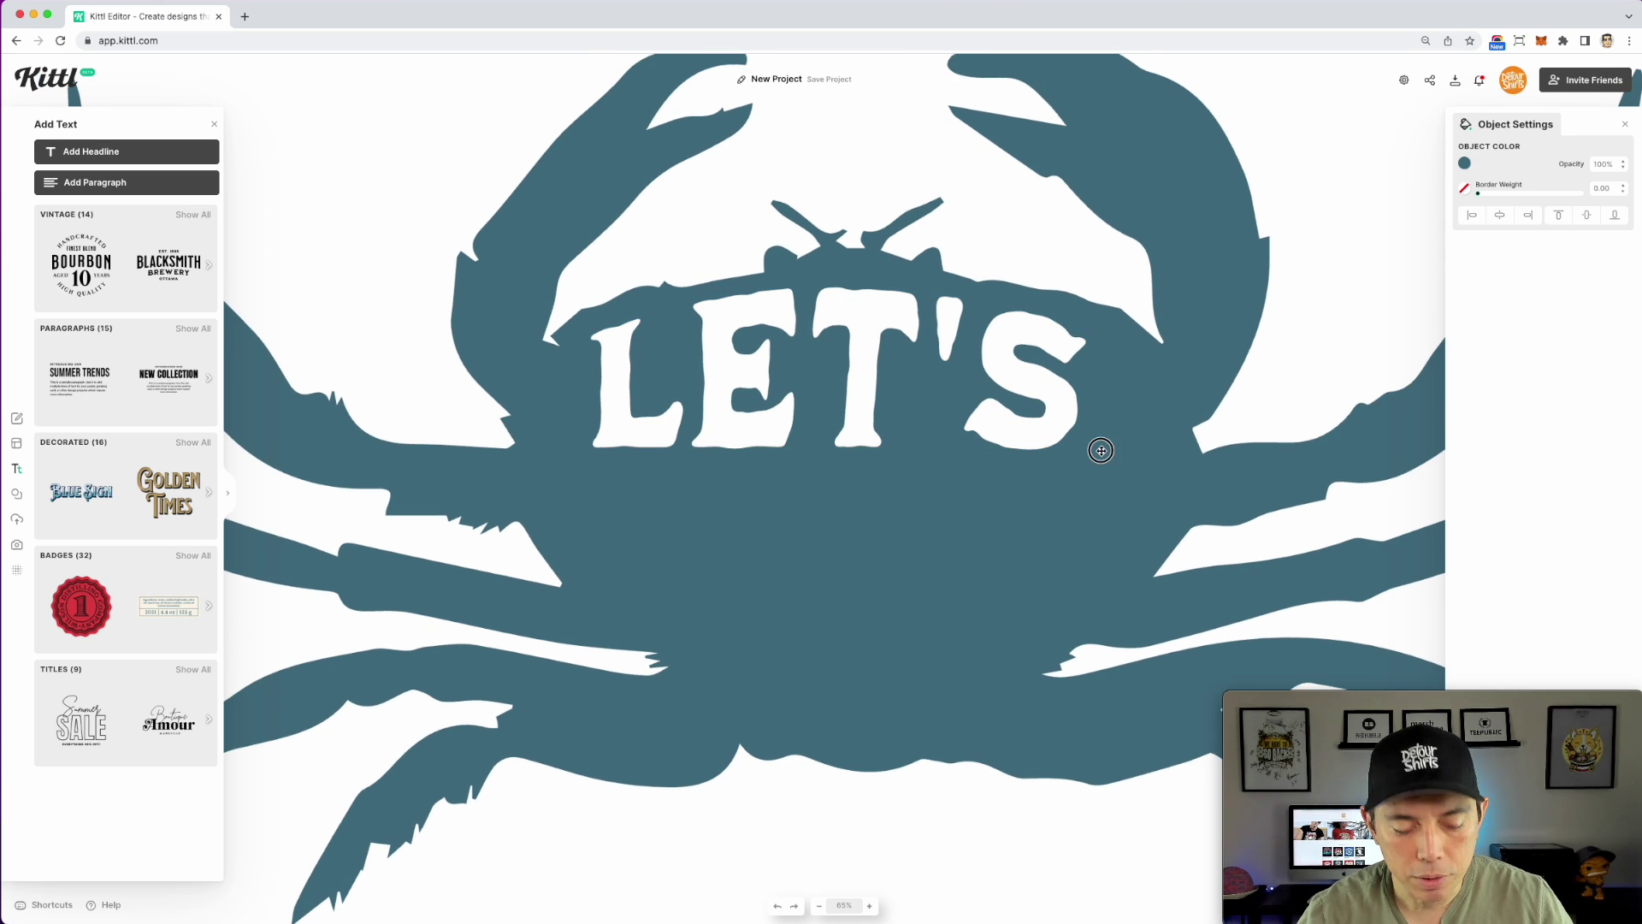
key(super+z)
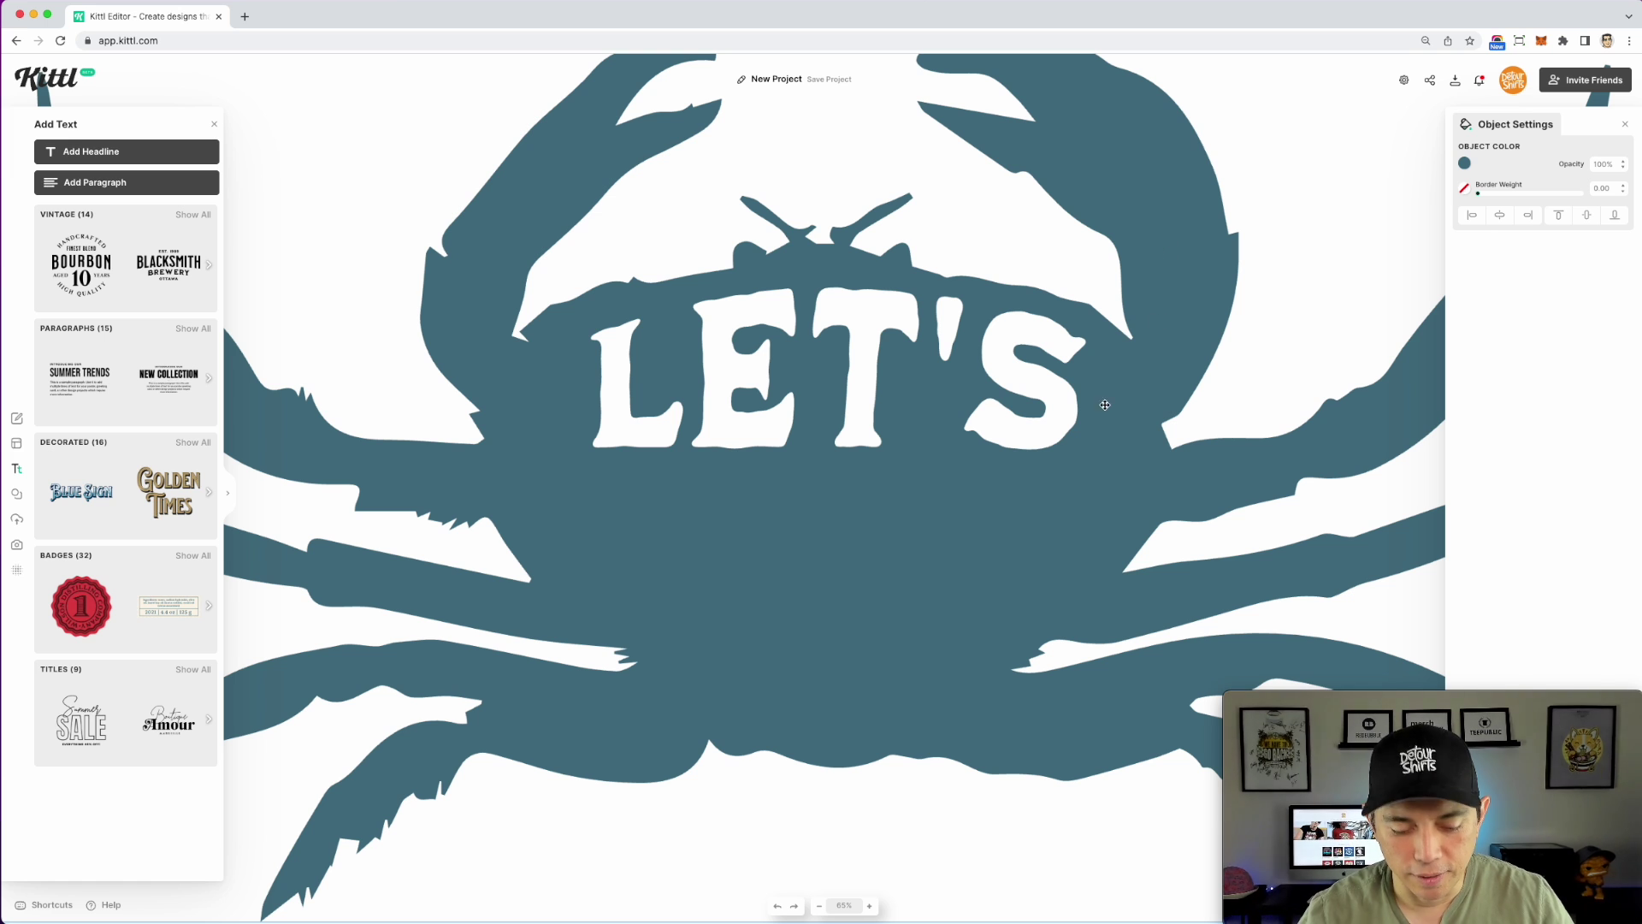
scroll(1099, 414, down, 5)
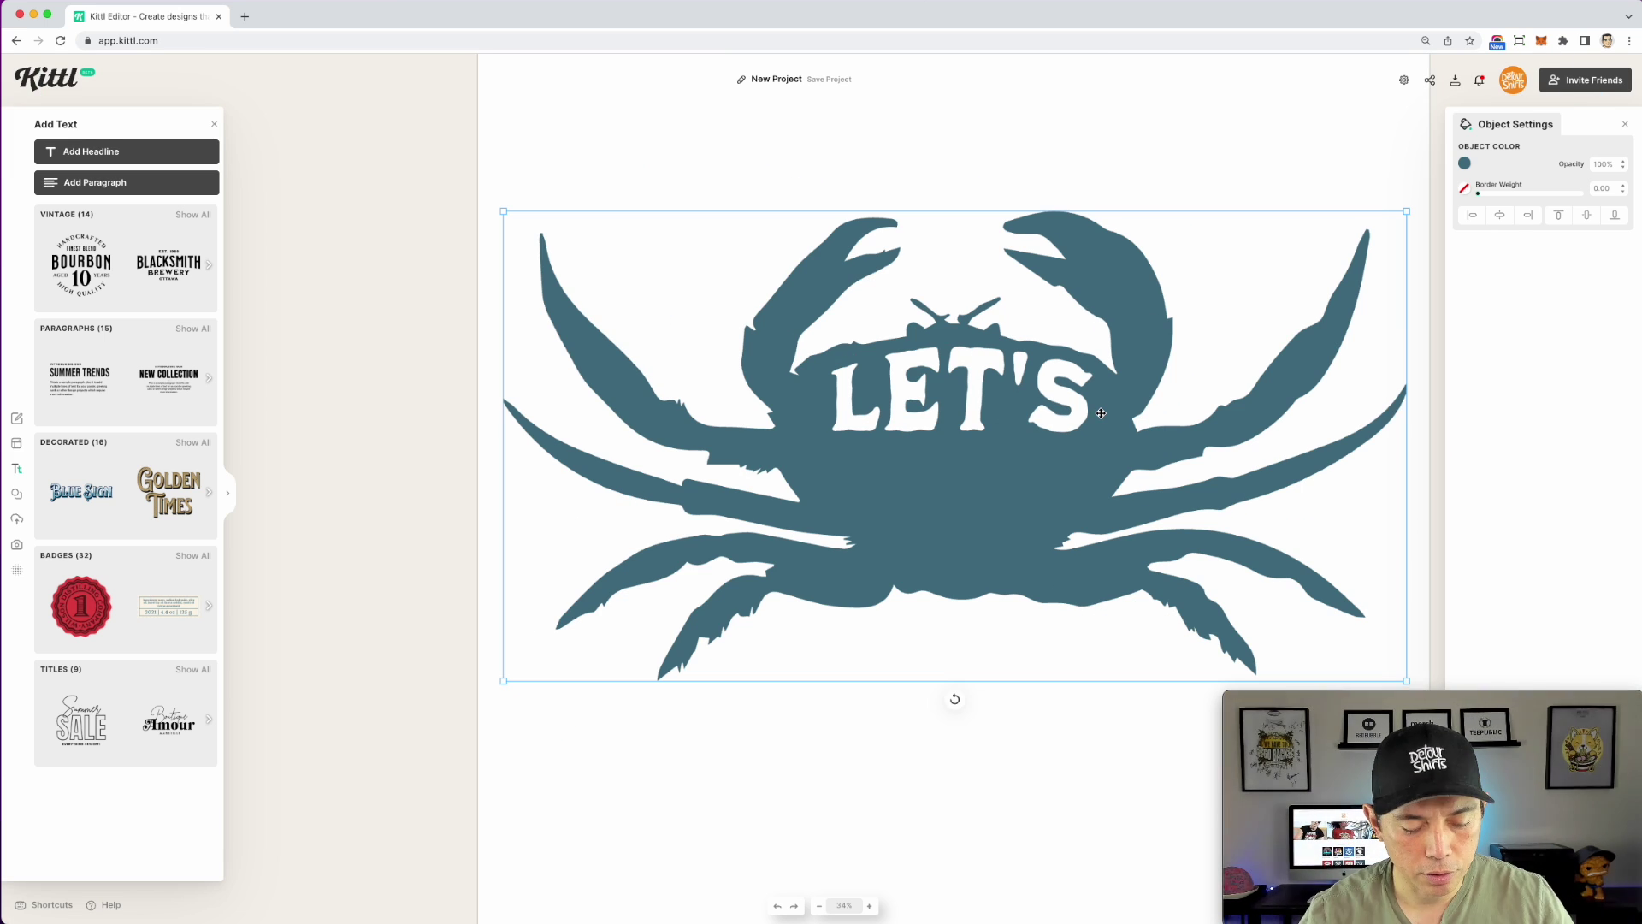
scroll(1101, 413, down, 5)
scroll(1101, 413, up, 3)
scroll(1101, 413, down, 3)
scroll(1101, 413, up, 3)
Step: Rename the illustration layer to "Crab" and lock it
mouse_move(1251, 707)
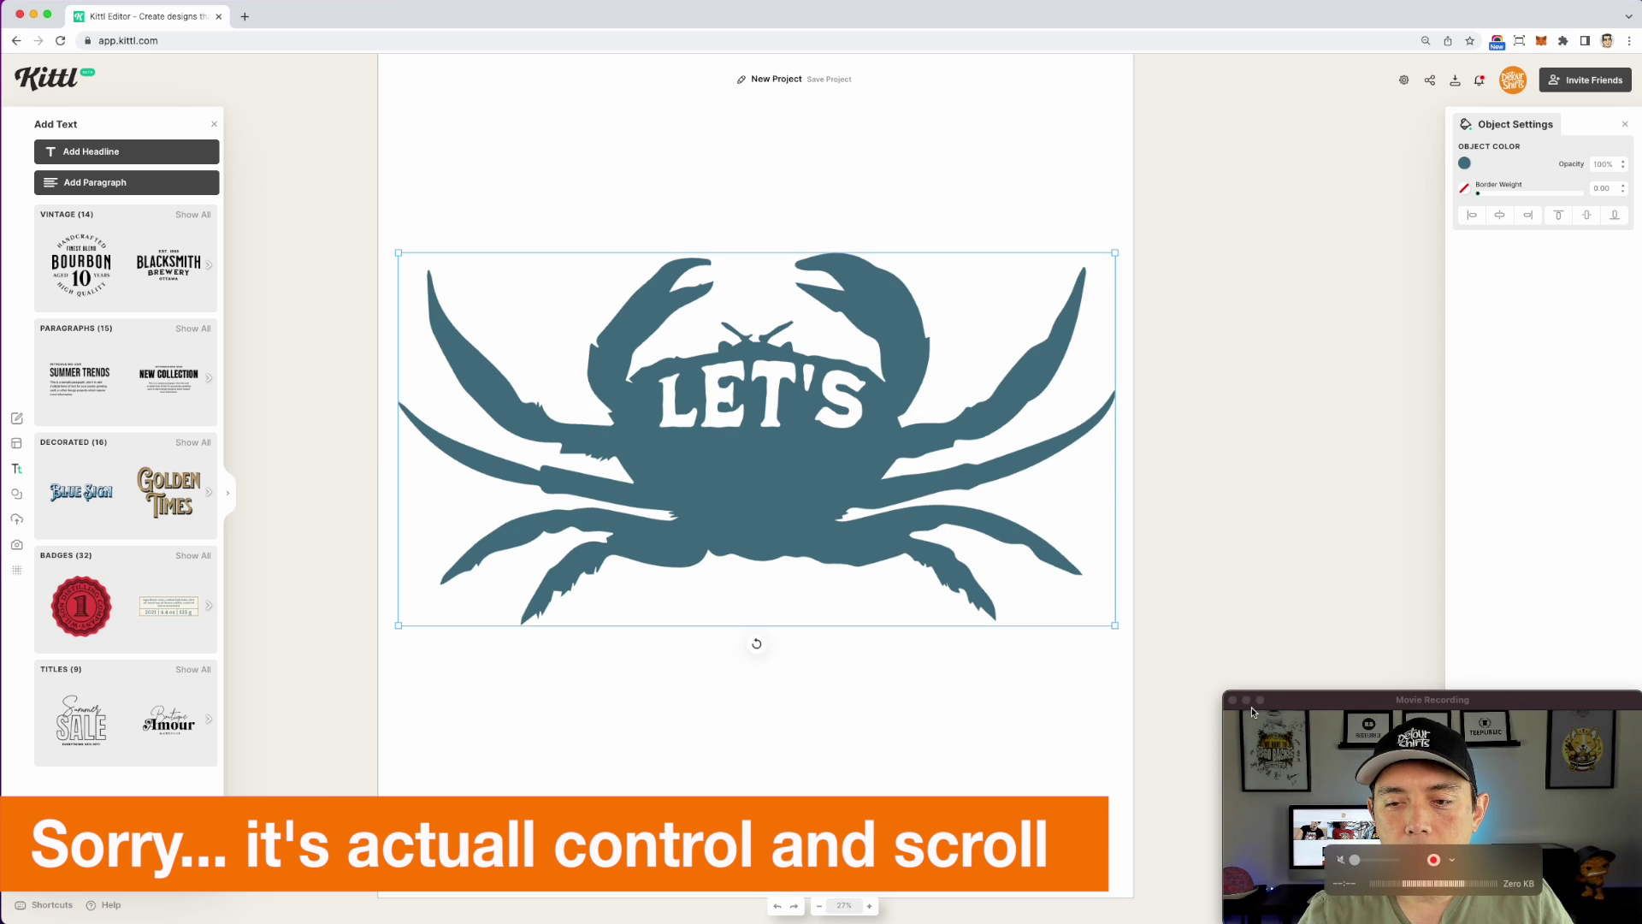
click(1248, 703)
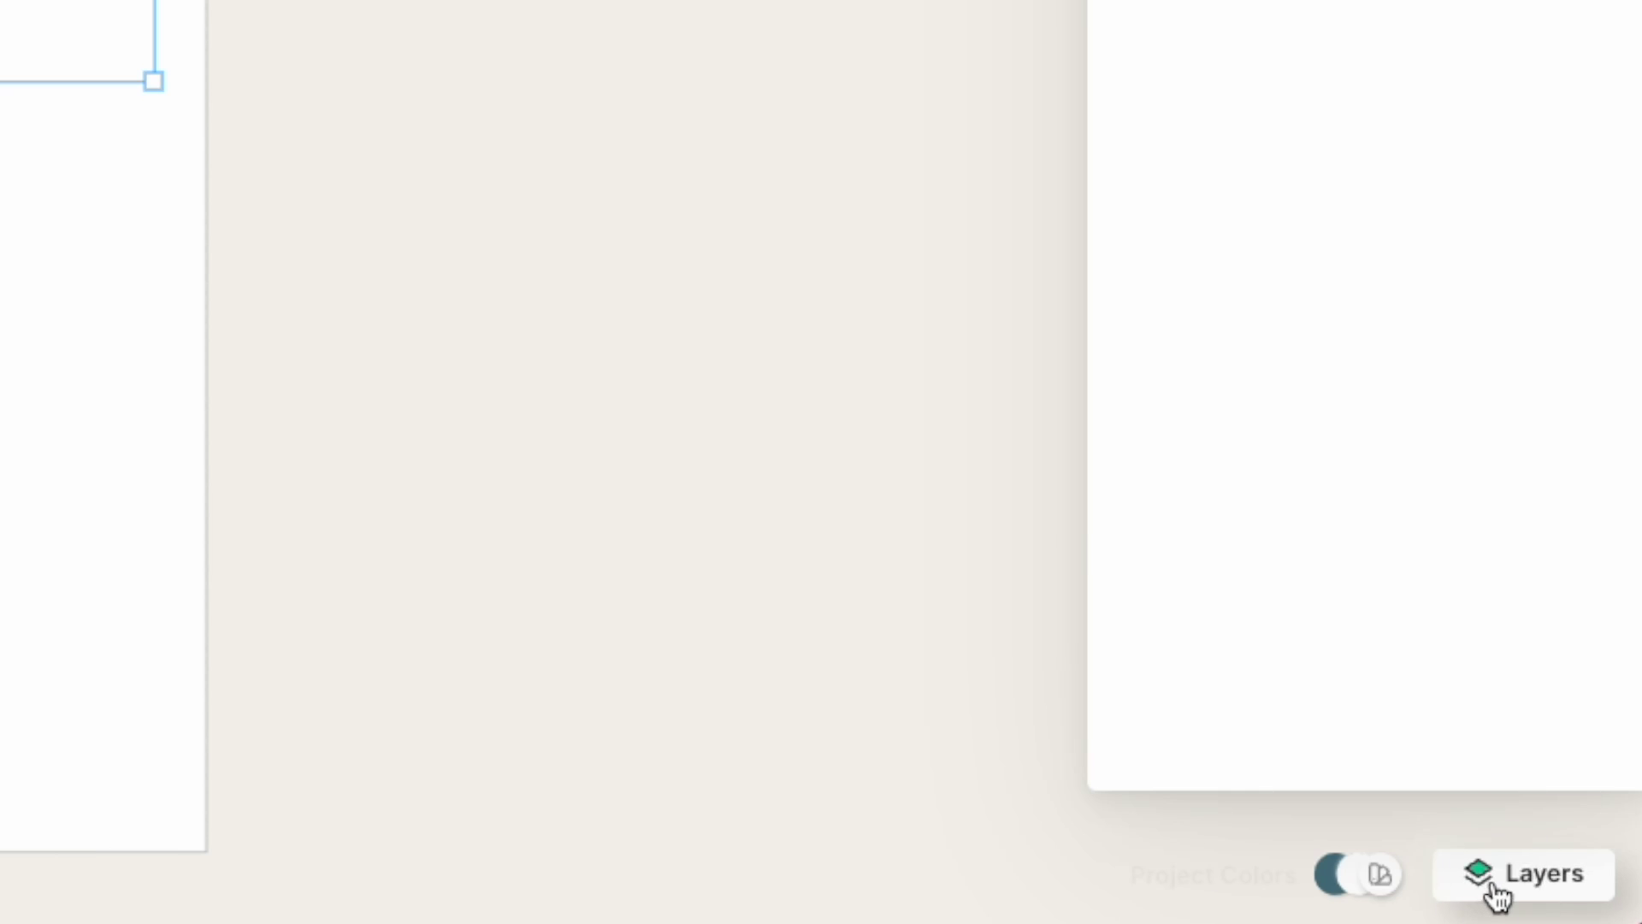
click(1492, 890)
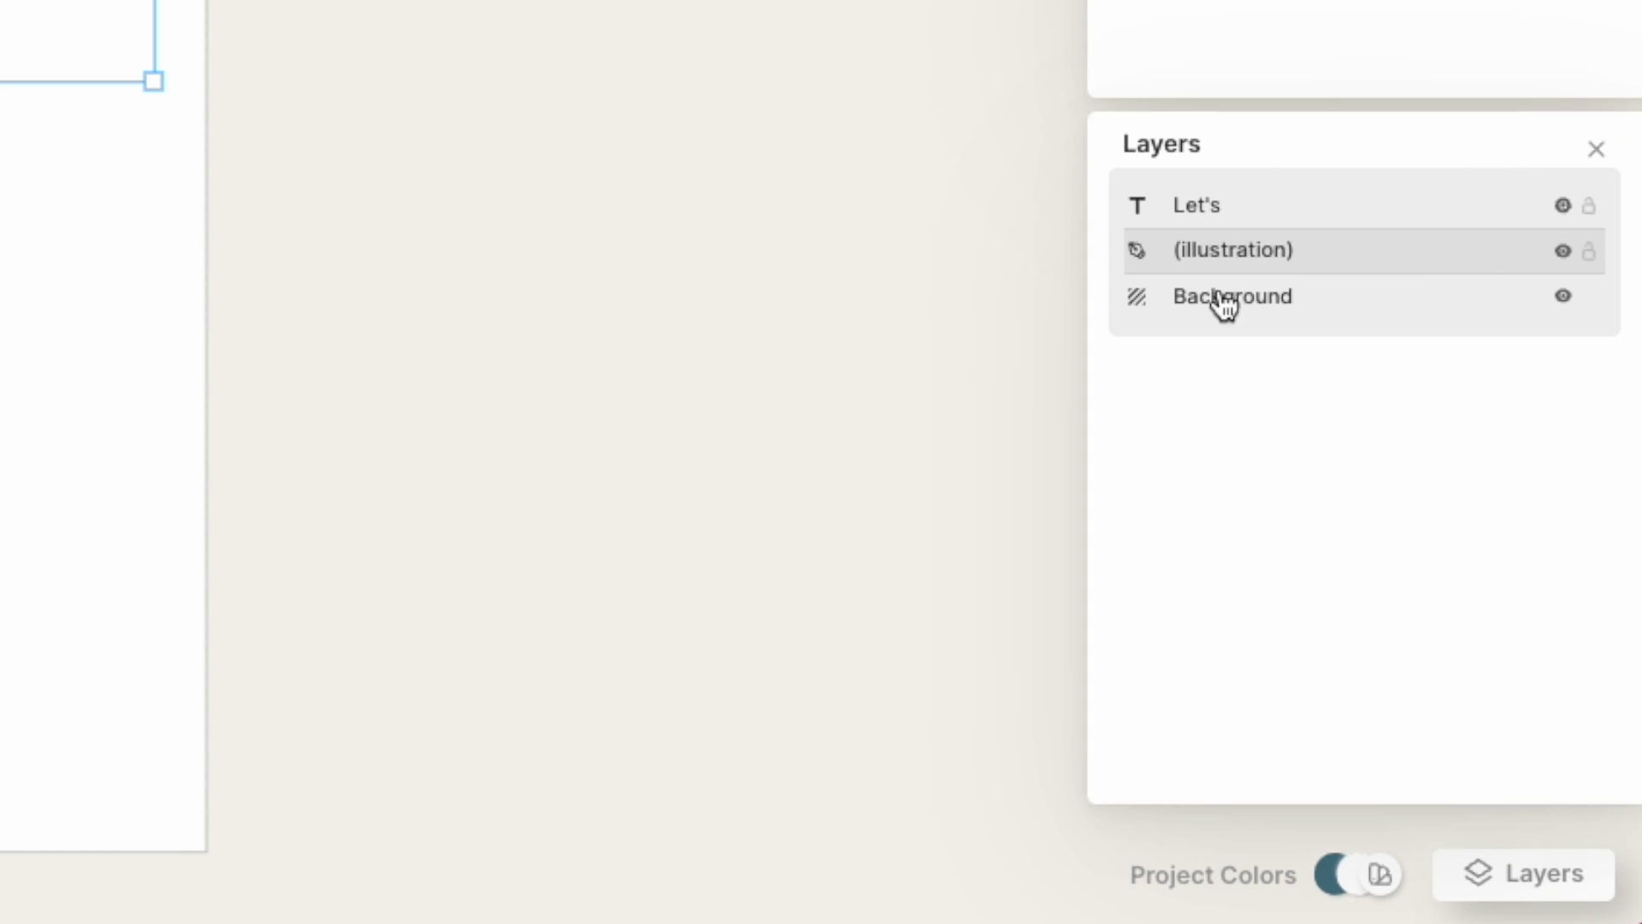
double_click(1227, 256)
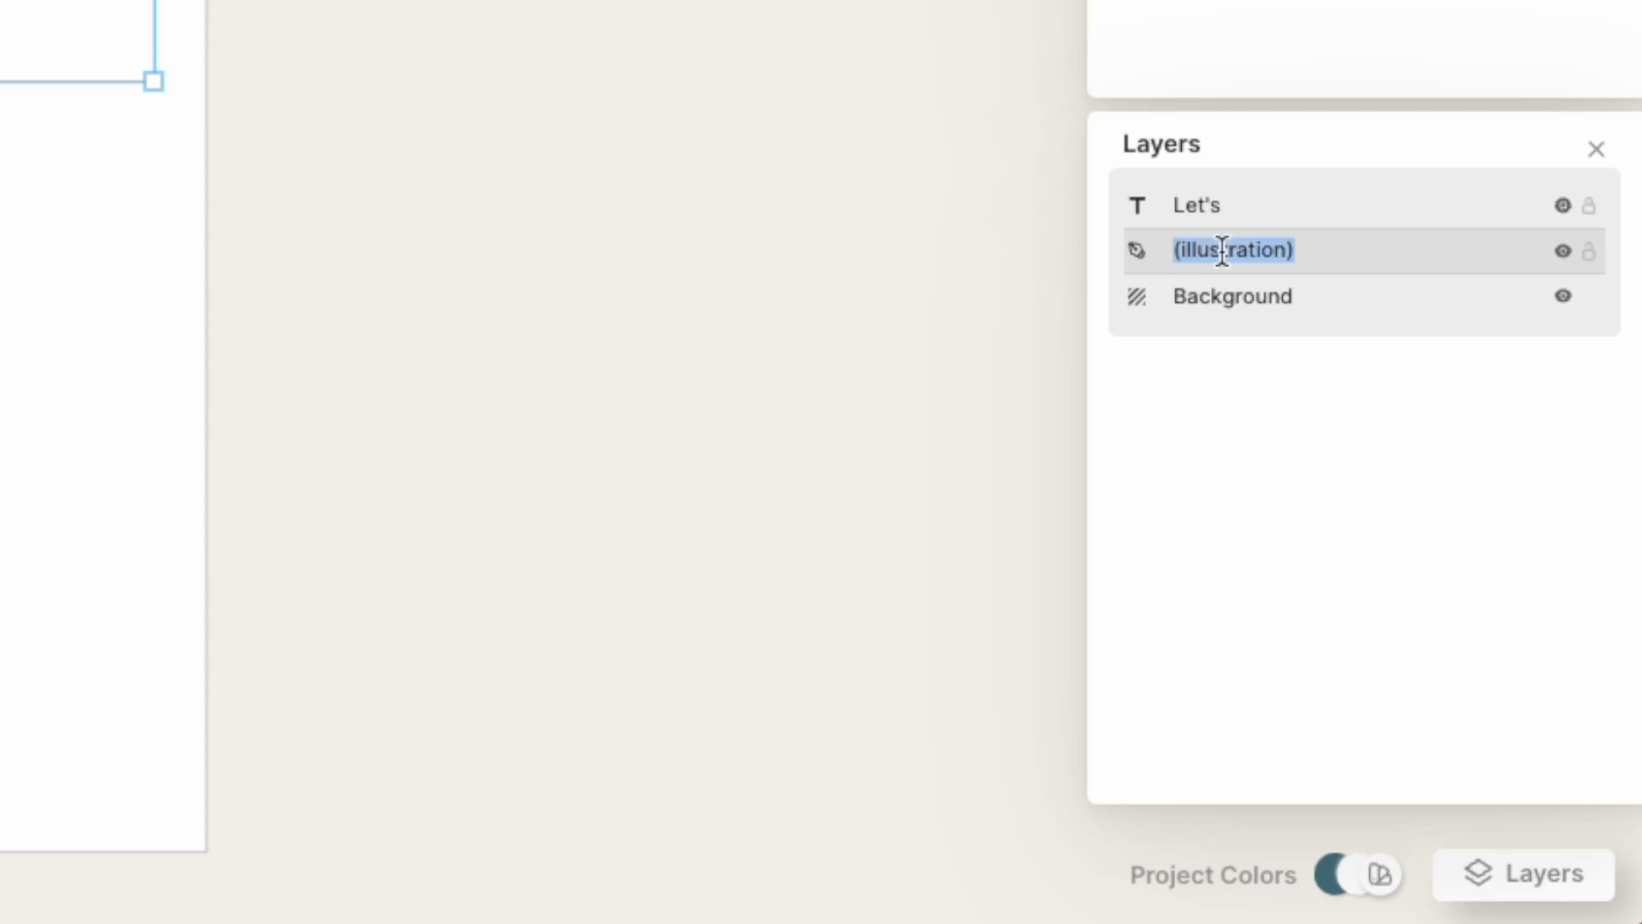
text(Crab)
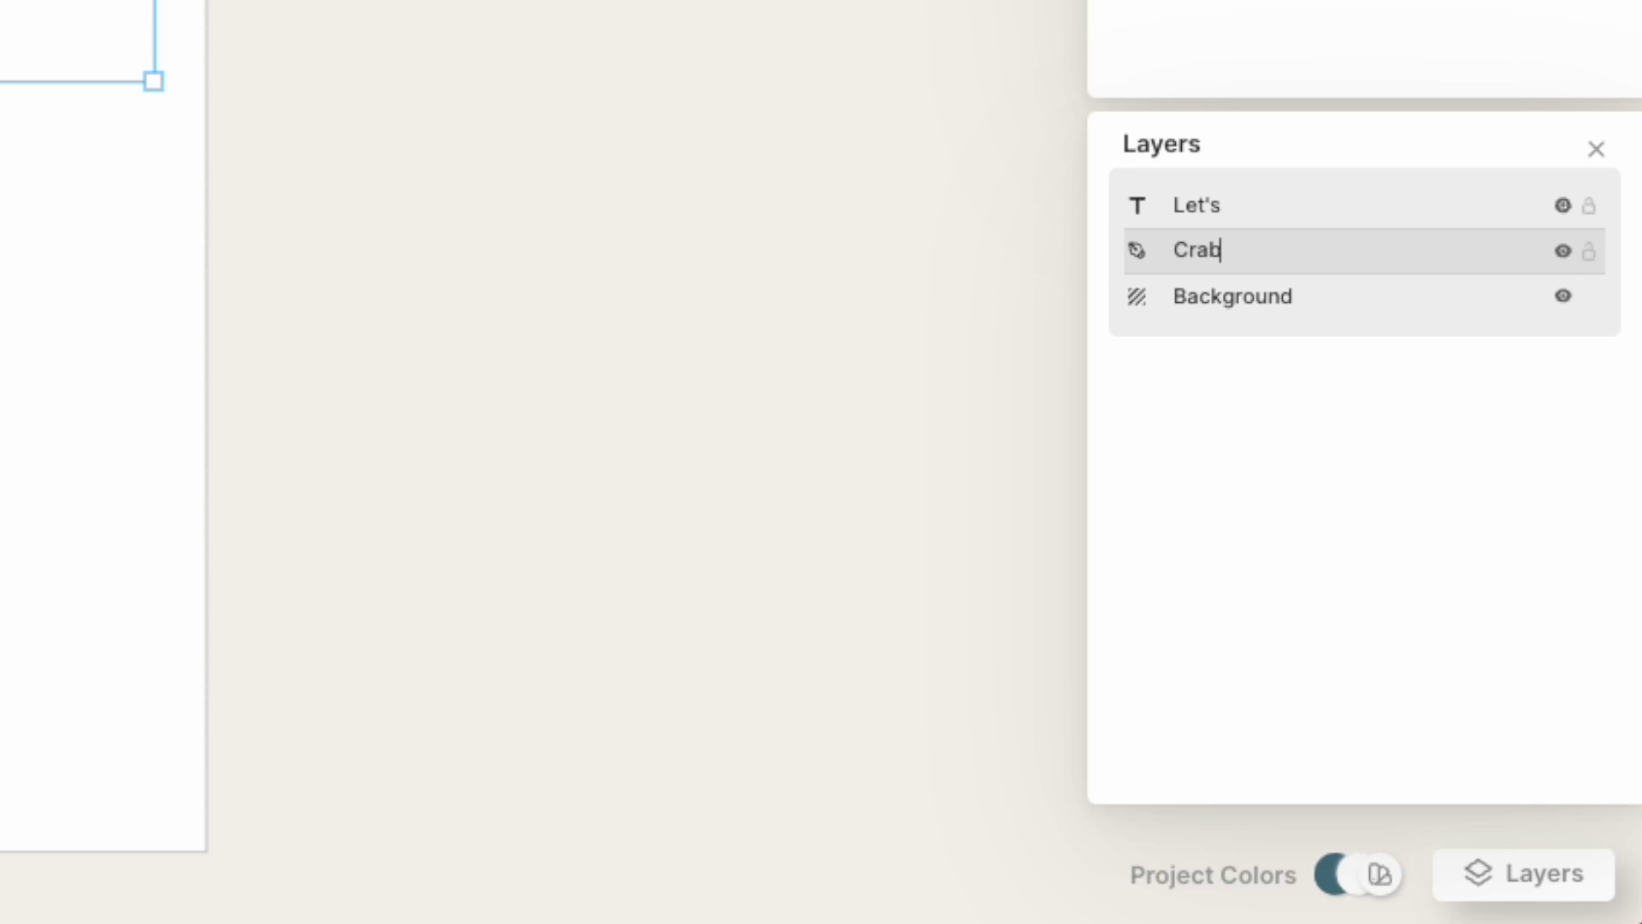
click(1589, 252)
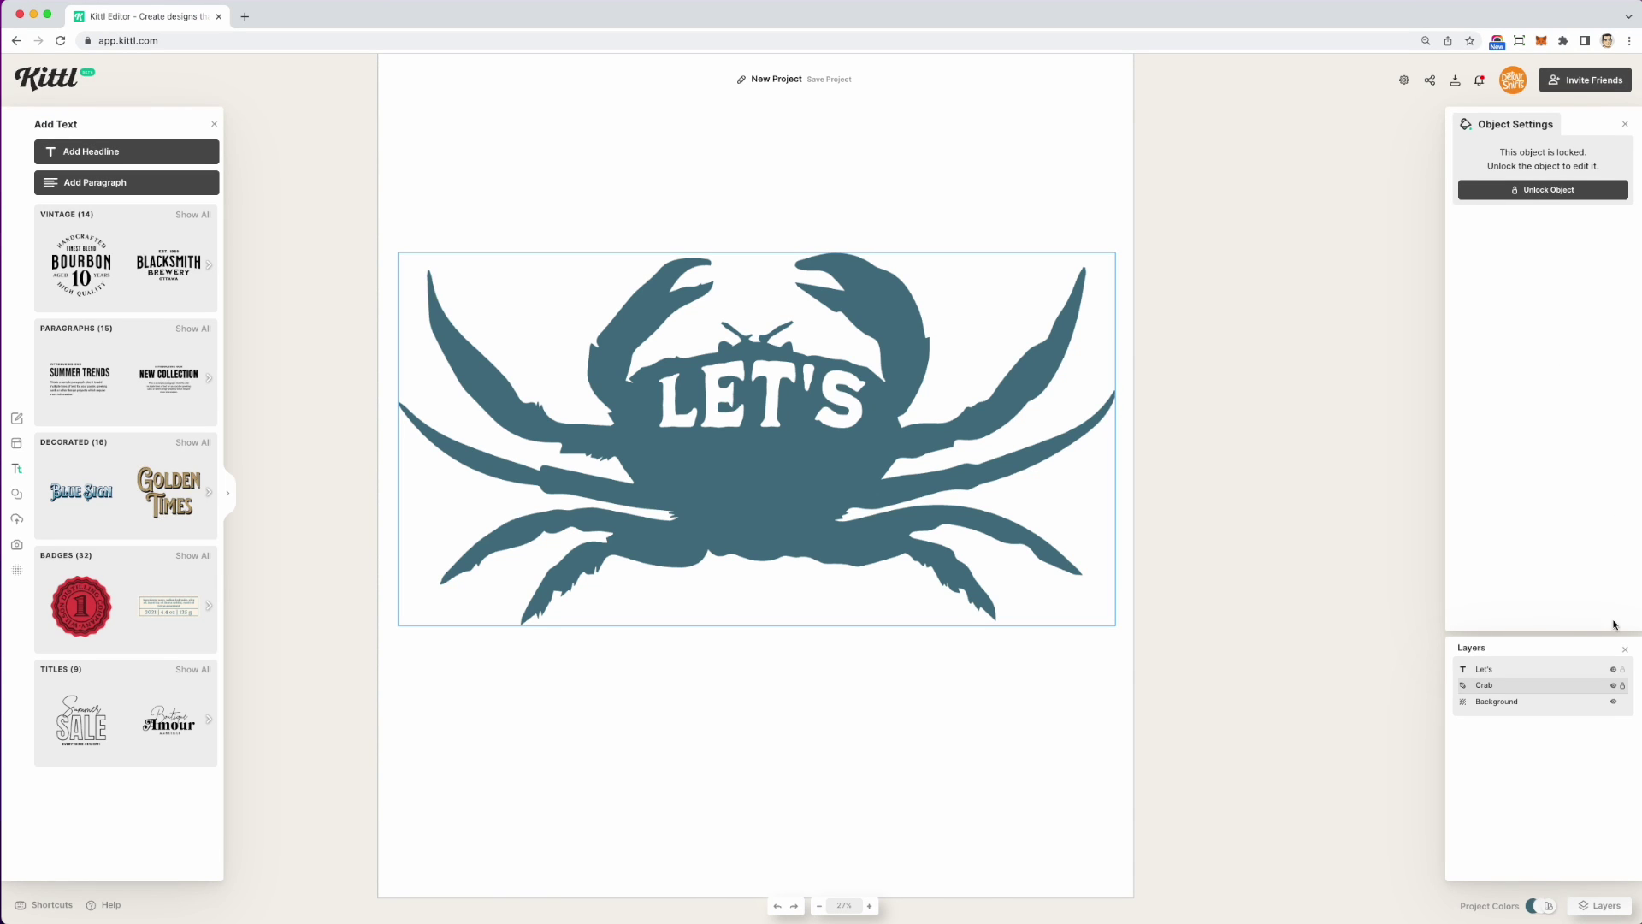
Step: Nudge the "LET'S" text slightly left on the crab's body, deselect it and close the layer list
click(1107, 308)
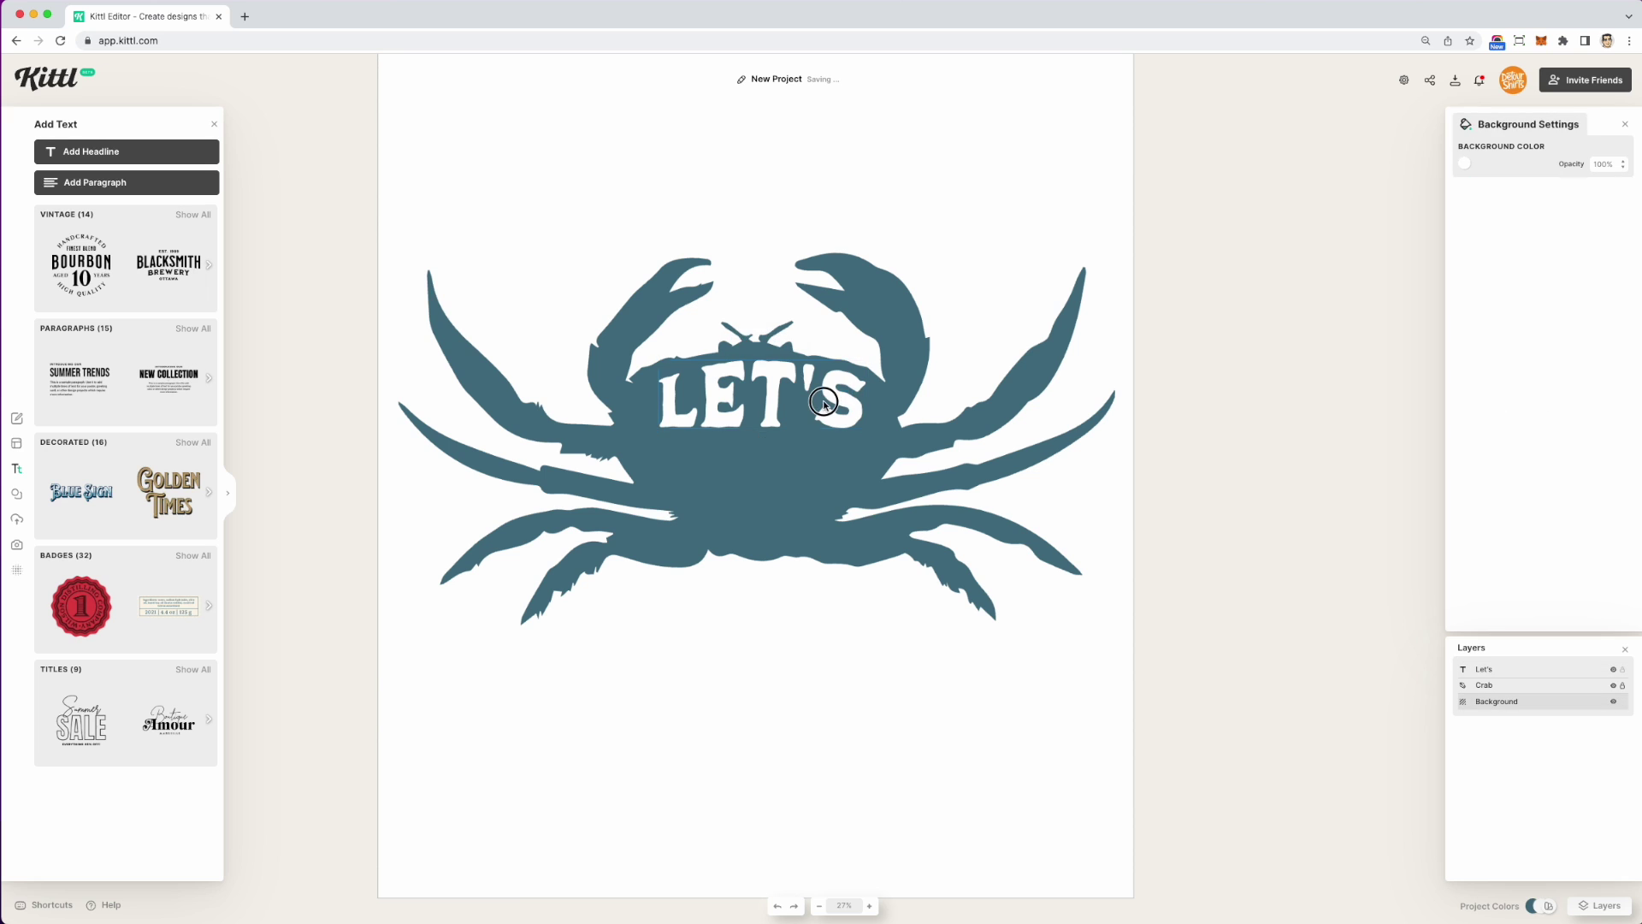
mouse_move(847, 380)
mouse_down()
mouse_move(895, 315)
mouse_move(841, 333)
mouse_move(846, 399)
mouse_move(823, 402)
mouse_move(834, 380)
mouse_up()
click(907, 376)
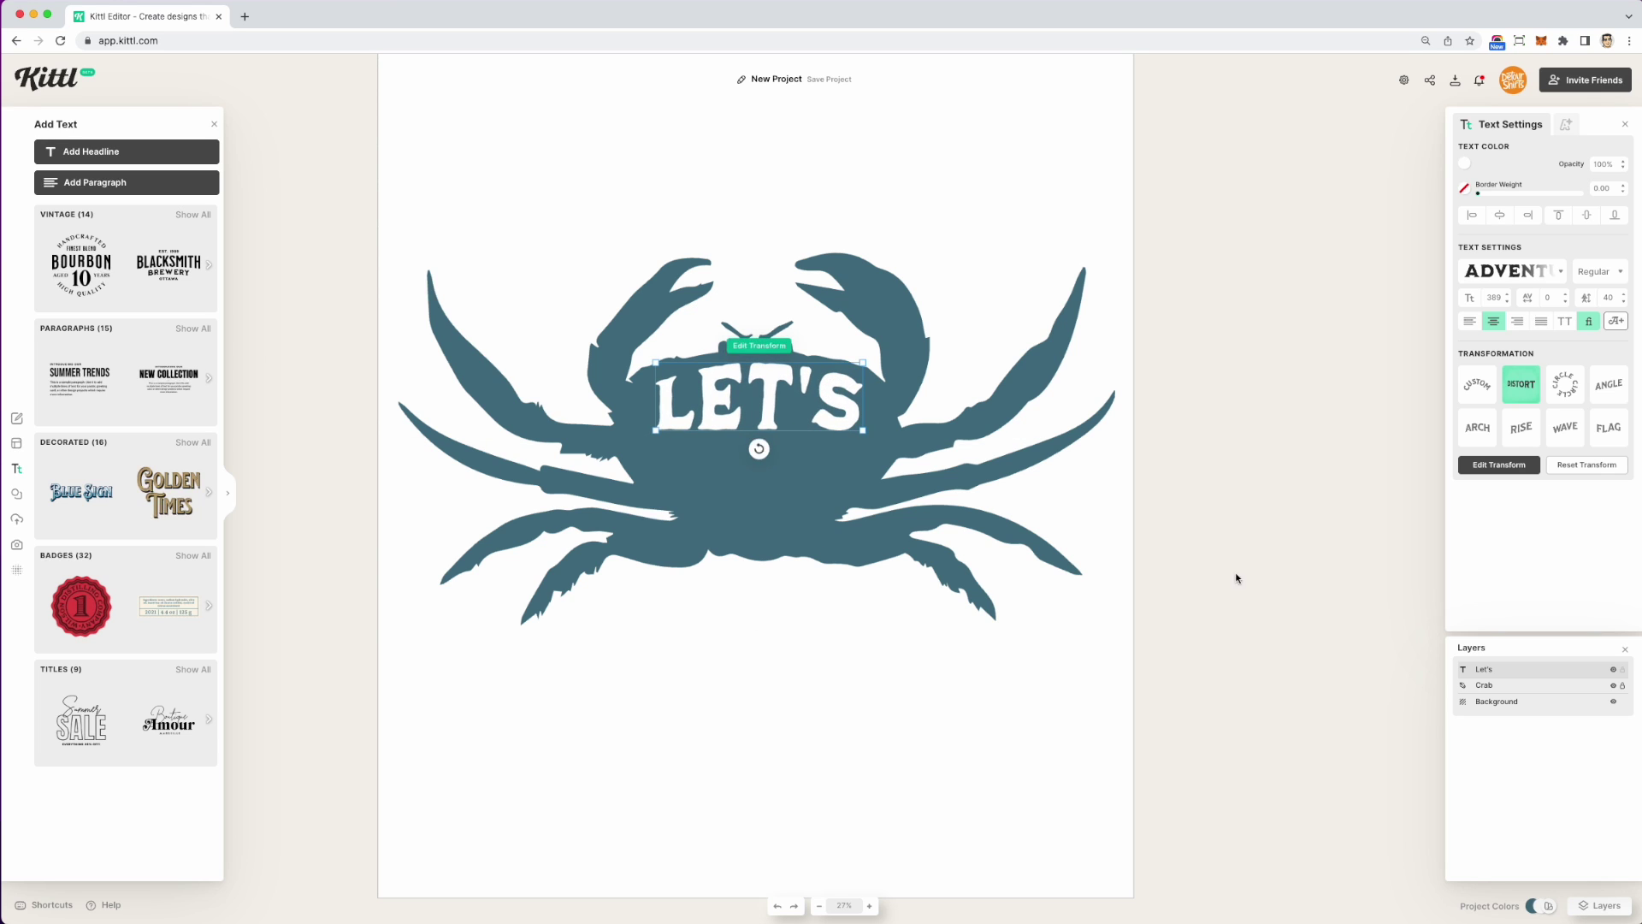
click(1229, 567)
click(1624, 653)
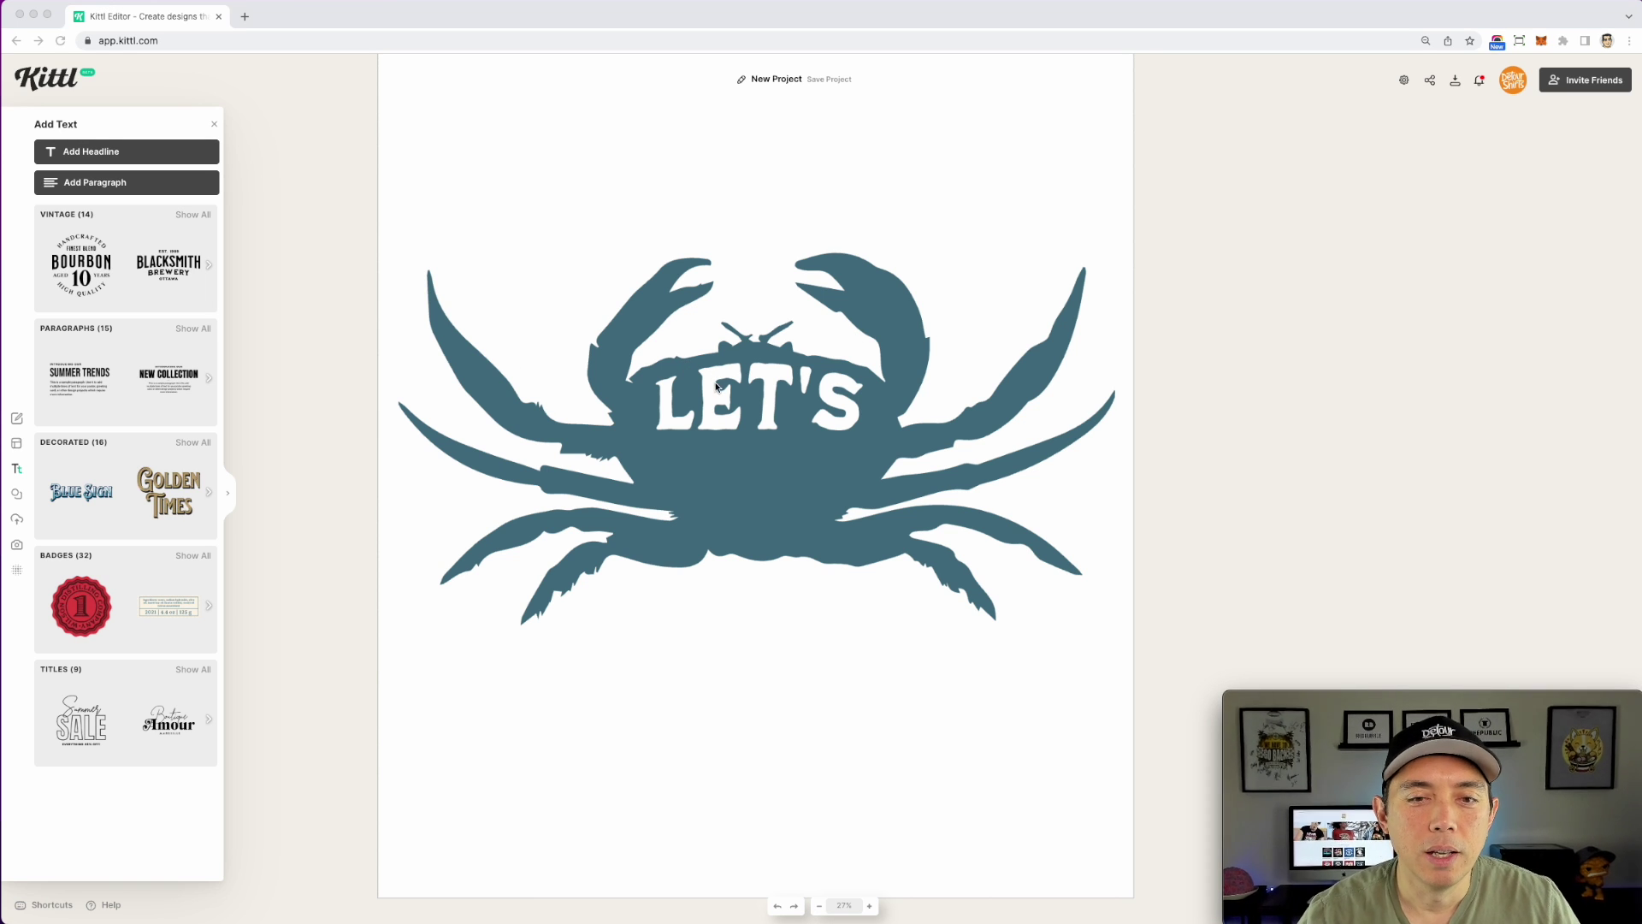
scroll(746, 409, up, 2)
scroll(752, 433, up, 2)
scroll(752, 433, up, 1)
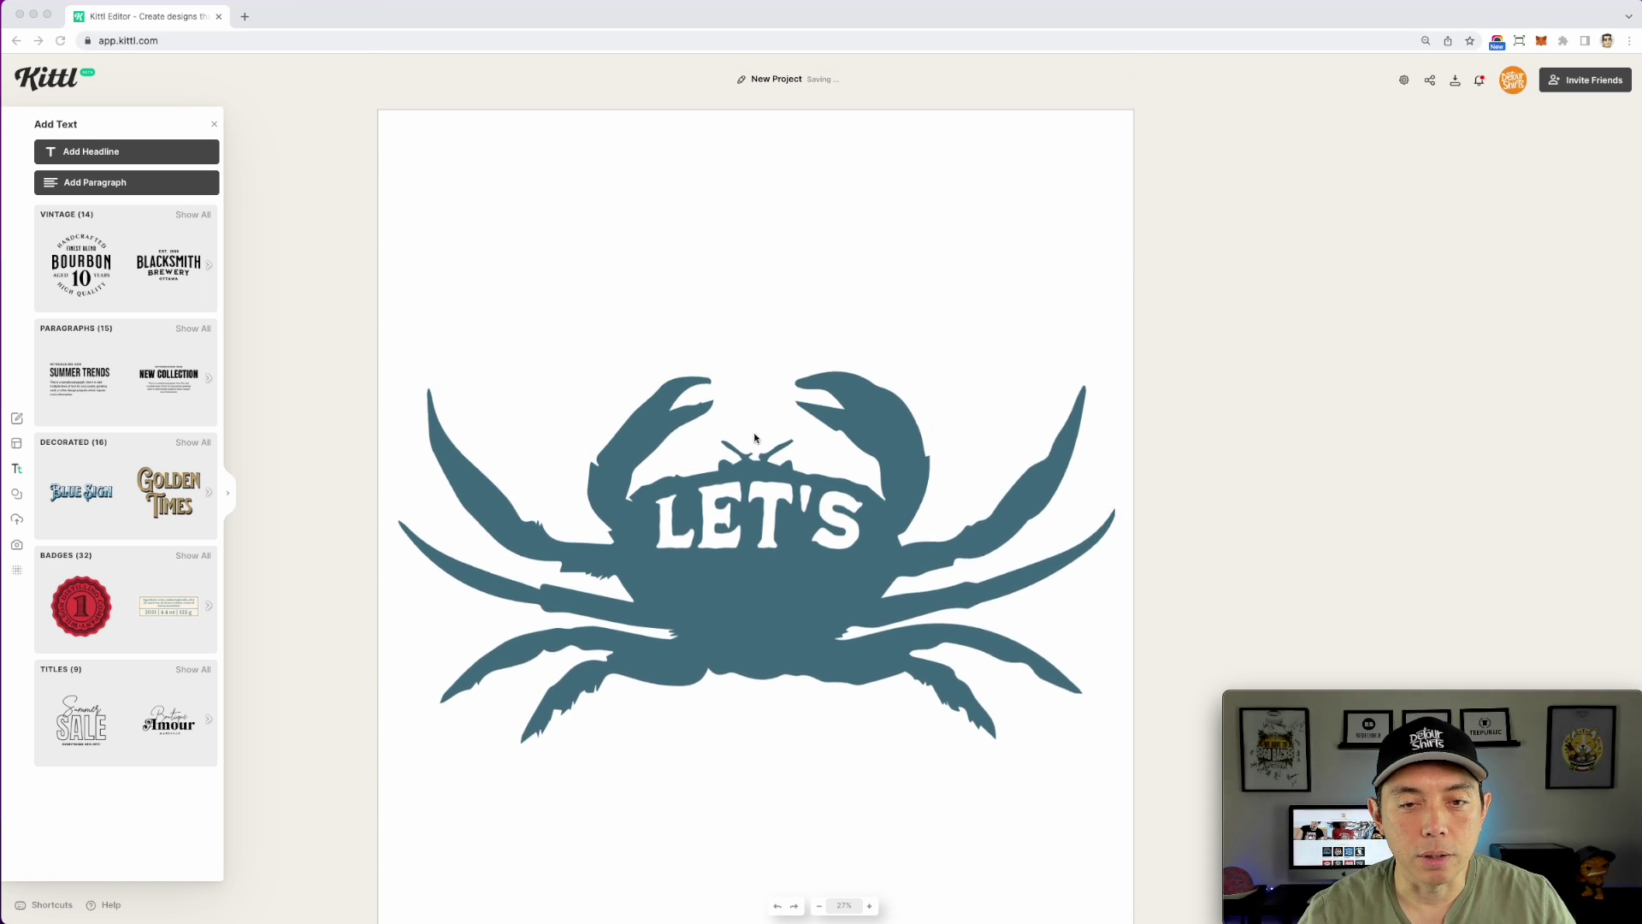
Step: Widen the distortion of the "LET'S" text by moving its four corner points outward toward both sides of the crab's shell
scroll(771, 516, down, 3)
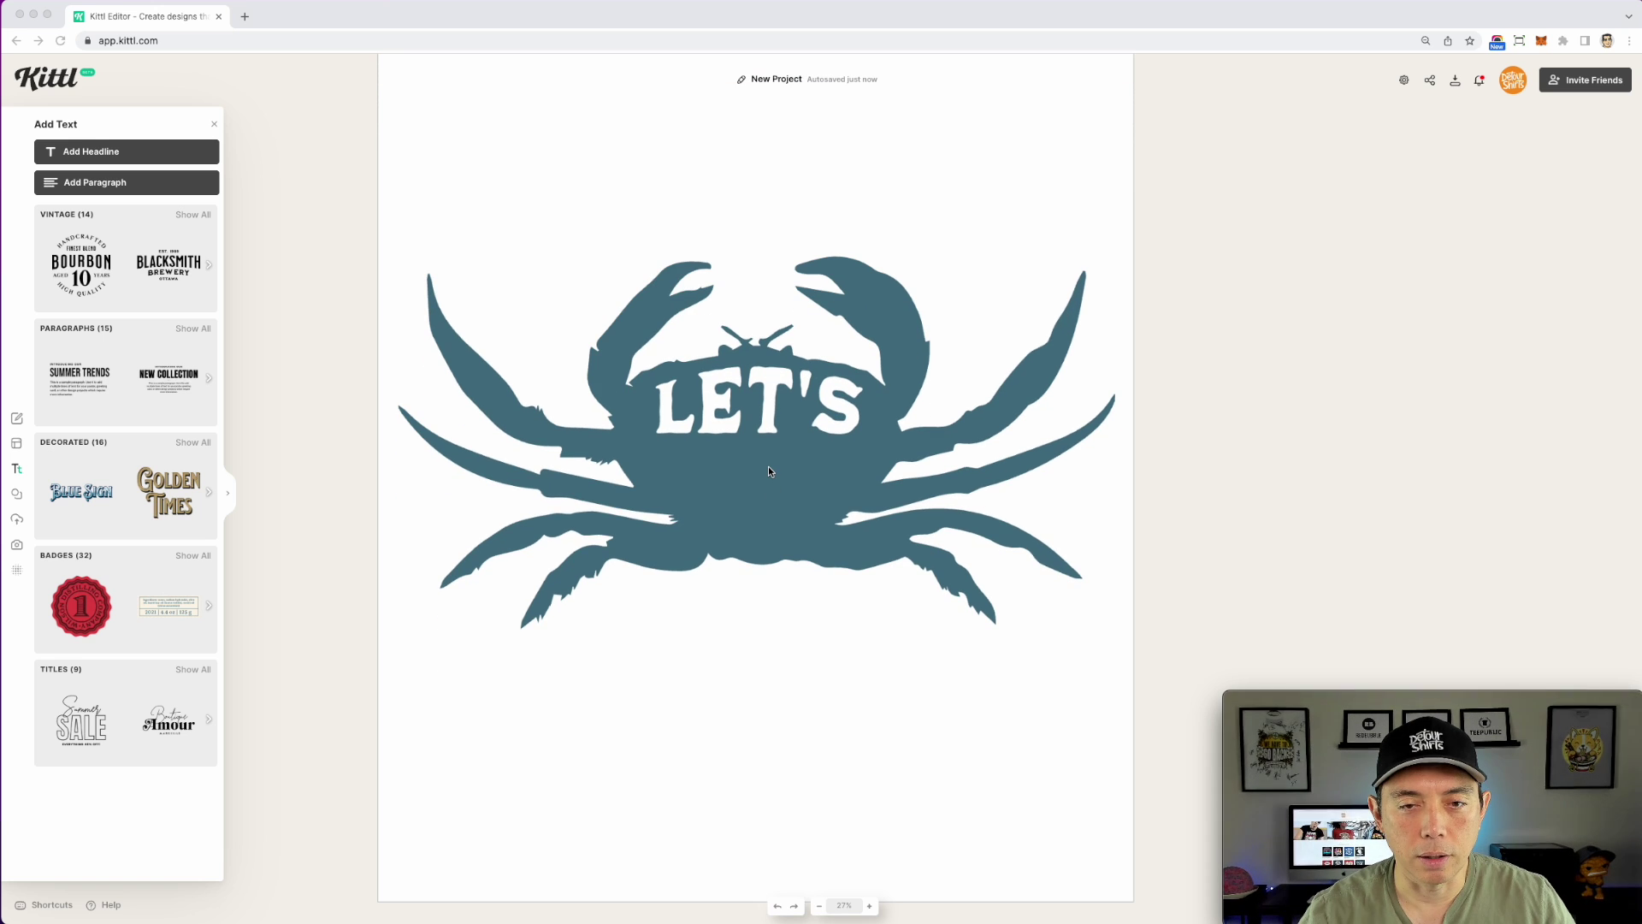
scroll(769, 471, up, 5)
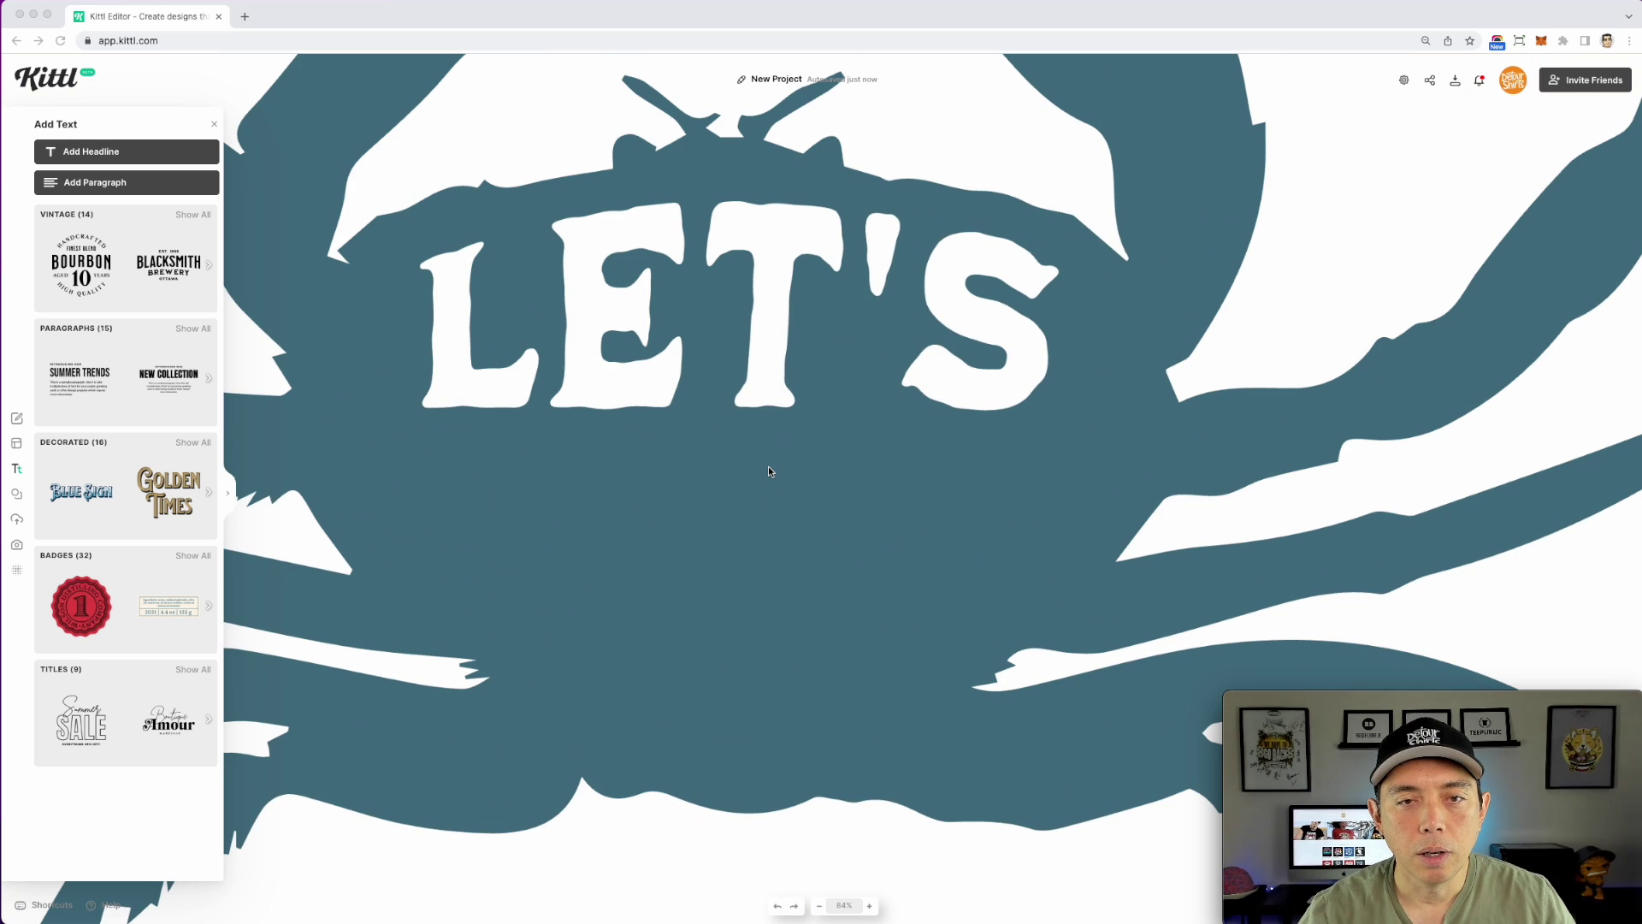
click(810, 245)
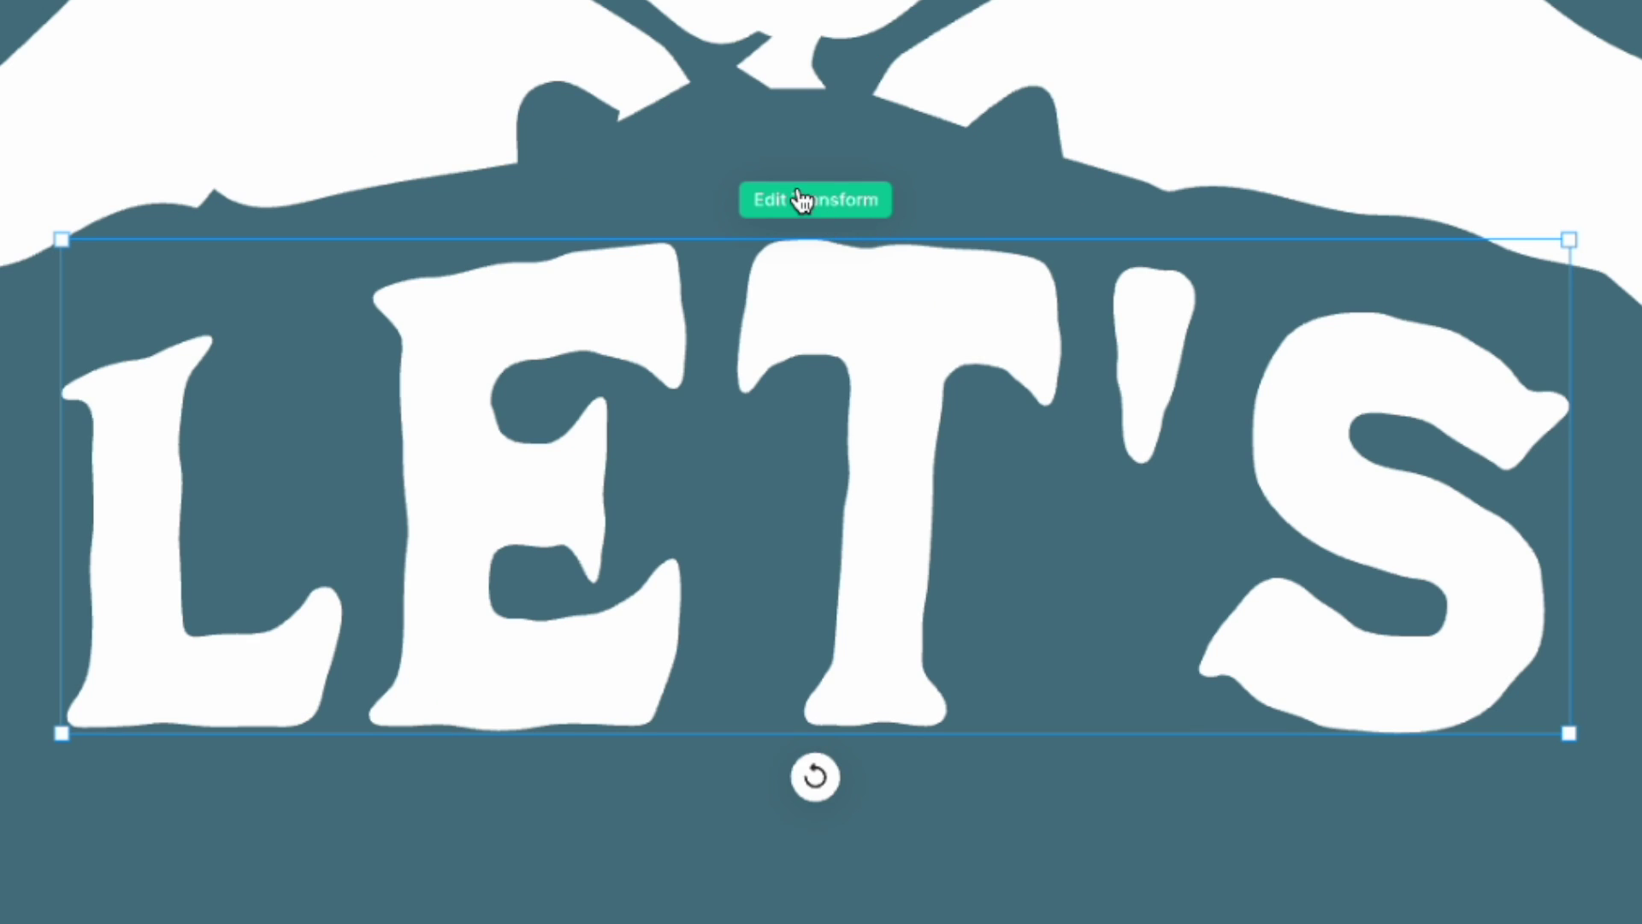
click(810, 205)
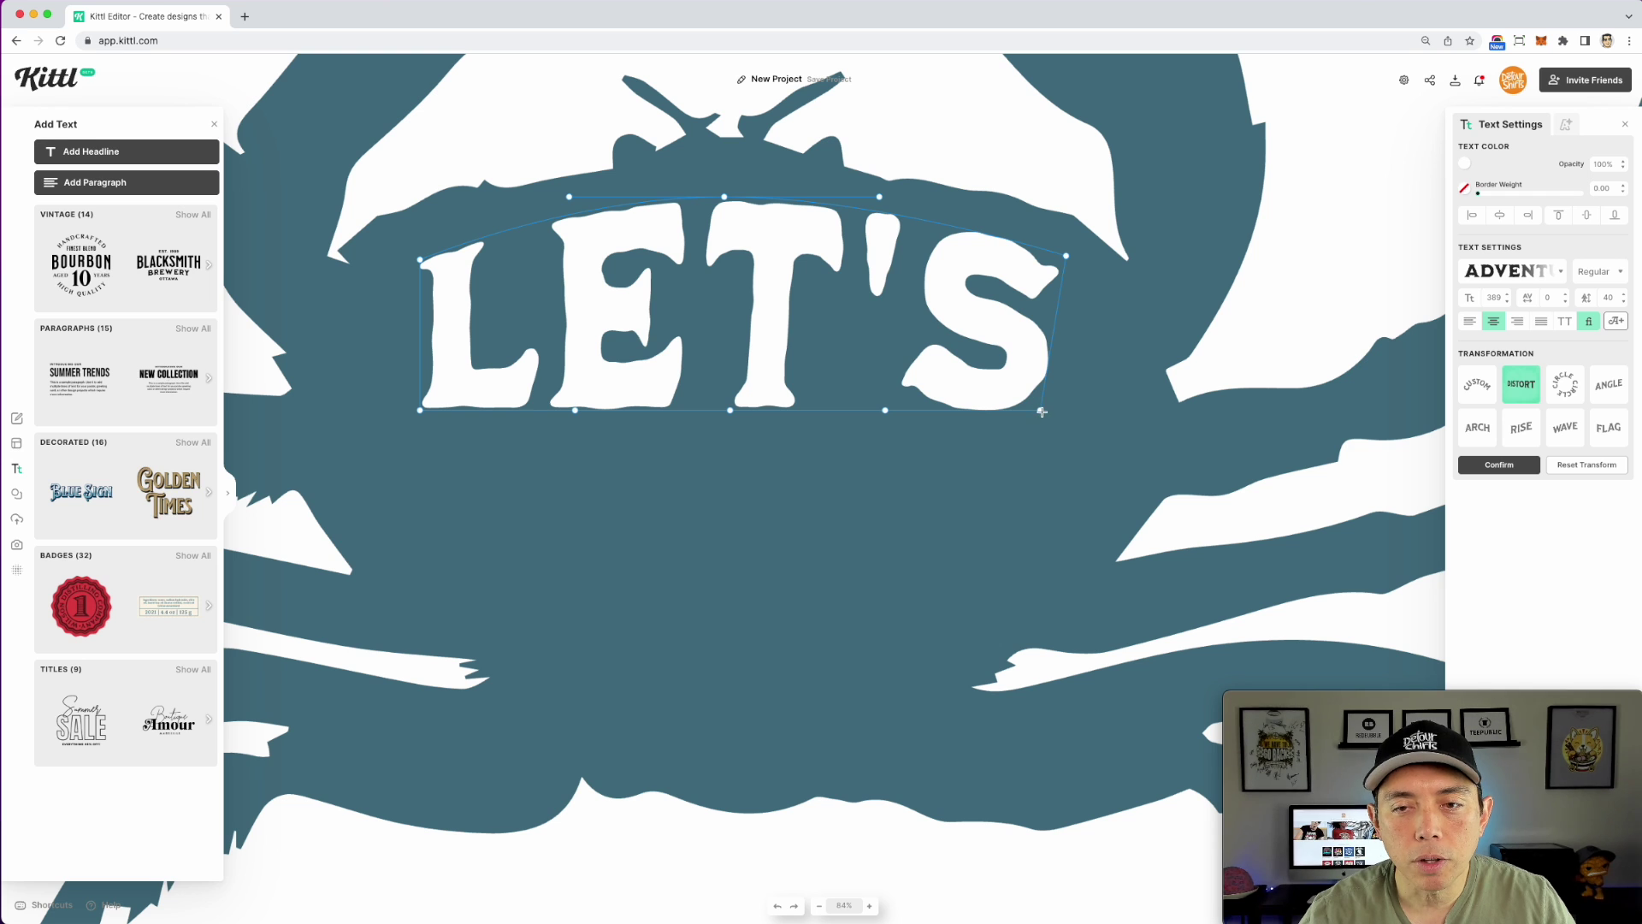
drag(1041, 412, 1145, 423)
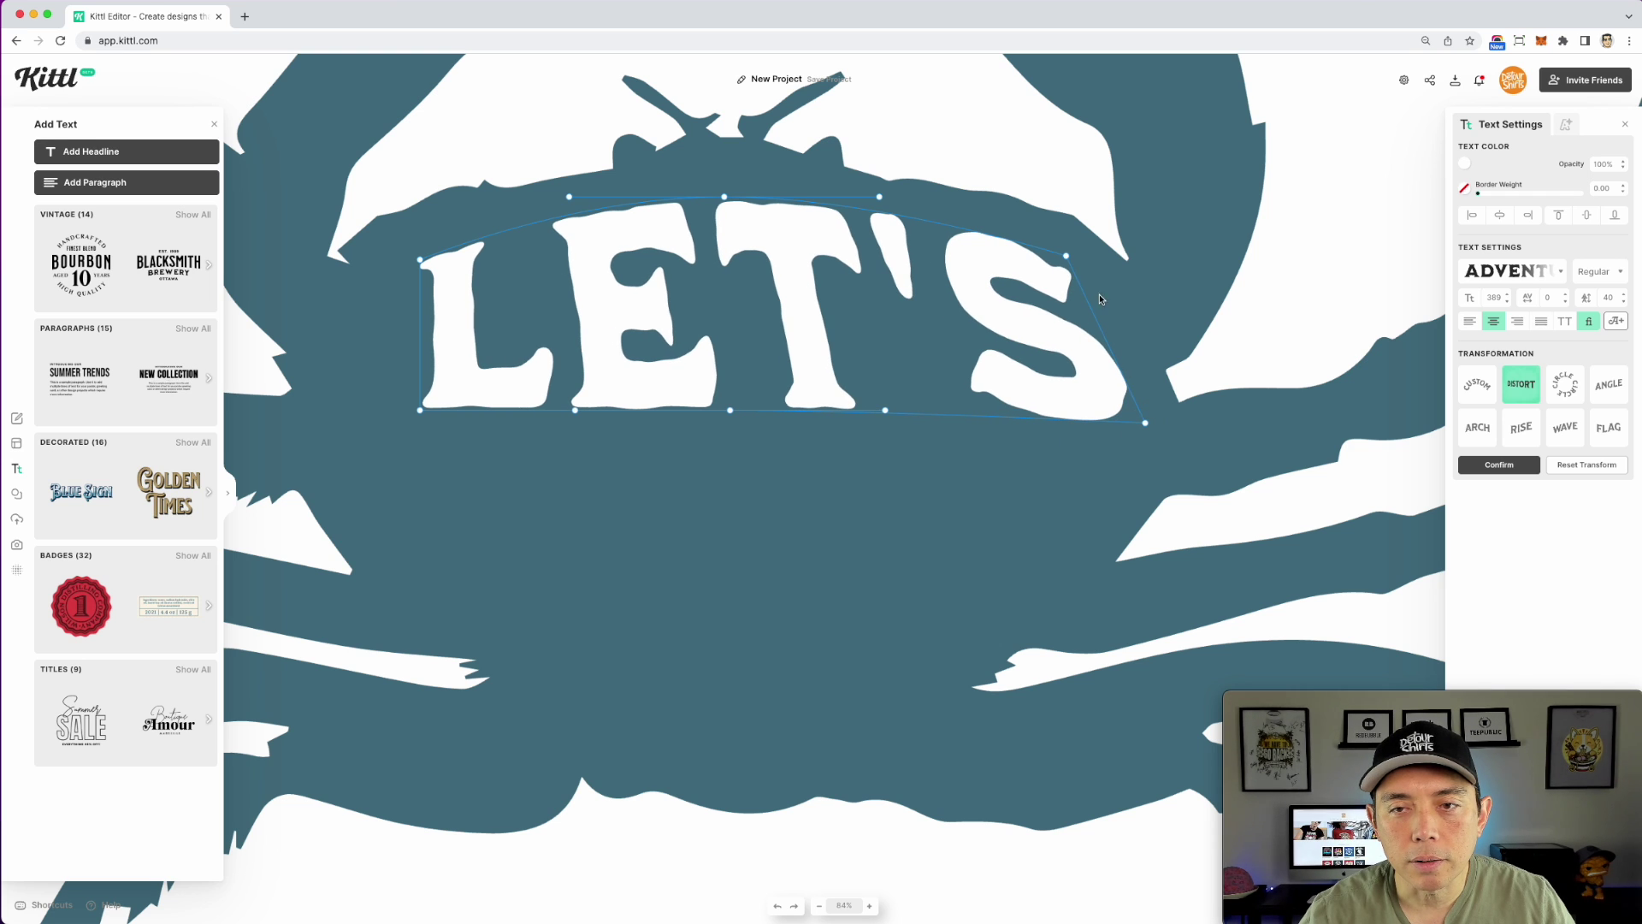
drag(1068, 254, 1113, 266)
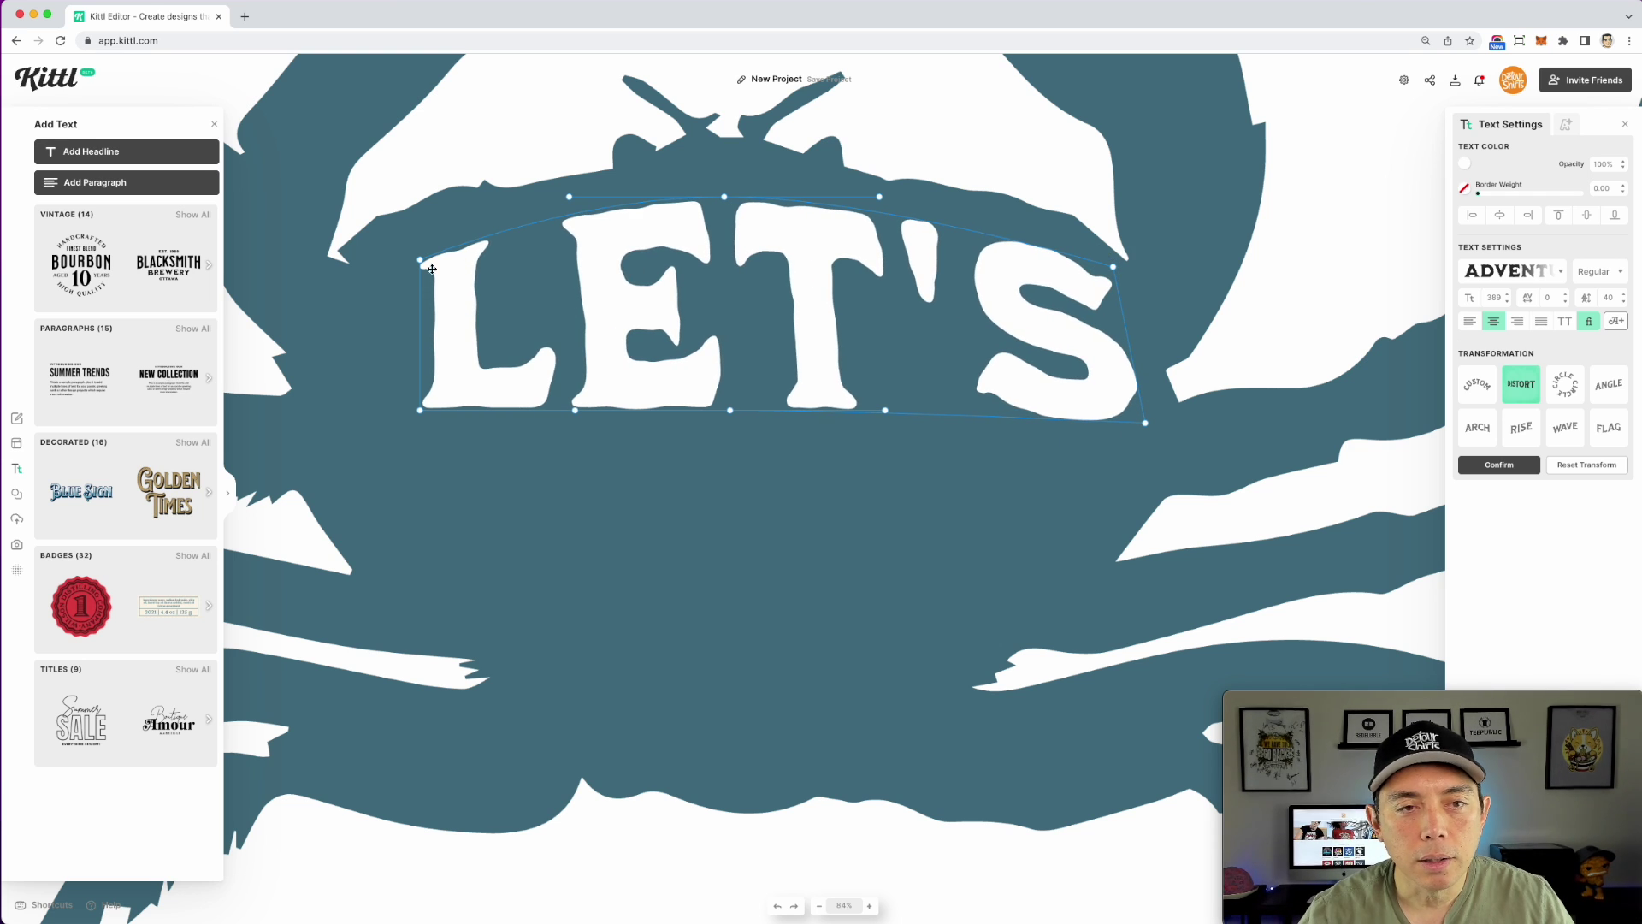
drag(420, 259, 367, 253)
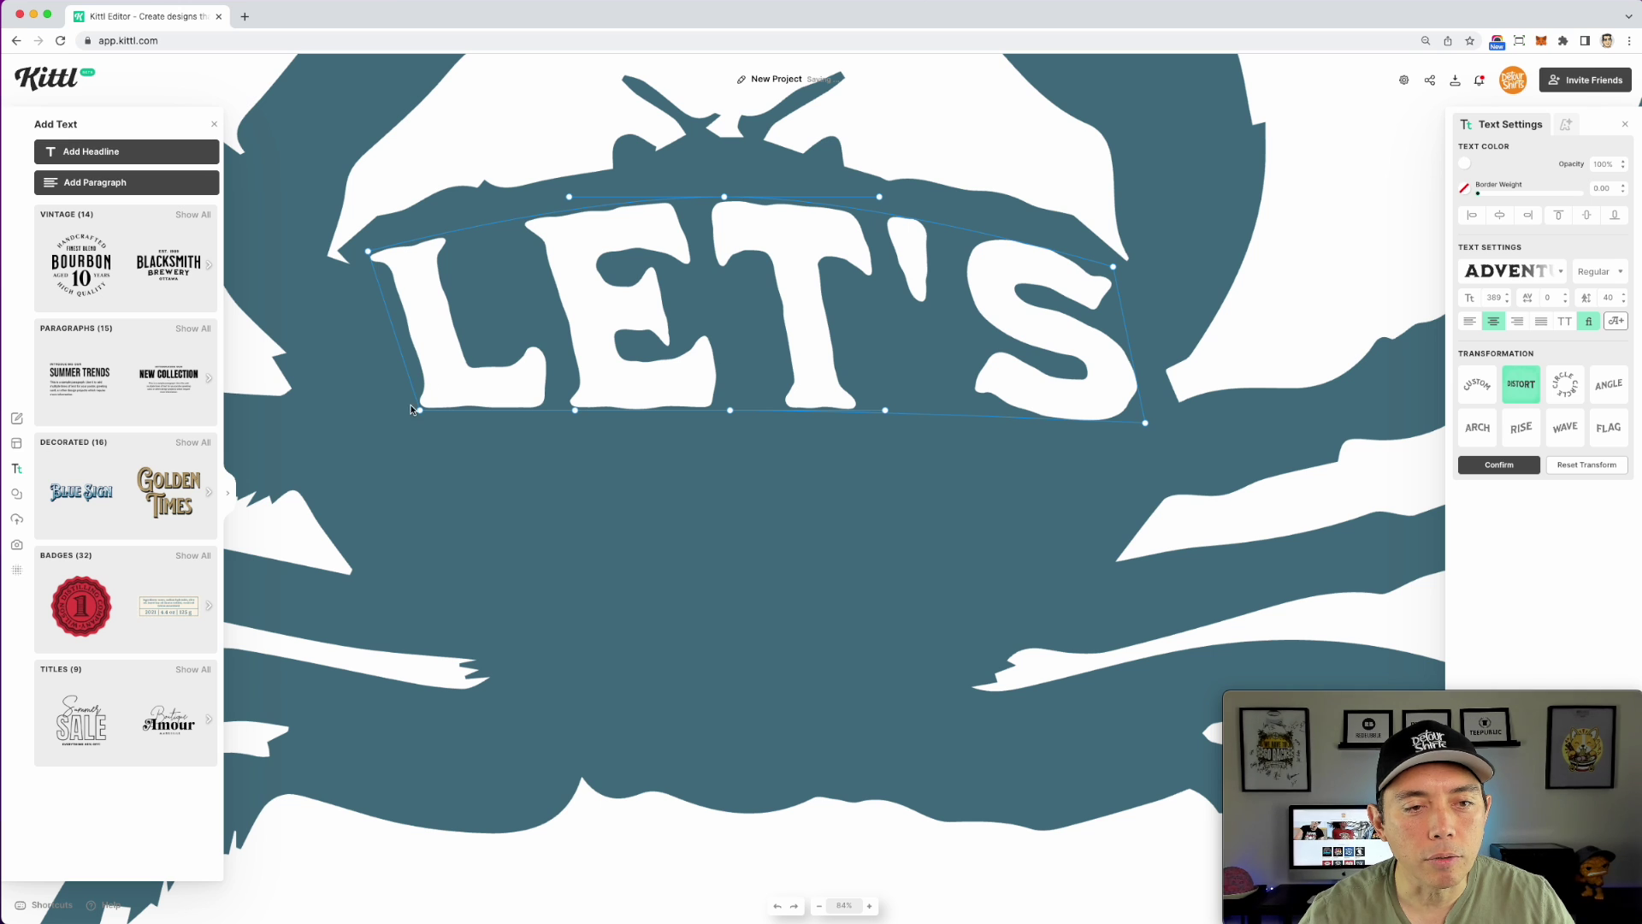
drag(420, 409, 364, 414)
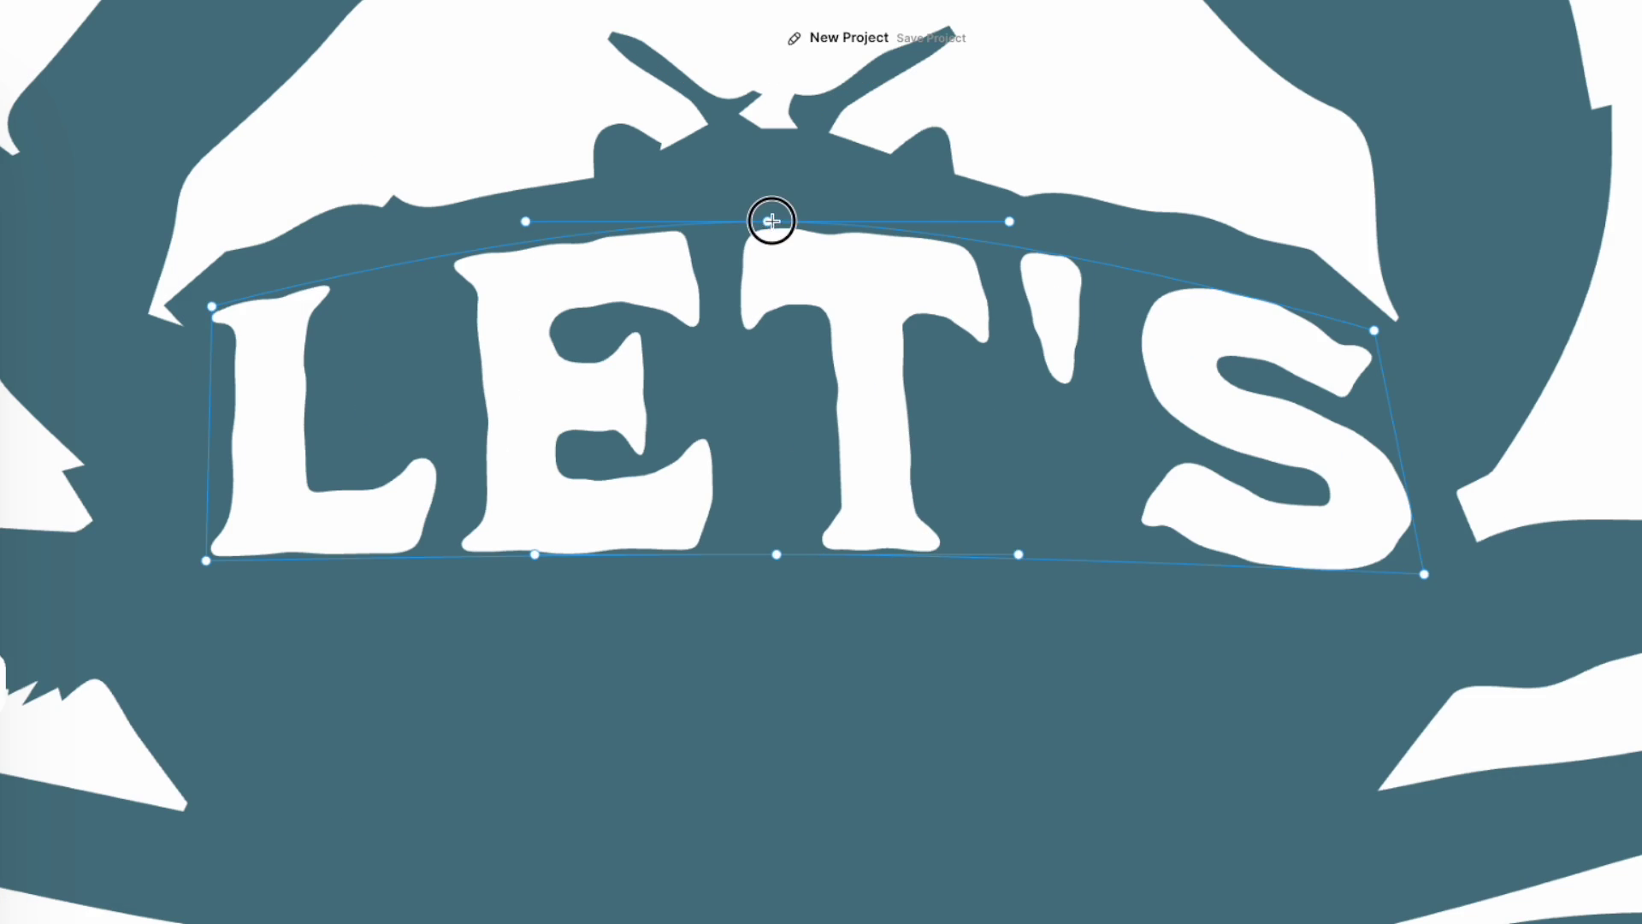
Step: Raise the upper arch of "LET'S" to follow the shell and refine its lower edge and lower corners, finishing the distortion
drag(772, 221, 790, 191)
drag(1033, 193, 1042, 201)
drag(791, 189, 825, 190)
drag(775, 555, 721, 555)
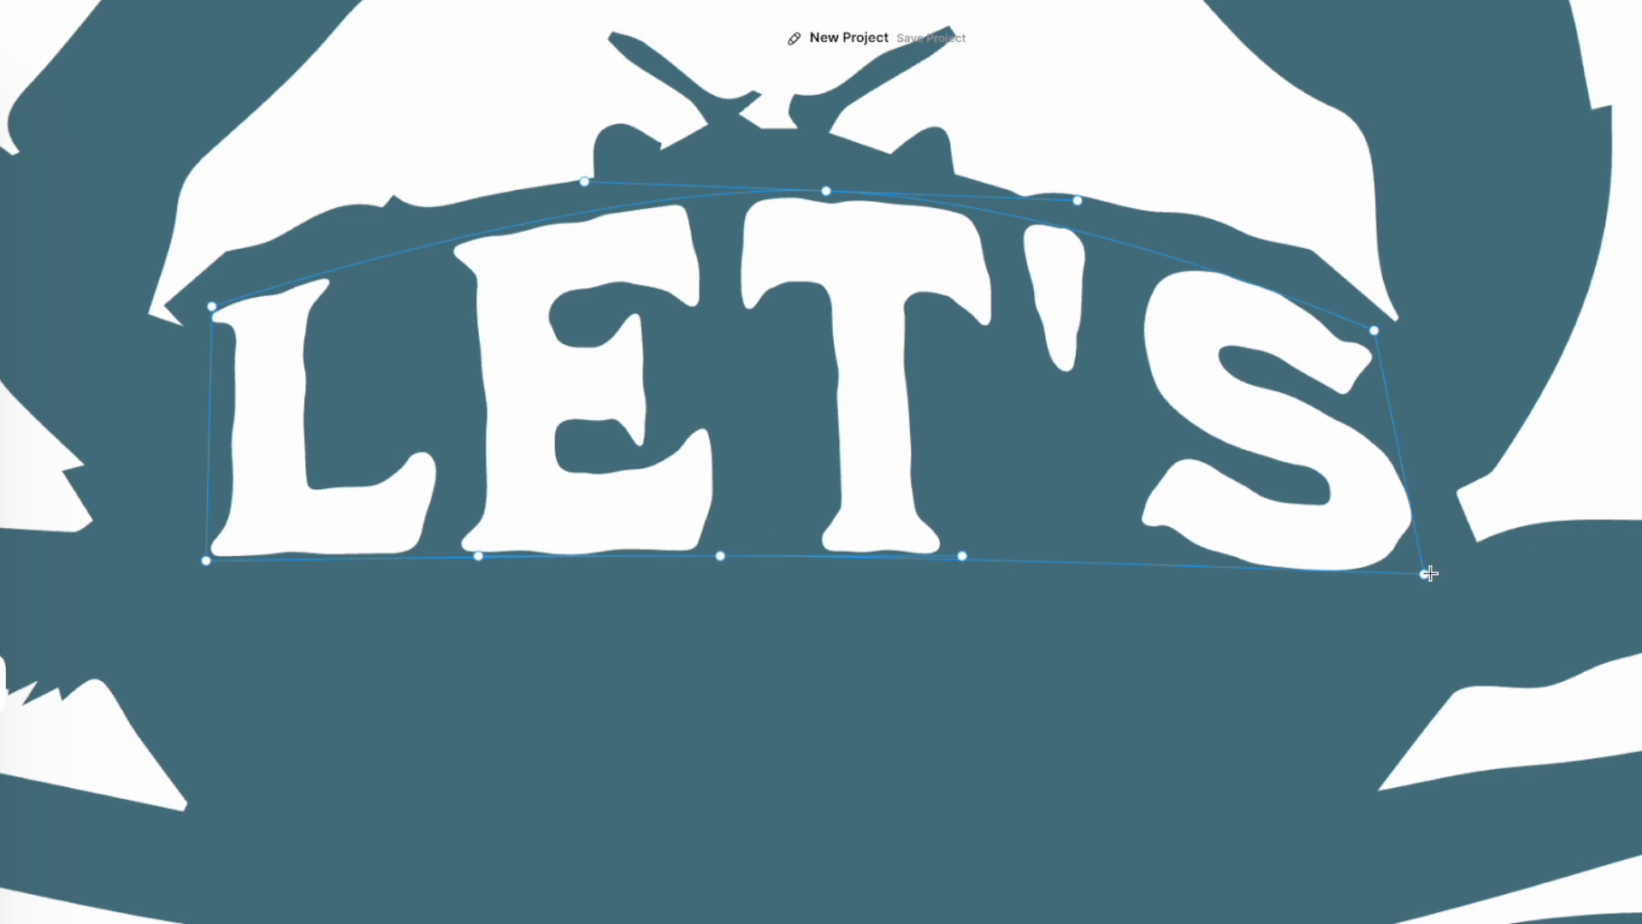
drag(1427, 575, 1412, 586)
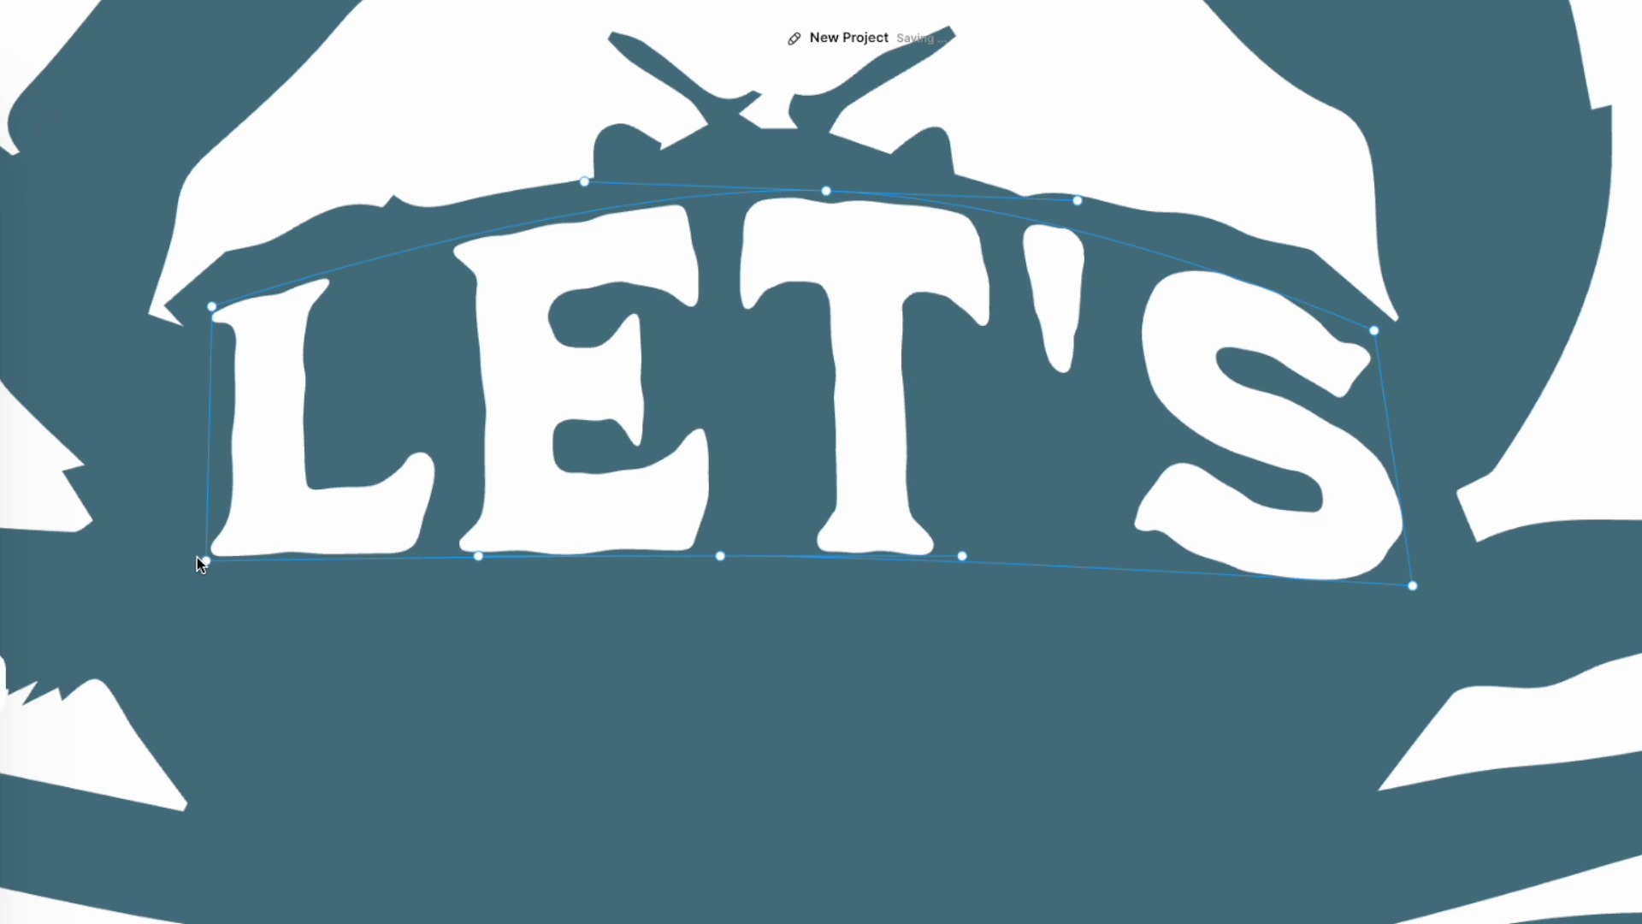
drag(206, 559, 162, 579)
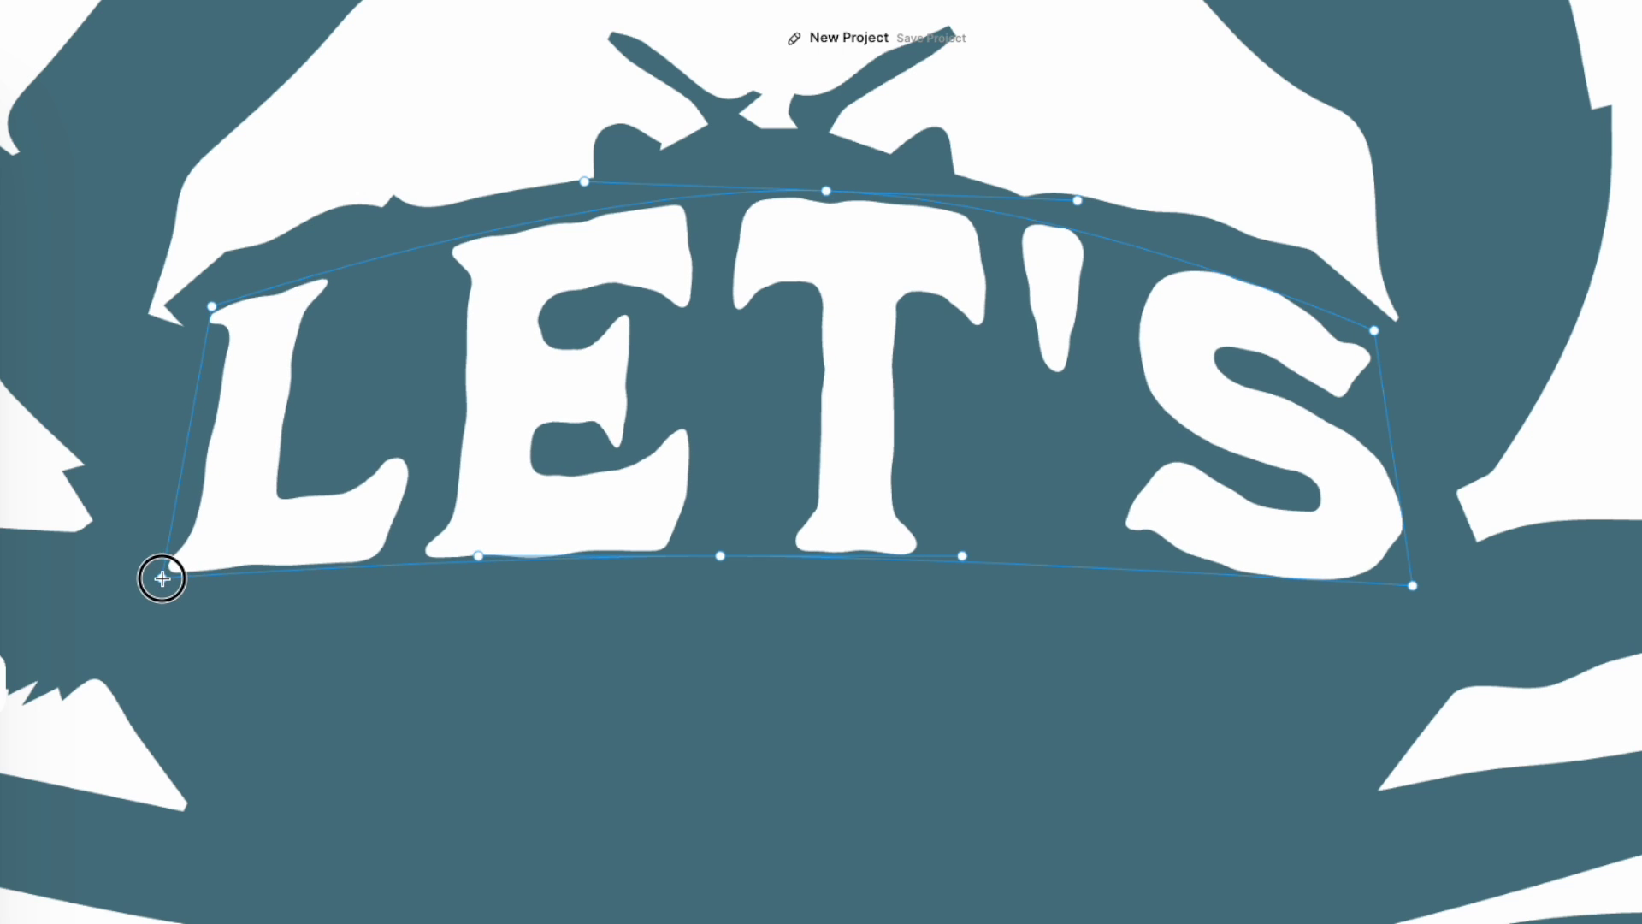
click(1534, 255)
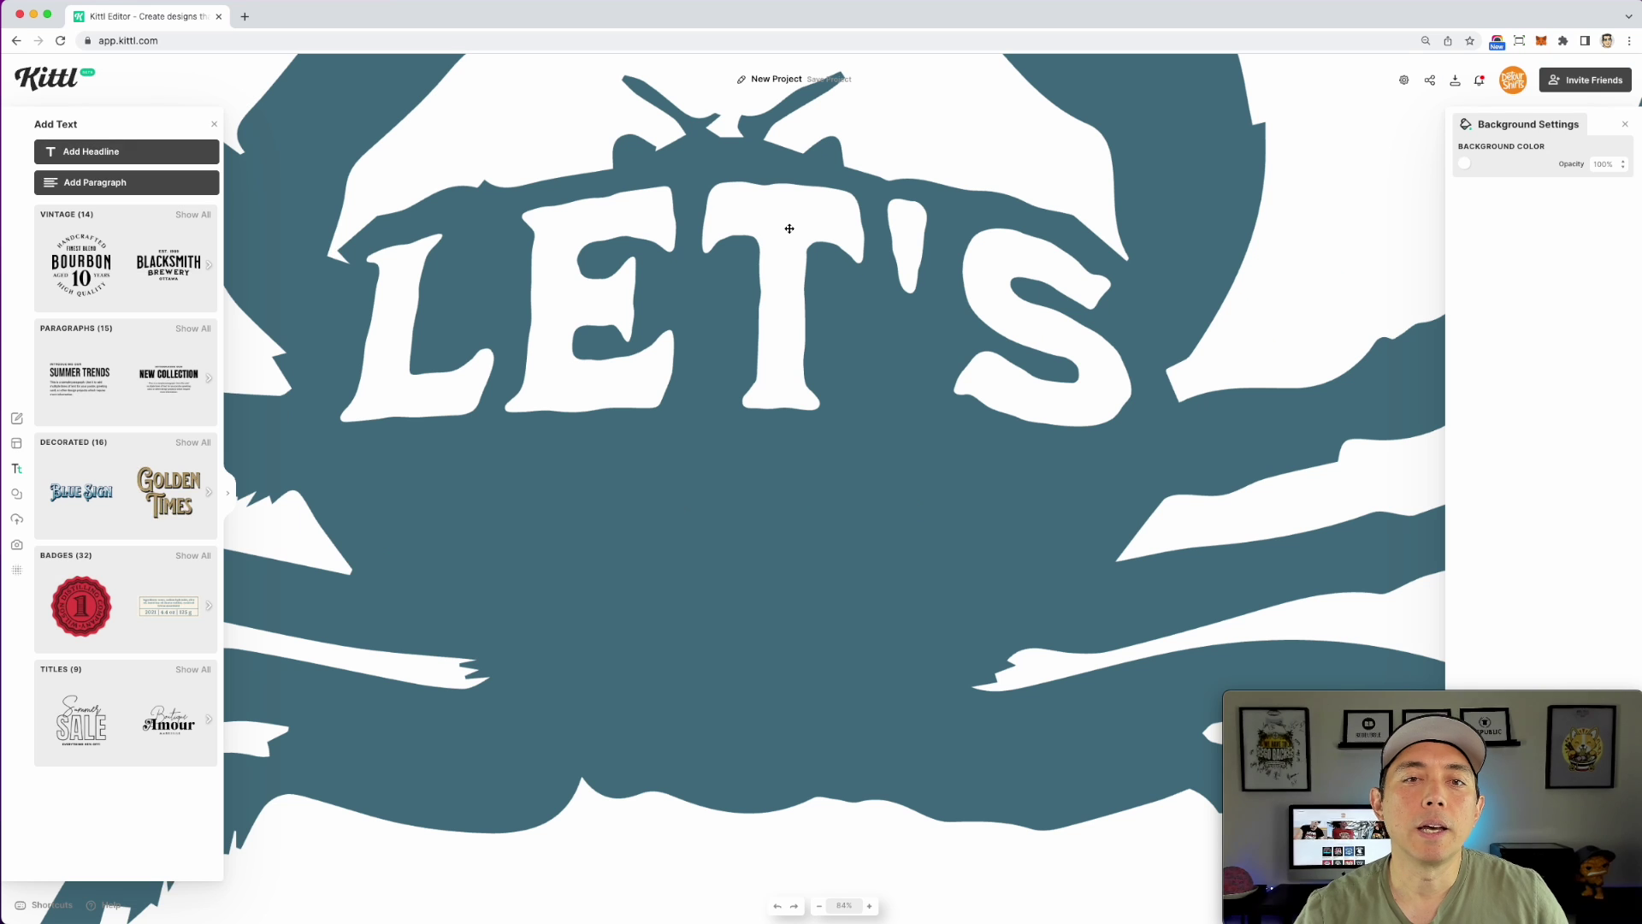
Step: Open the distorted "LET'S" lettering for text editing and deselect it
click(849, 256)
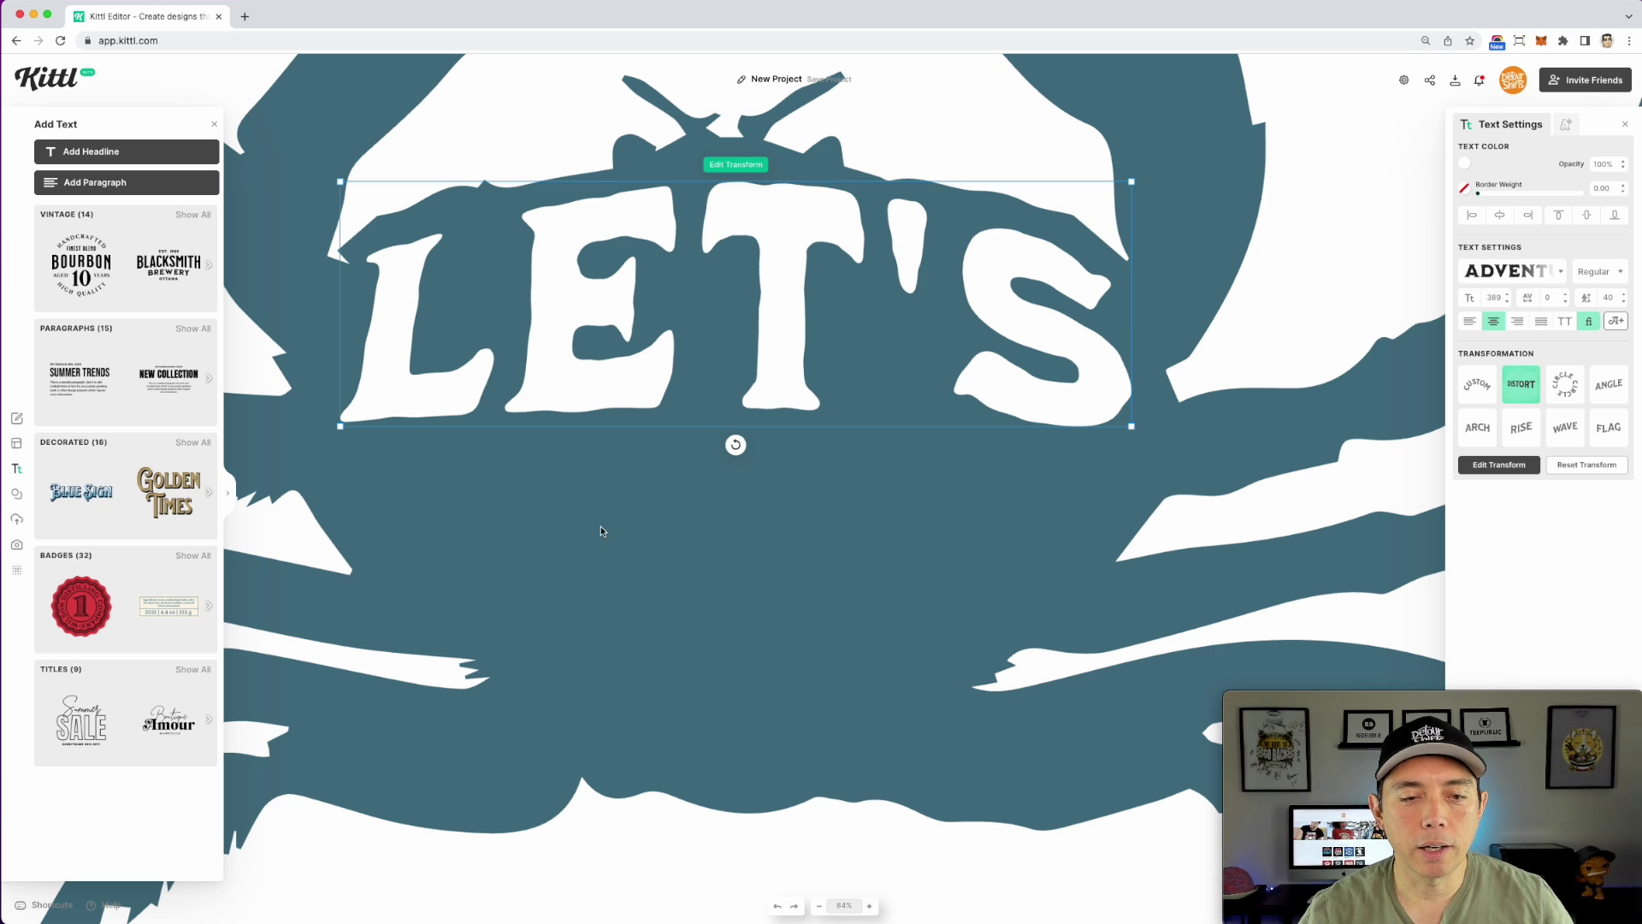
double_click(780, 240)
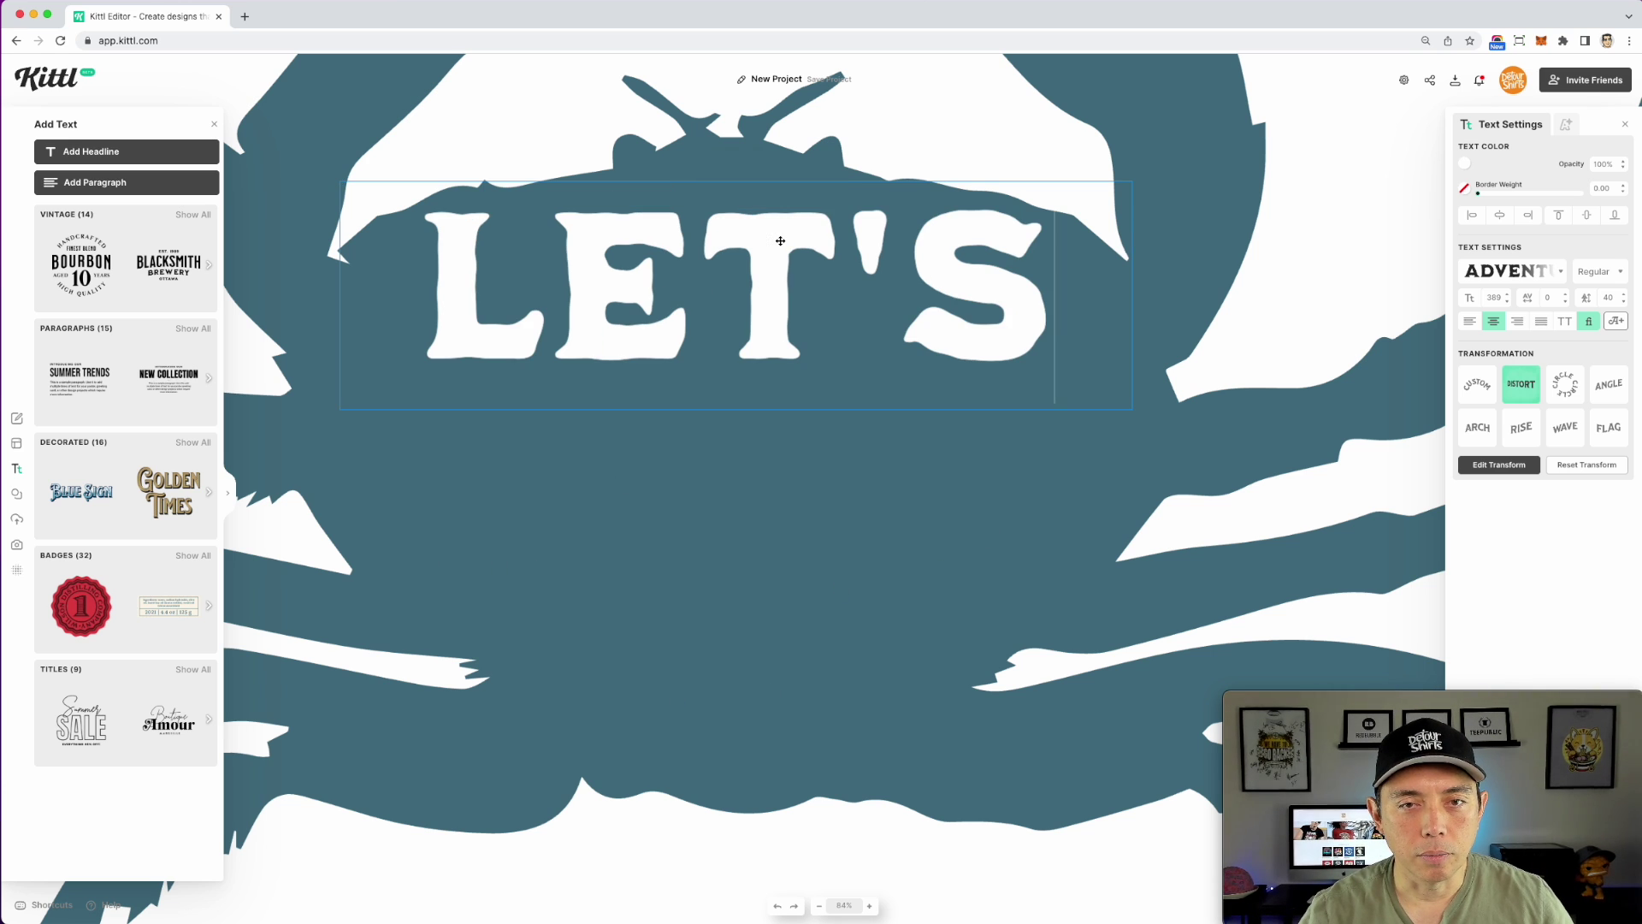
click(895, 121)
click(944, 121)
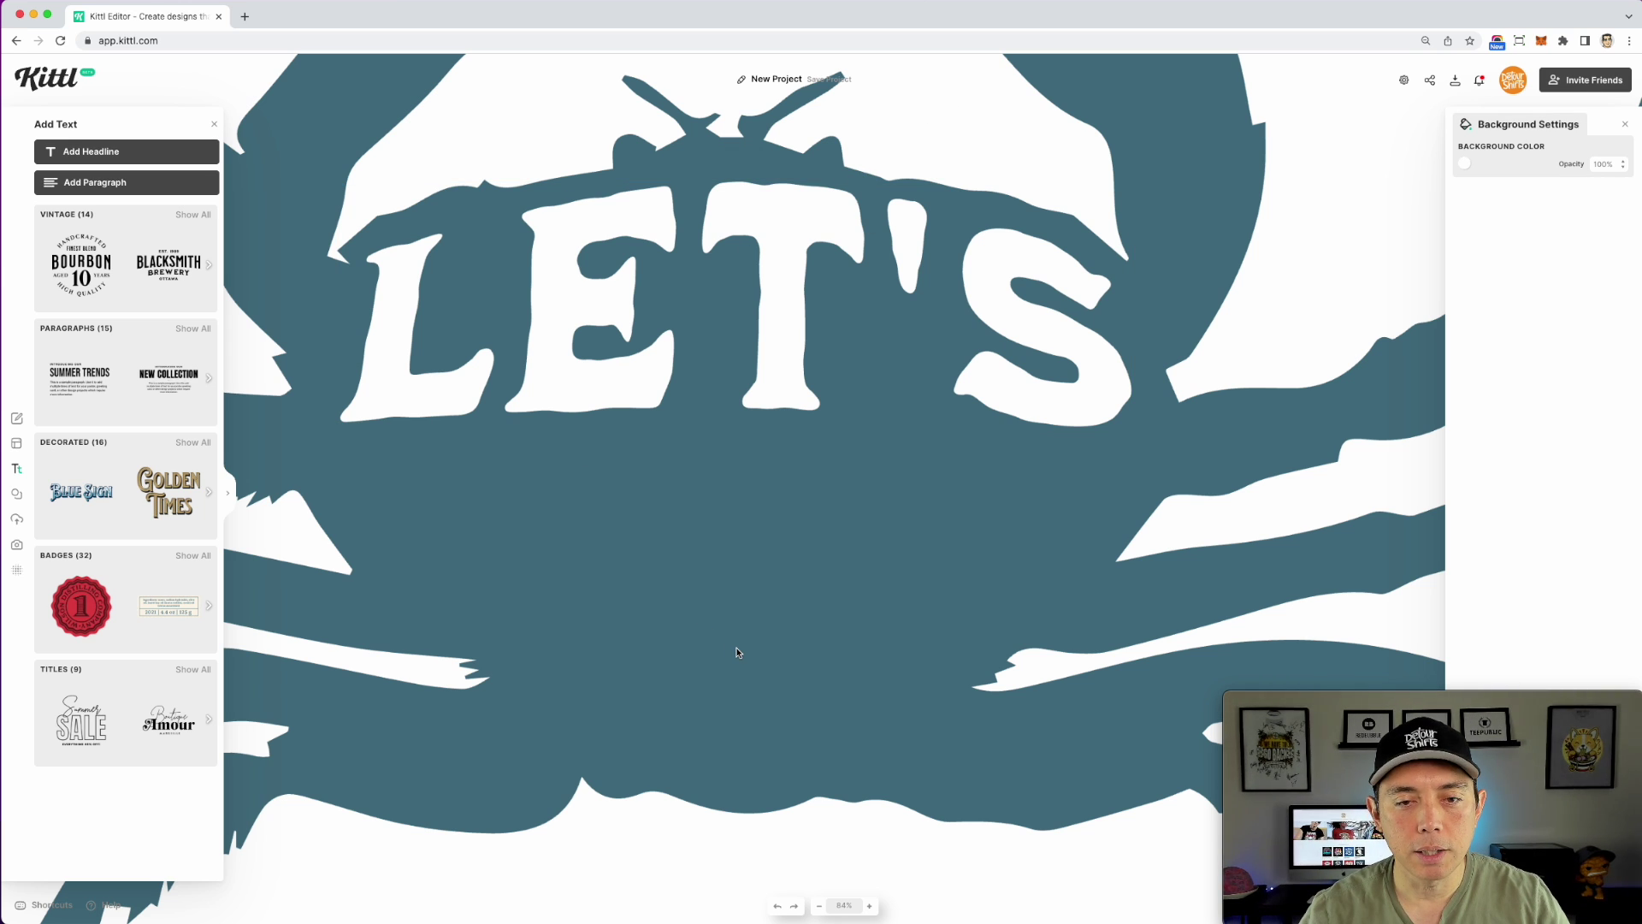
Step: Add a headline reading "get" below "LET'S" and set its typeface to Adventurer 03
key(t)
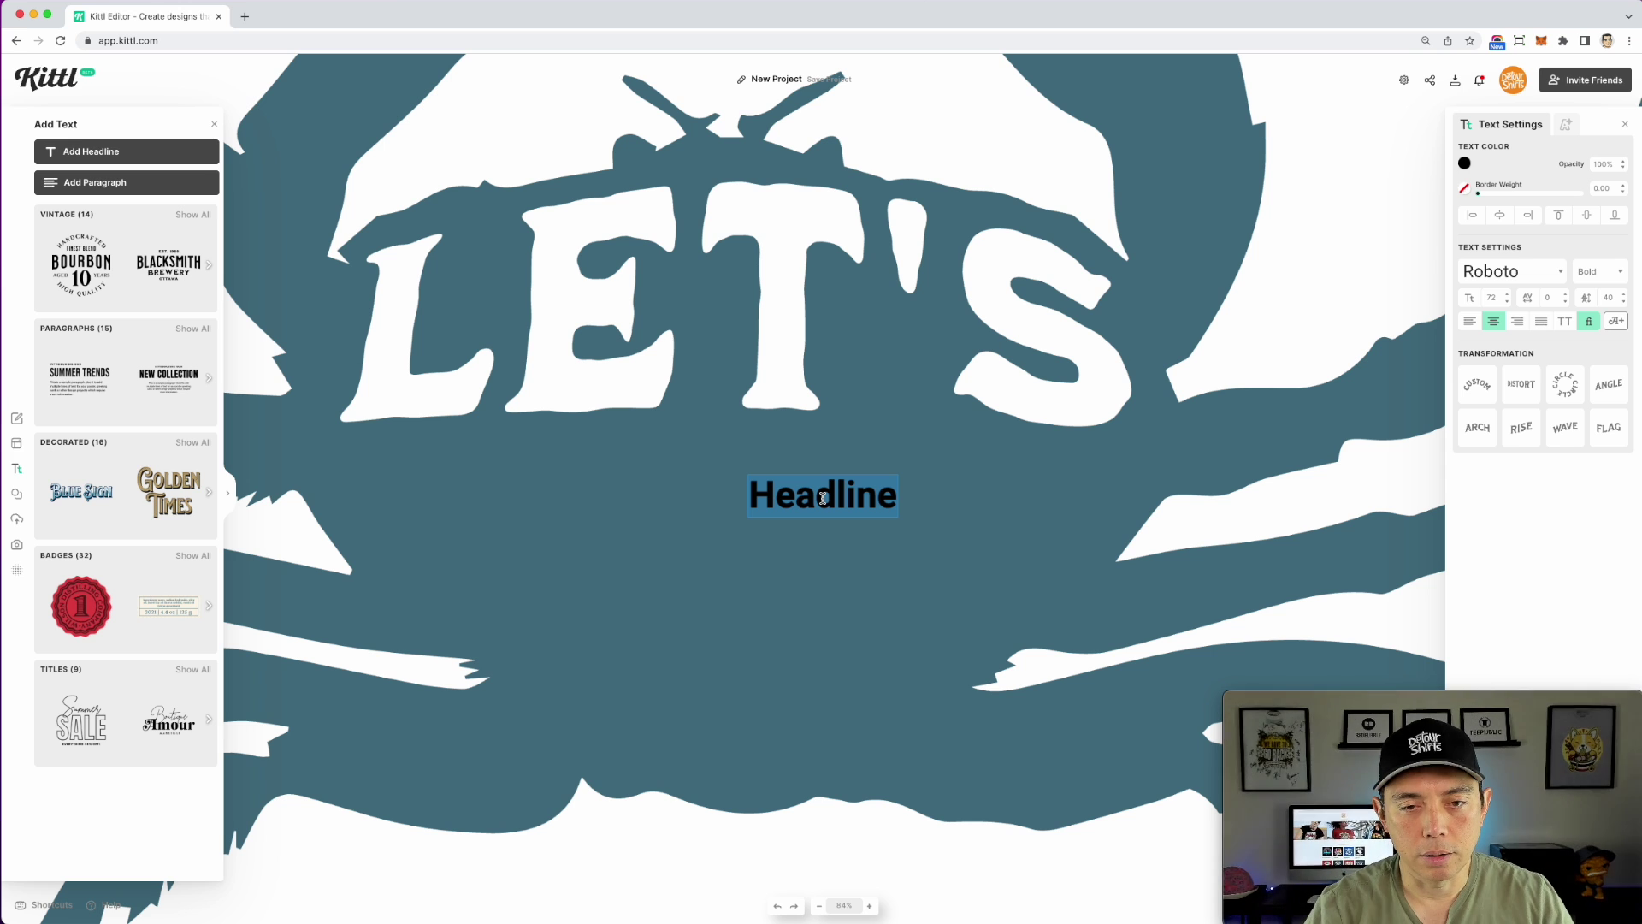
text(Be)
key(BackSpace)
key(BackSpace)
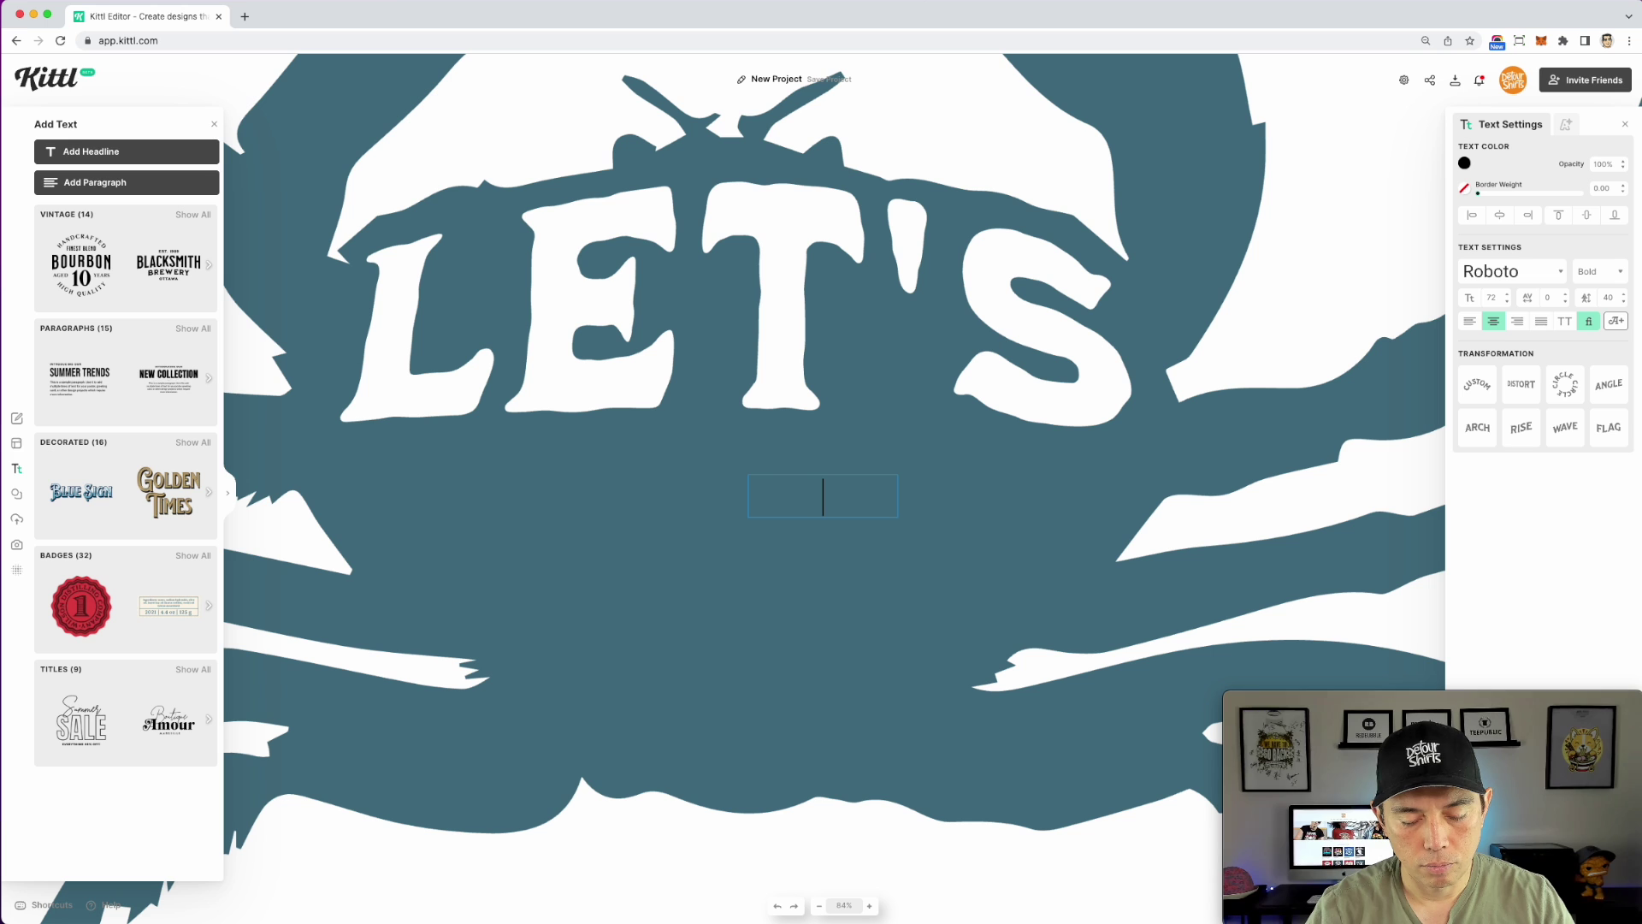
double_click(786, 509)
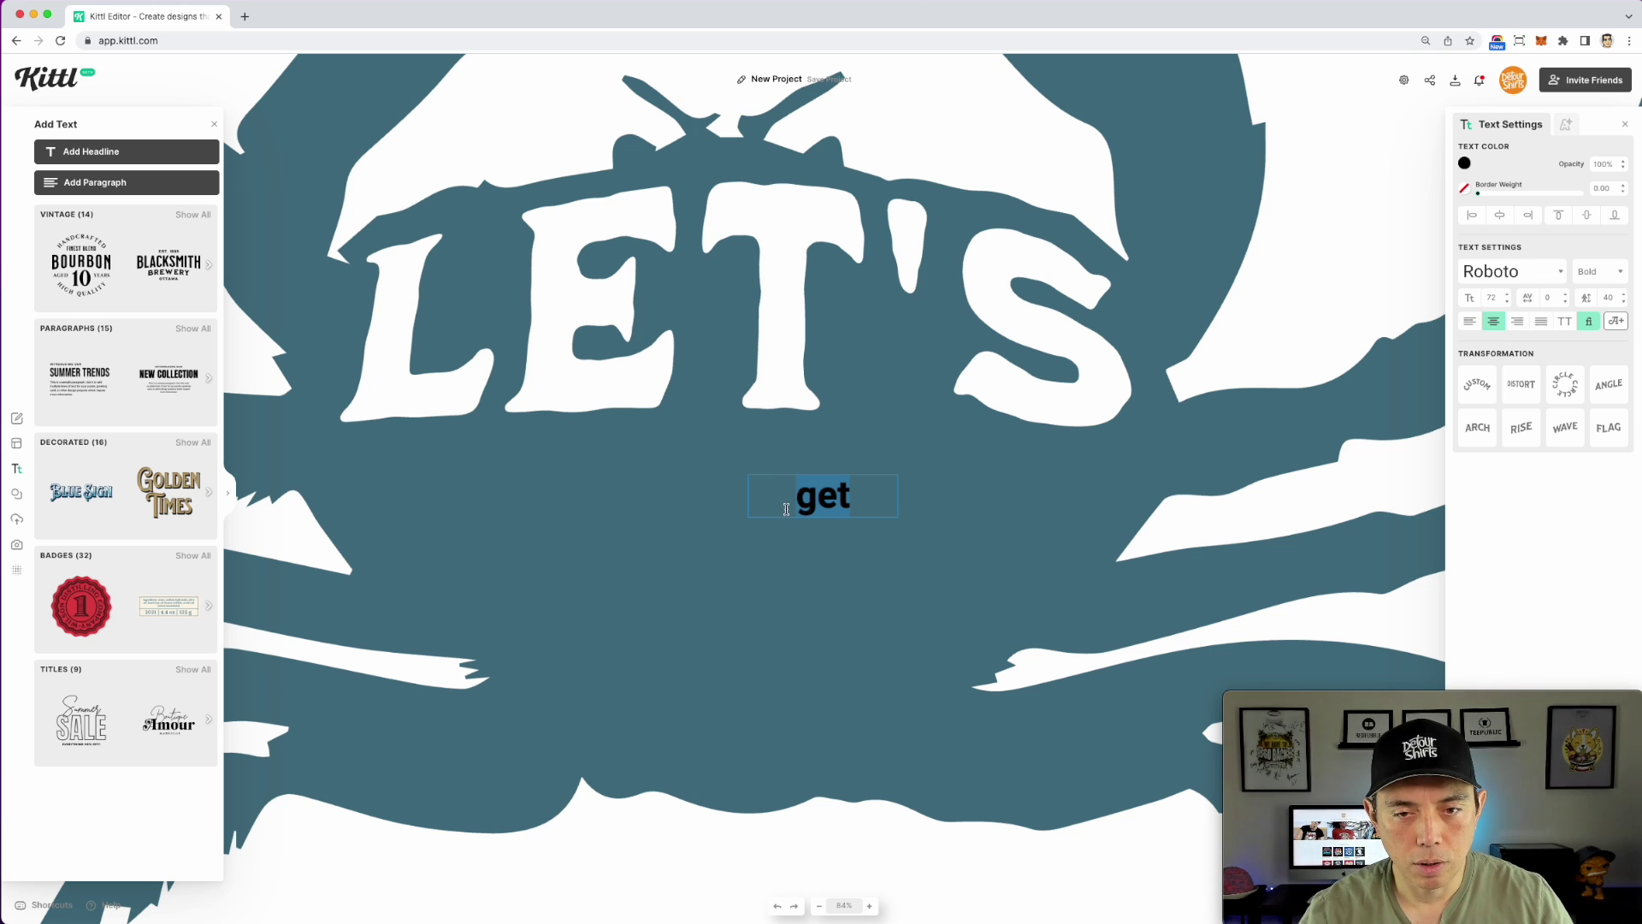
click(1551, 274)
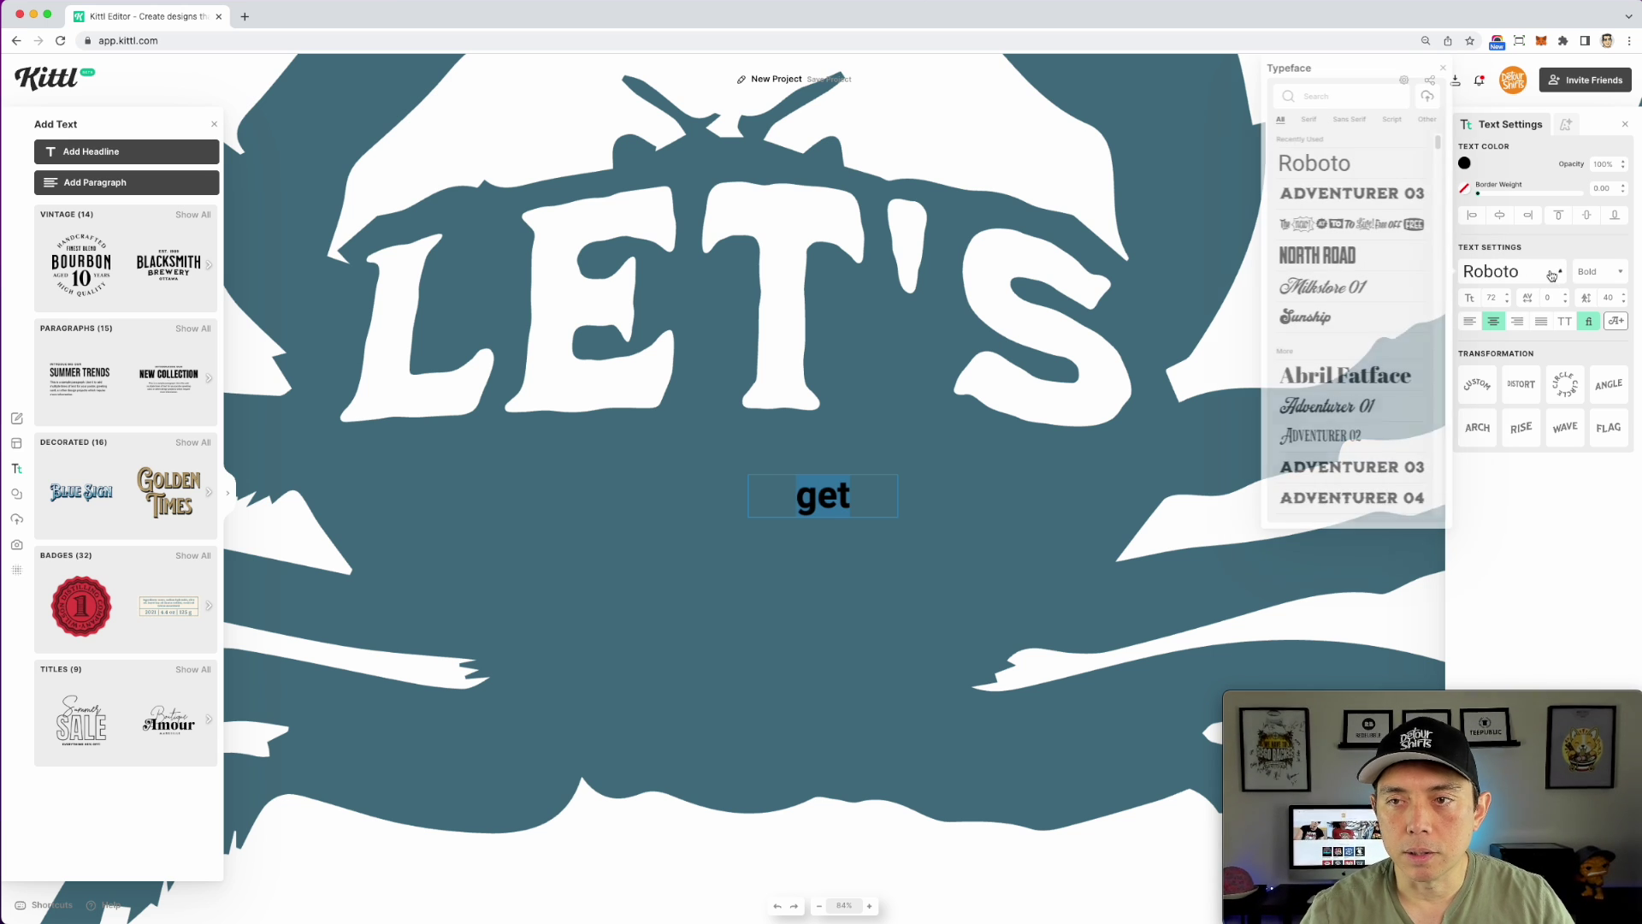
click(1337, 192)
Step: Place the "GET" text at size 129 directly beneath "LET'S" and fill it with white
drag(898, 505, 754, 450)
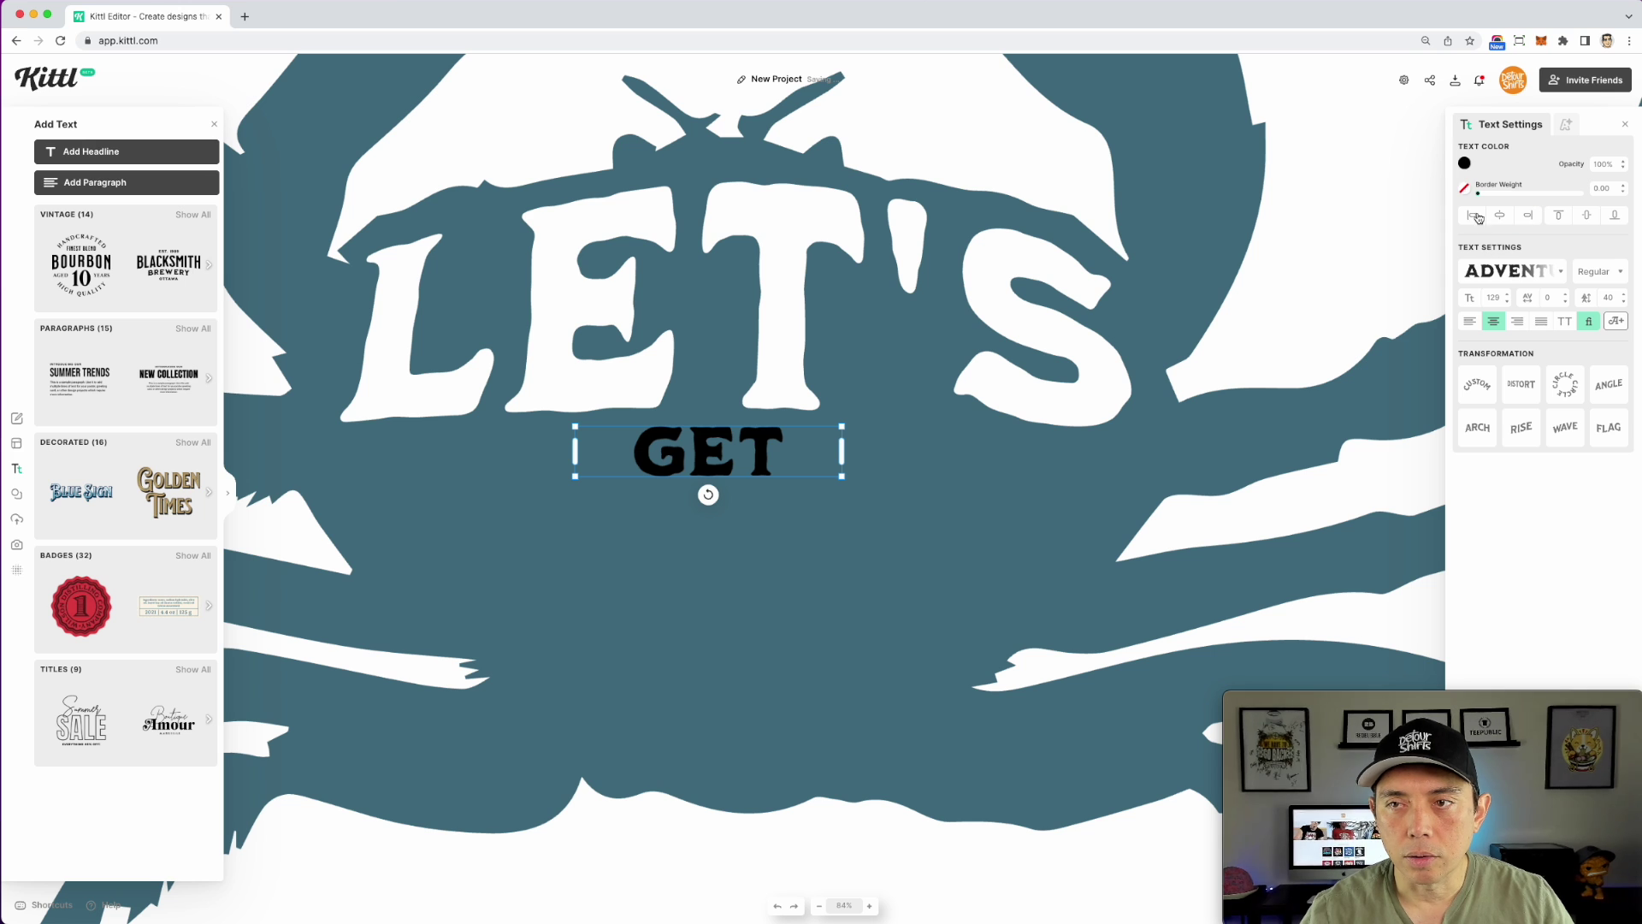
click(1465, 164)
drag(1299, 208, 1284, 178)
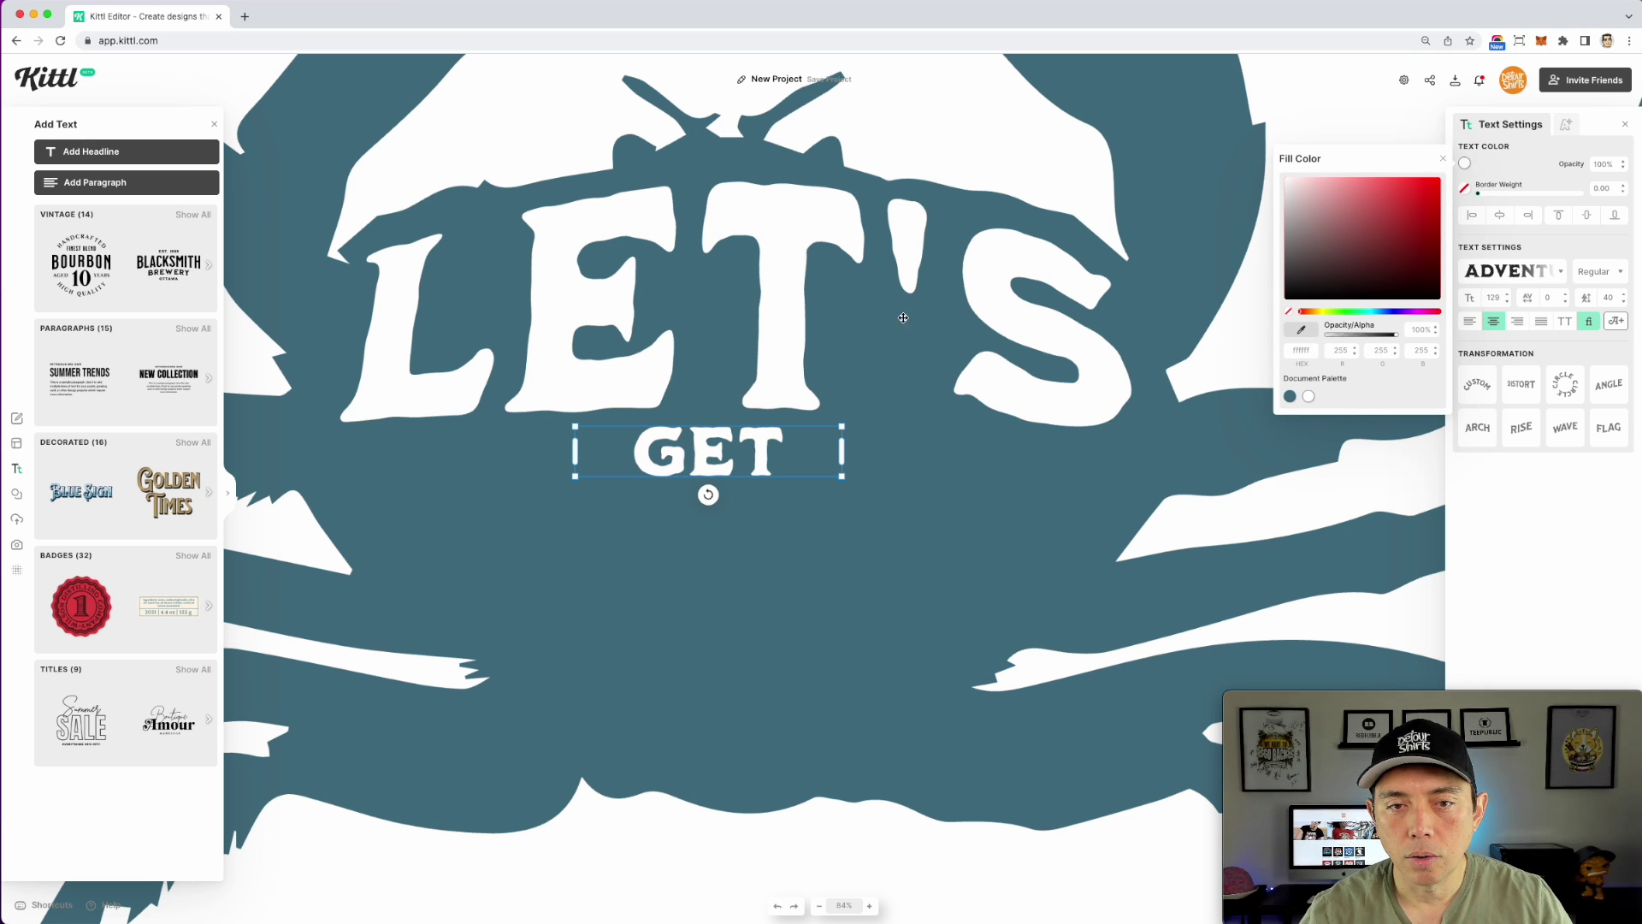
click(916, 486)
Step: Duplicate the "GET" text below the original and change the copy's wording to "CRACKIN'"
drag(756, 451, 765, 557)
double_click(764, 557)
double_click(765, 557)
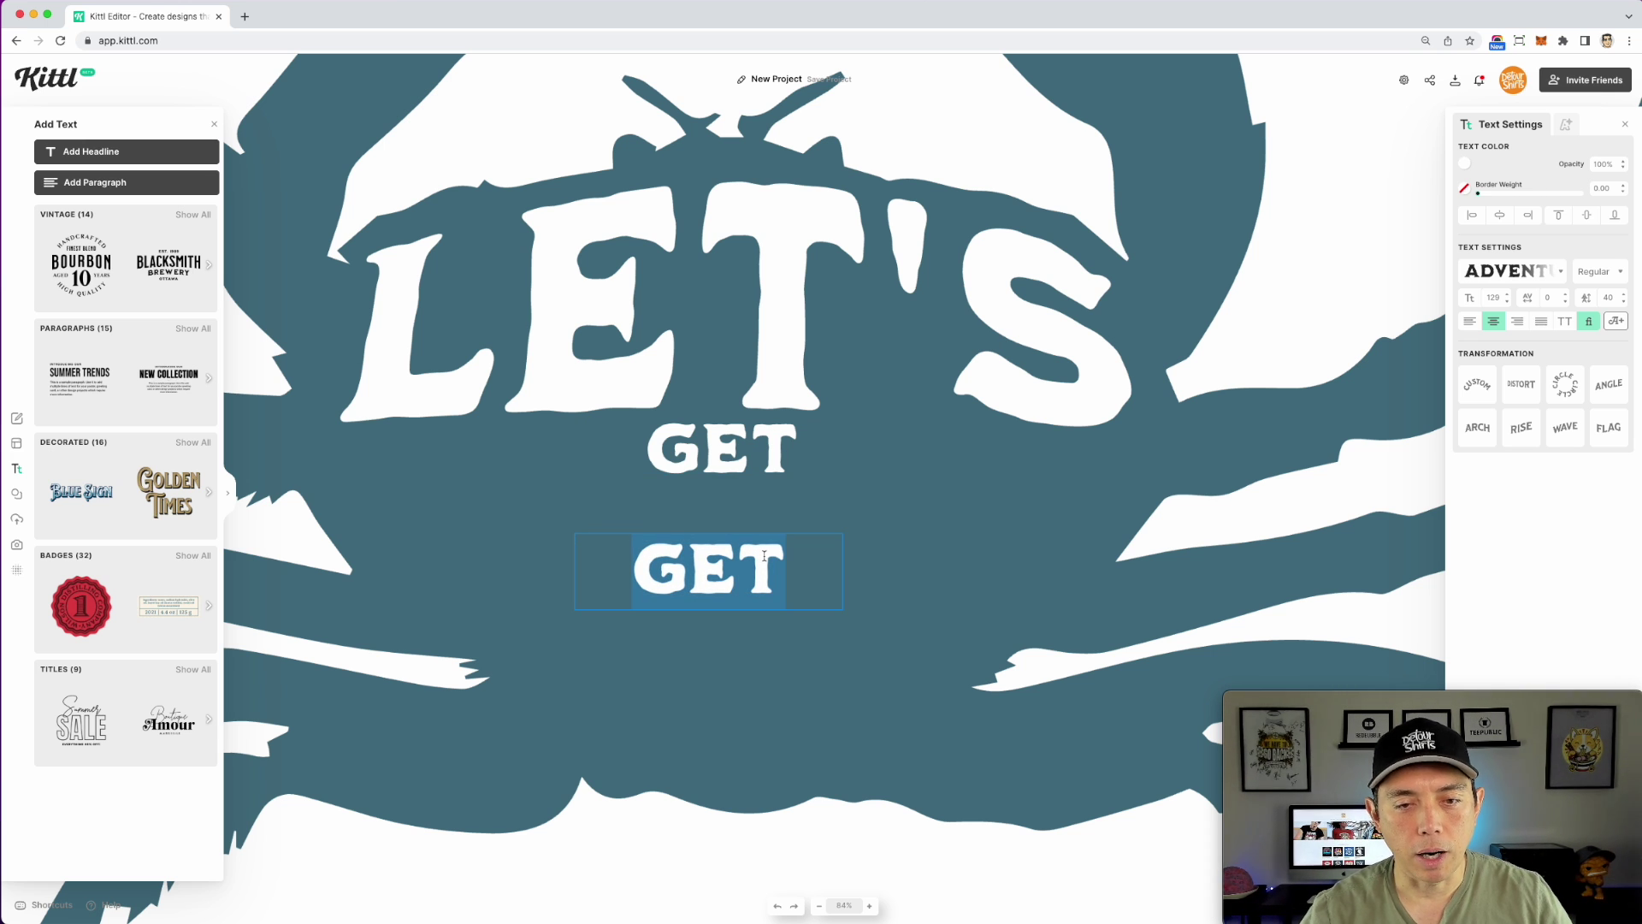
text(CRA)
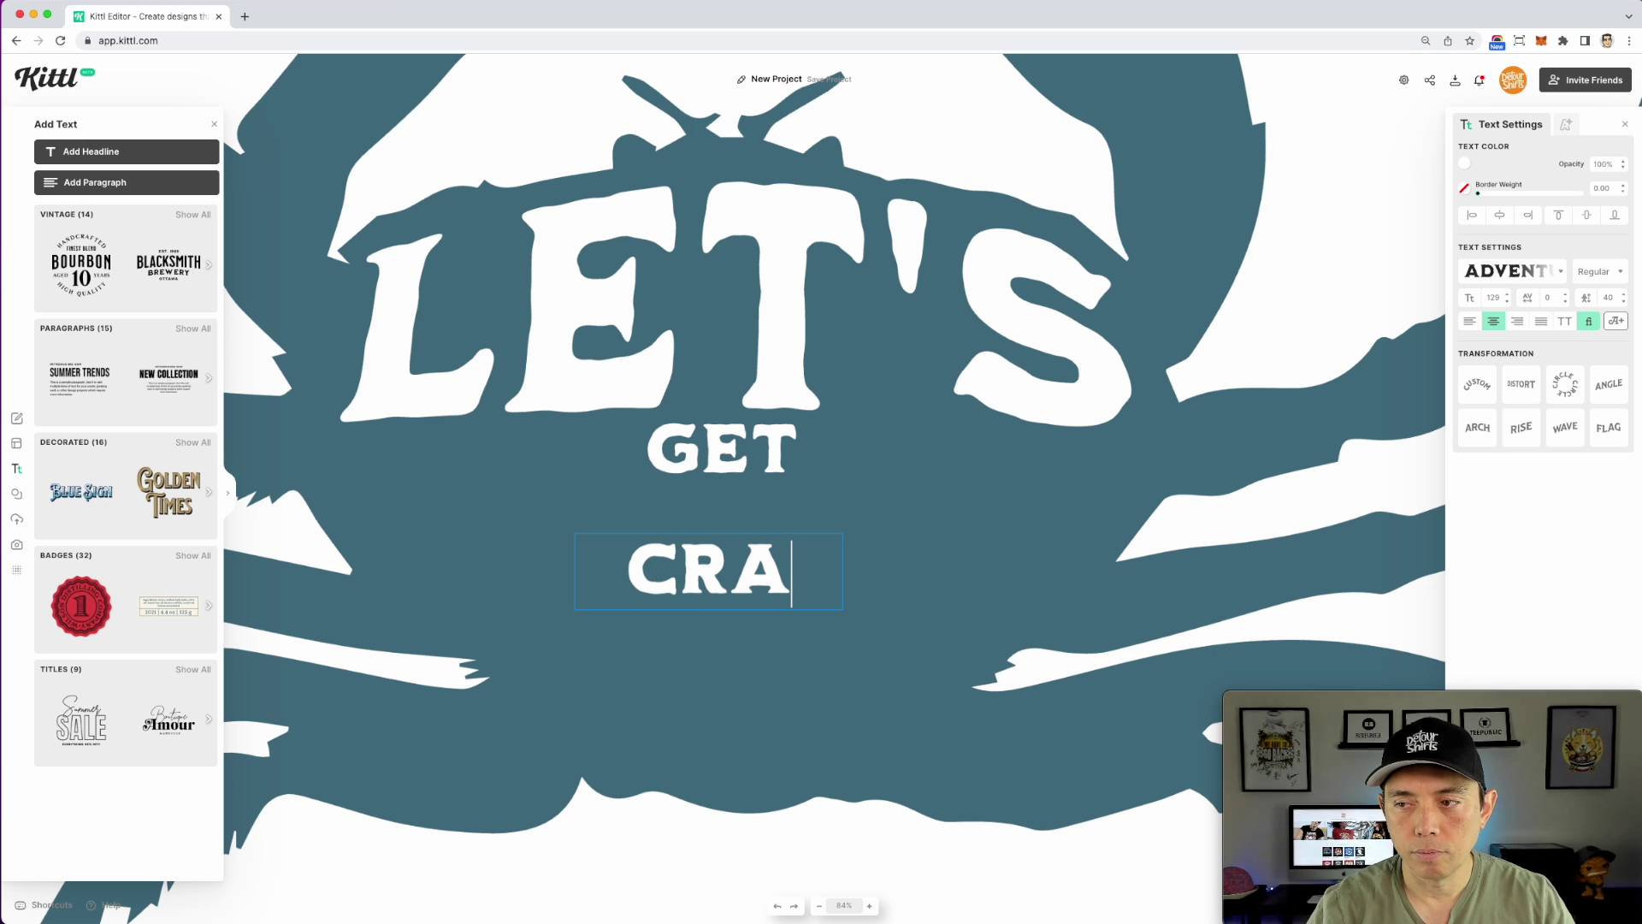
text(CKIN')
key(Escape)
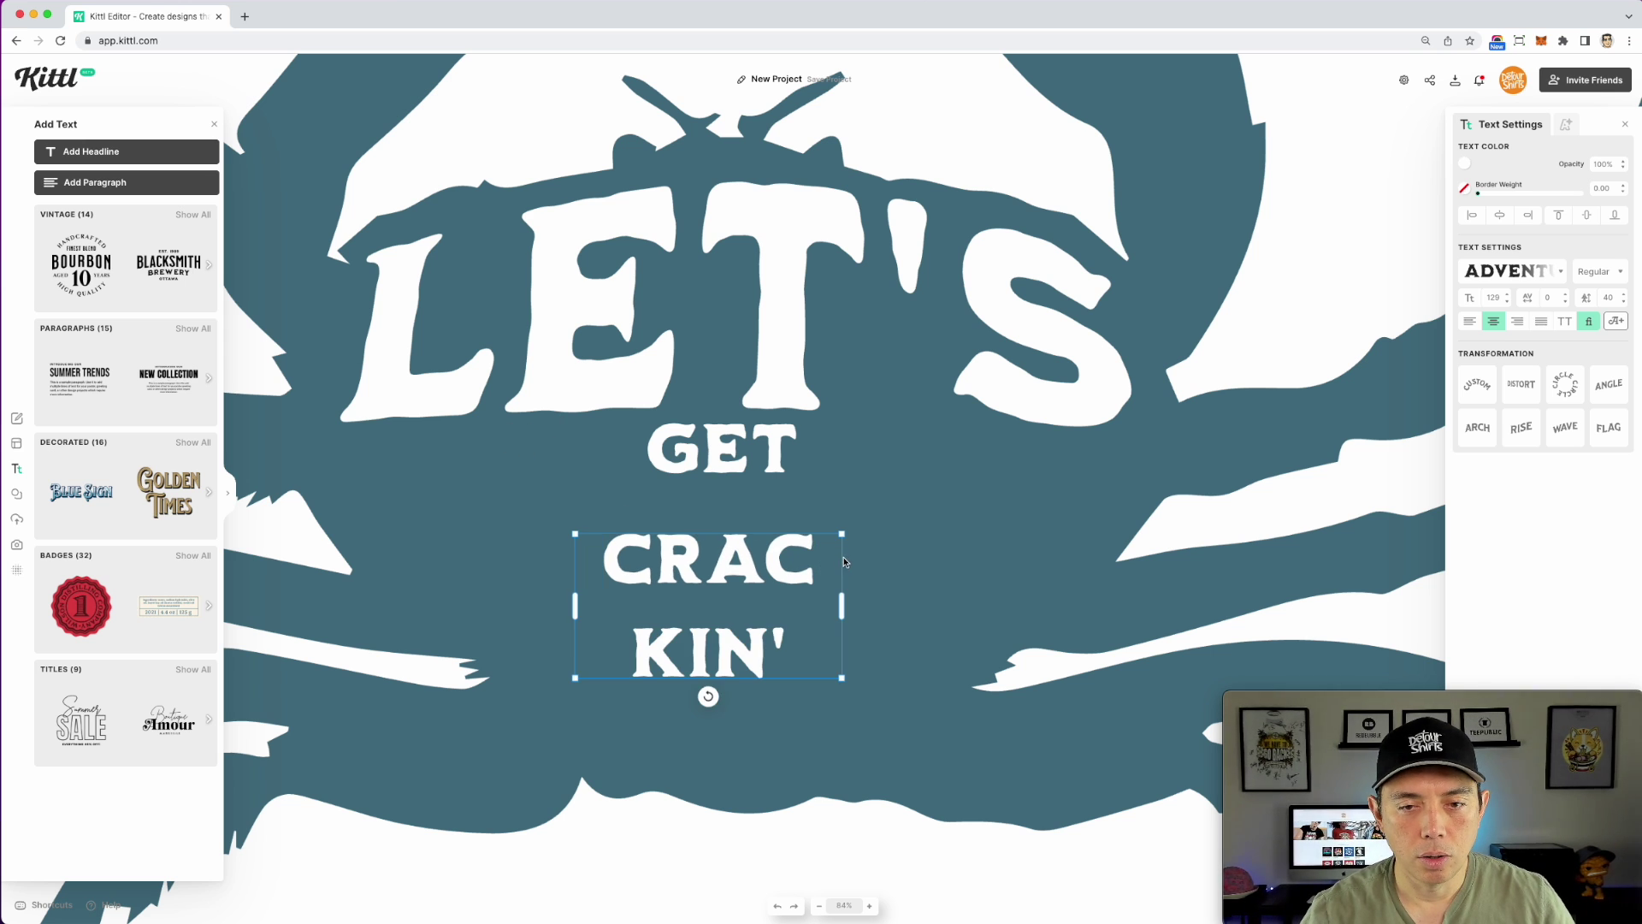
Step: Enlarge the "CRACKIN'" text, widen its box so the word fits on one line, and position it under "GET"
drag(845, 534, 952, 473)
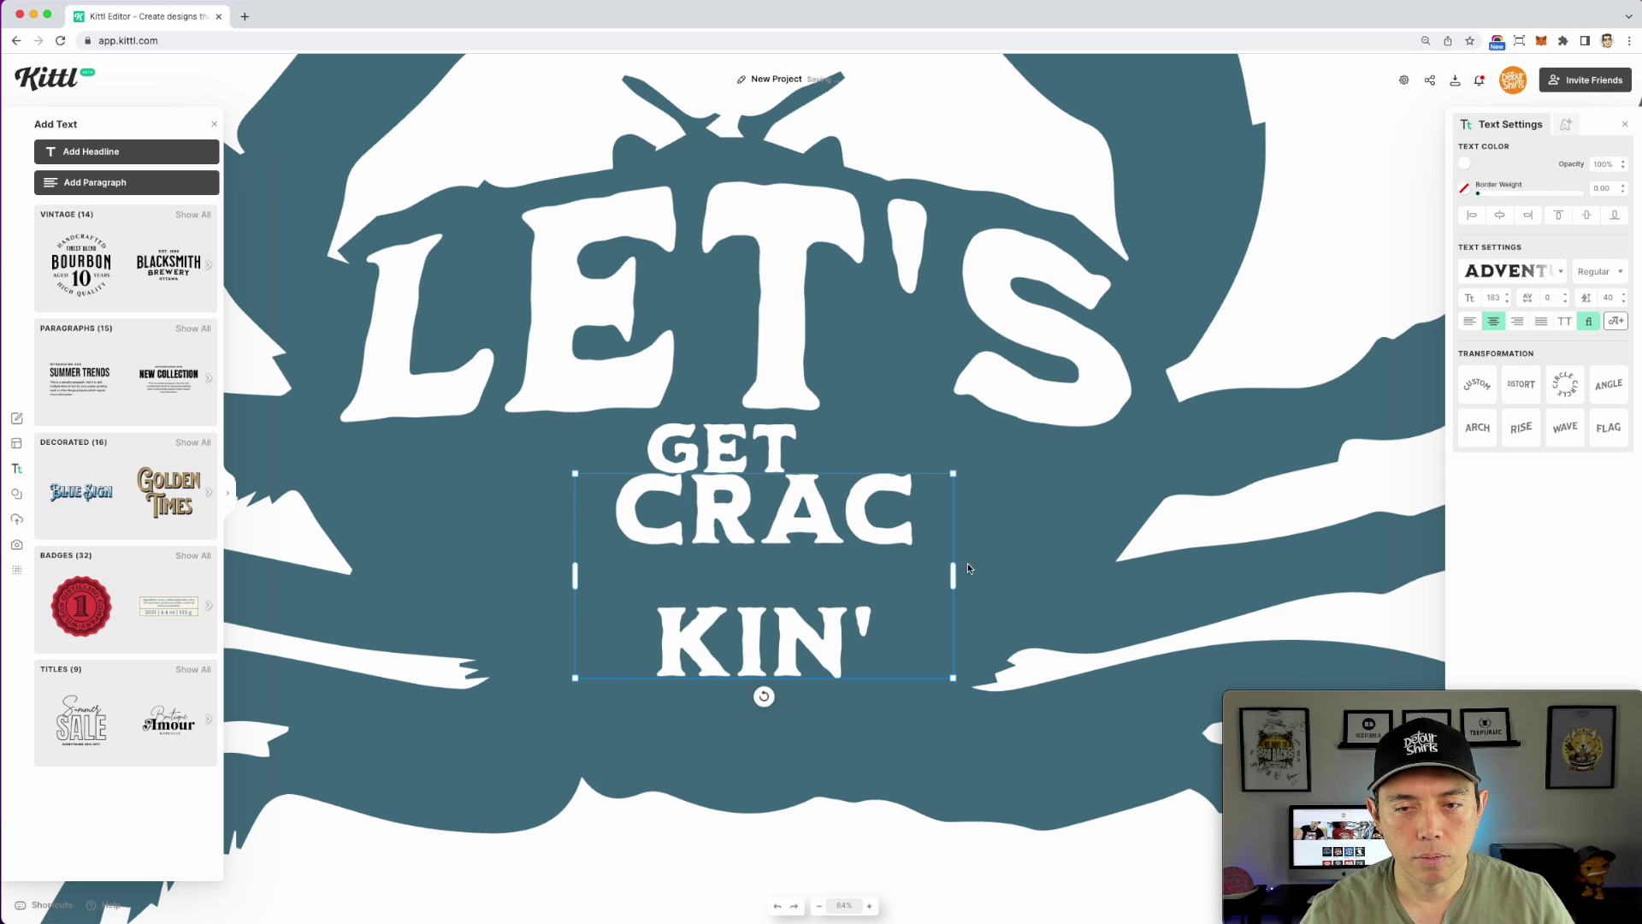
drag(955, 579, 1109, 566)
drag(925, 519, 720, 524)
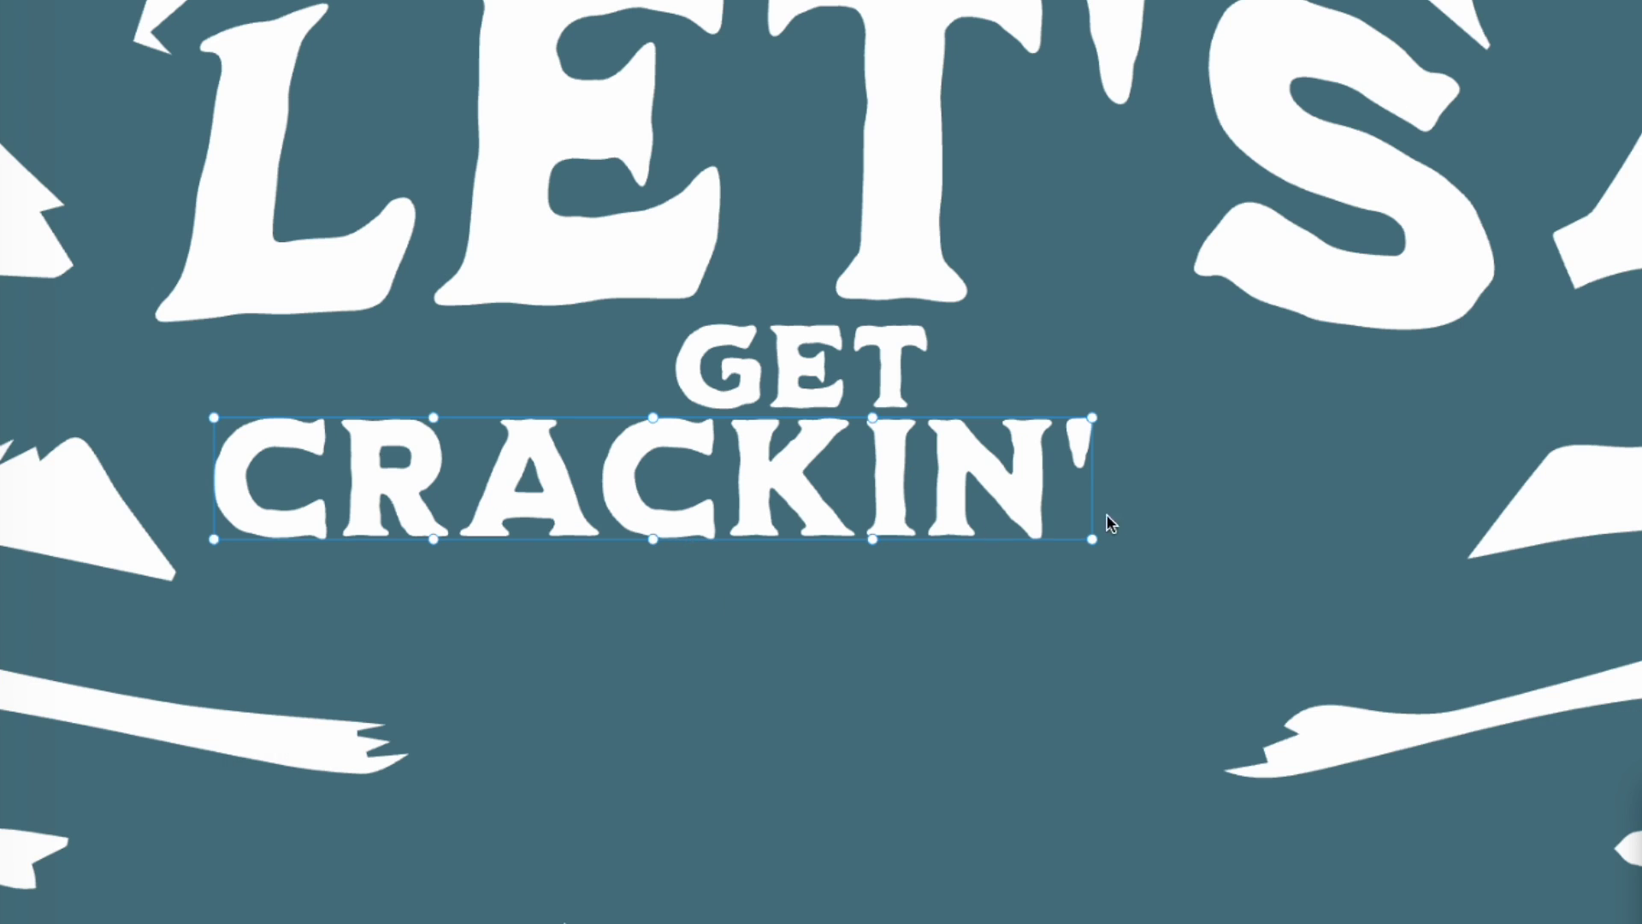
Step: Distort "CRACKIN'" by spreading its corner points across the crab's body and bowing its lower edge down toward the bottom of the shell
drag(1095, 537, 1360, 577)
drag(1196, 416, 1463, 383)
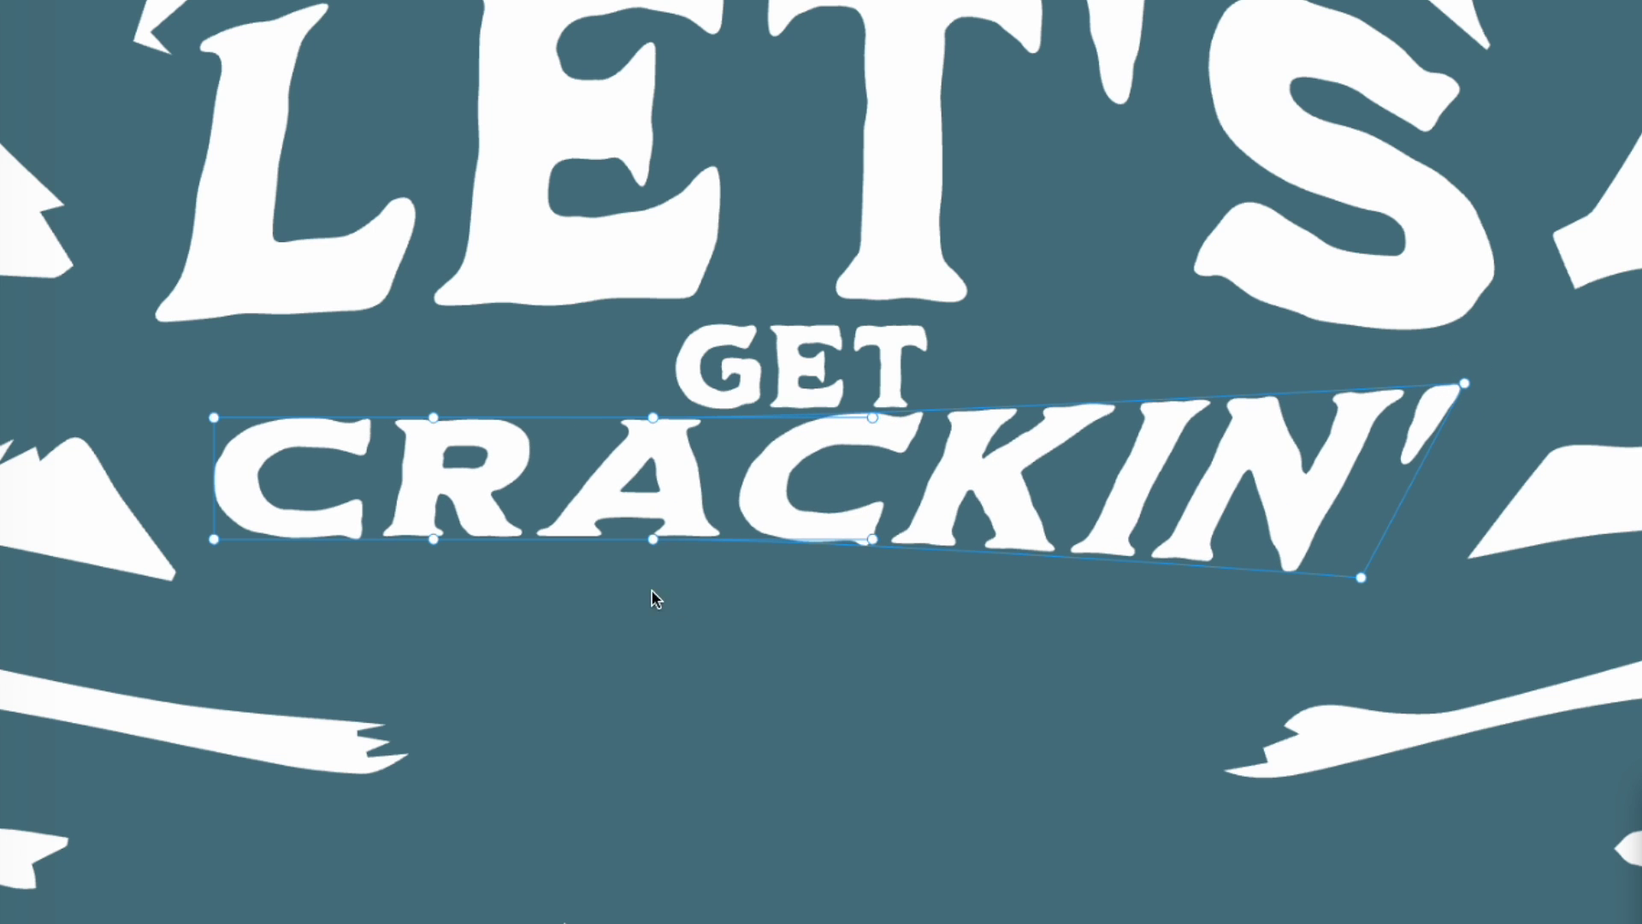
drag(653, 540, 856, 911)
drag(1362, 579, 1437, 595)
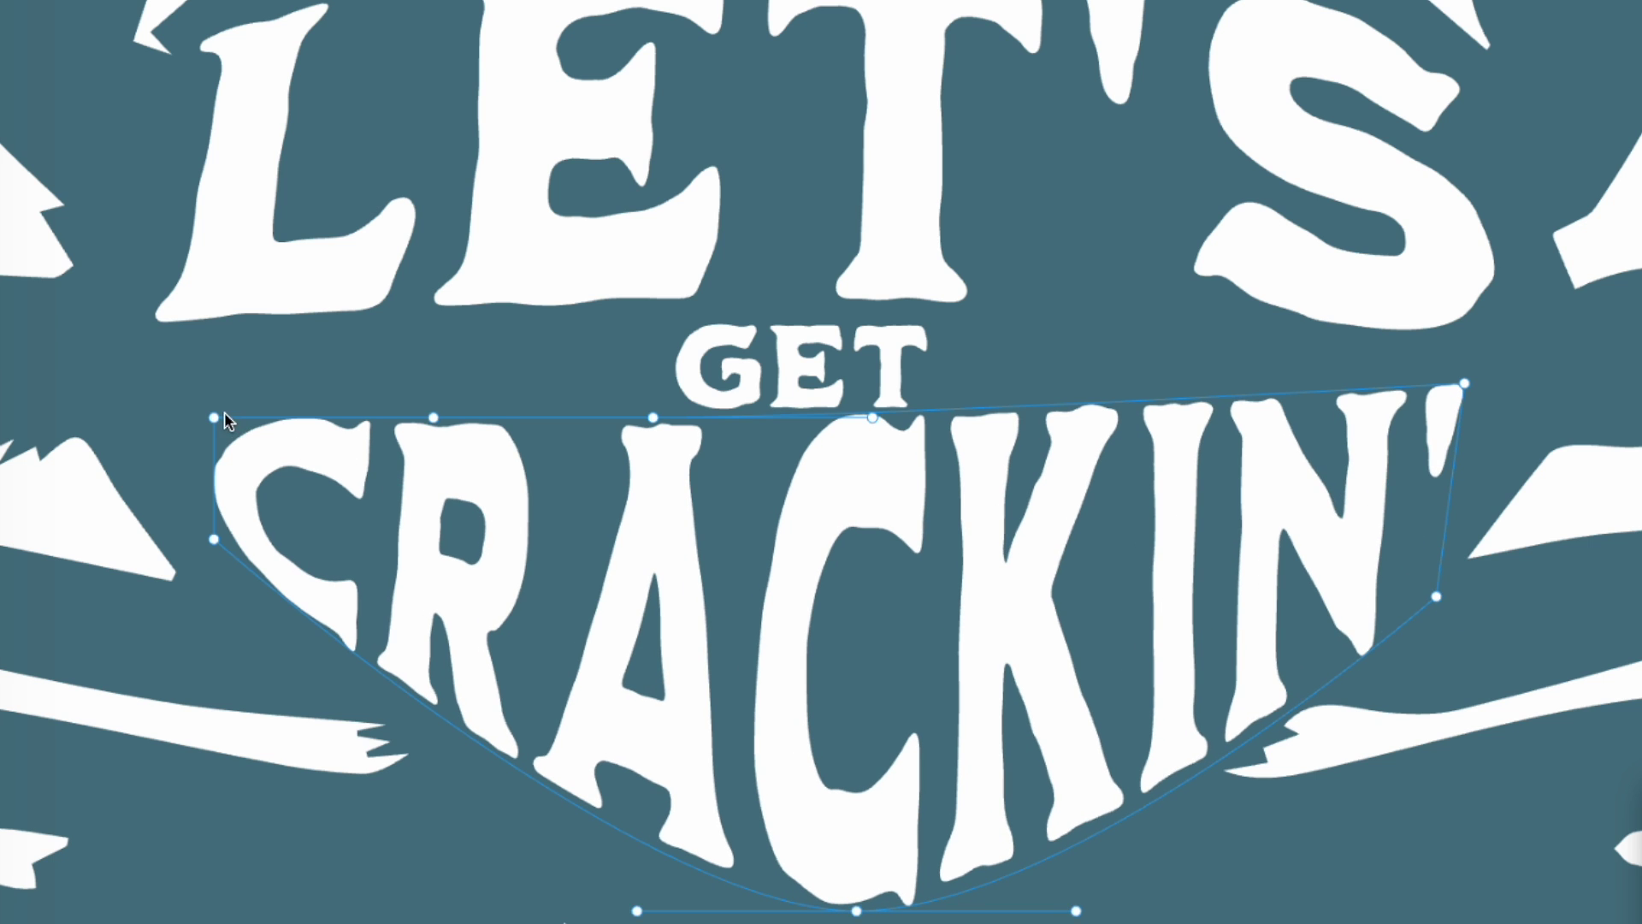
drag(214, 418, 203, 396)
drag(215, 536, 188, 586)
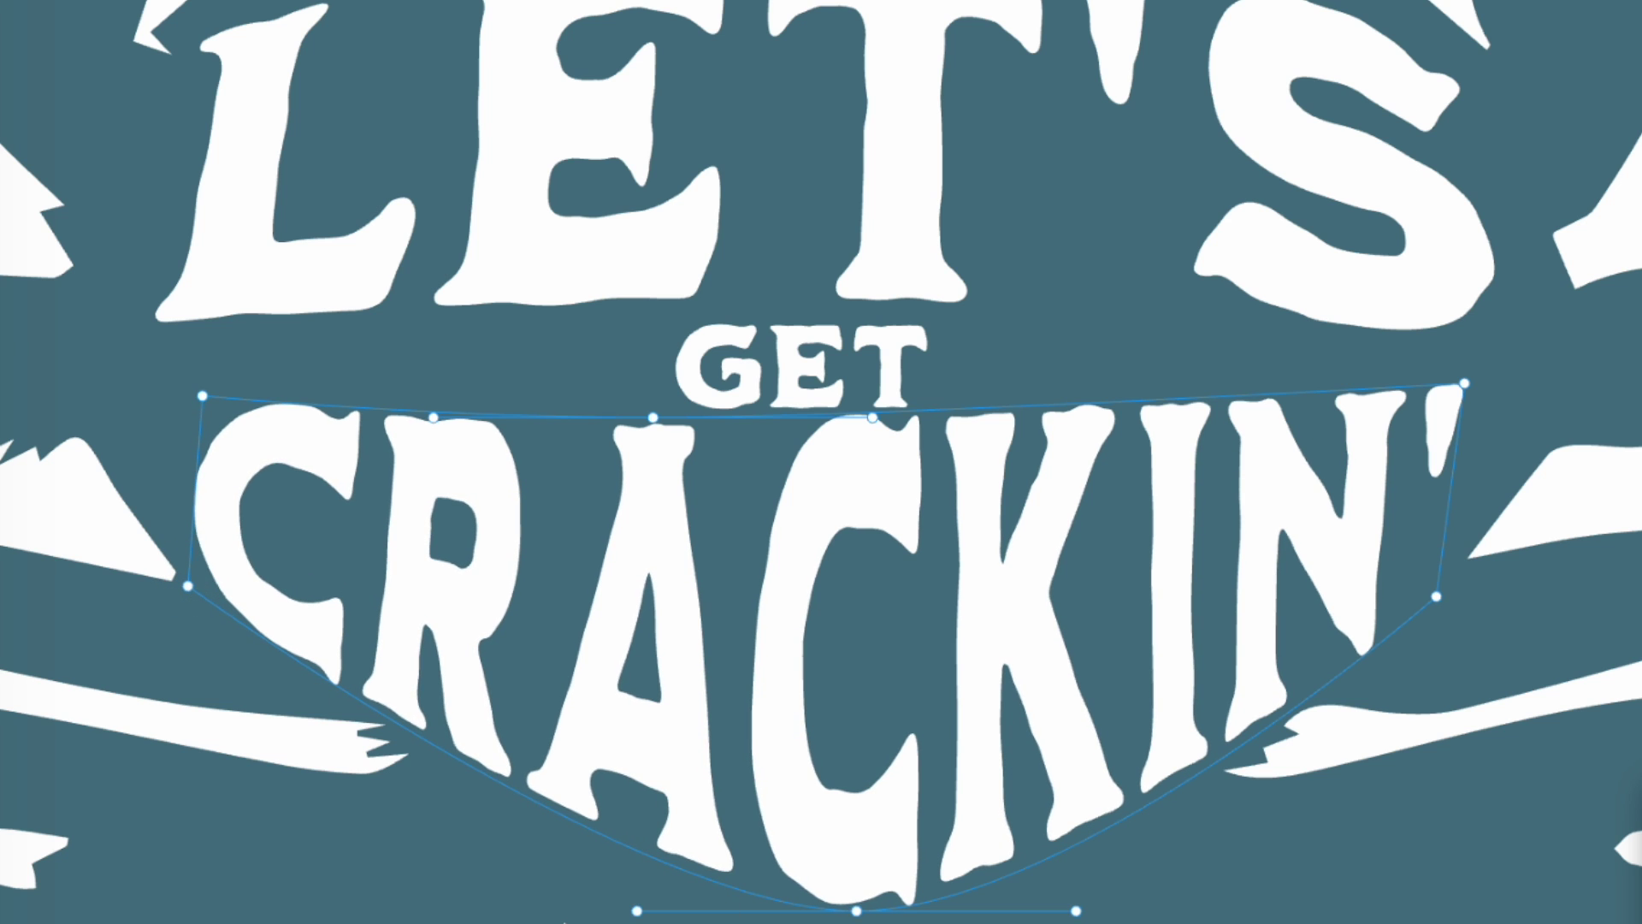
Step: Broaden the lower curve of "CRACKIN'", adjust its upper edge, and shift "GET" slightly right between the two words
drag(1076, 912, 1208, 919)
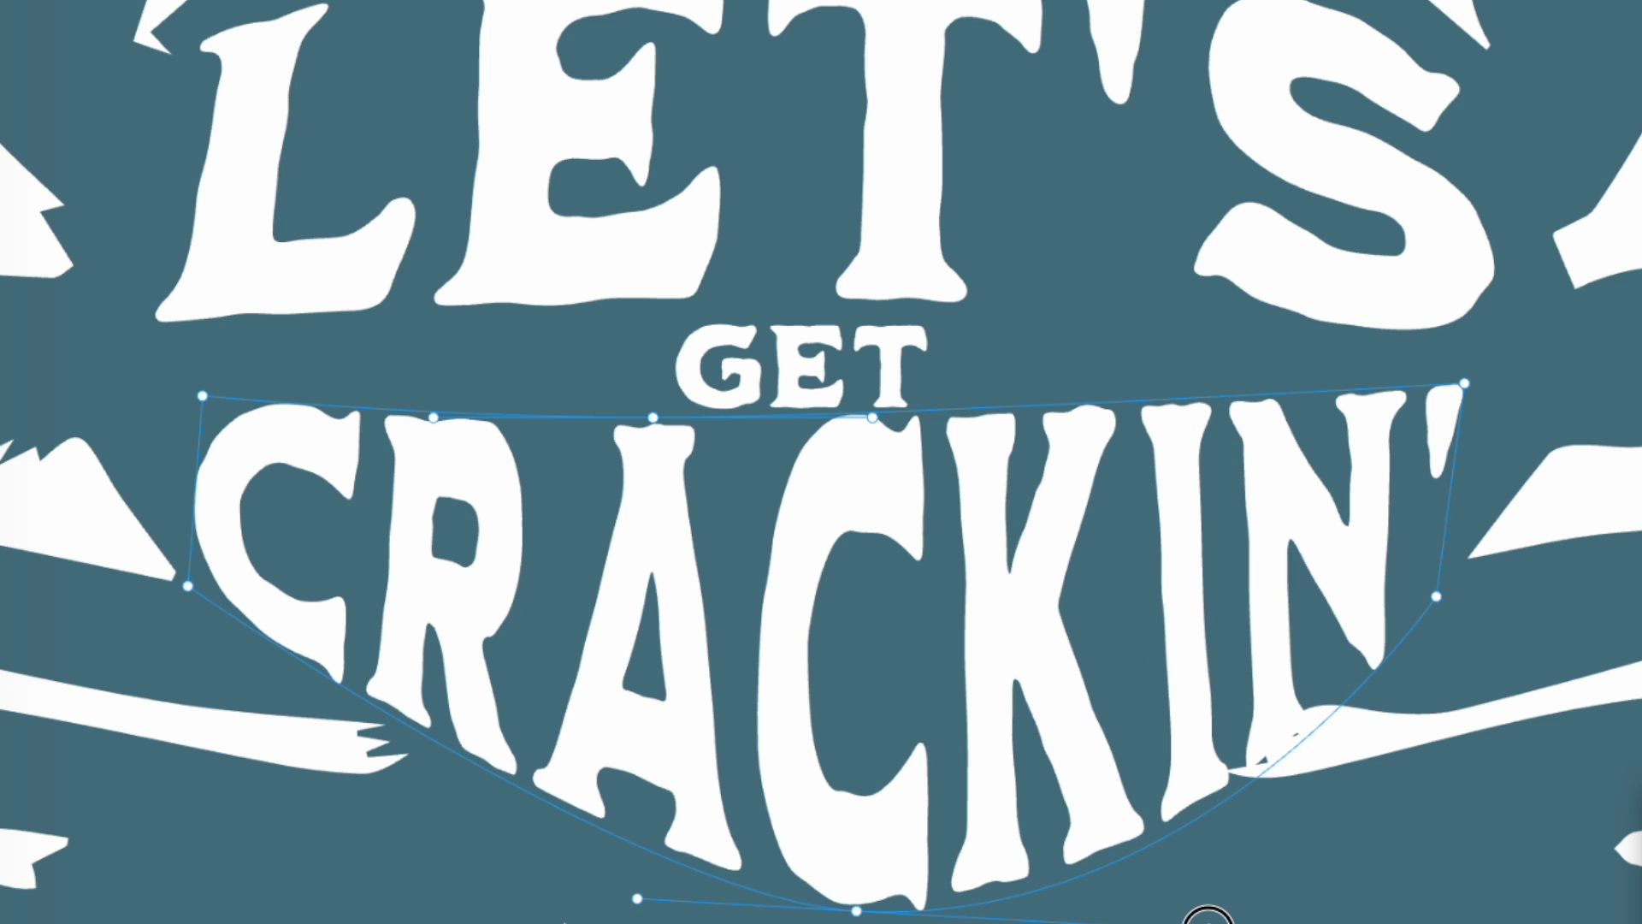
drag(638, 898, 548, 908)
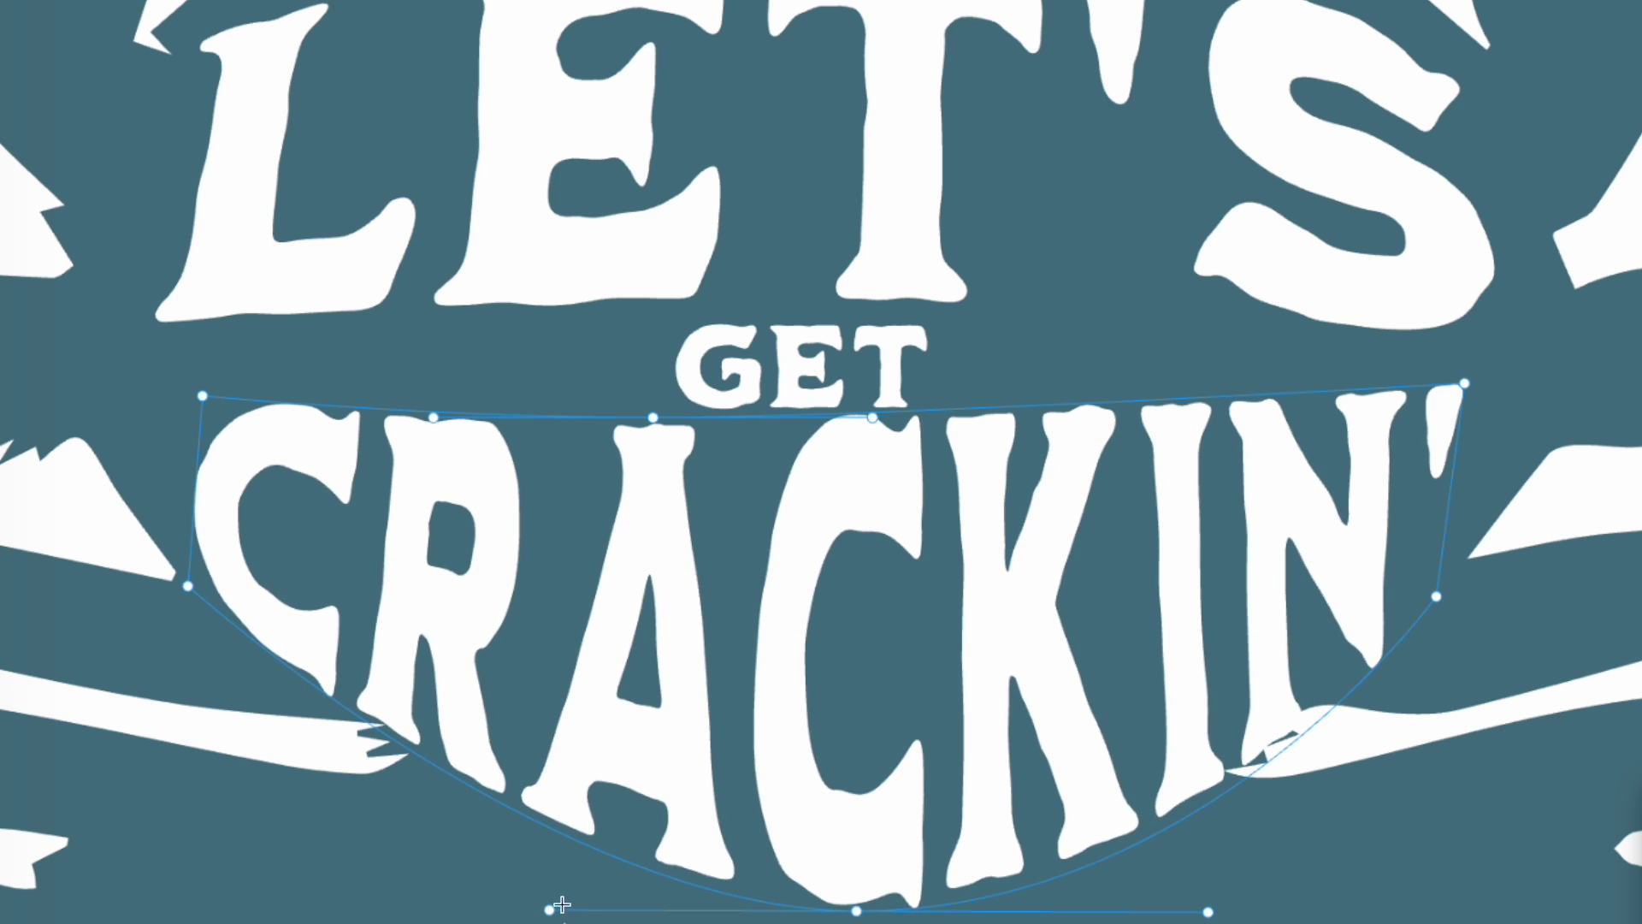
mouse_move(891, 415)
mouse_down()
mouse_move(832, 407)
mouse_move(872, 424)
mouse_up()
drag(647, 418, 901, 337)
click(858, 369)
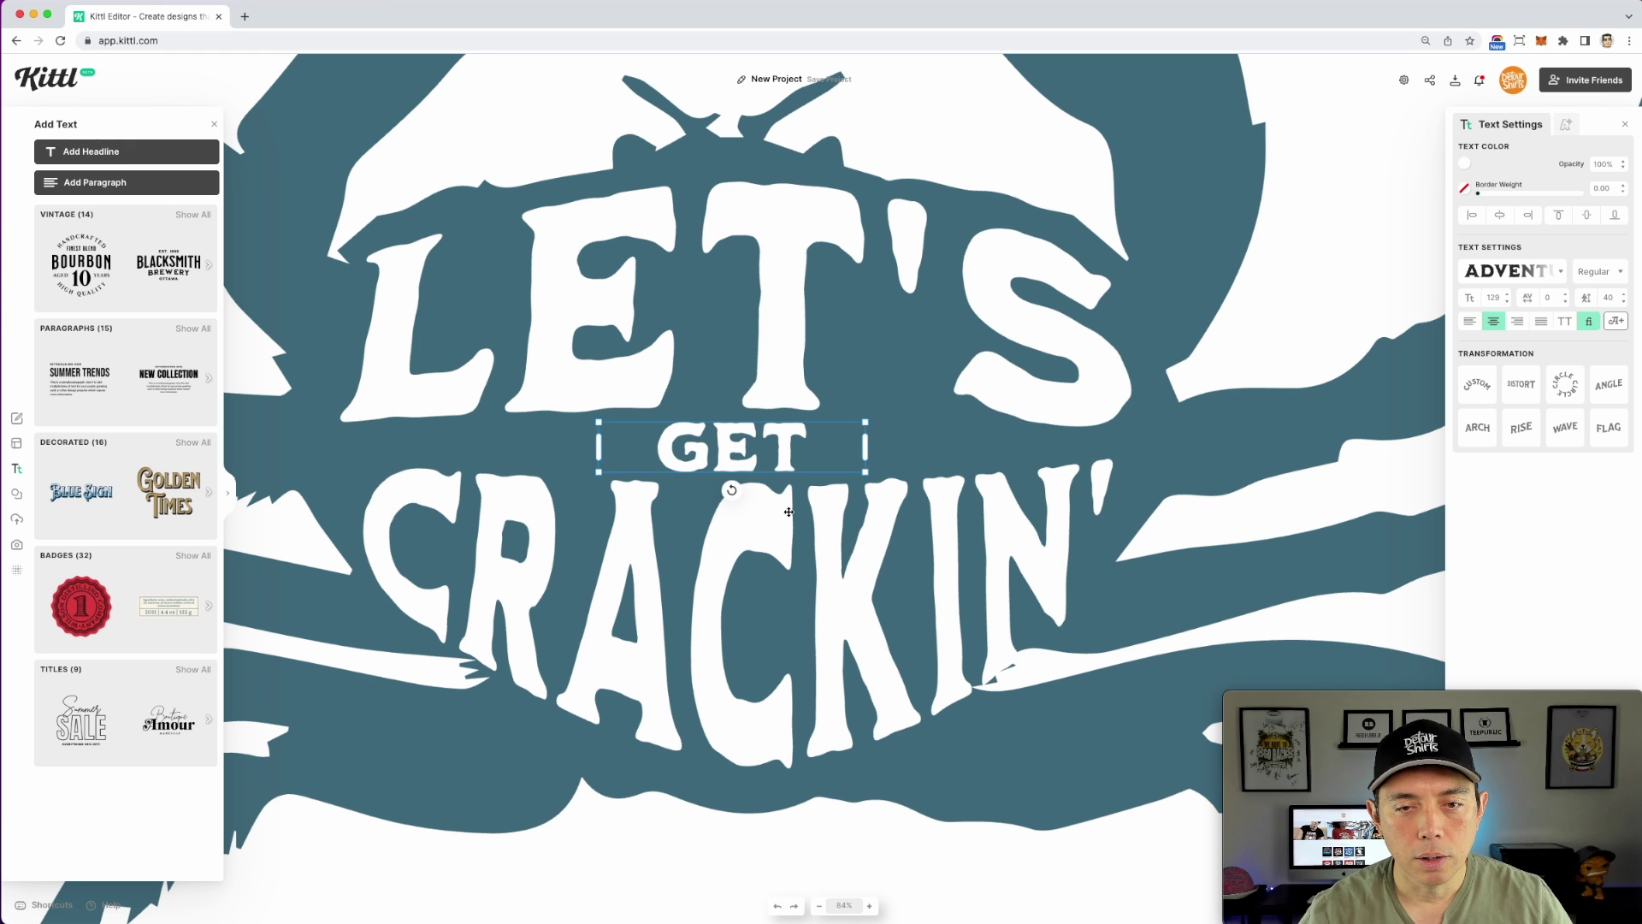
click(789, 512)
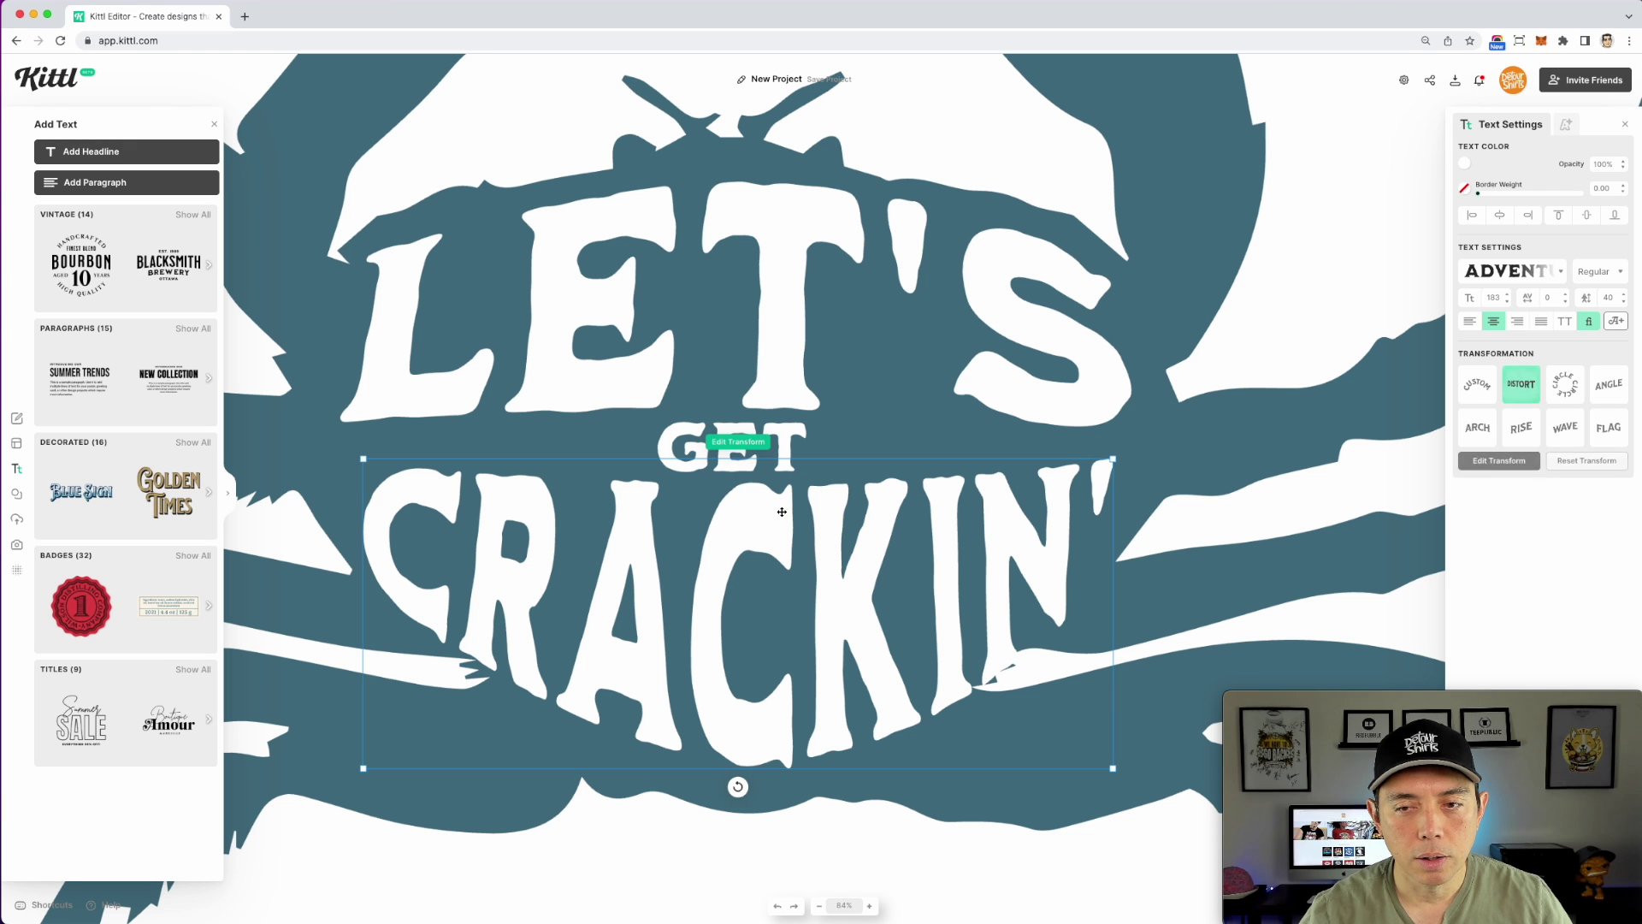
click(1014, 242)
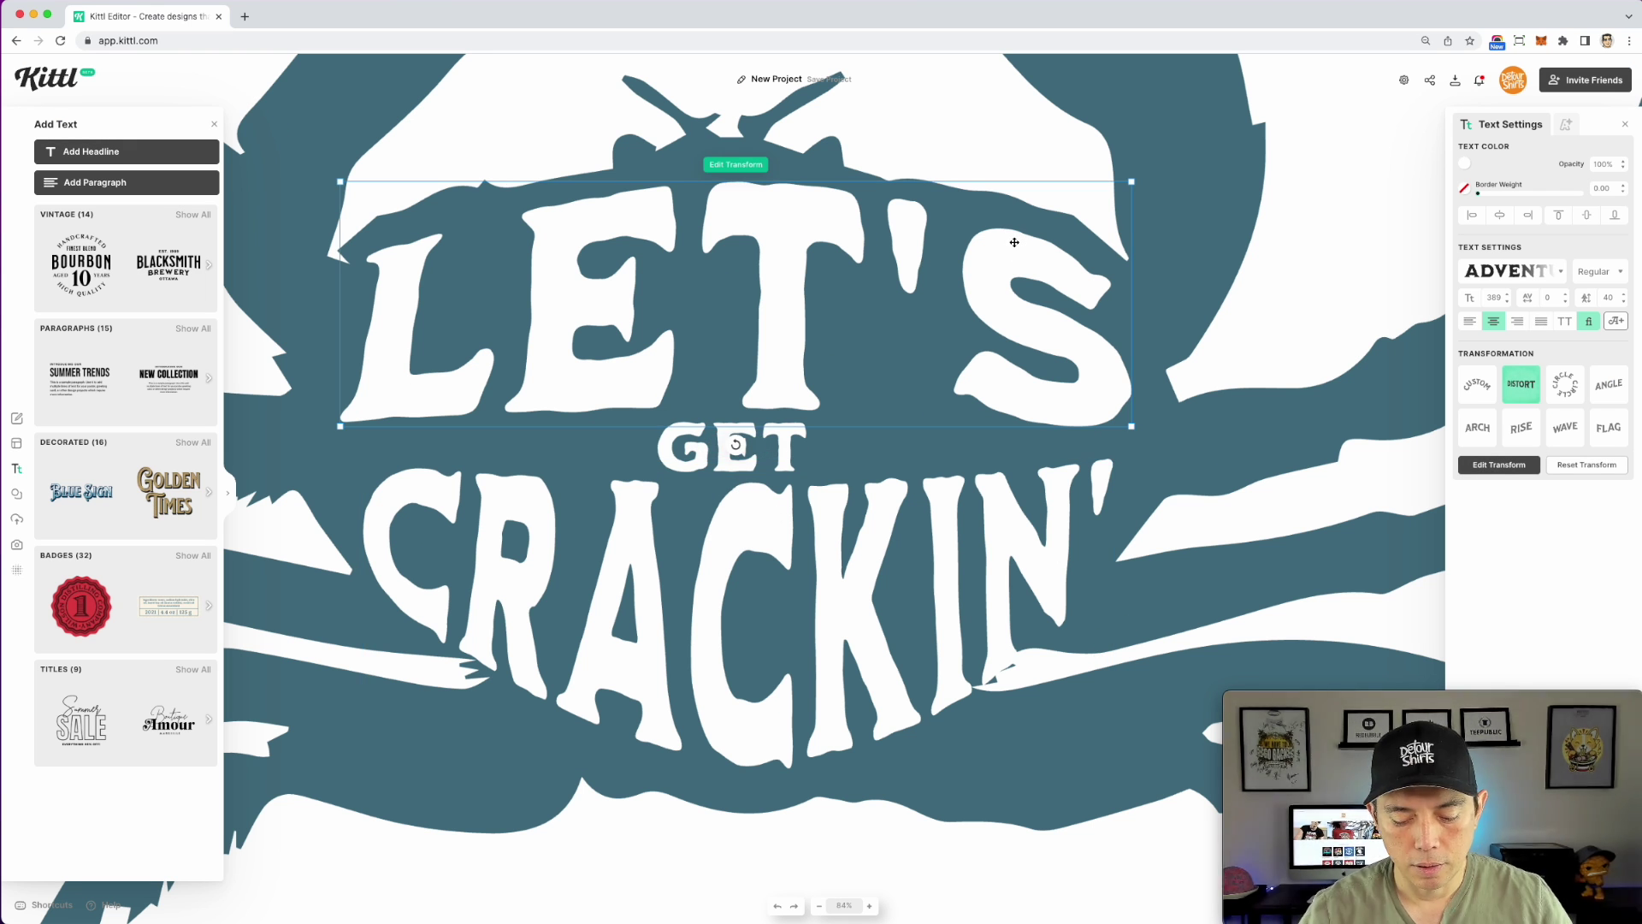
scroll(940, 258, down, 3)
scroll(940, 258, down, 3)
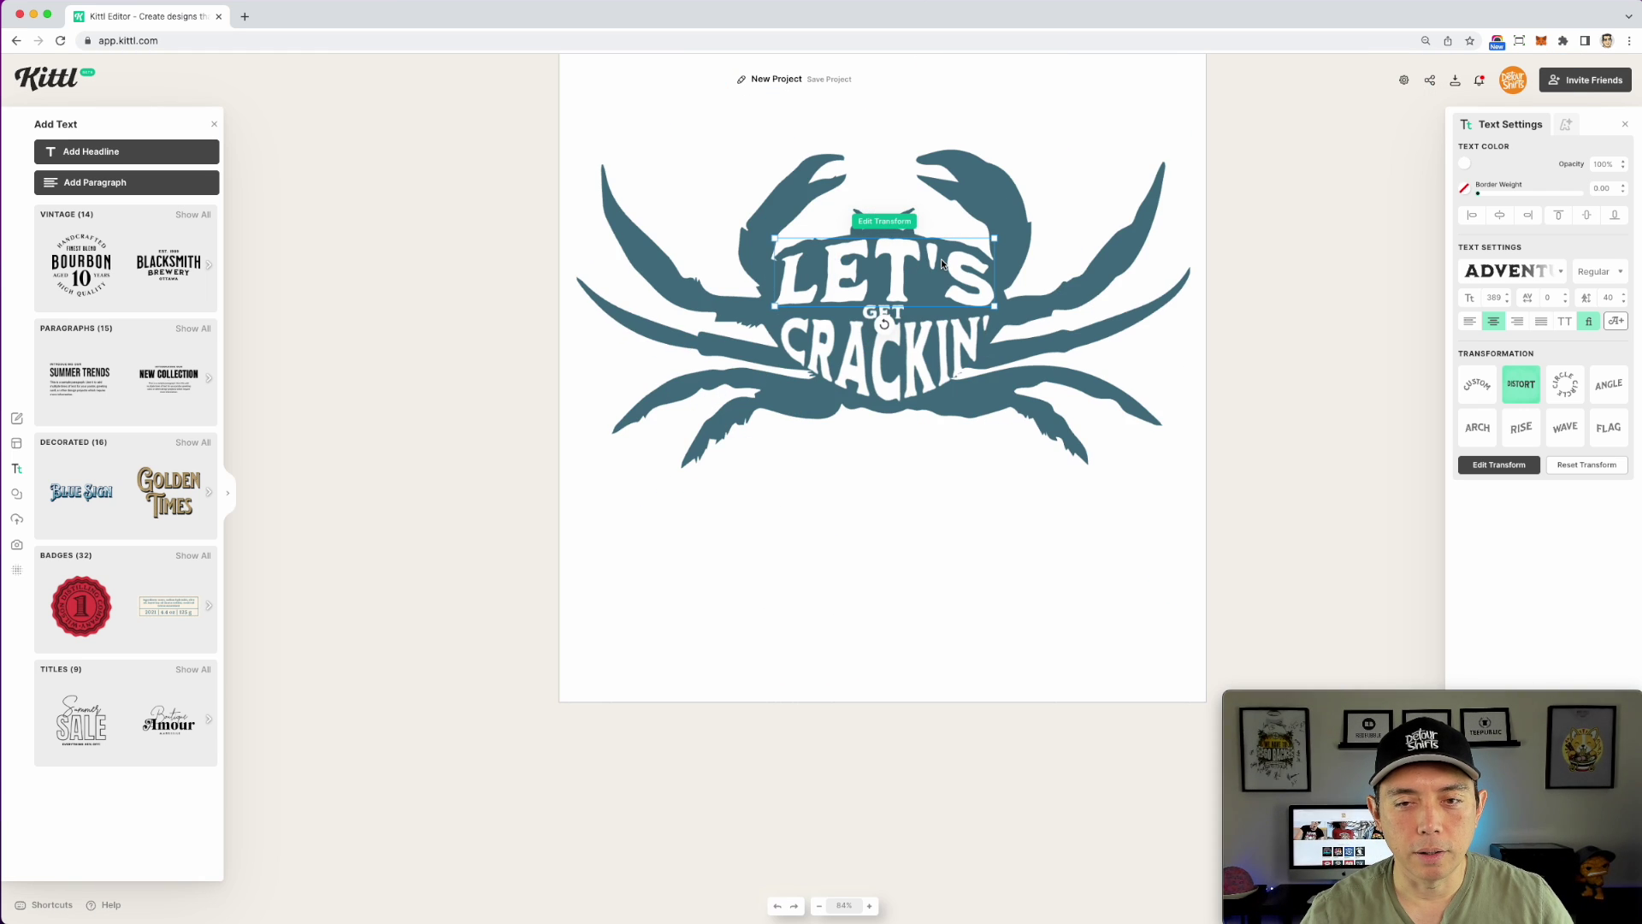
Step: Shrink the "CRACKIN'" text slightly so its lower curve sits inside the crab's shell
scroll(941, 259, up, 3)
click(1186, 145)
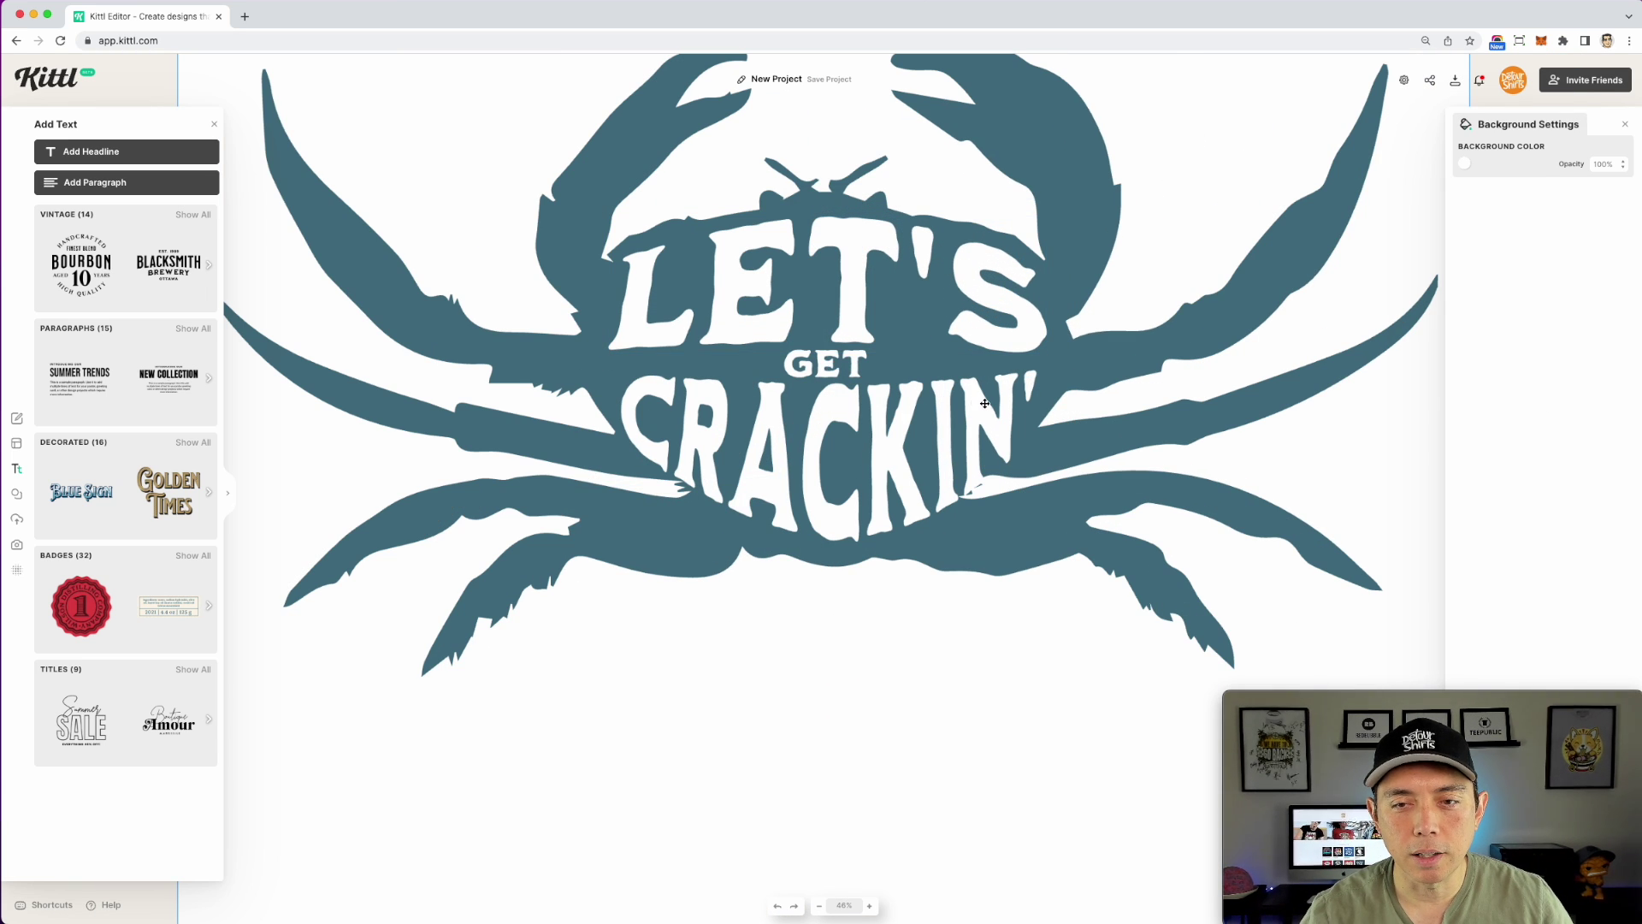
click(1017, 513)
drag(1031, 542, 1025, 536)
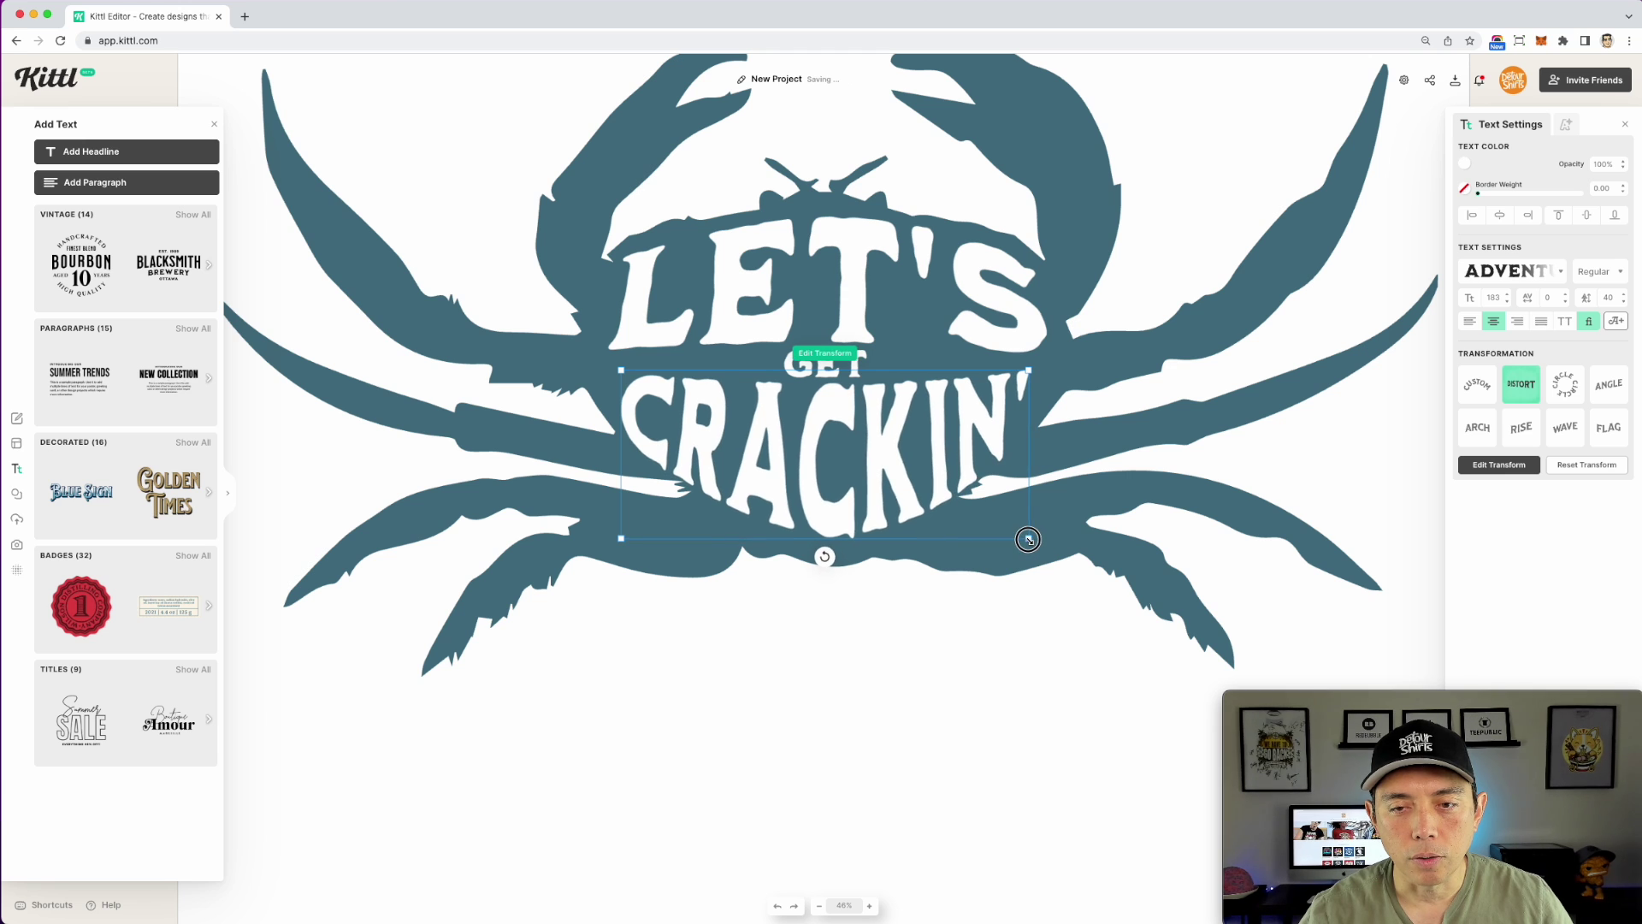
click(856, 618)
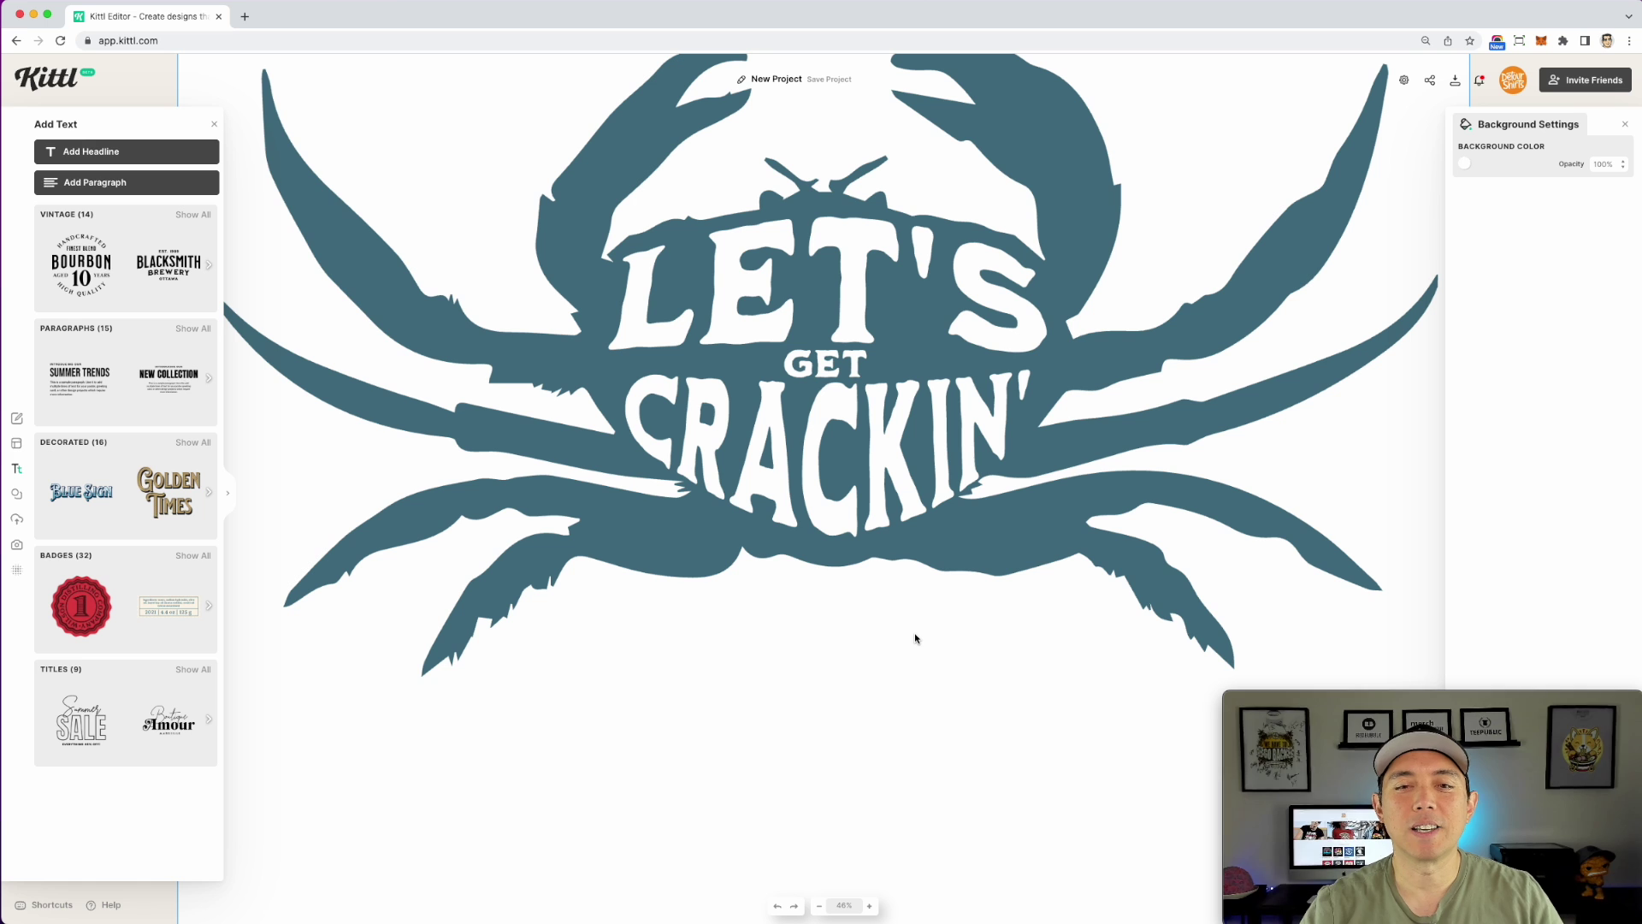
scroll(888, 594, up, 2)
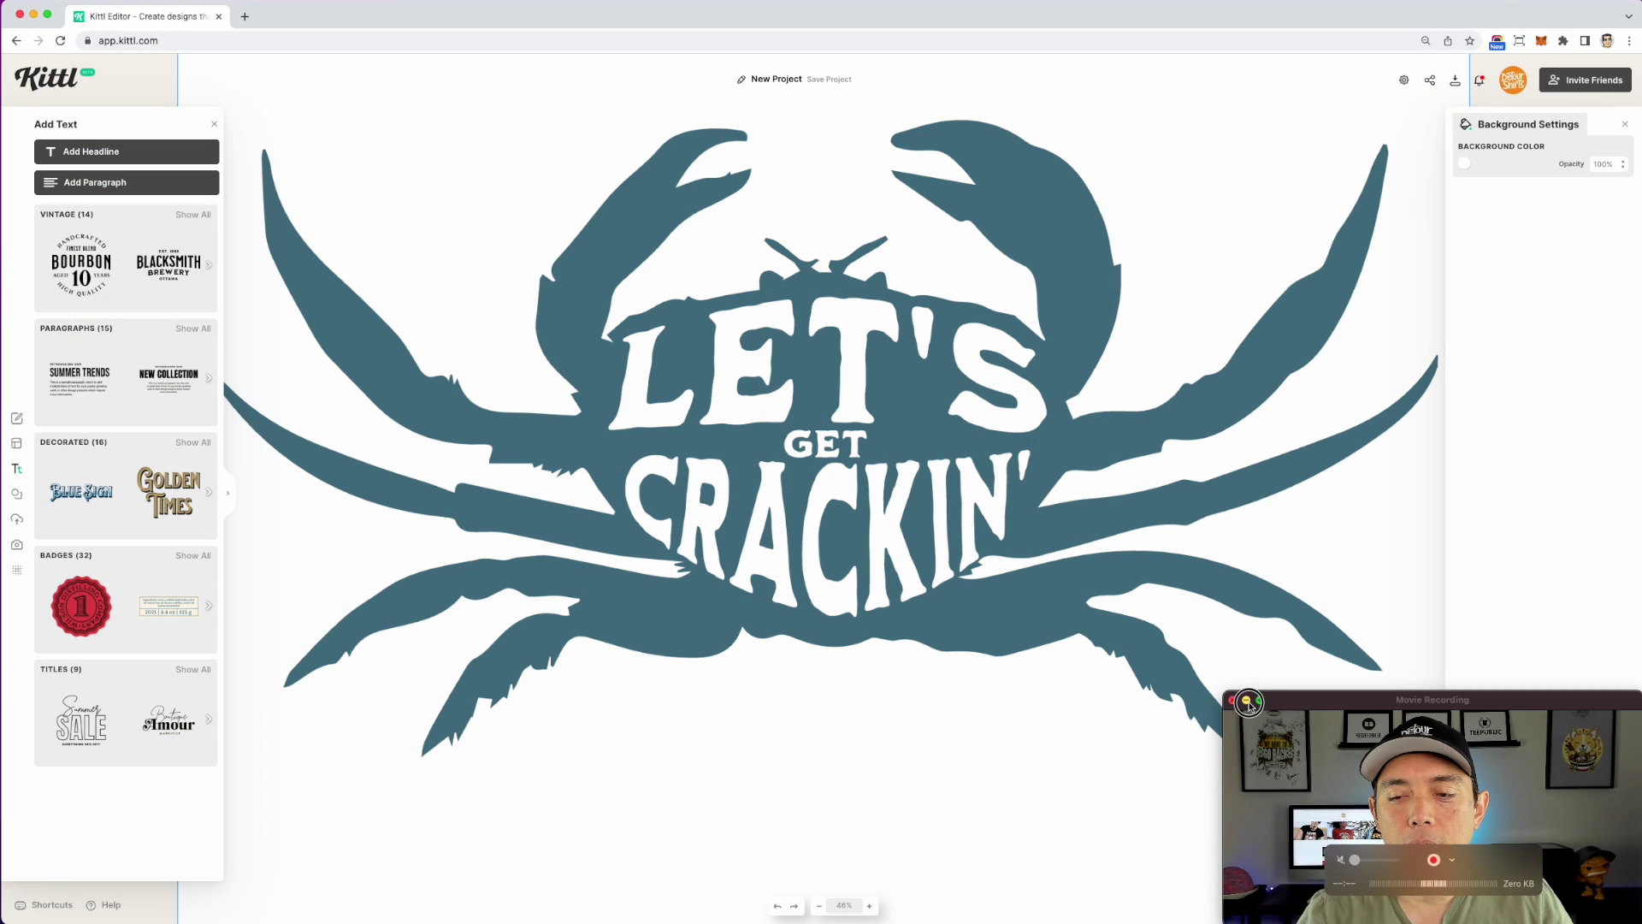
click(1247, 701)
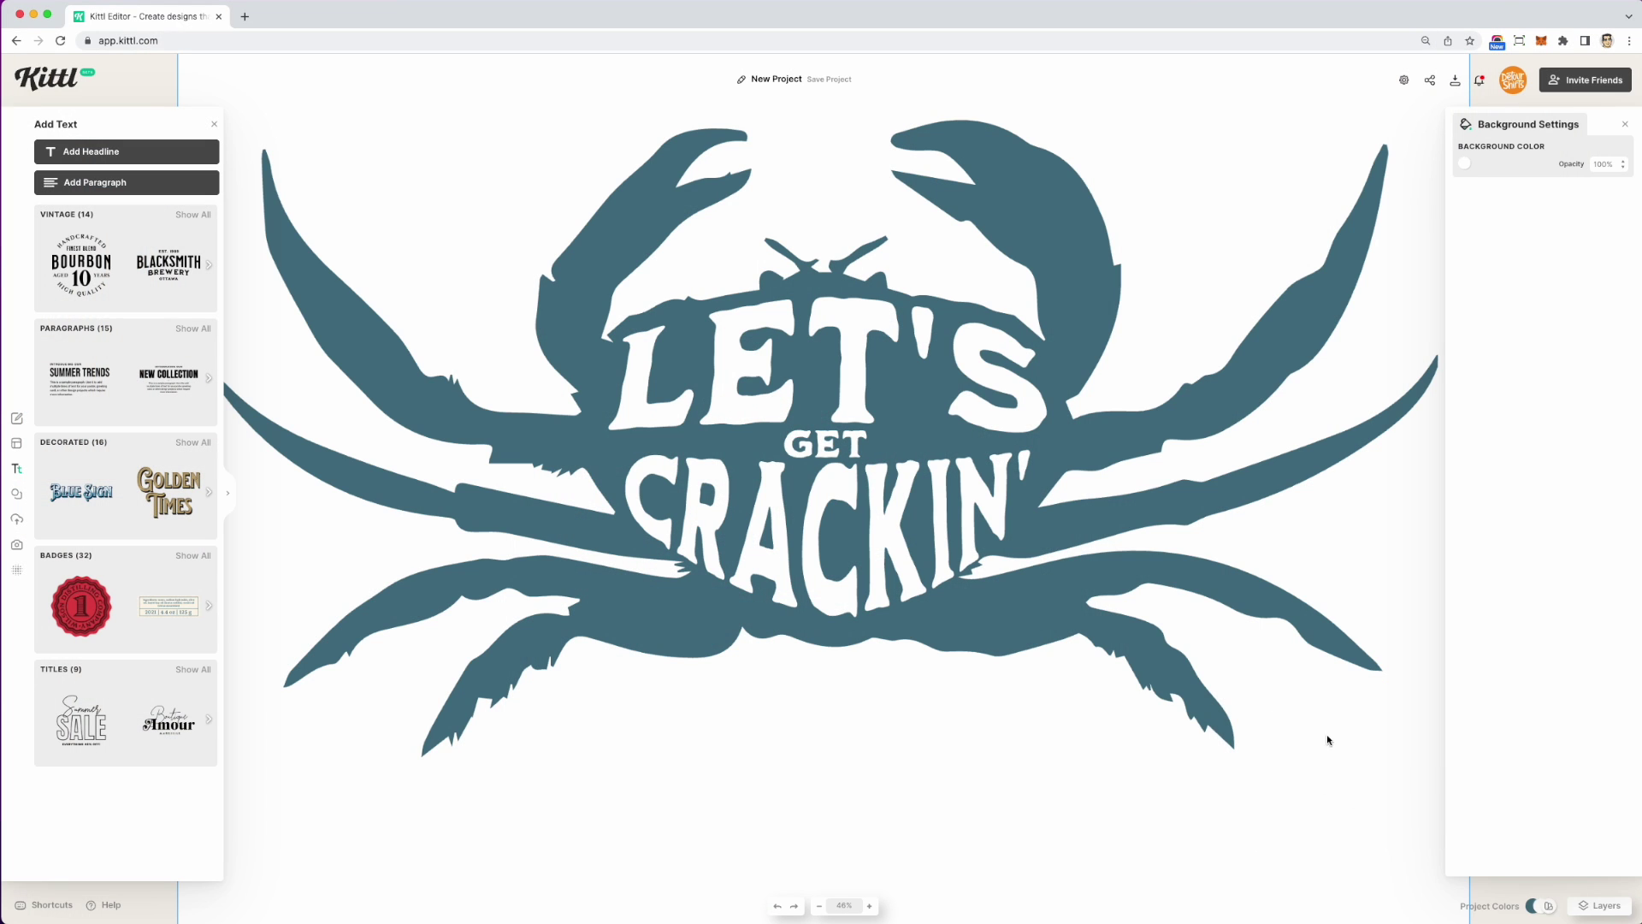
Step: Show the layer list and recolor the crab silhouette to a crimson red
click(1595, 909)
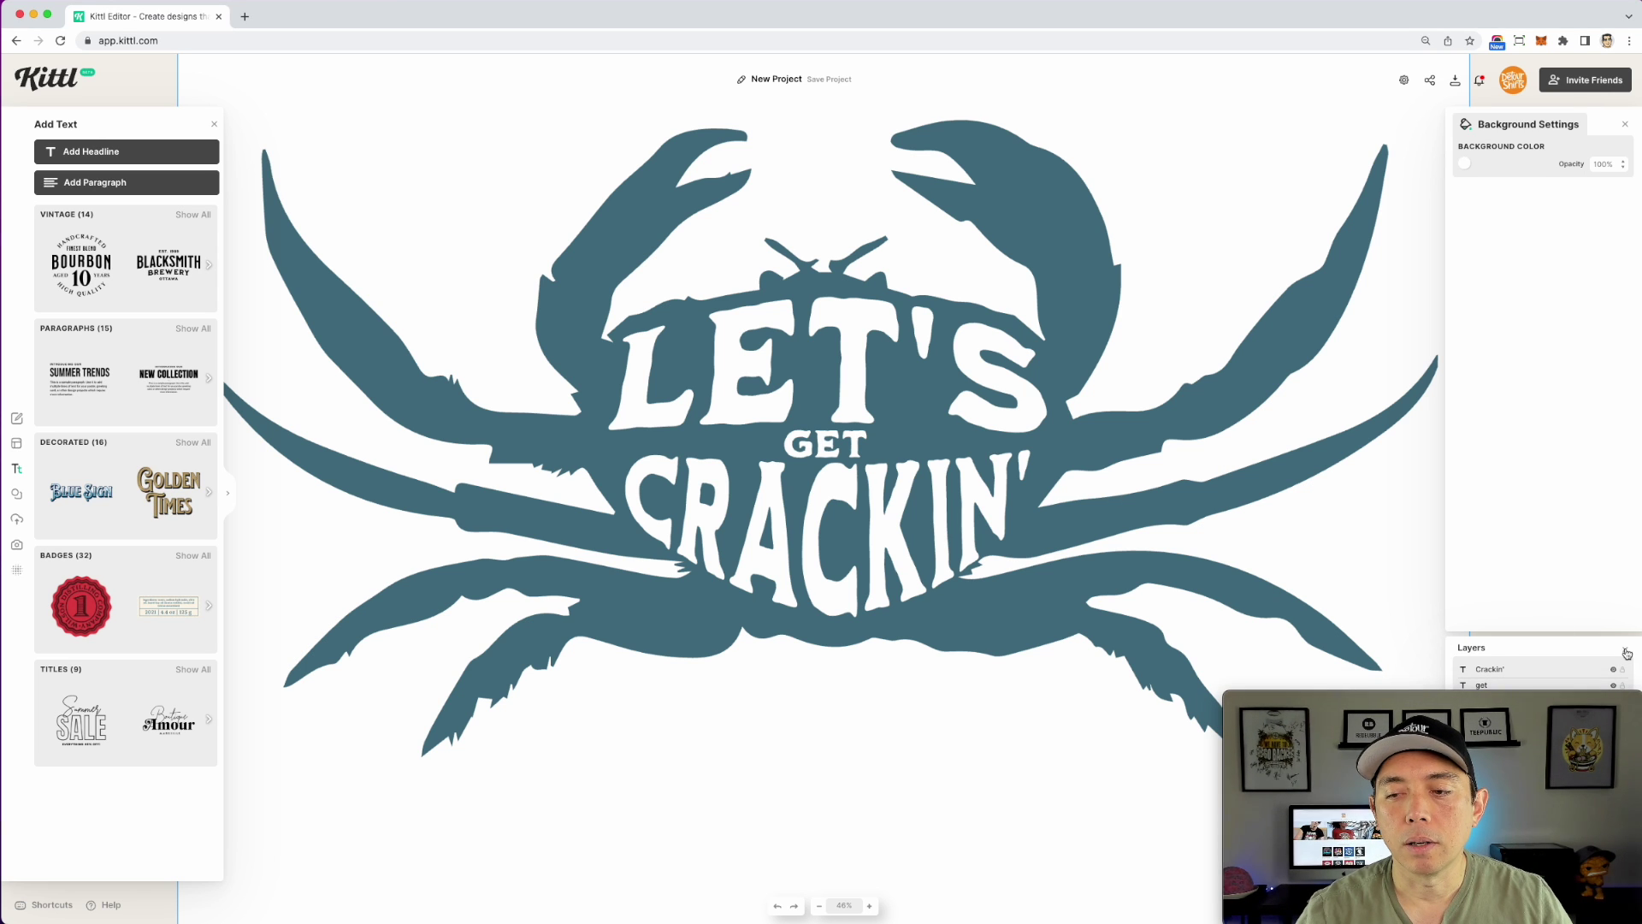
click(1012, 202)
click(1258, 277)
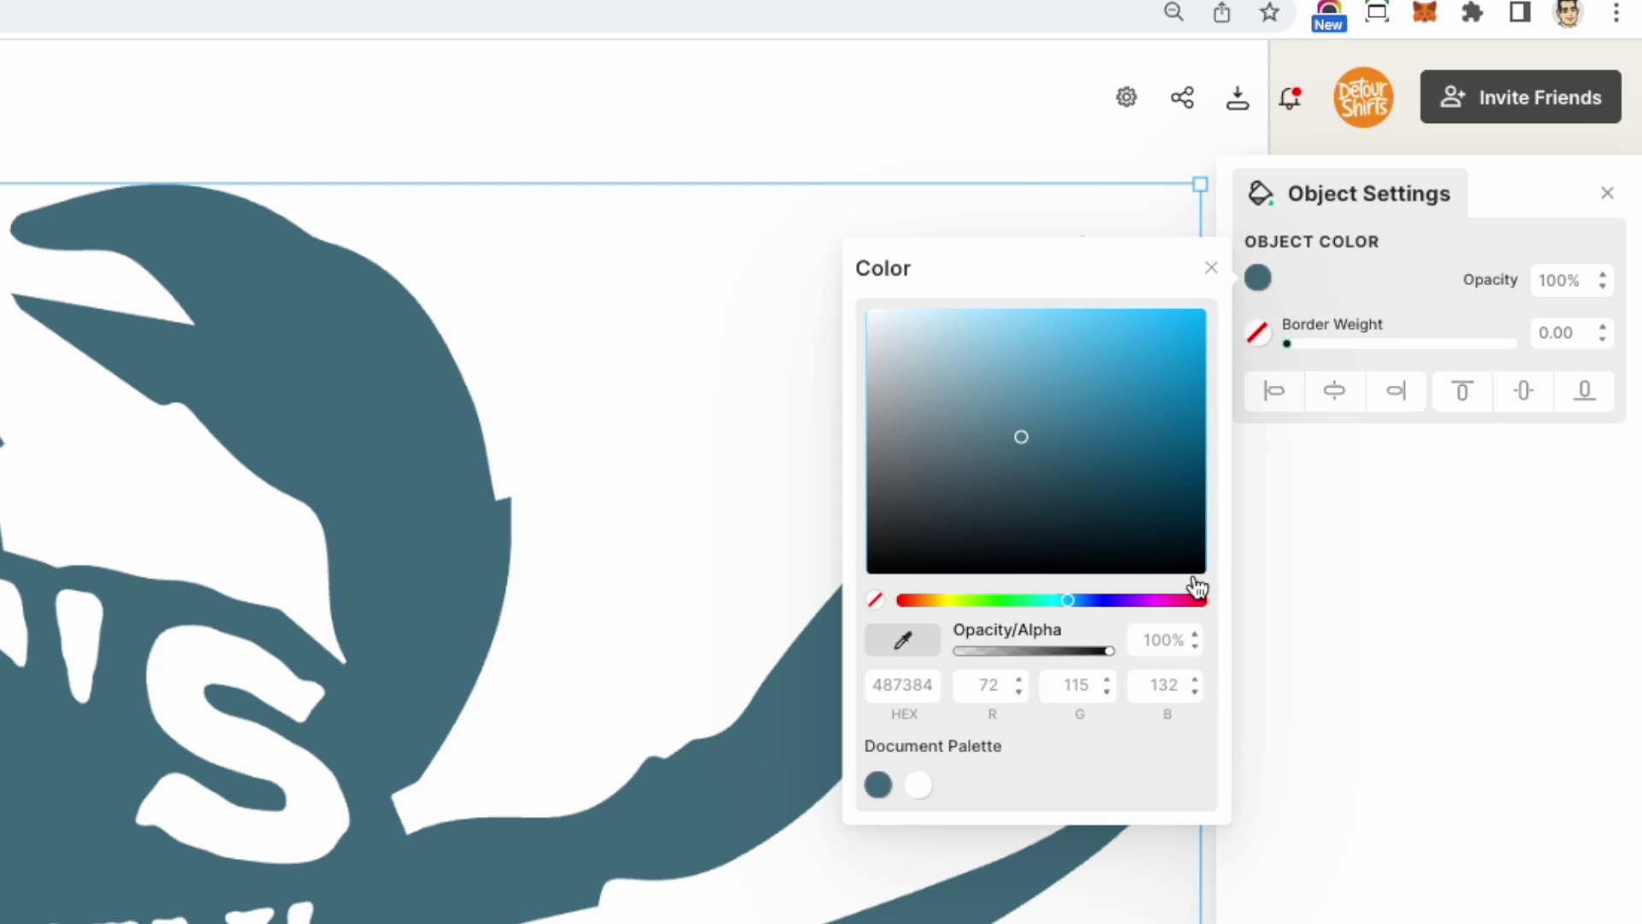
click(1198, 599)
drag(1026, 434, 1105, 383)
click(624, 184)
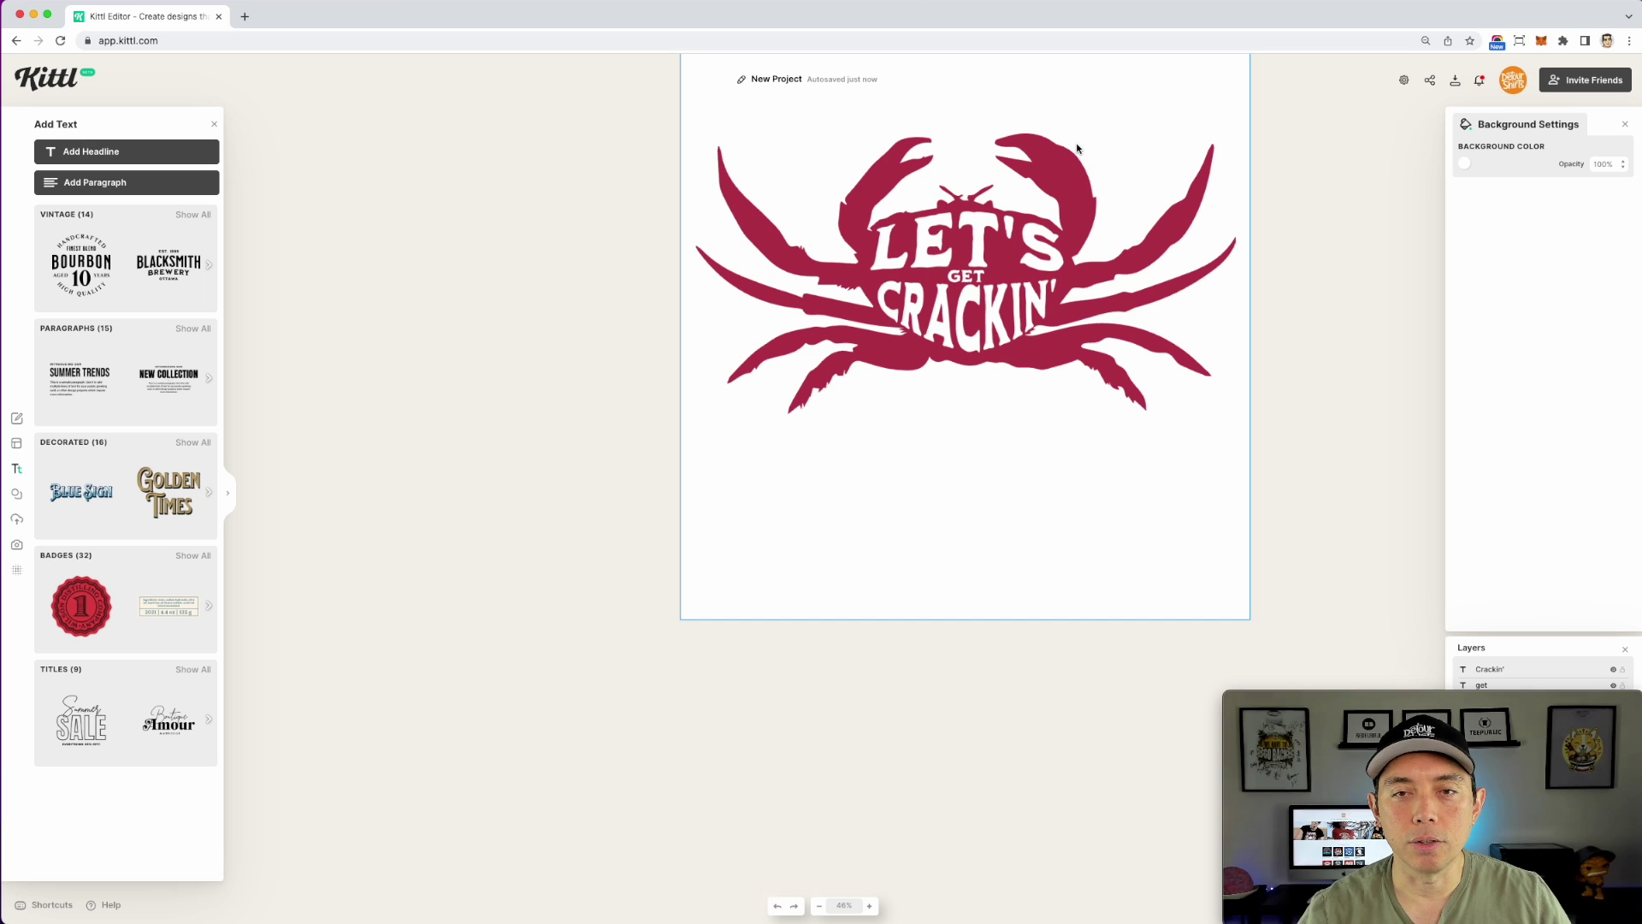
Step: Add a new text in the Adventurer 03 typeface, enlarge it, and place it in the empty area above the crab
click(1260, 168)
drag(1088, 109, 944, 325)
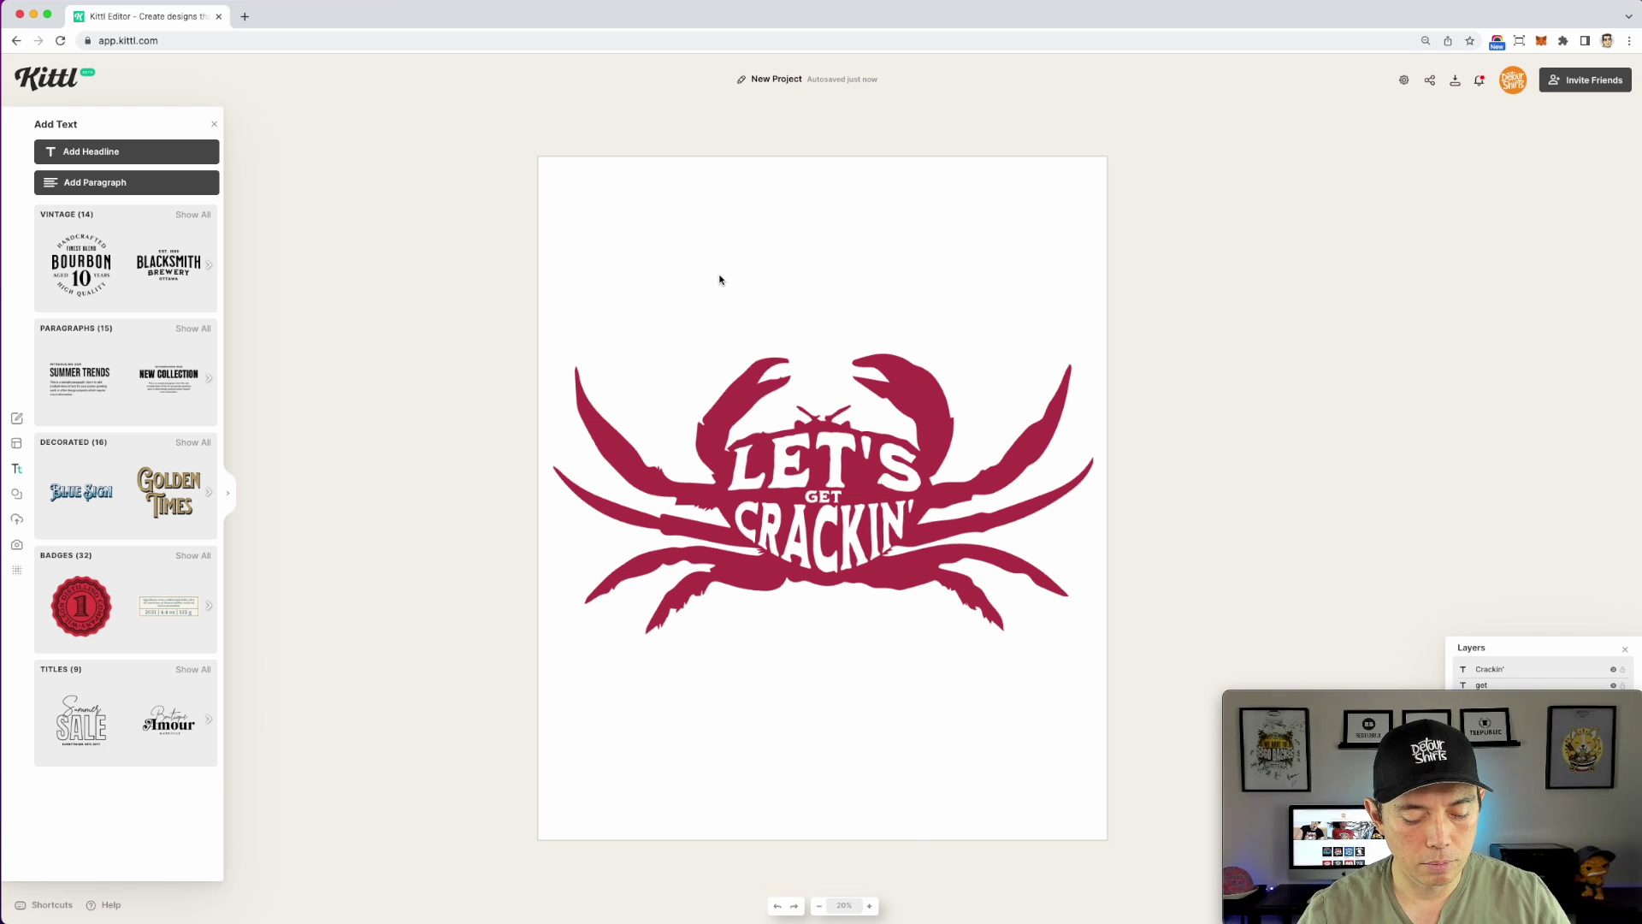
key(t)
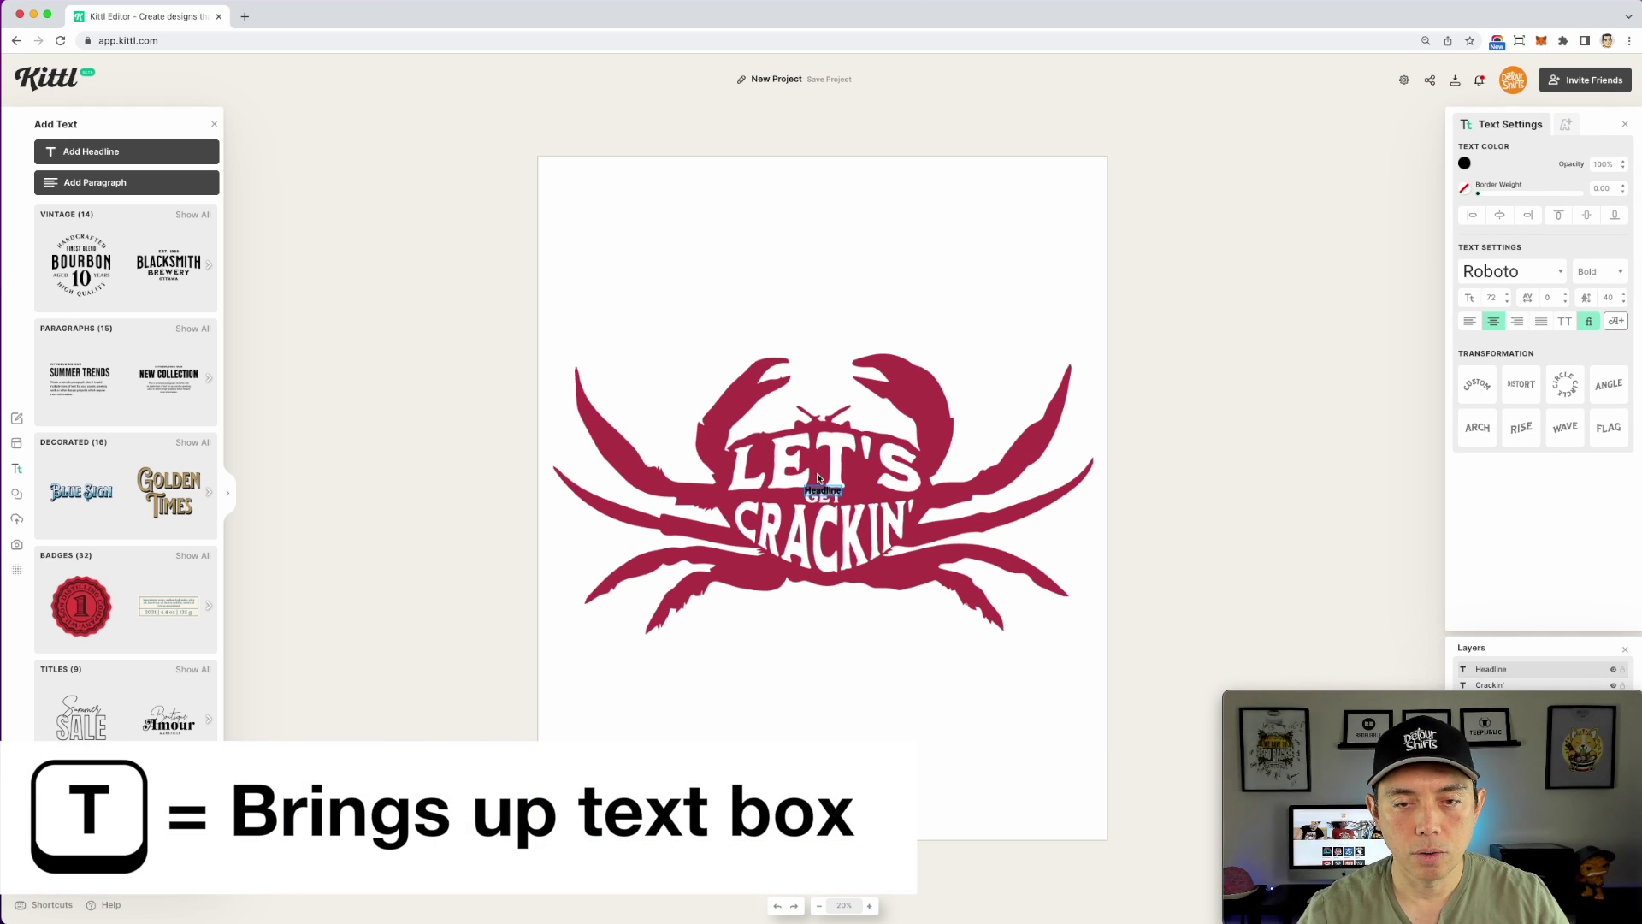
click(1558, 271)
click(1367, 195)
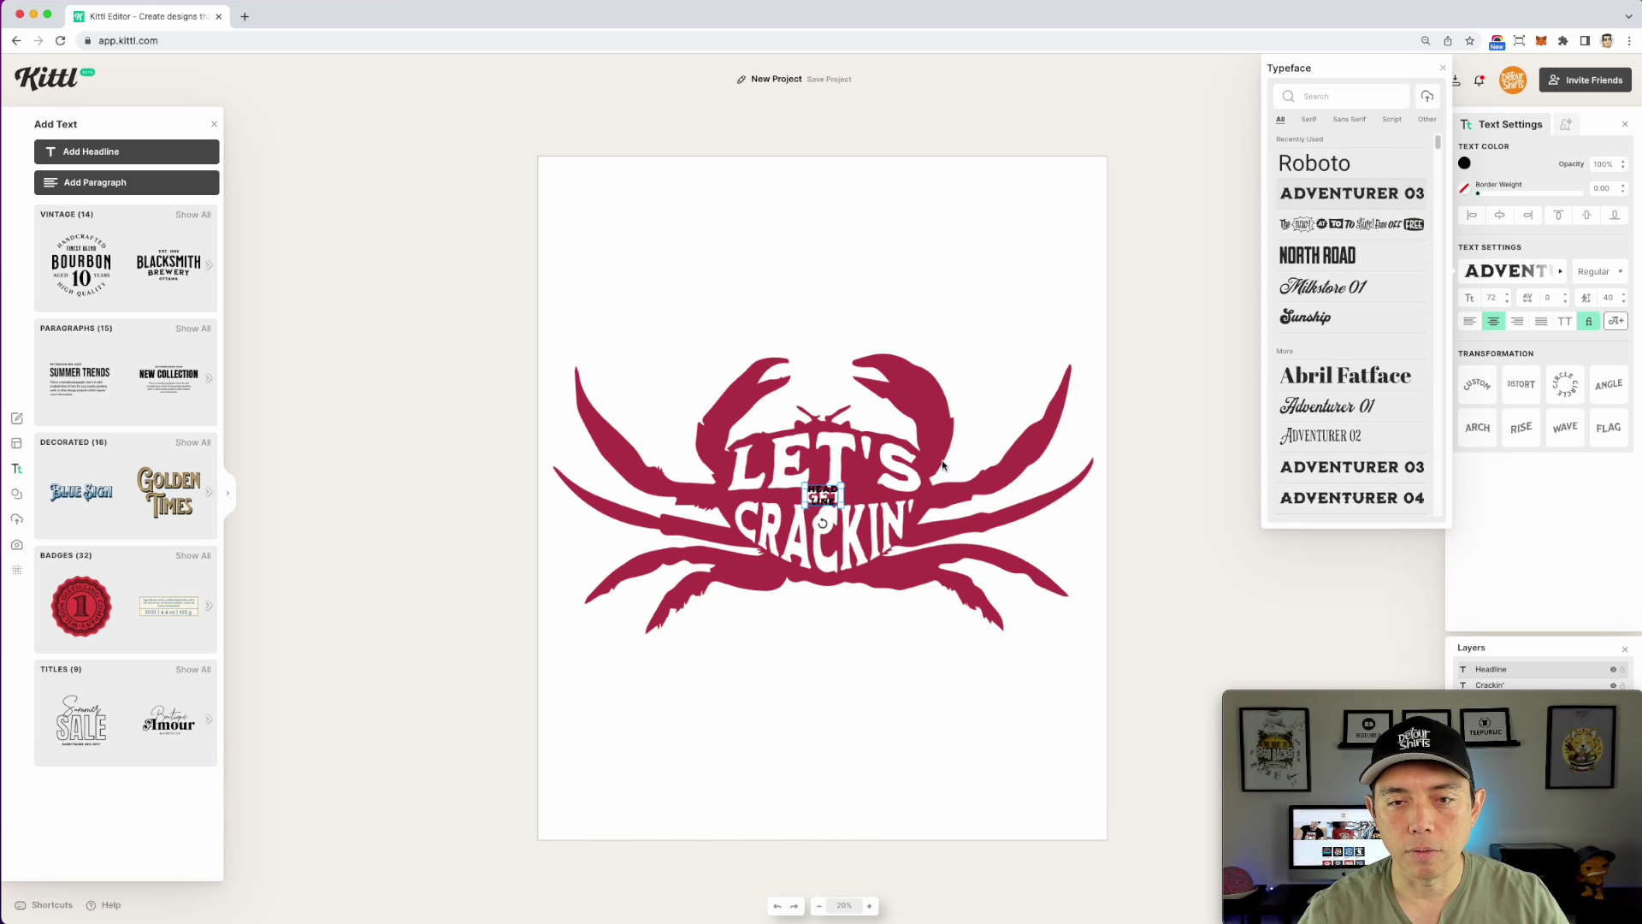
drag(841, 508, 997, 588)
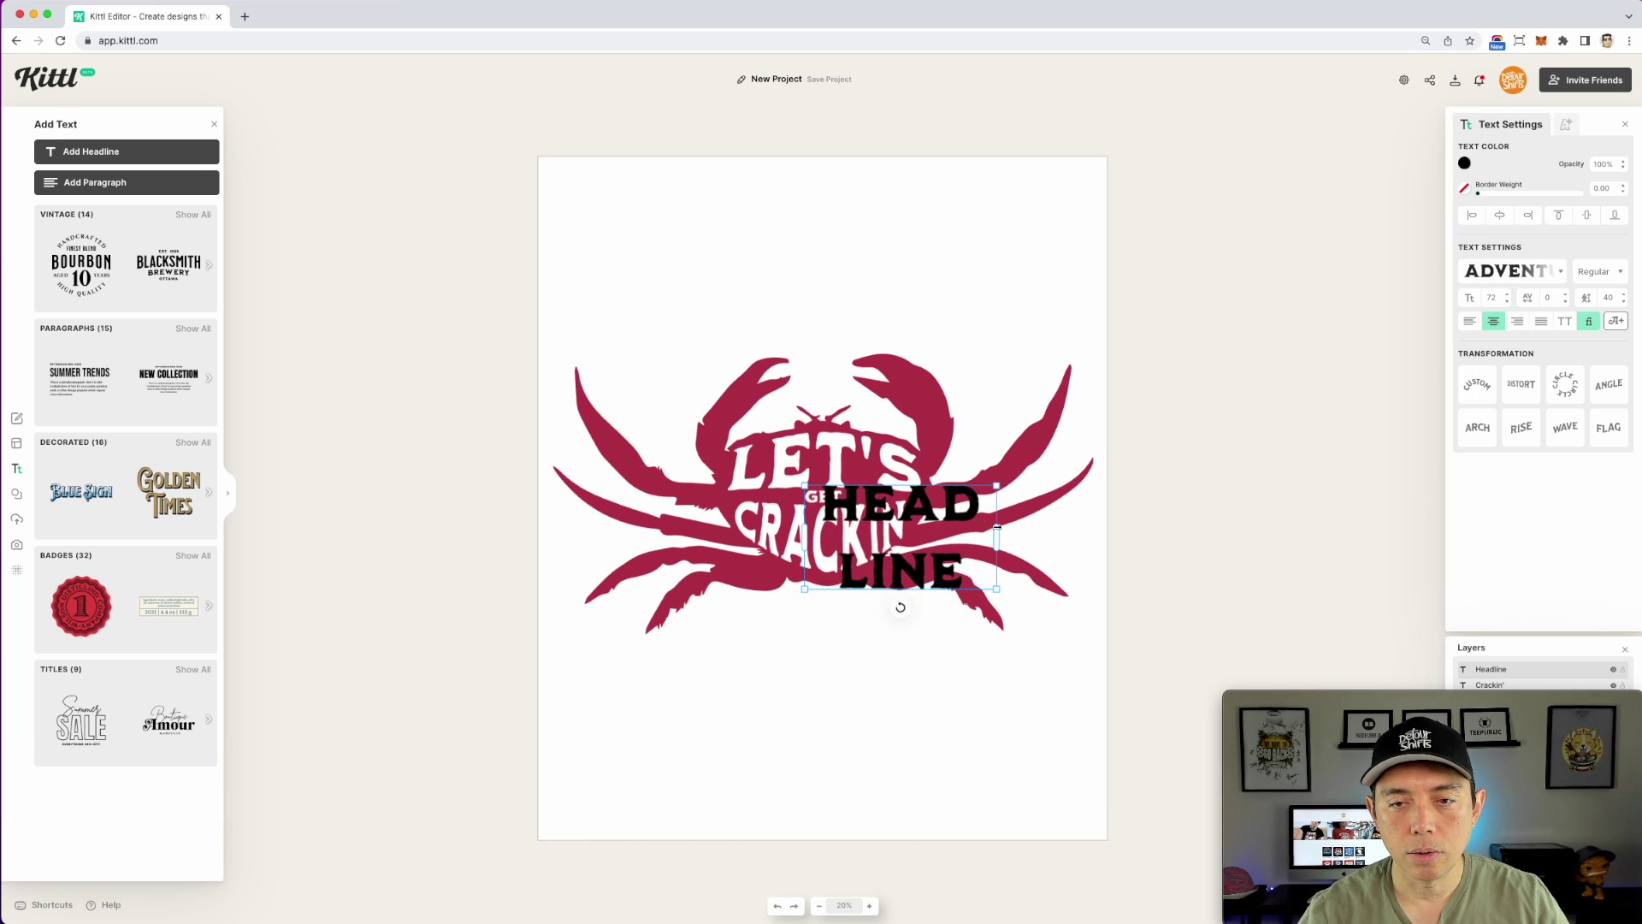
drag(965, 513, 872, 233)
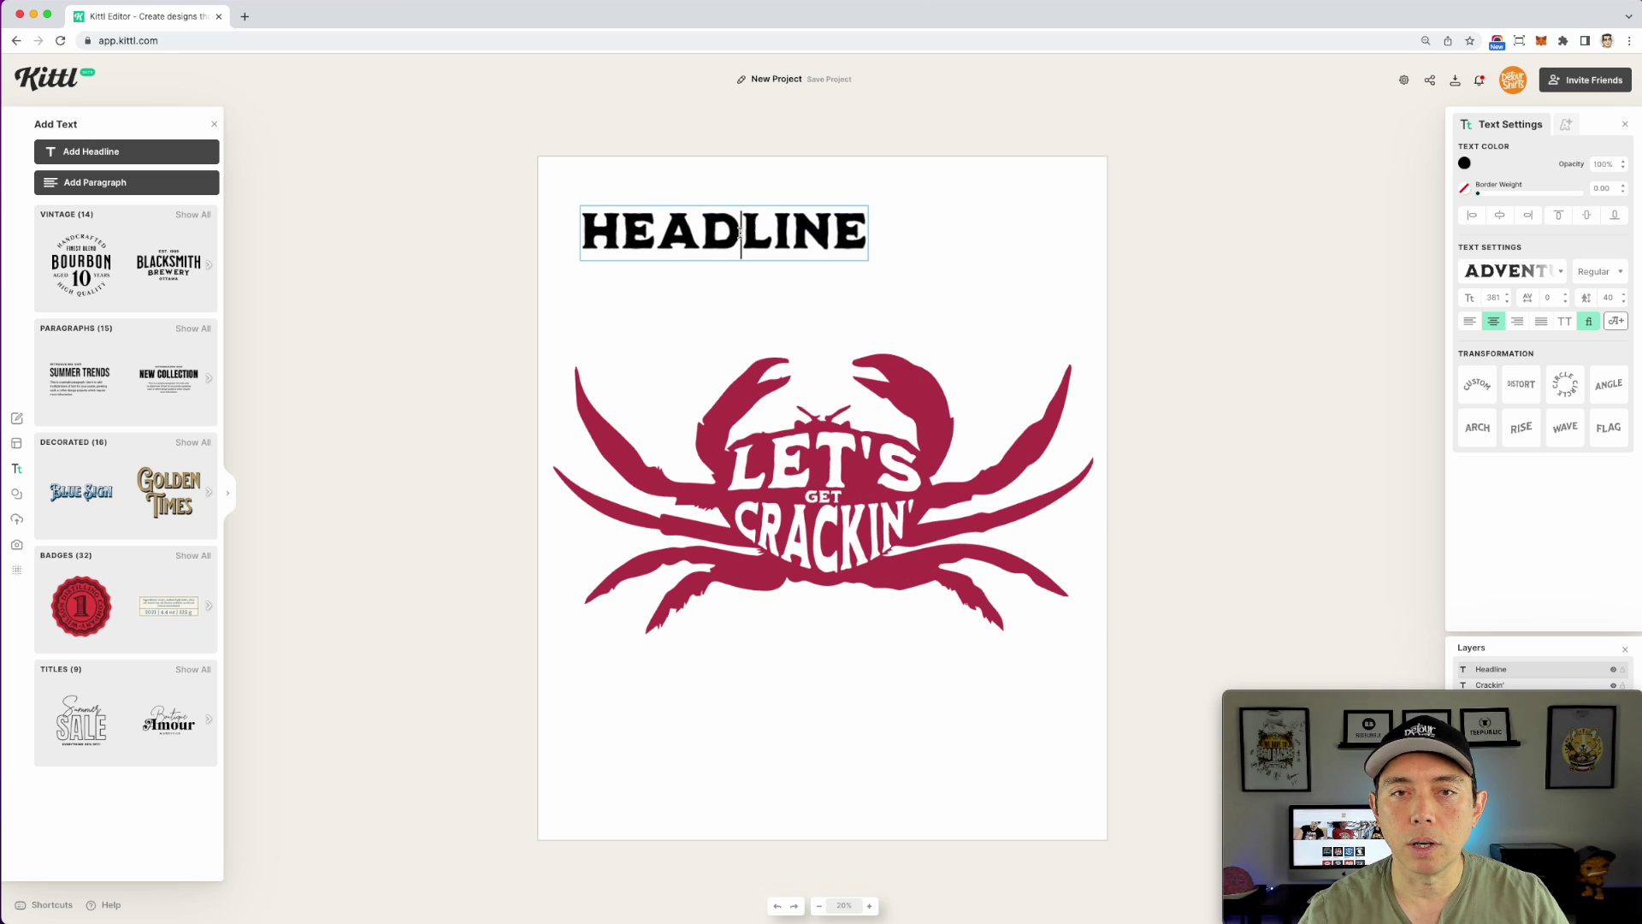
Step: Replace the placeholder wording above the crab with "I'M JUST HERE FOR"
double_click(720, 244)
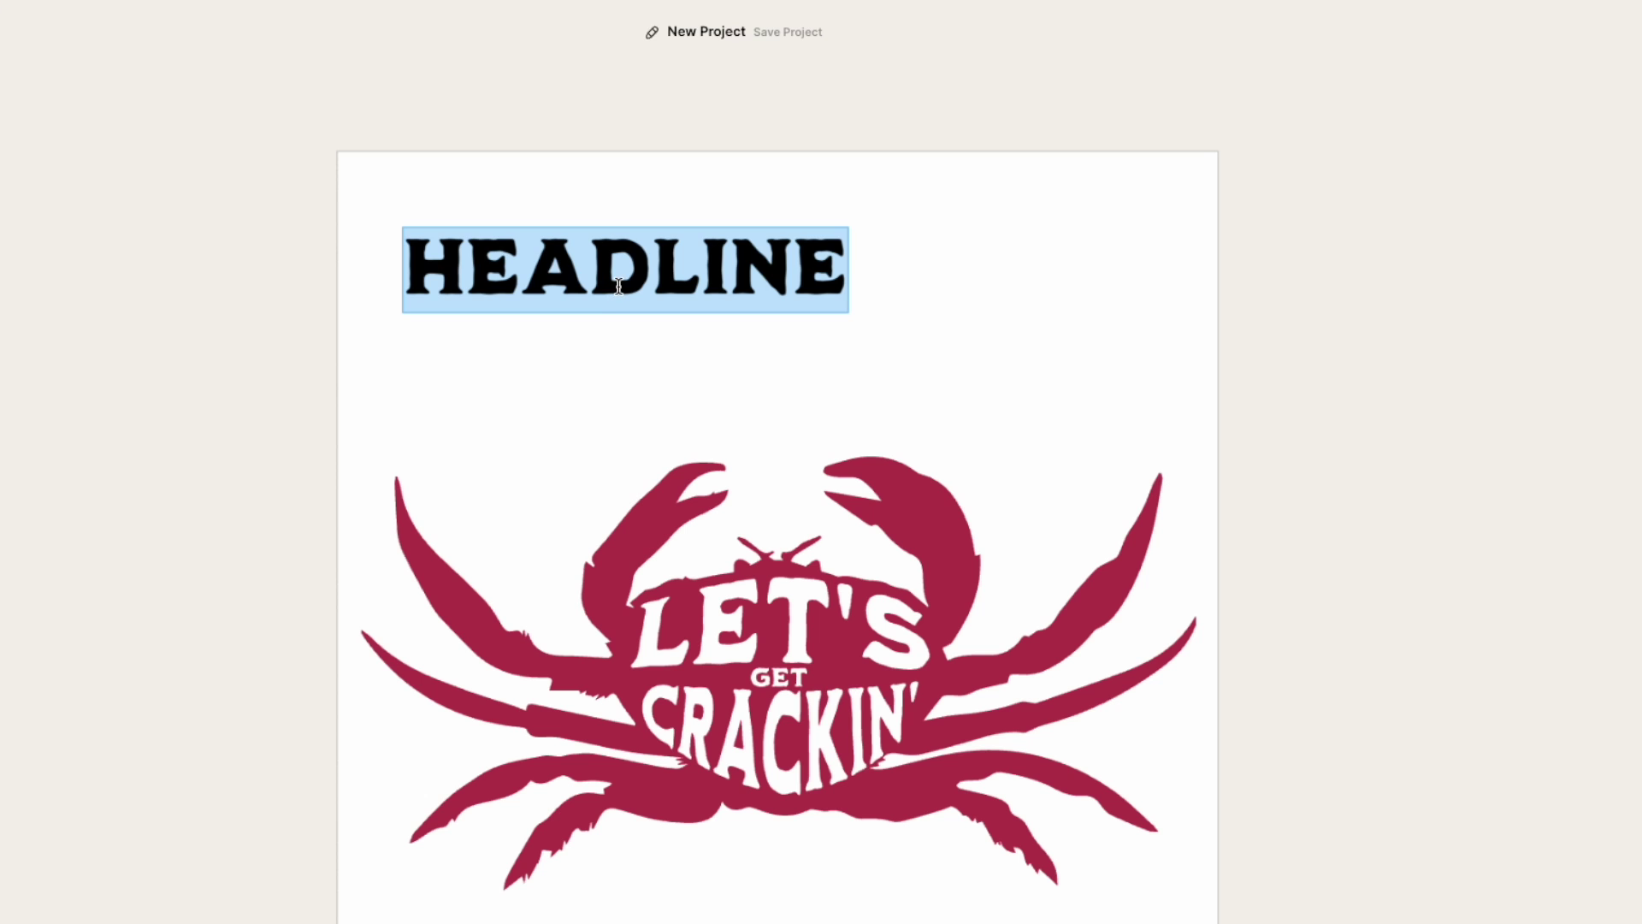
text(I'M)
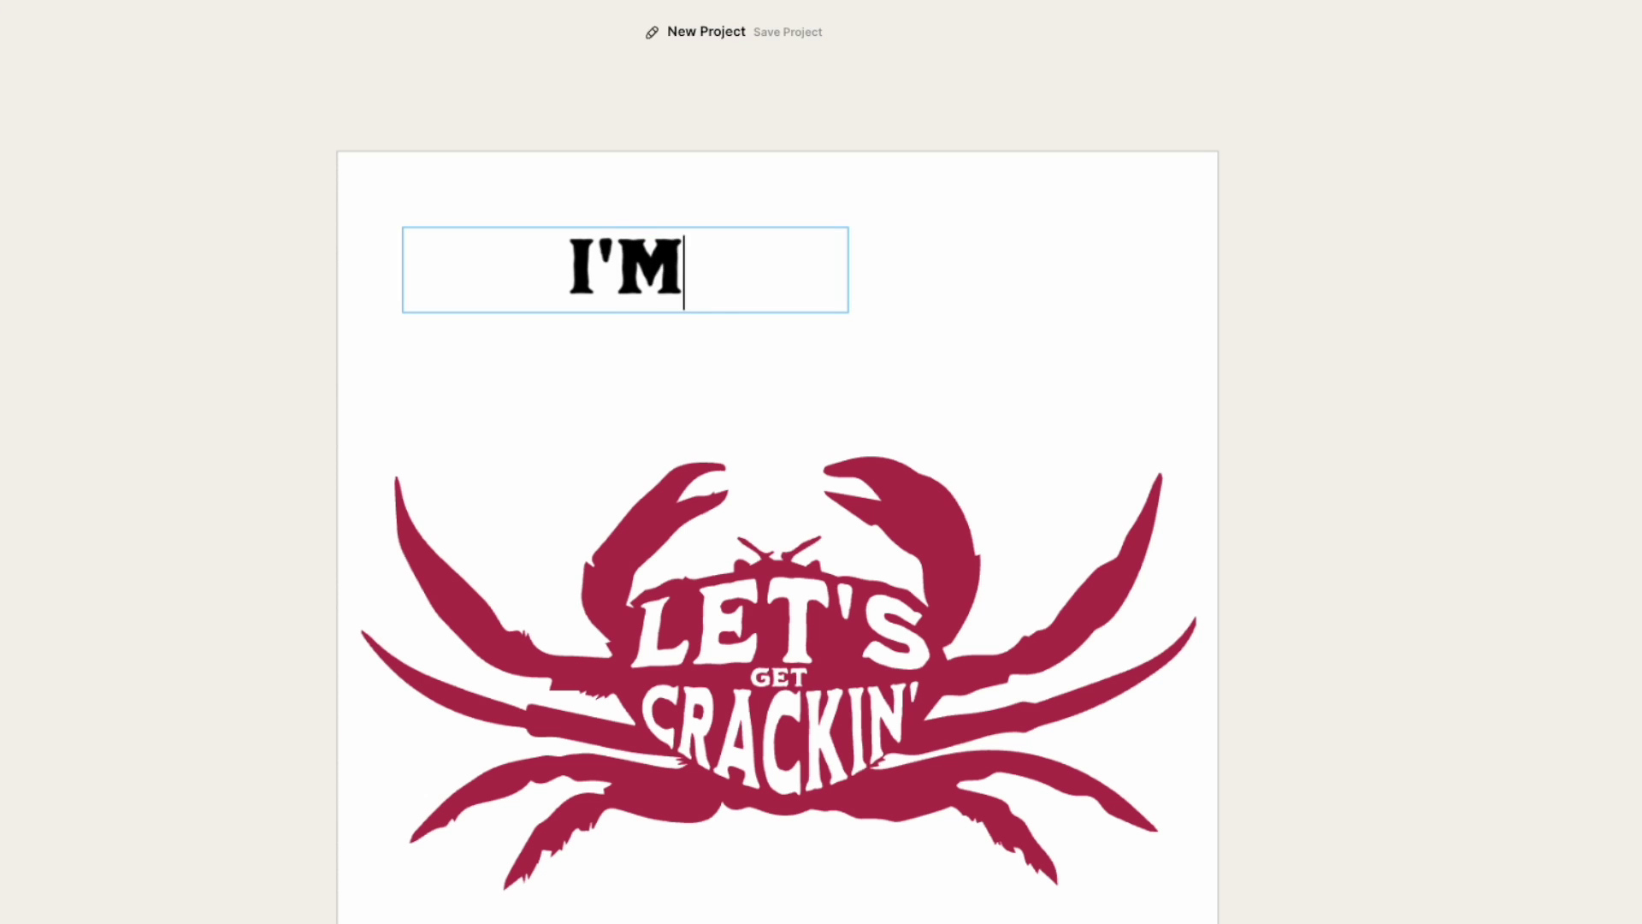
text( JUST HER)
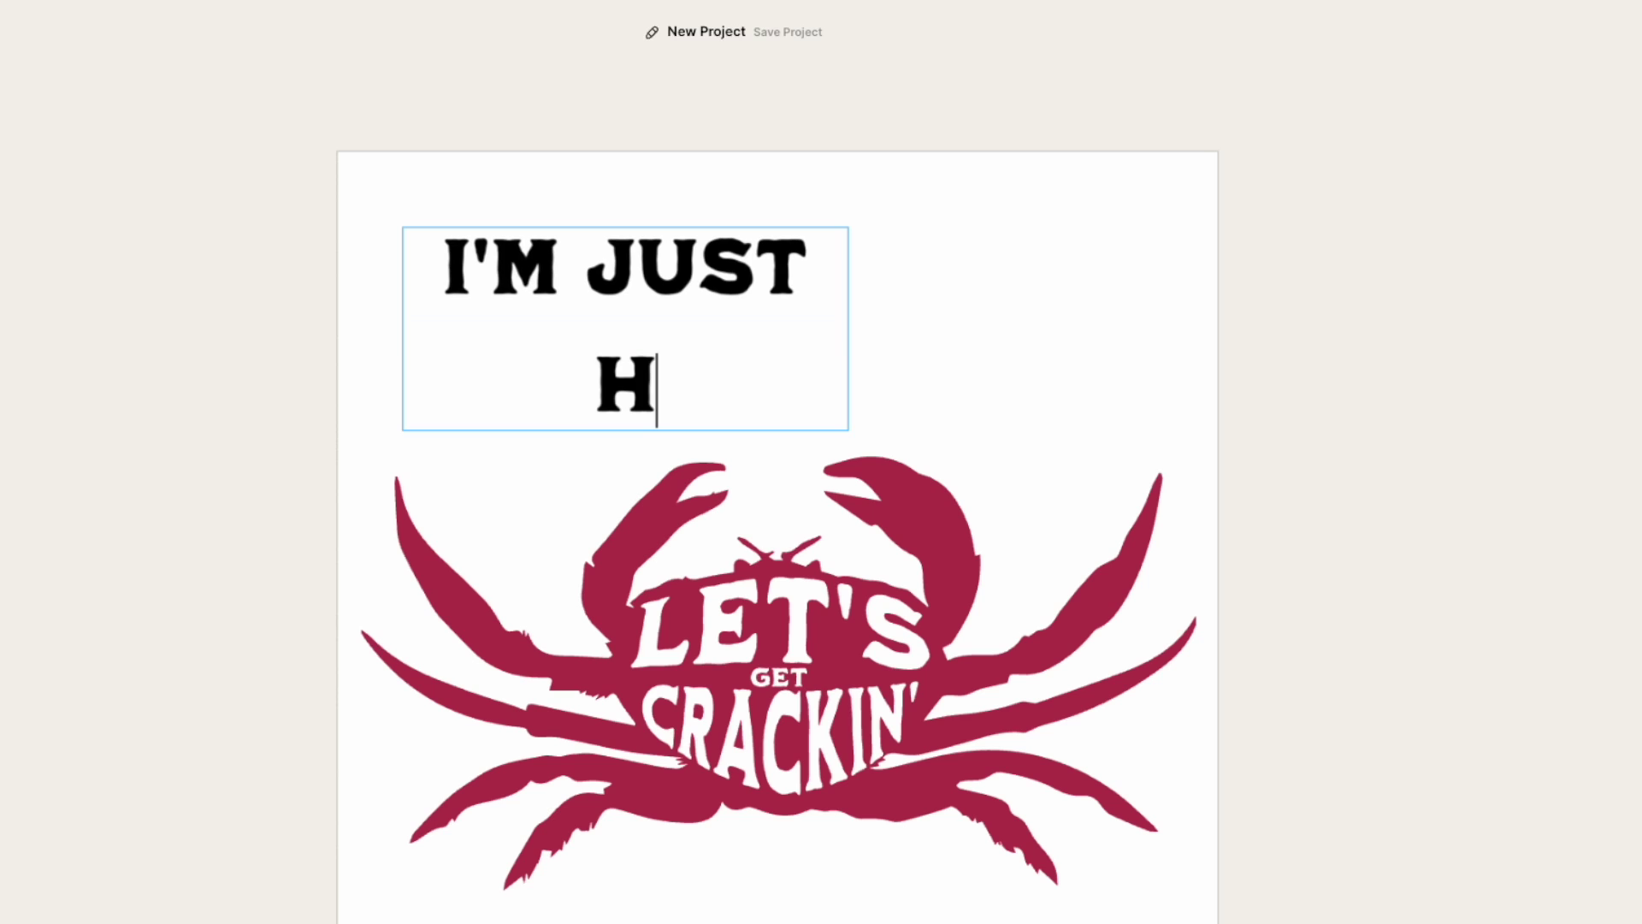
text( FO)
key(BackSpace)
key(BackSpace)
key(BackSpace)
text(ER)
key(BackSpace)
text(FOR)
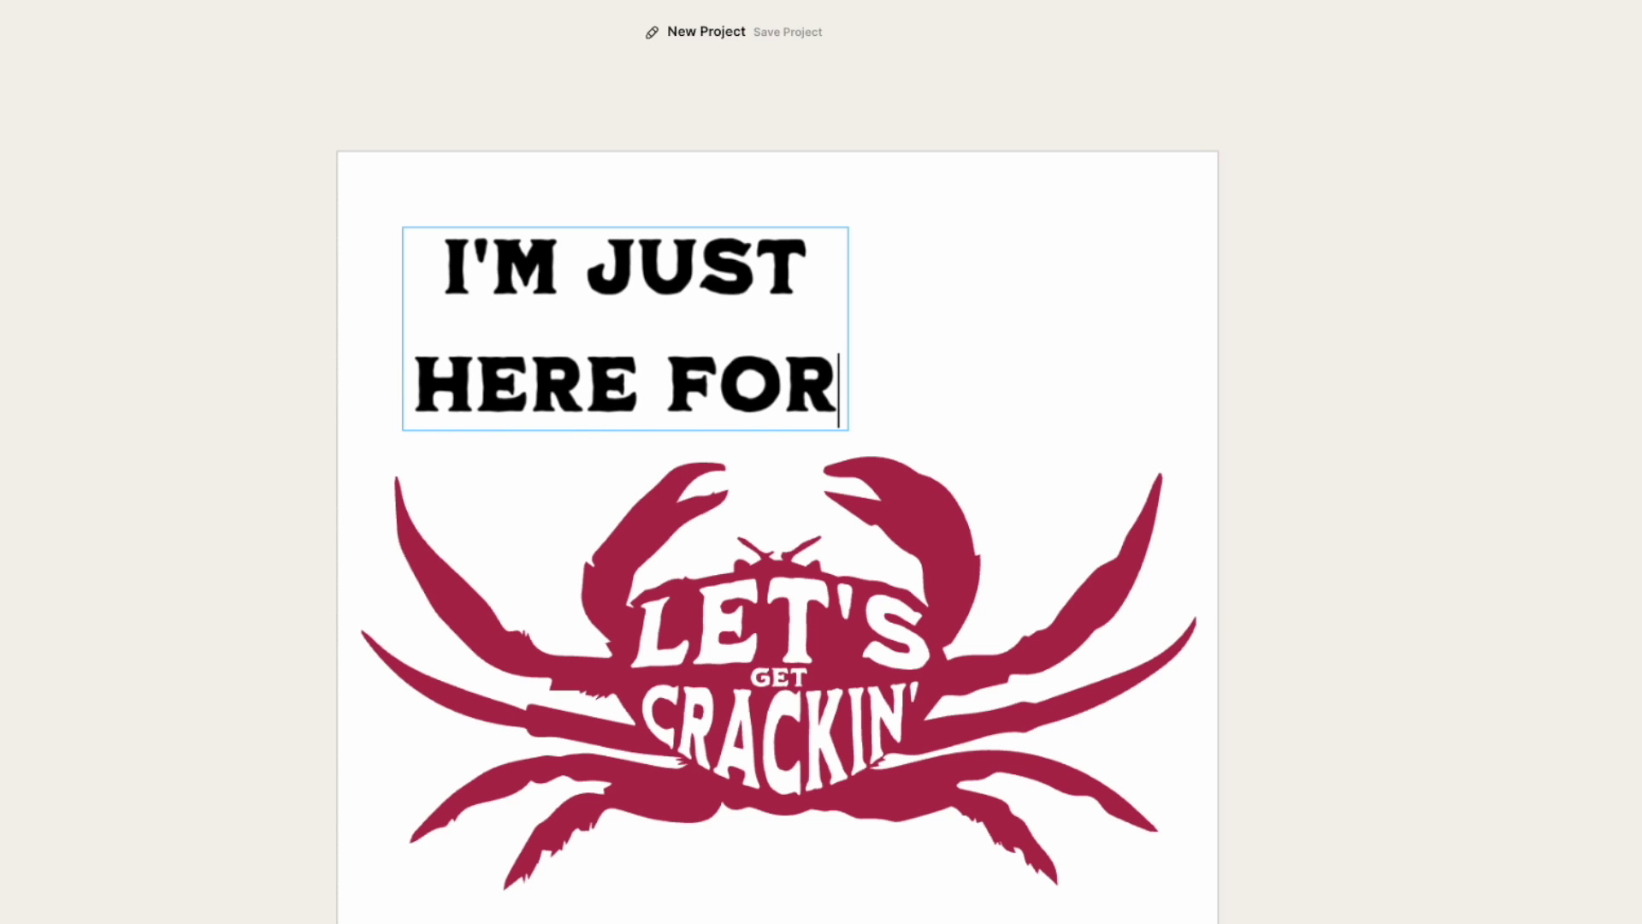
Step: Widen the "I'M JUST HERE FOR" text box so it fits on one line, and center it above the crab
click(968, 246)
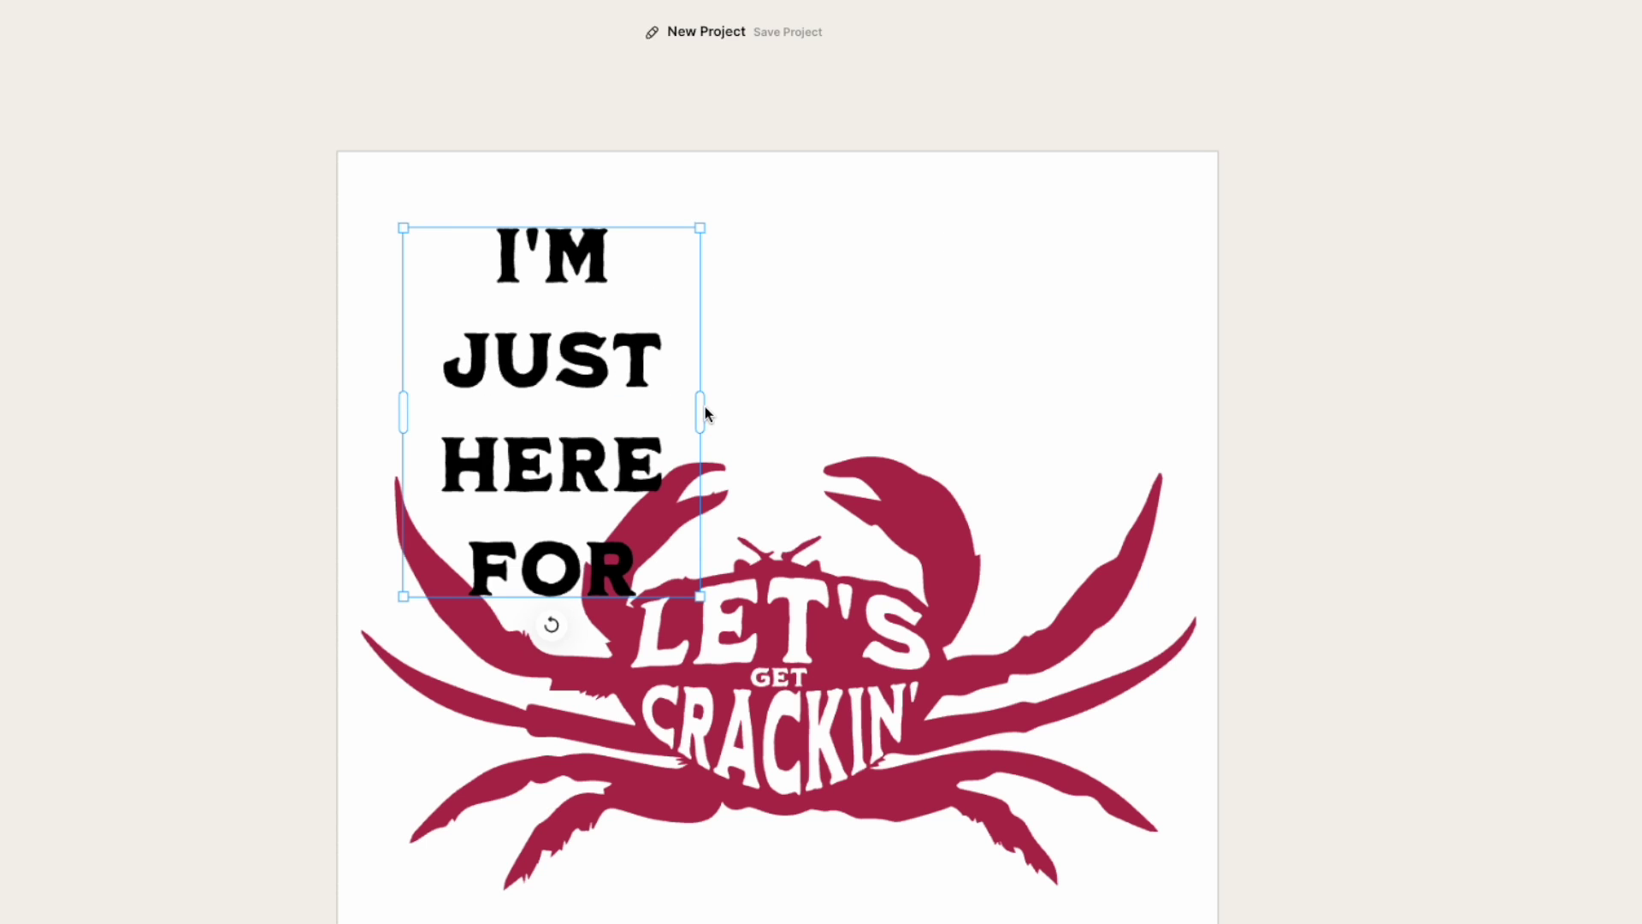
drag(779, 384, 1250, 337)
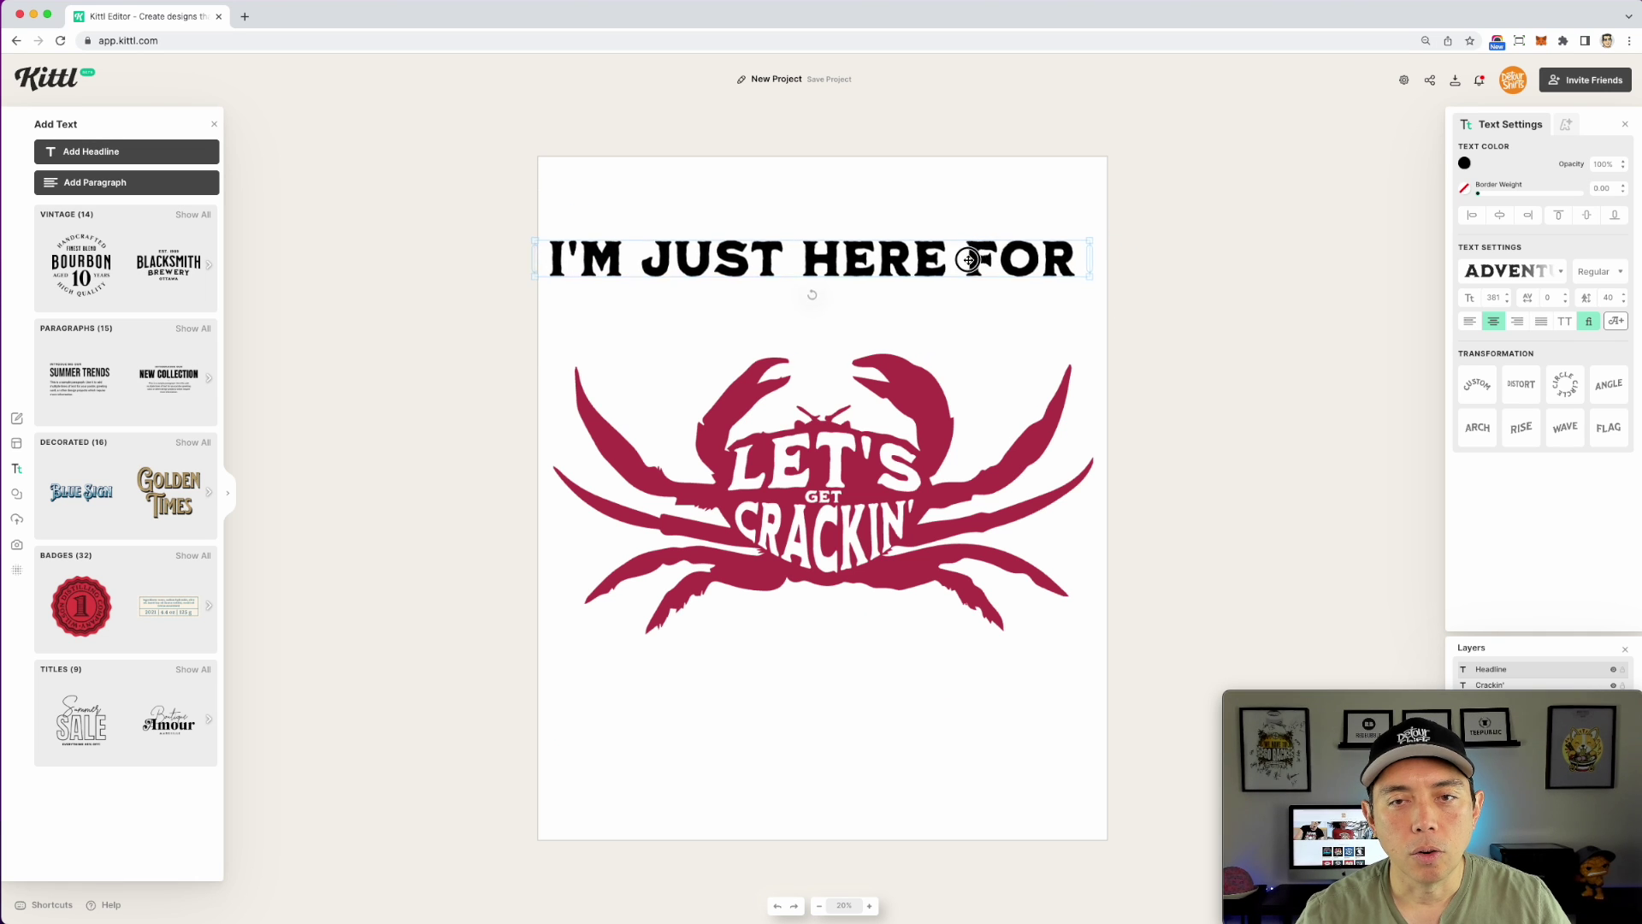
drag(968, 259, 981, 278)
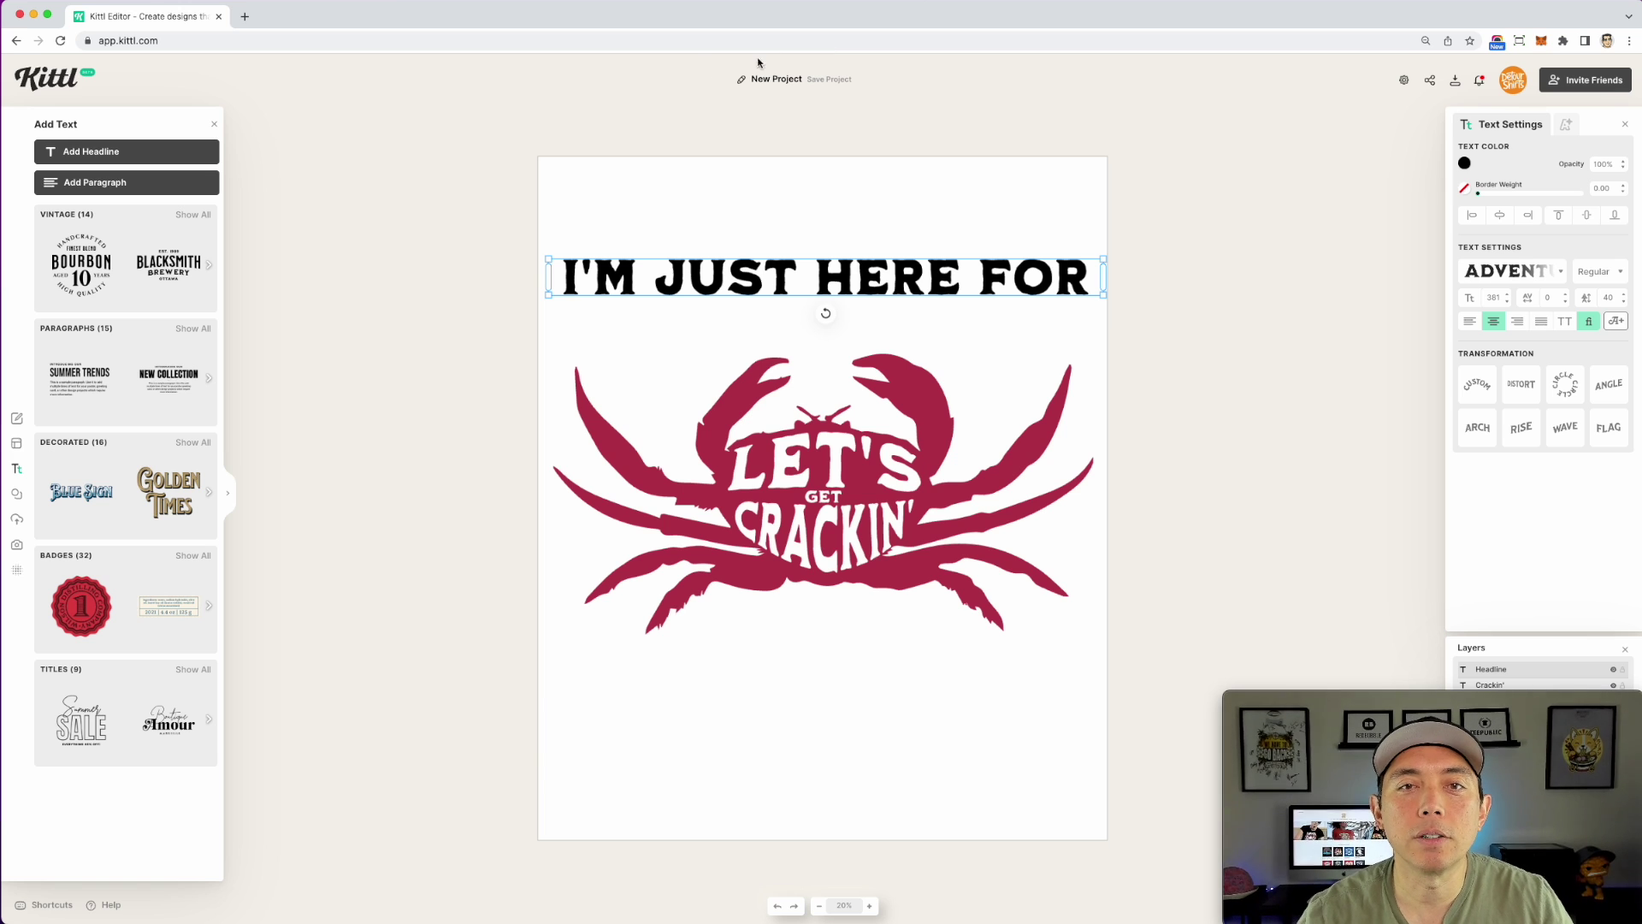
Step: Bend "I'M JUST HERE FOR" with the Circle transformation, then enlarge and reposition the arc so it spans the crab's outer leg tips
click(1481, 386)
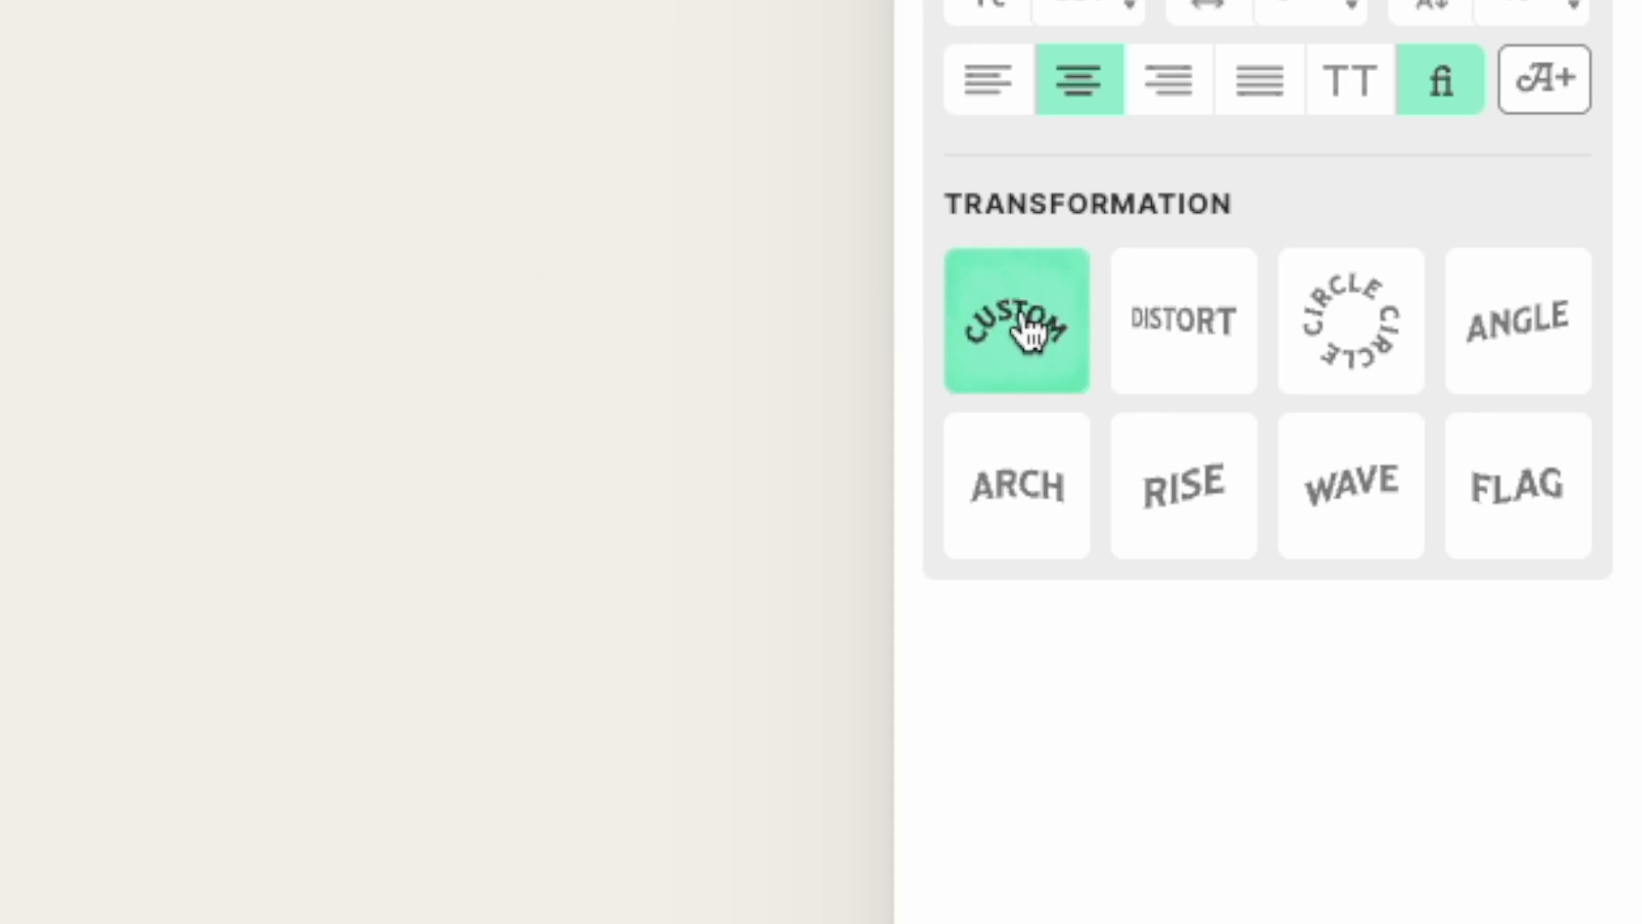
click(1375, 340)
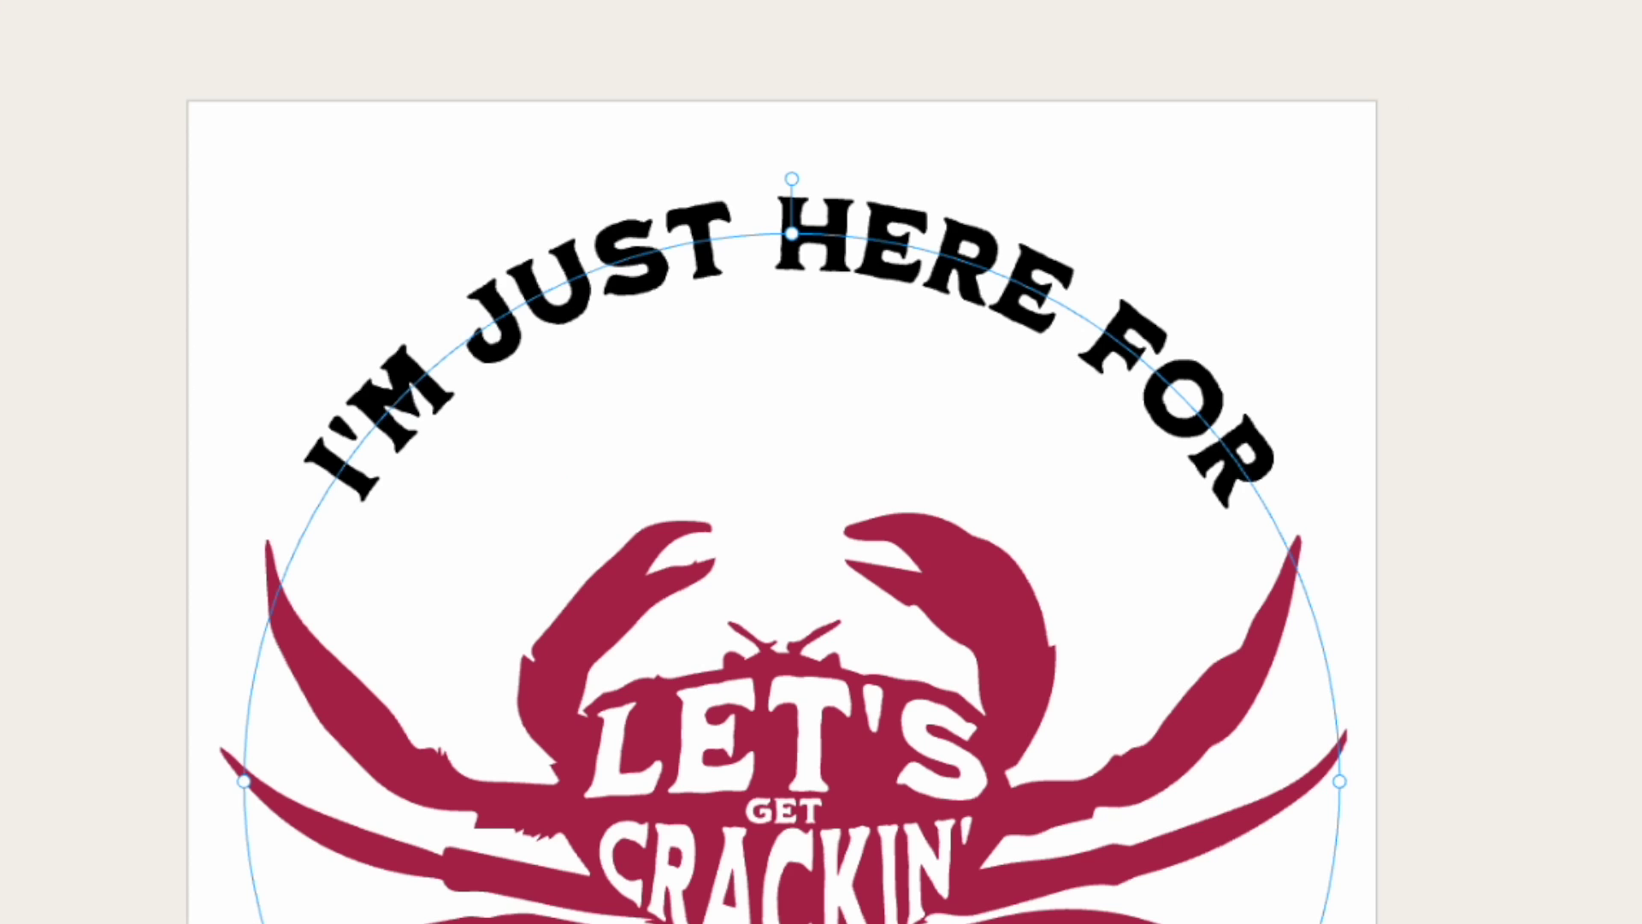
click(1376, 145)
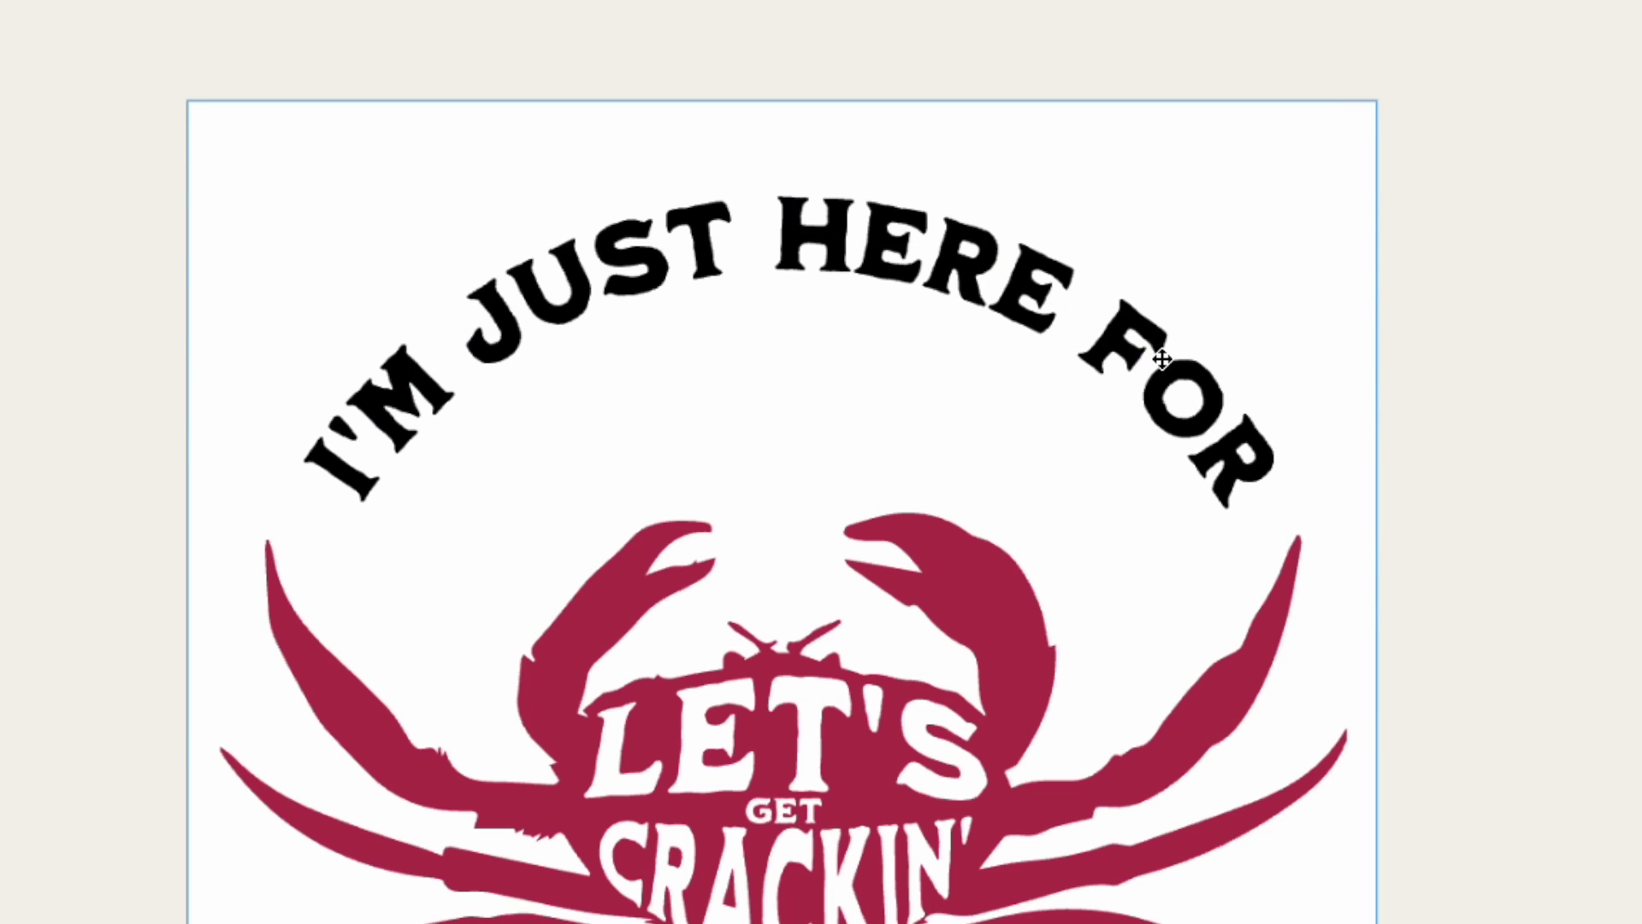
click(1188, 348)
drag(1279, 197, 1337, 168)
drag(1181, 321, 1143, 359)
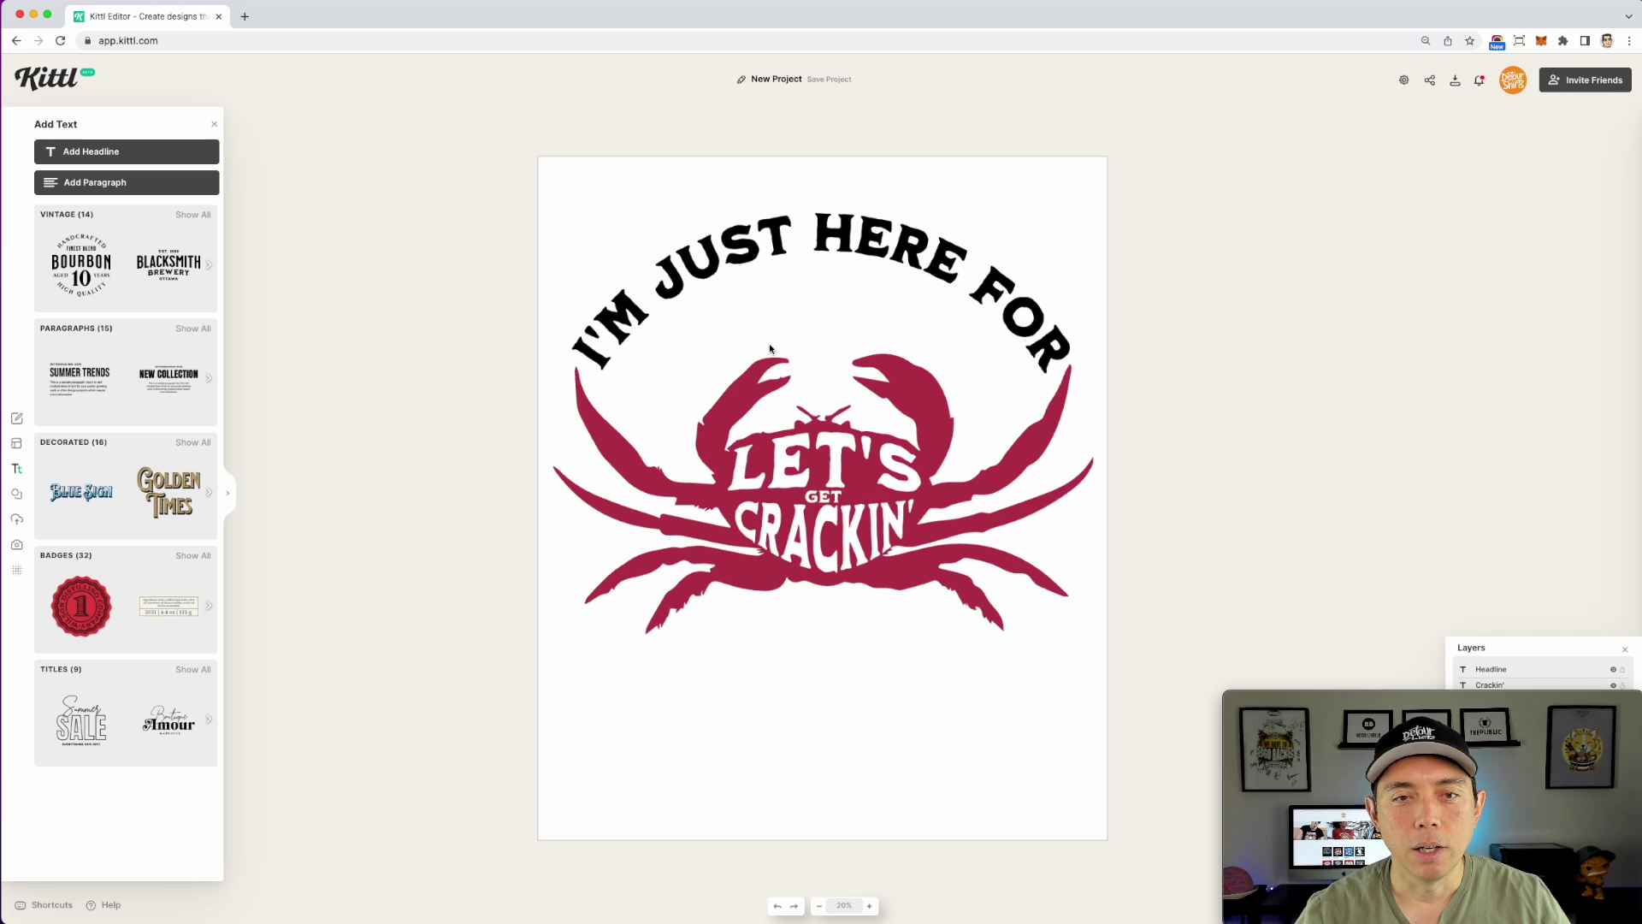
Step: Color the arched "I'M JUST HERE FOR" text with the crab's crimson from the document palette
click(783, 242)
click(1464, 163)
click(1289, 396)
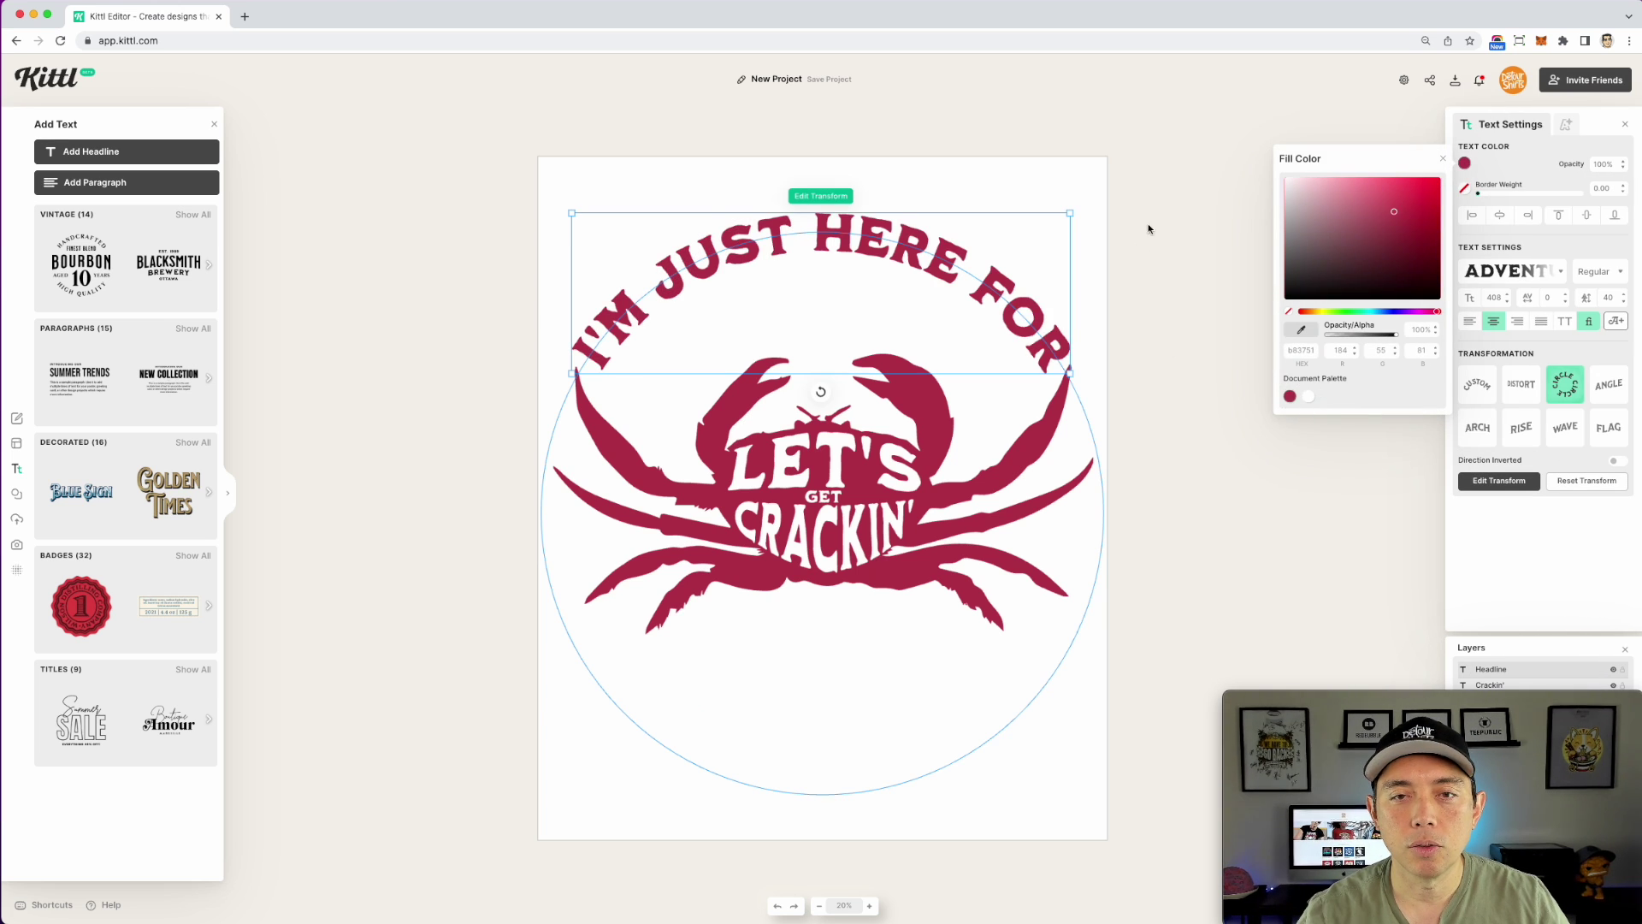
click(1147, 227)
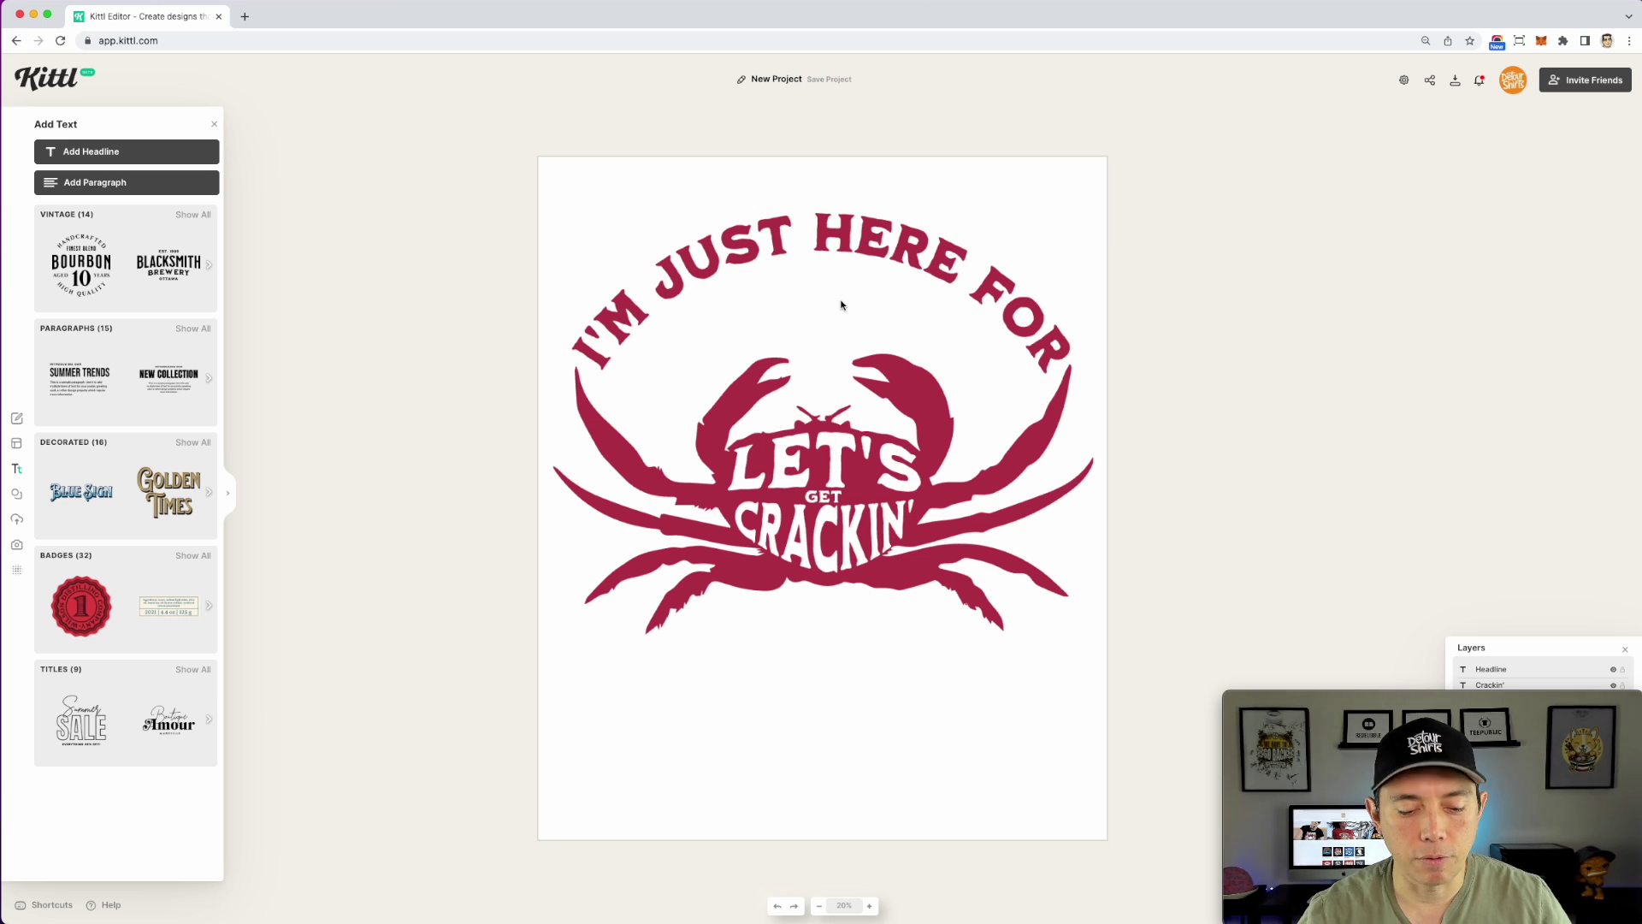
Step: Add another text in the Signpainter Catchwords typeface, enlarge it, and move it up beneath the arched lettering
key(t)
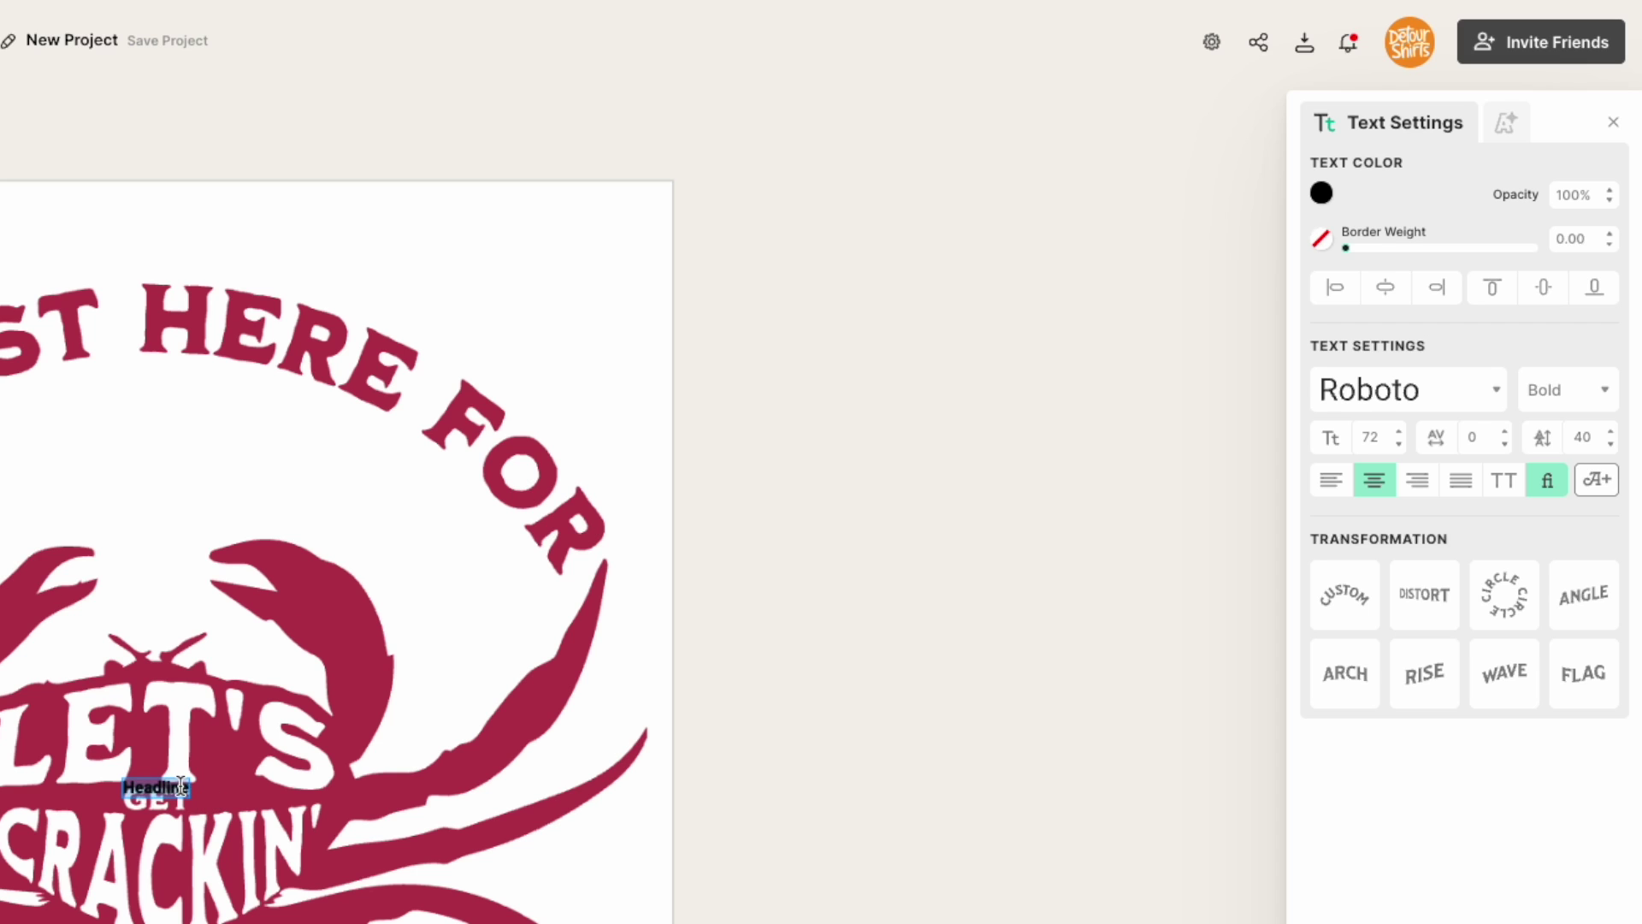
click(1495, 390)
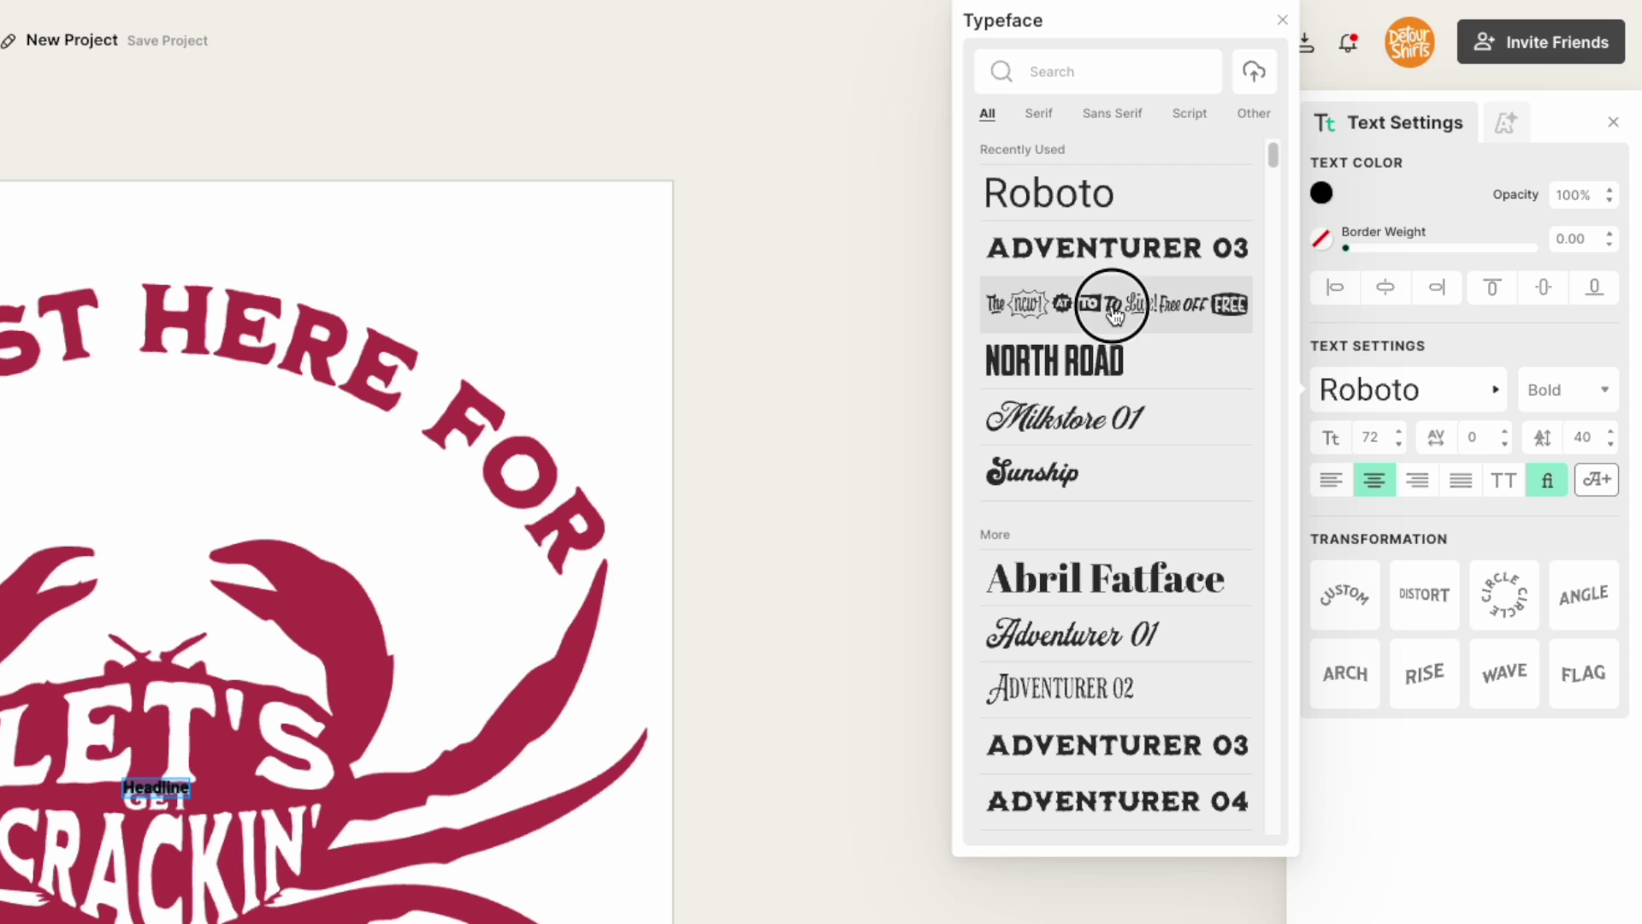
click(1114, 307)
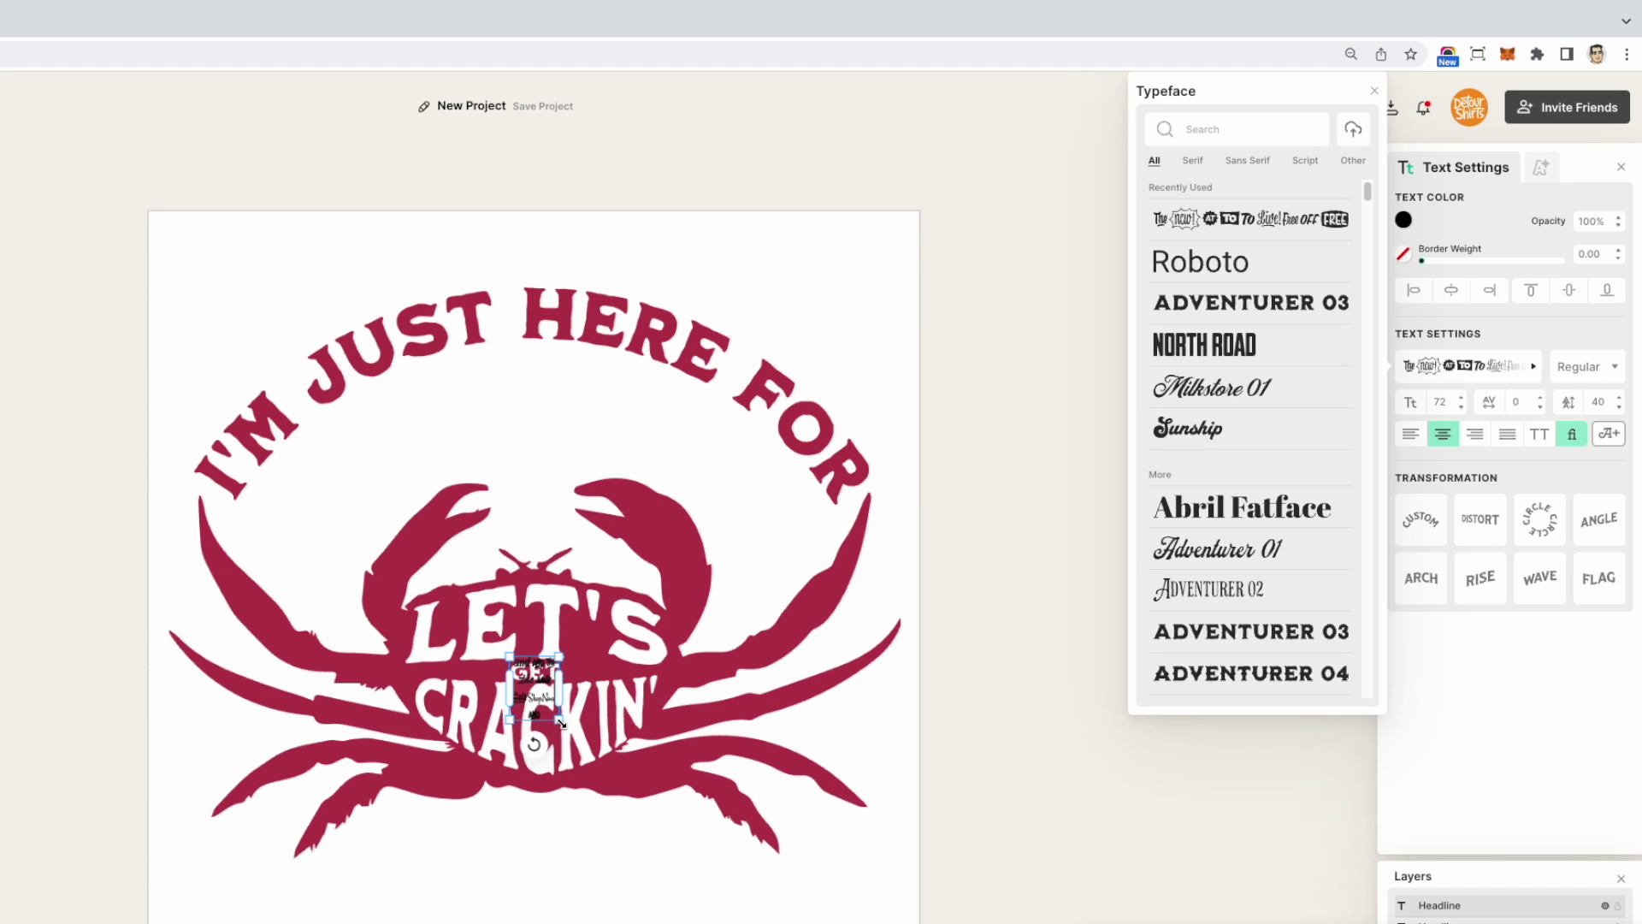
drag(562, 723, 792, 888)
drag(662, 710, 521, 450)
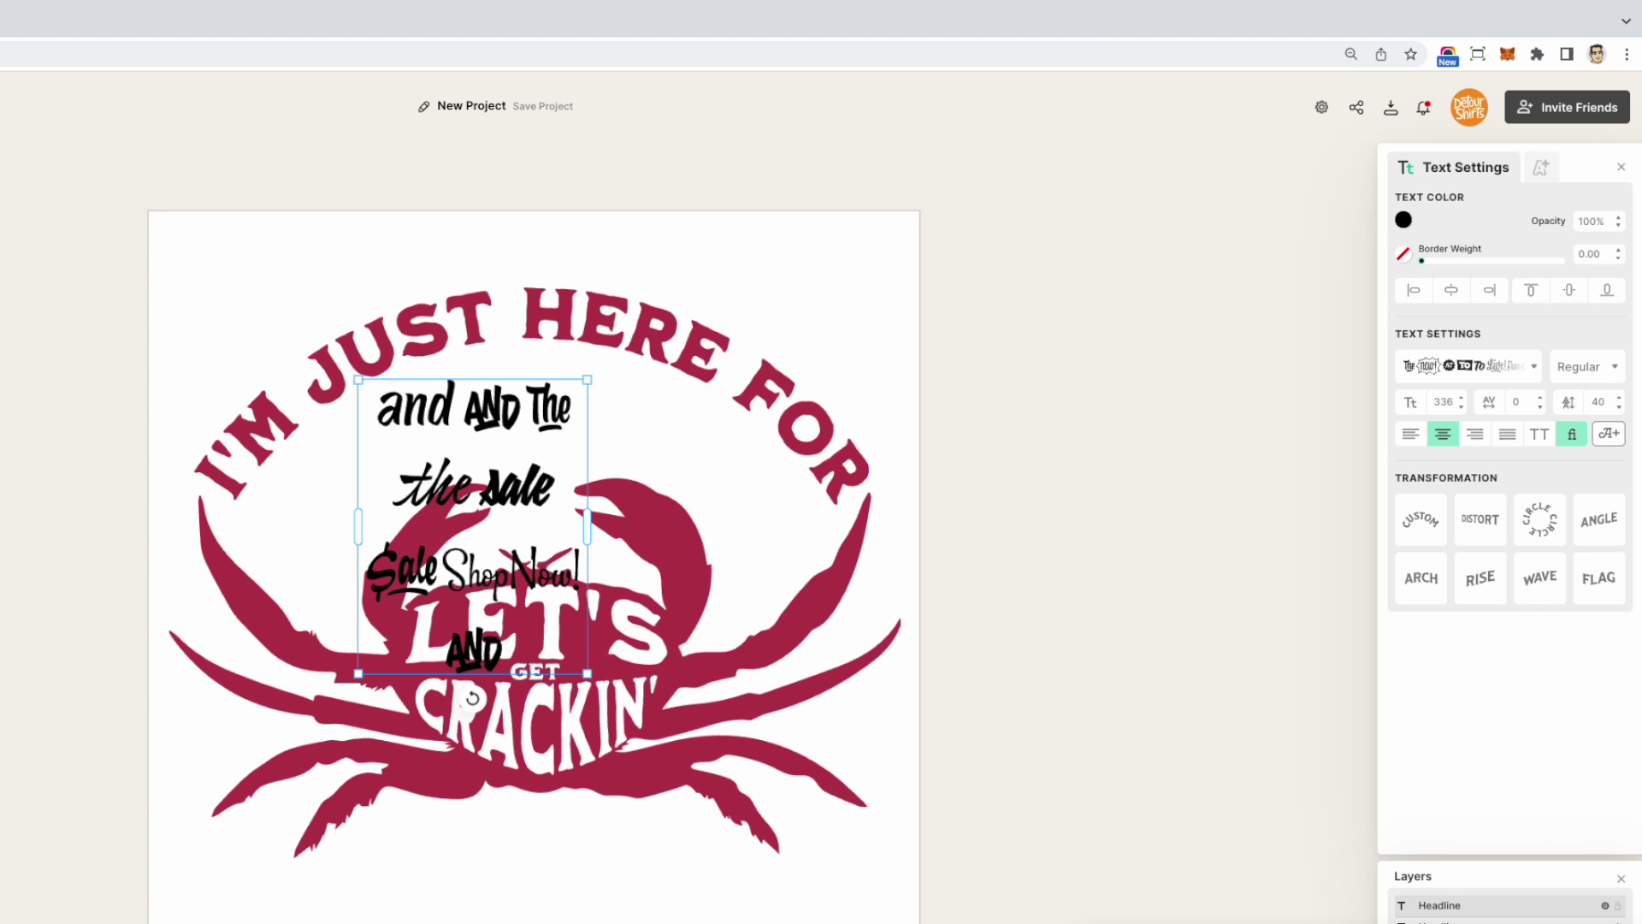
Step: Replace the placeholder catchwords under the arch with the underlined "The" glyph
click(445, 418)
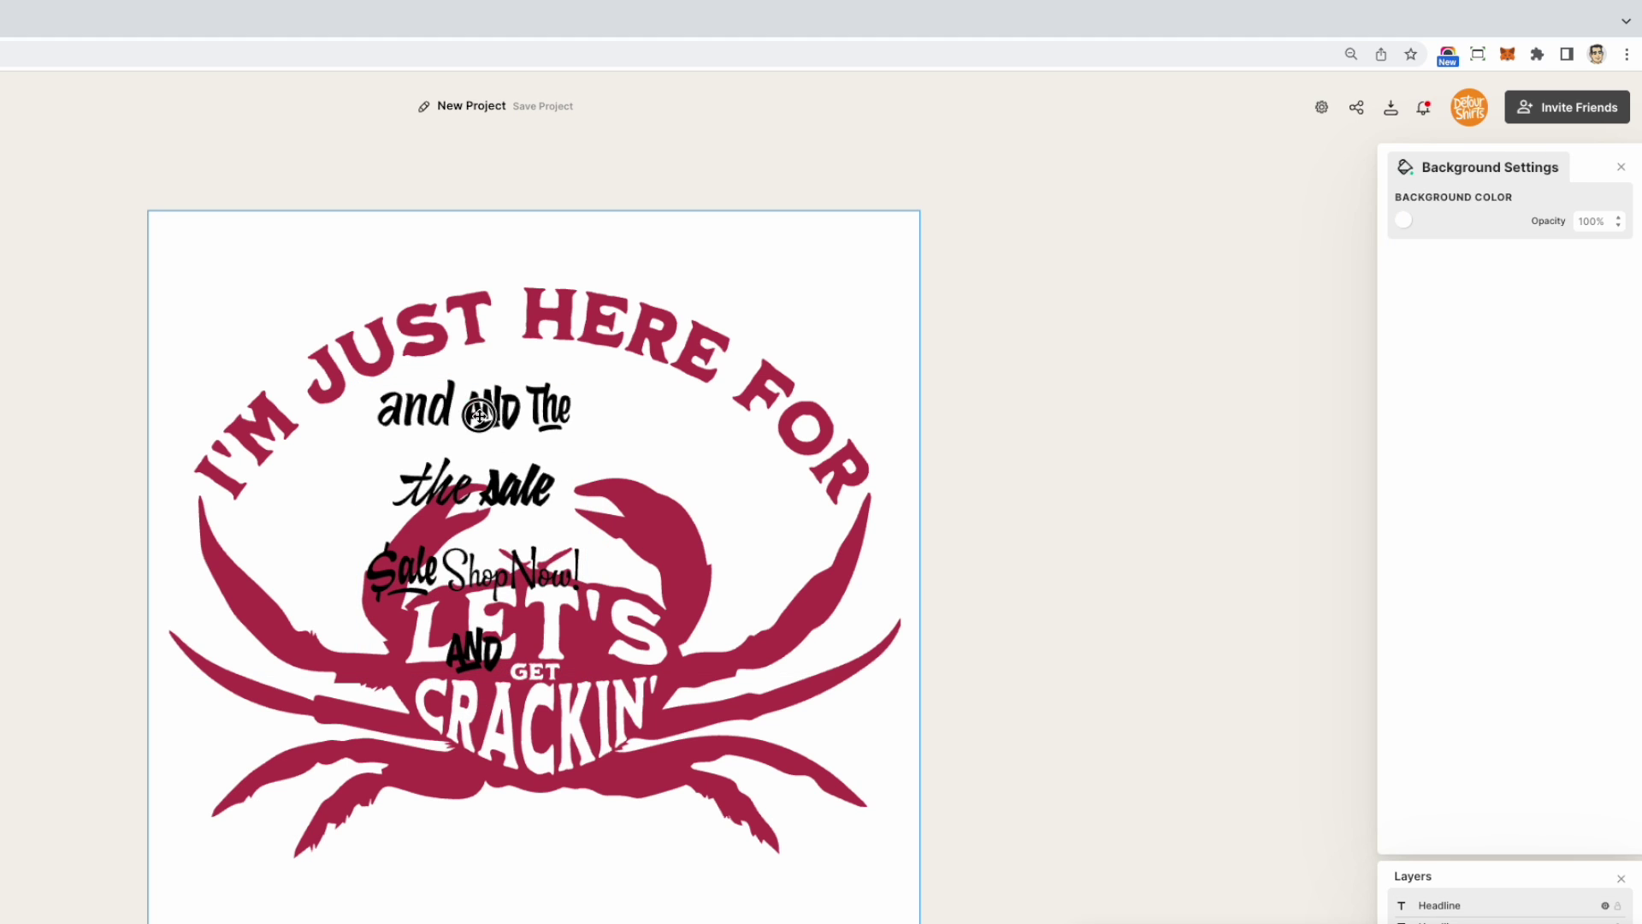
double_click(479, 416)
key(ctrl+a)
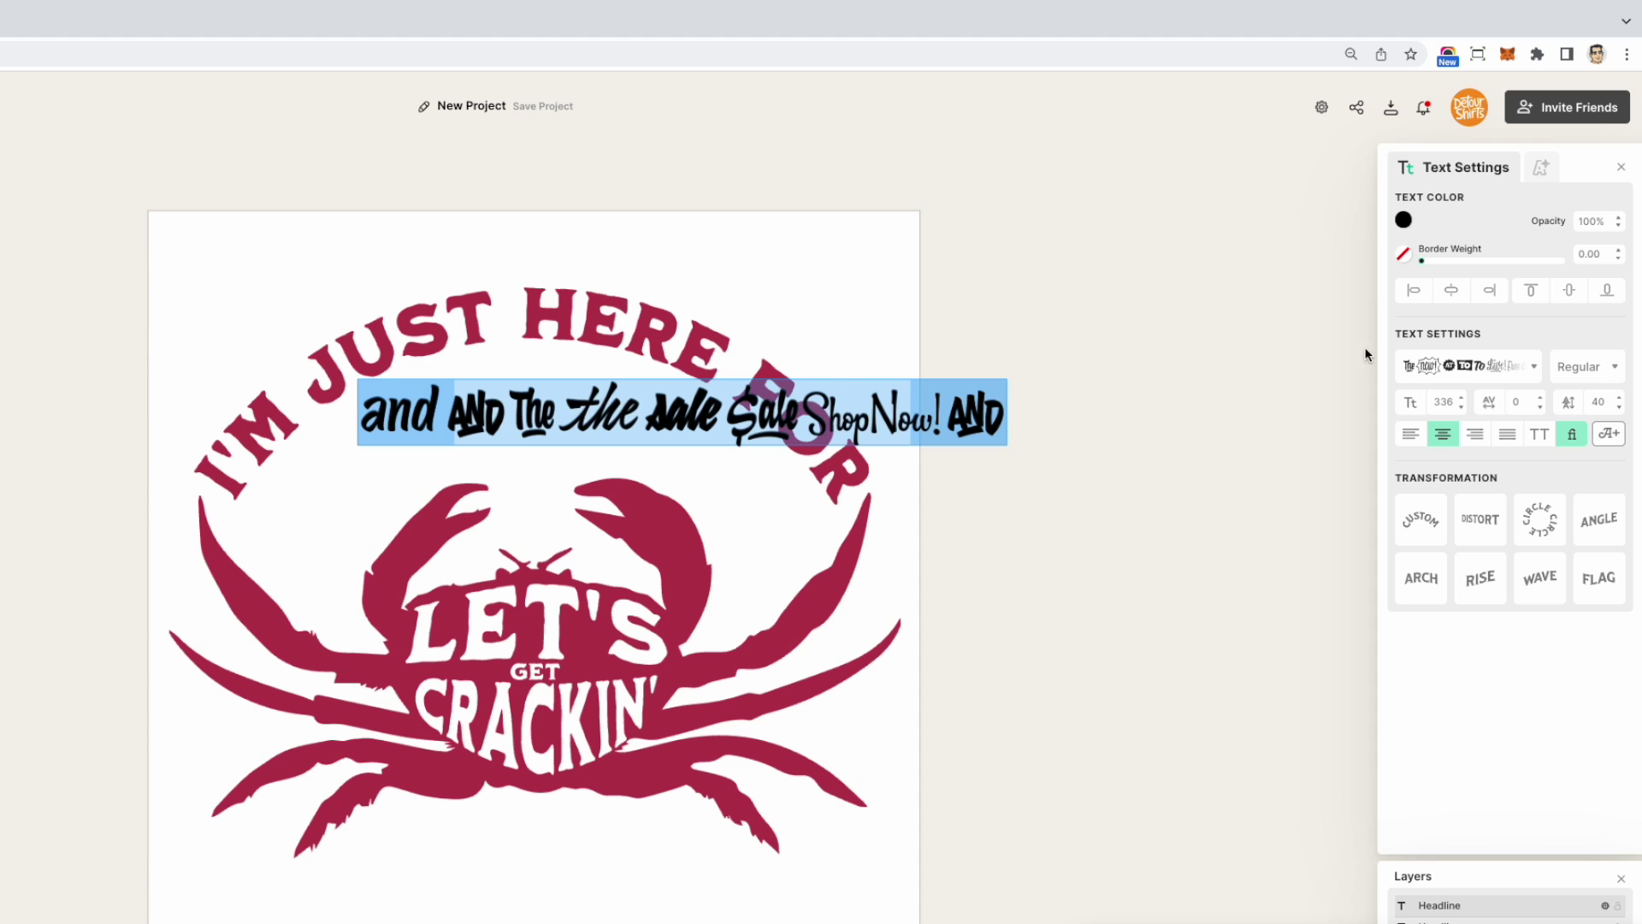
click(1609, 435)
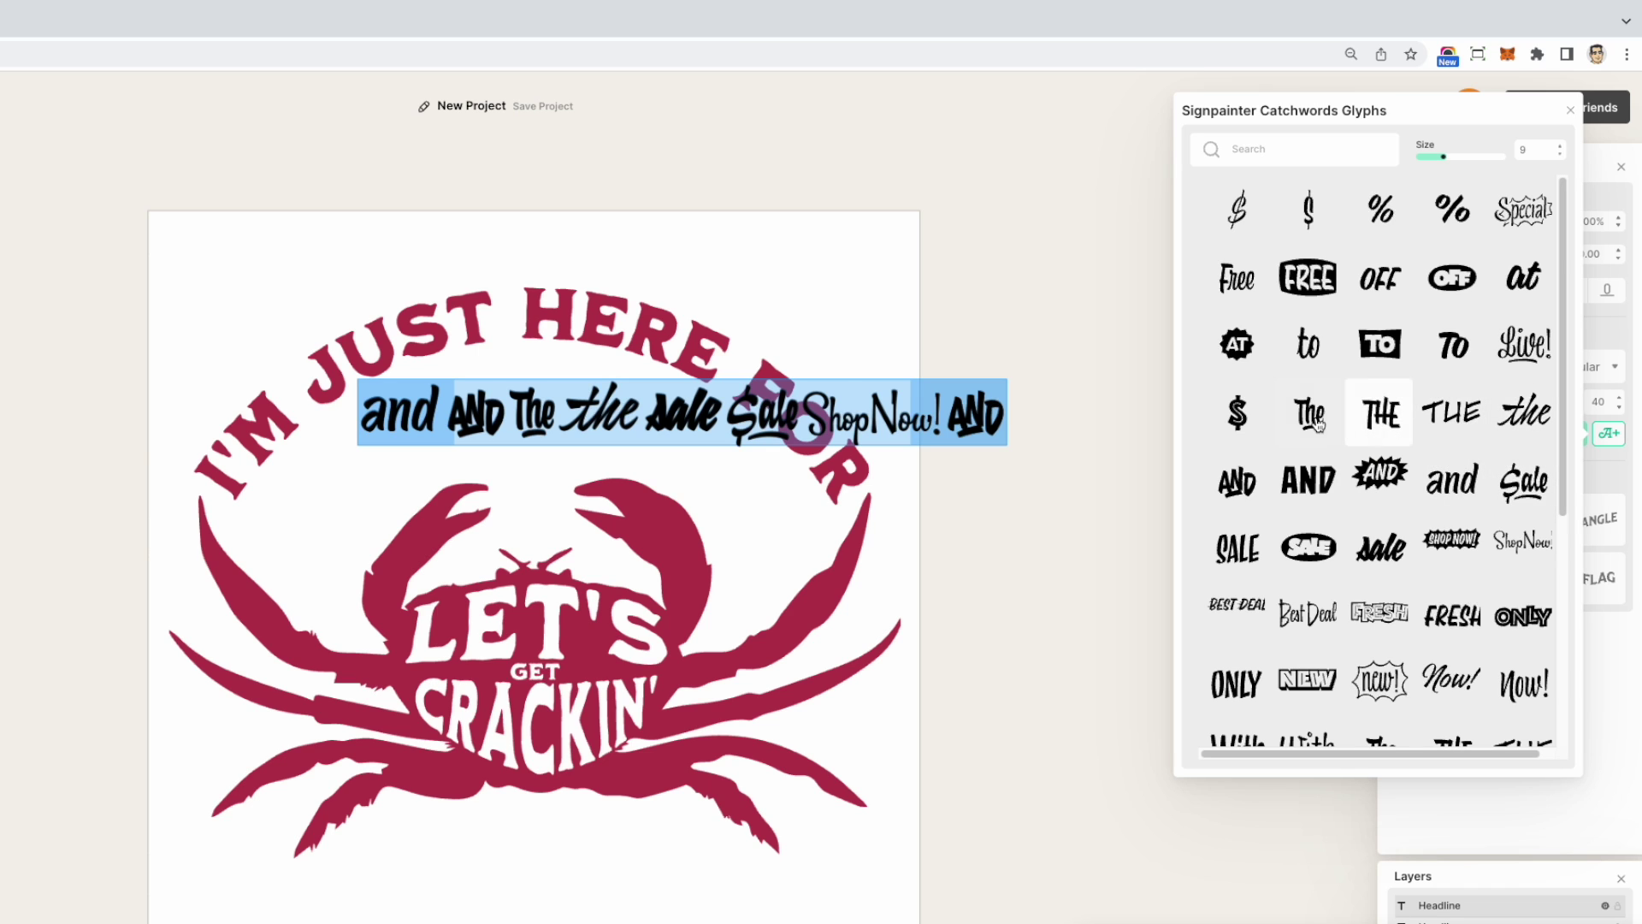
click(1315, 421)
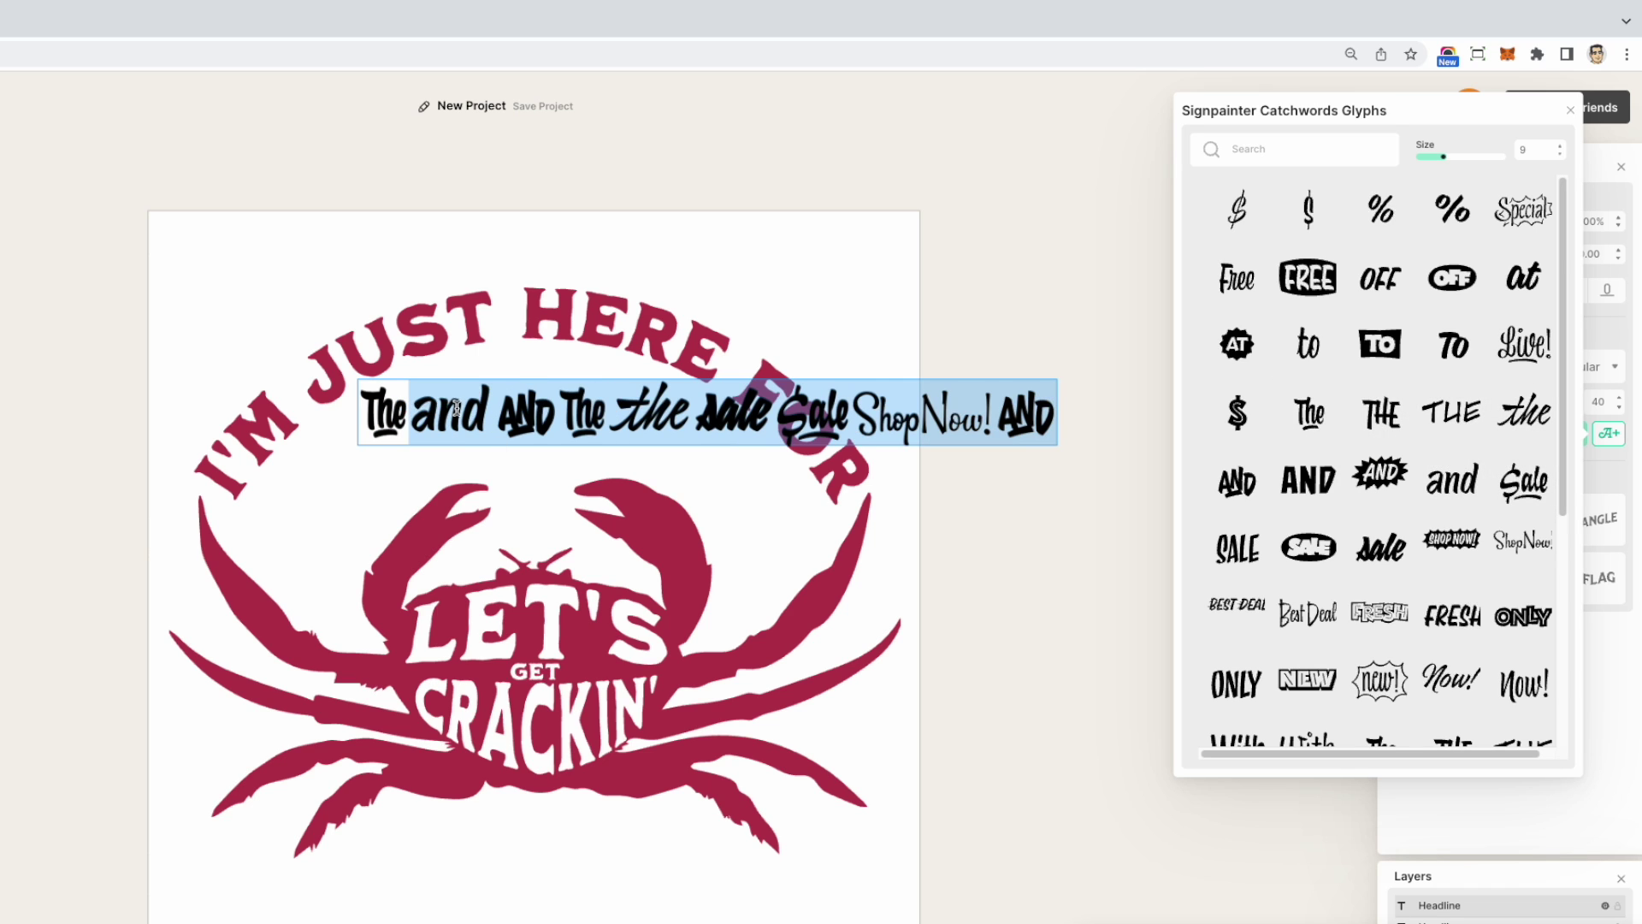
key(BackSpace)
key(Escape)
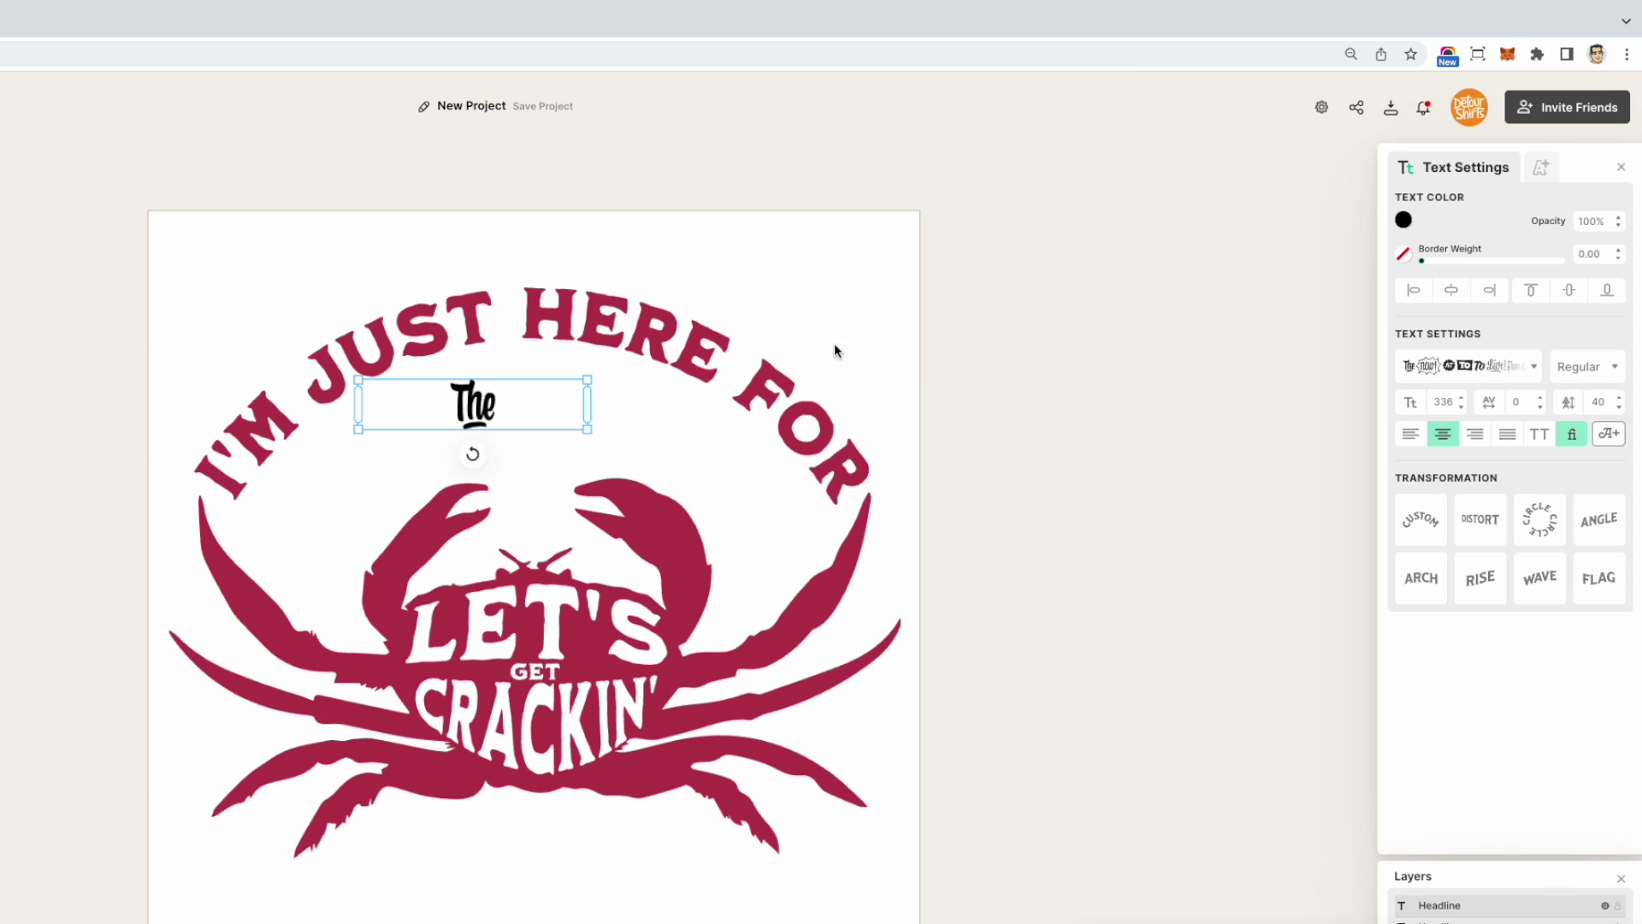
Step: Enlarge the "The" glyph beneath the arch and place a copy of it below the crab
drag(588, 408, 570, 462)
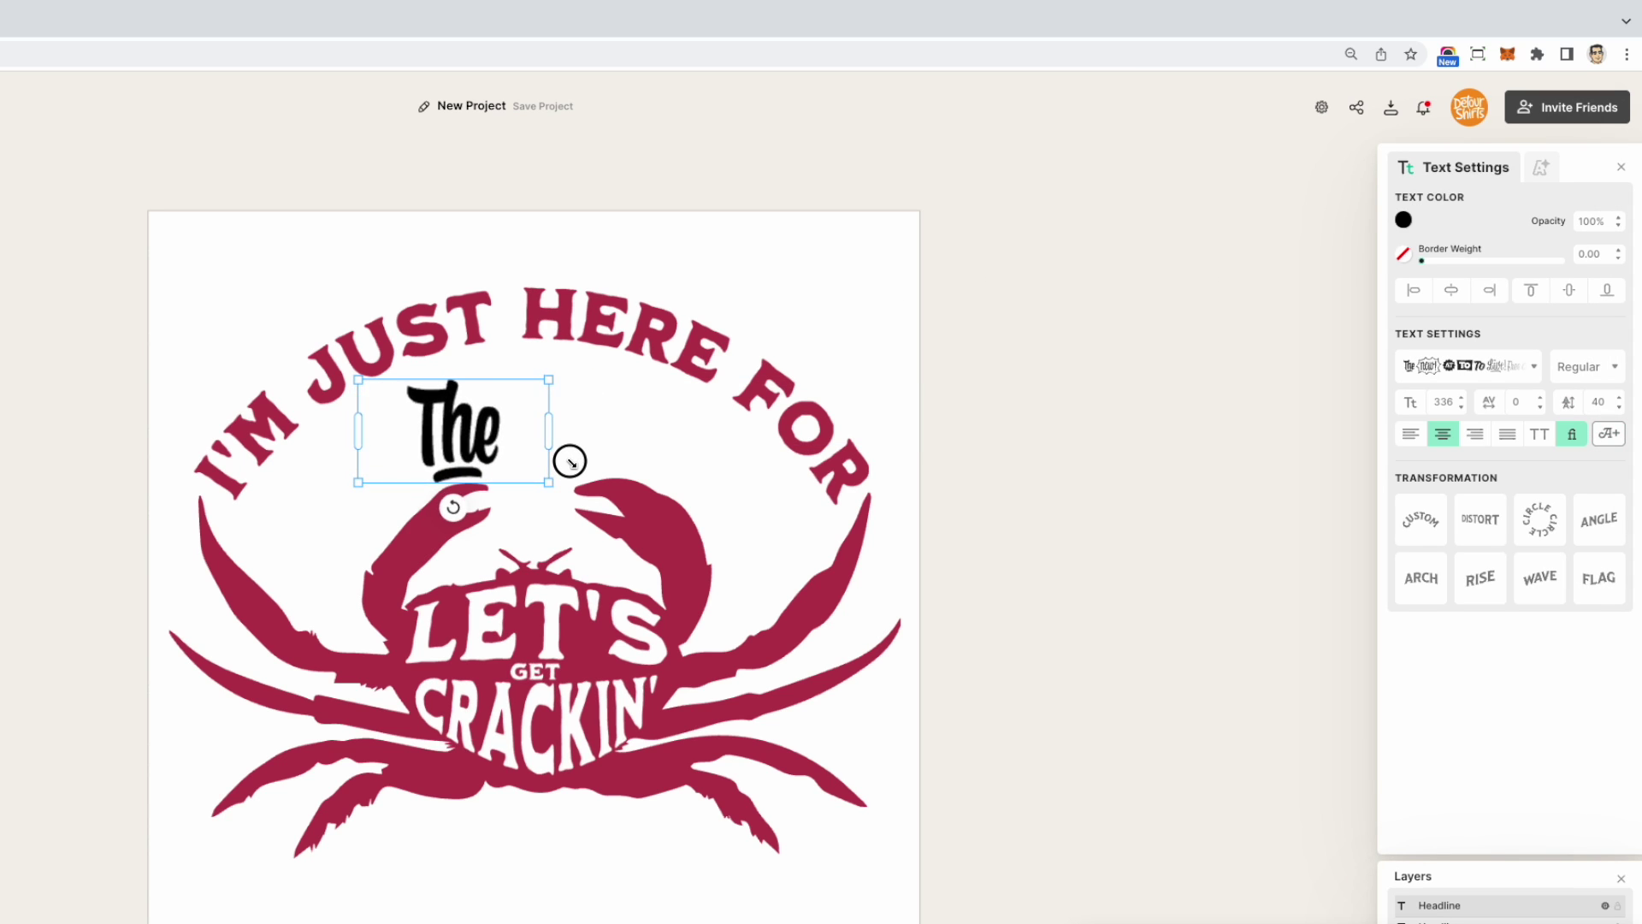
drag(482, 431, 465, 425)
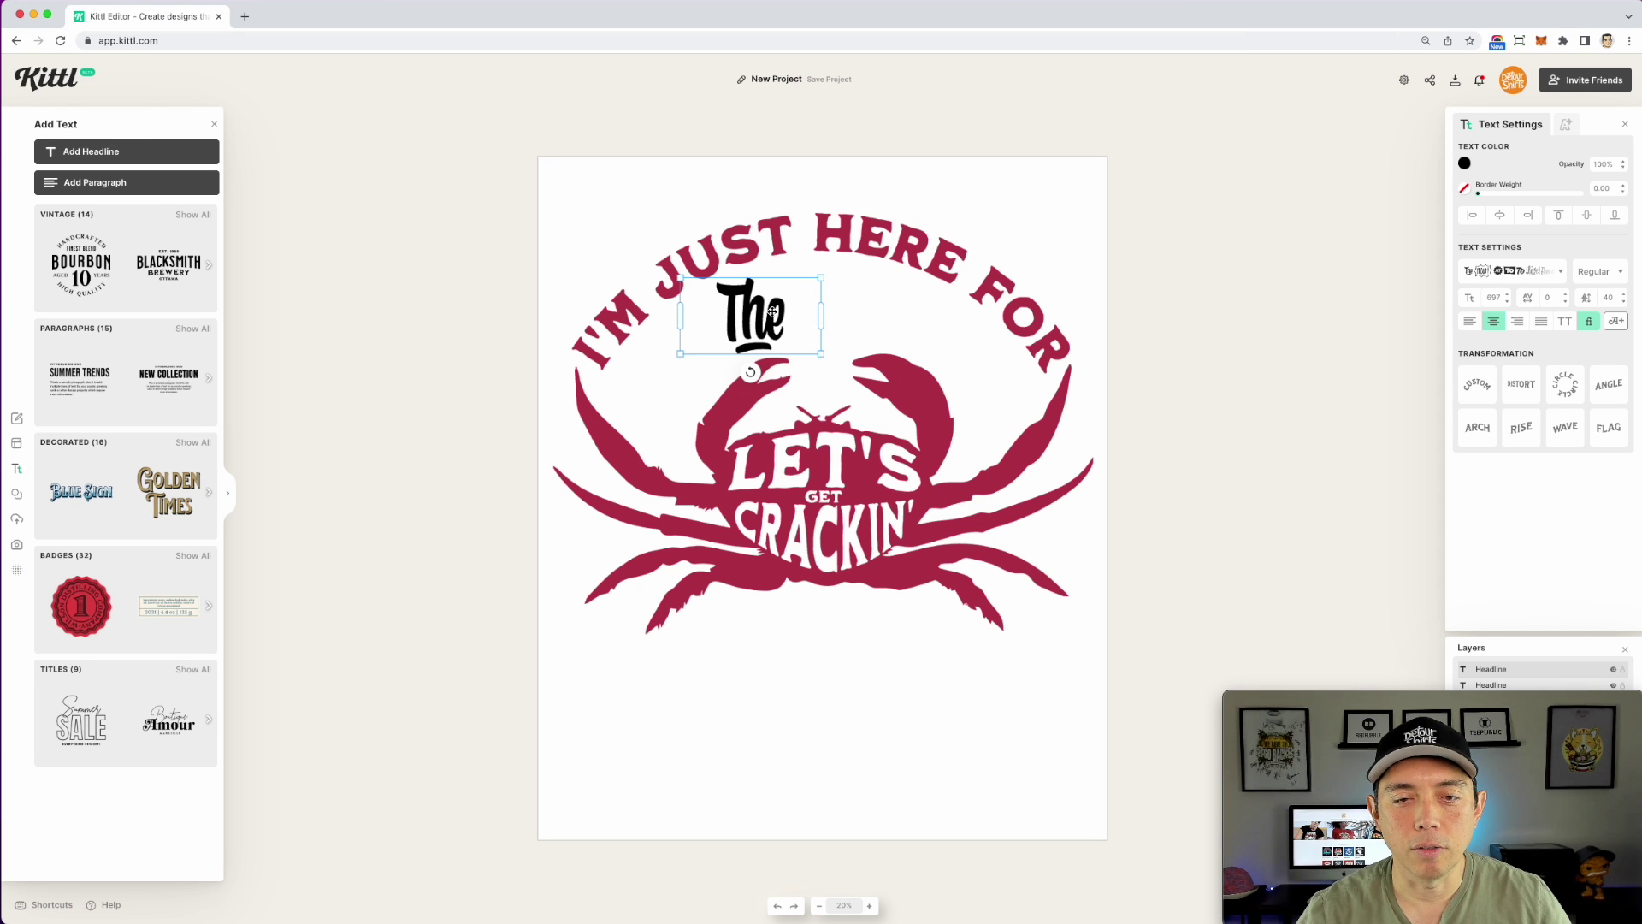
drag(772, 313, 812, 671)
Step: Replace the copied glyph below the crab with the word "Crabs" in the Sunship typeface
double_click(810, 658)
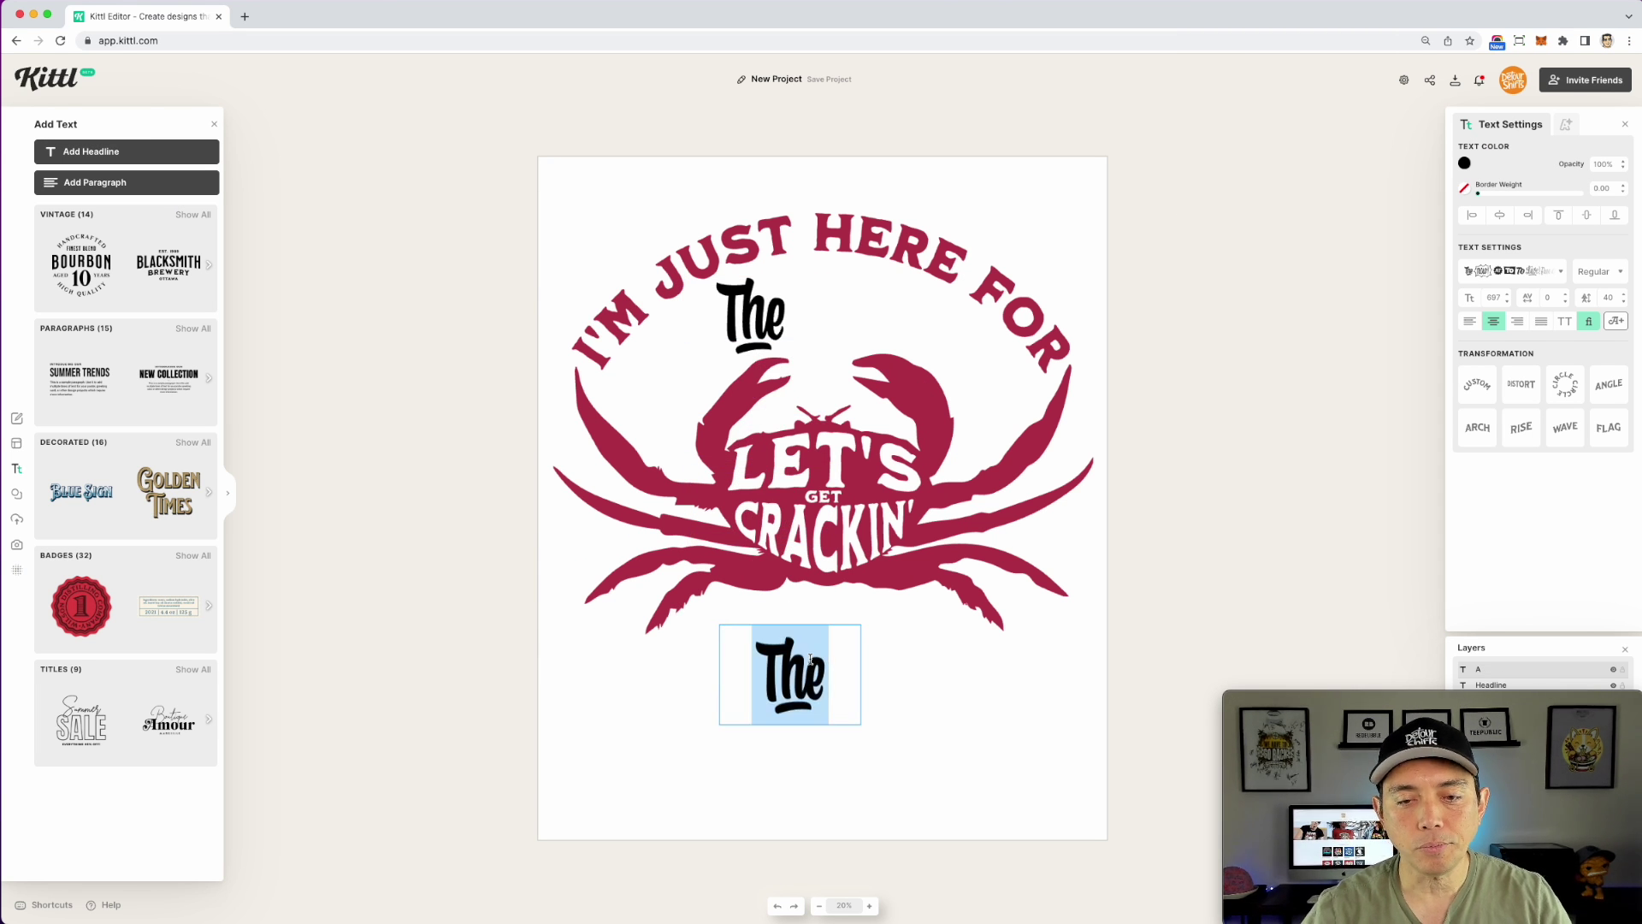
text(THE FRESH)
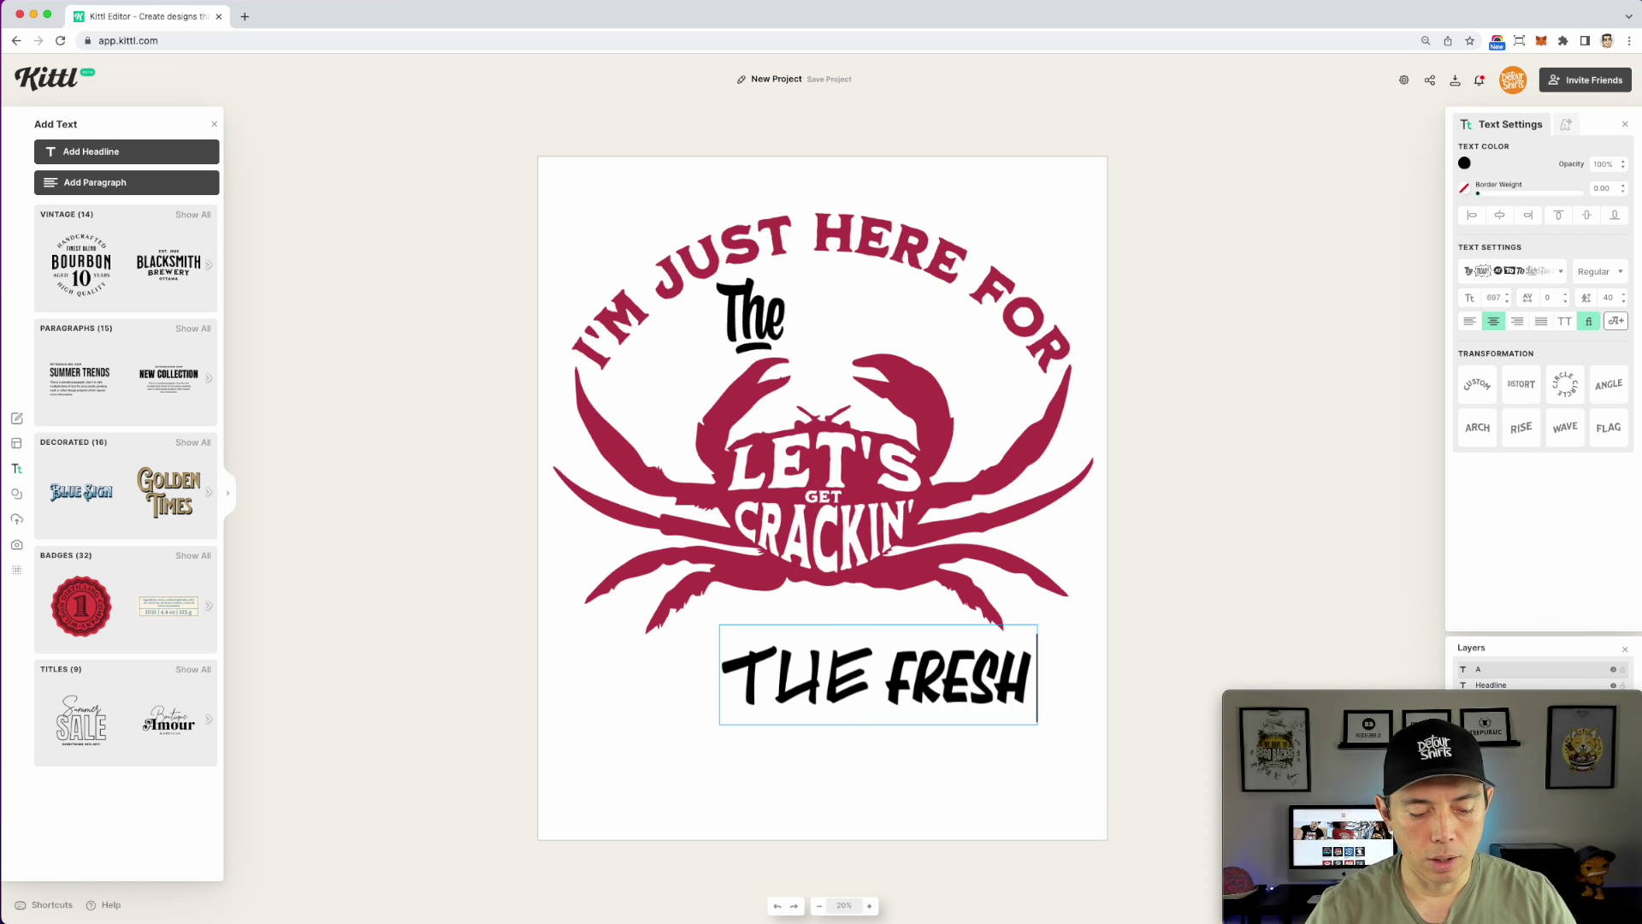
key(super+a)
click(1555, 273)
scroll(1365, 245, down, 1)
scroll(1366, 246, down, 2)
click(1330, 253)
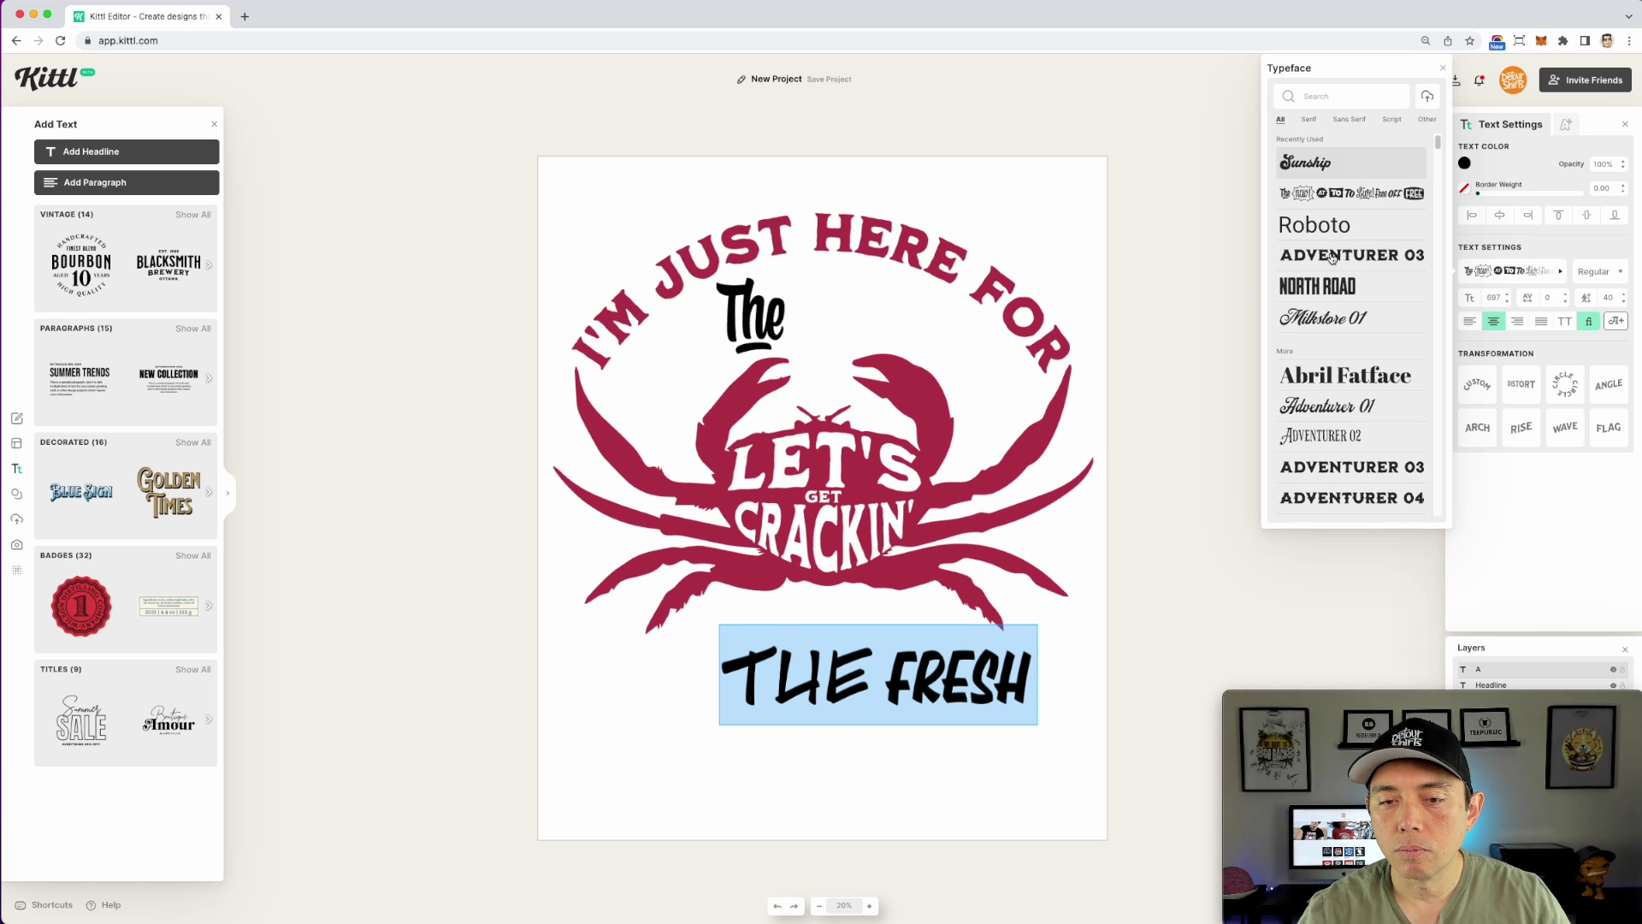
text(Cr)
click(854, 691)
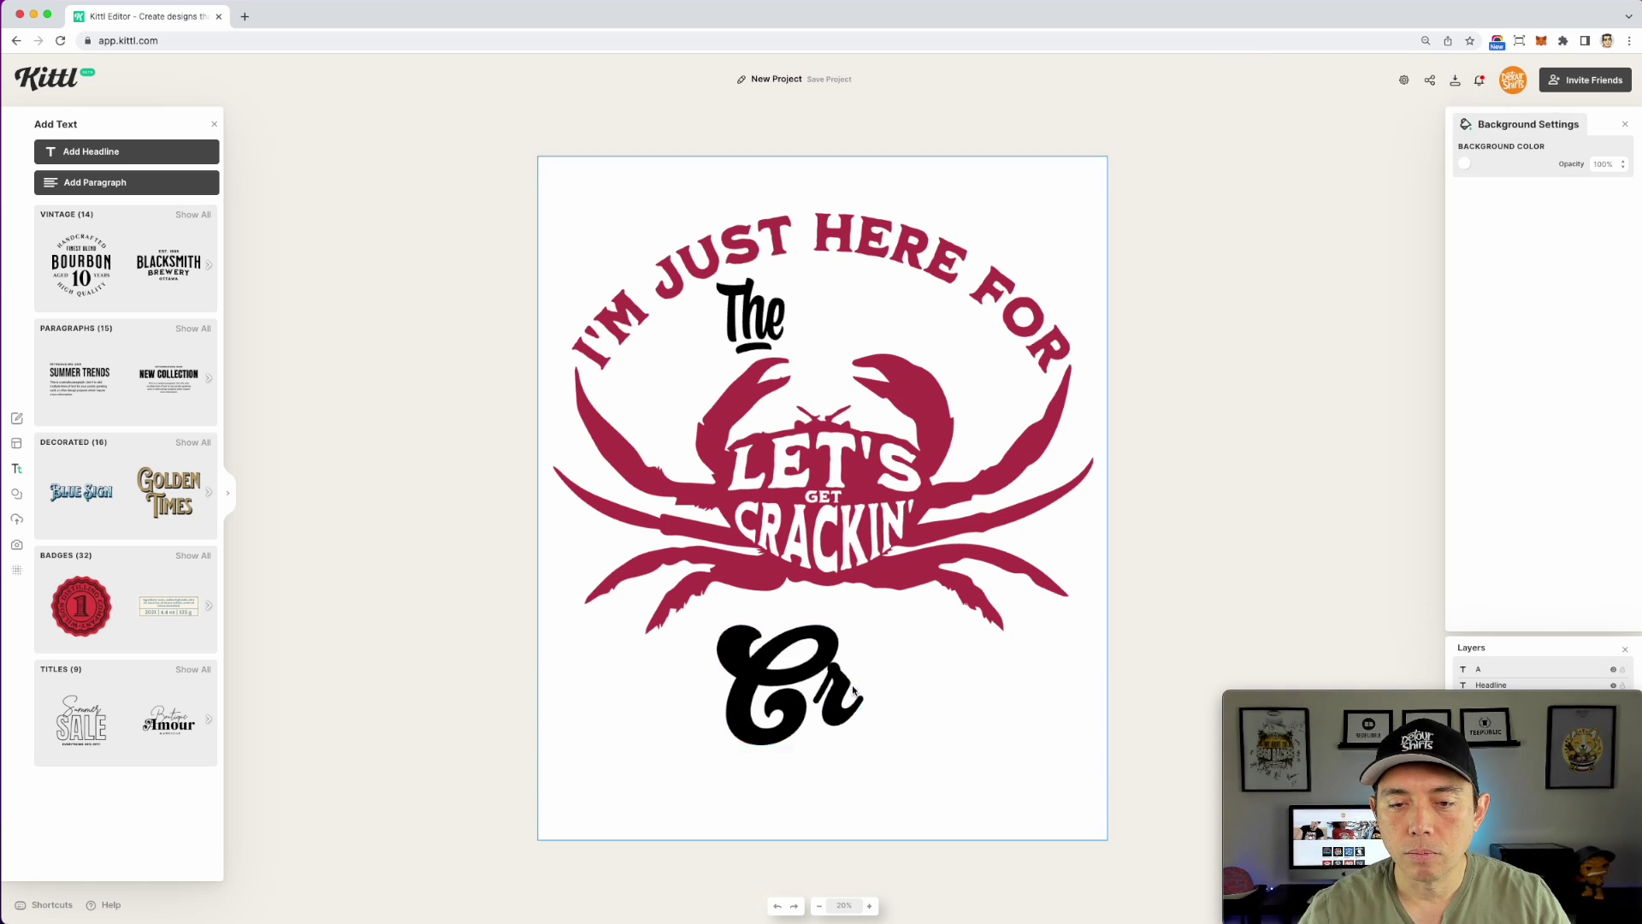
click(853, 692)
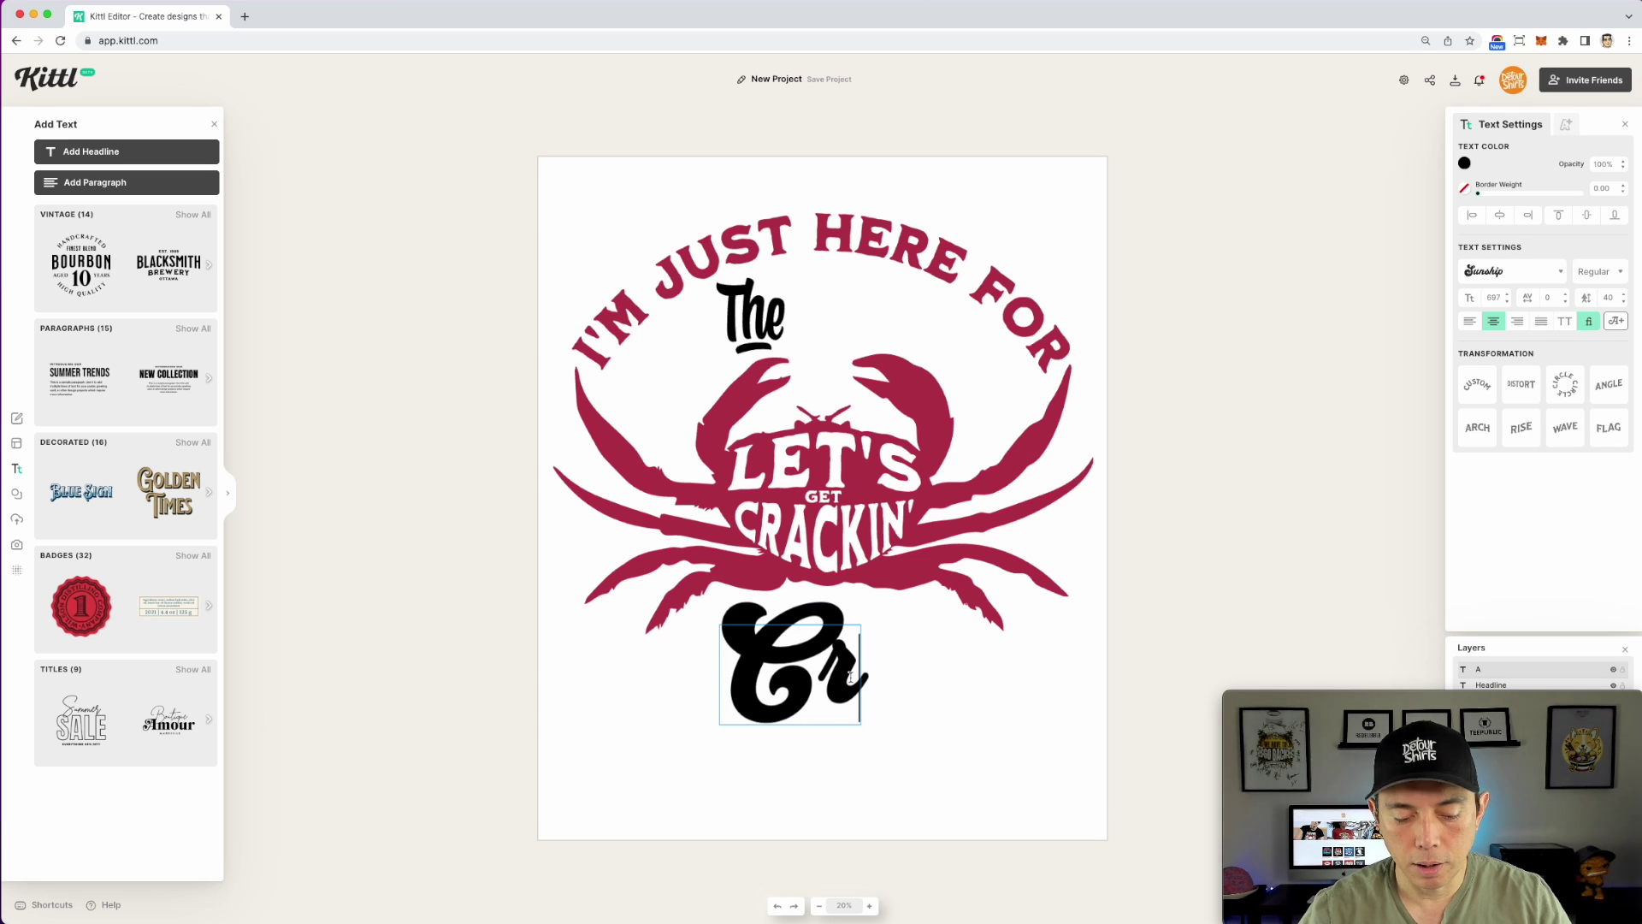
text(abs)
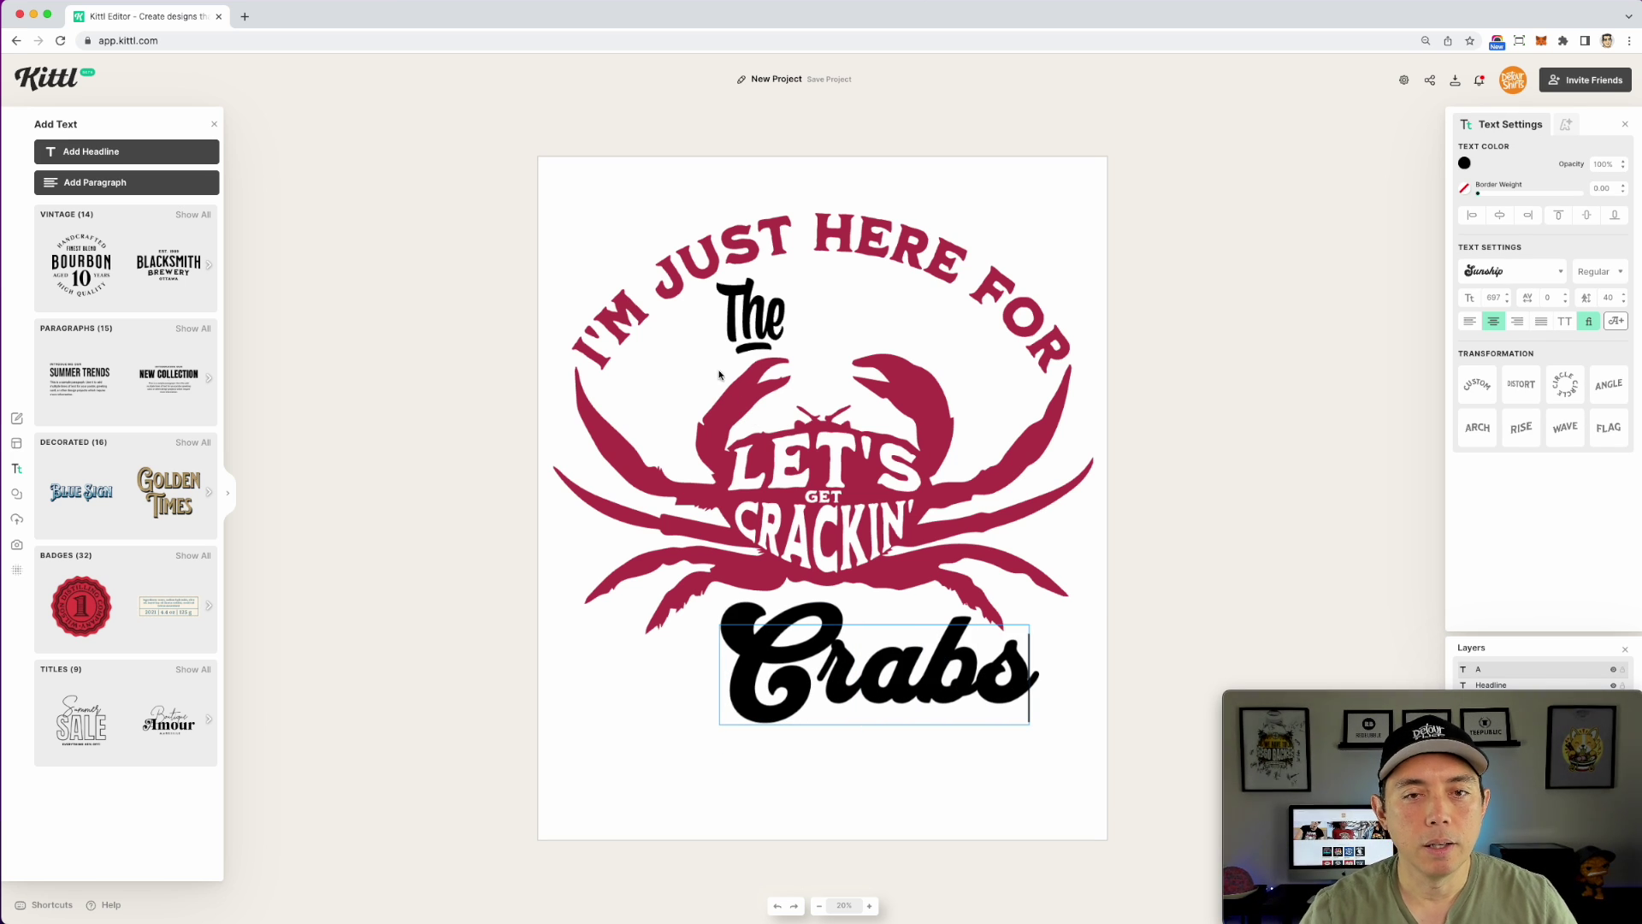
key(Escape)
Step: Shrink "Crabs", move it up beside "The" under the arch, and adjust both words so they no longer overlap
drag(864, 799, 945, 341)
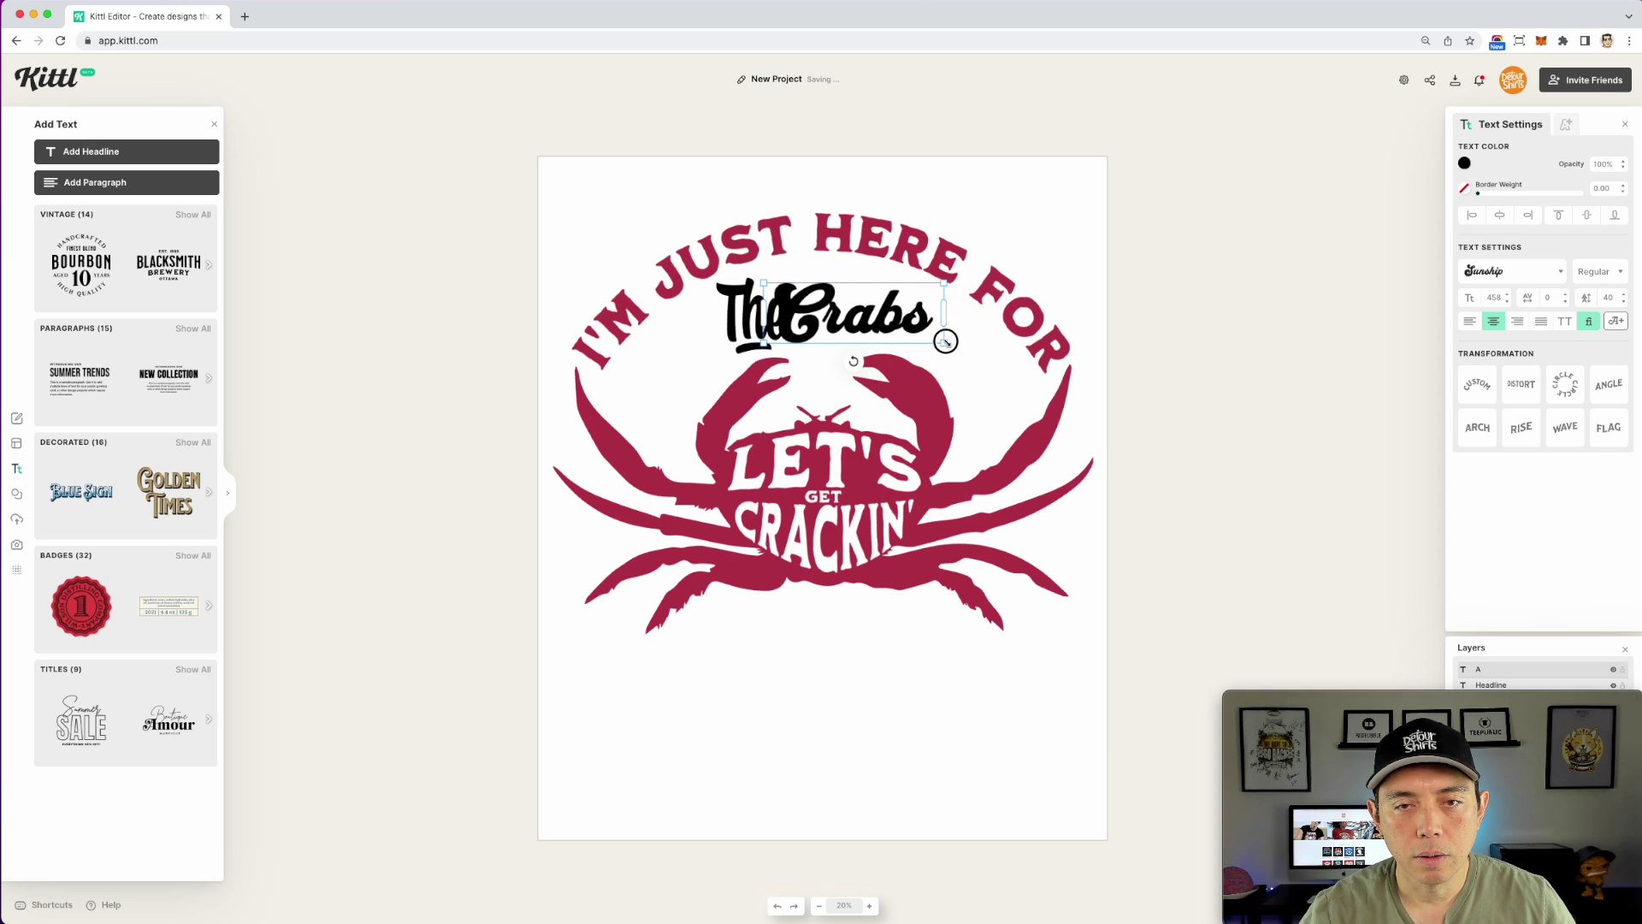
click(897, 318)
click(1129, 285)
click(898, 312)
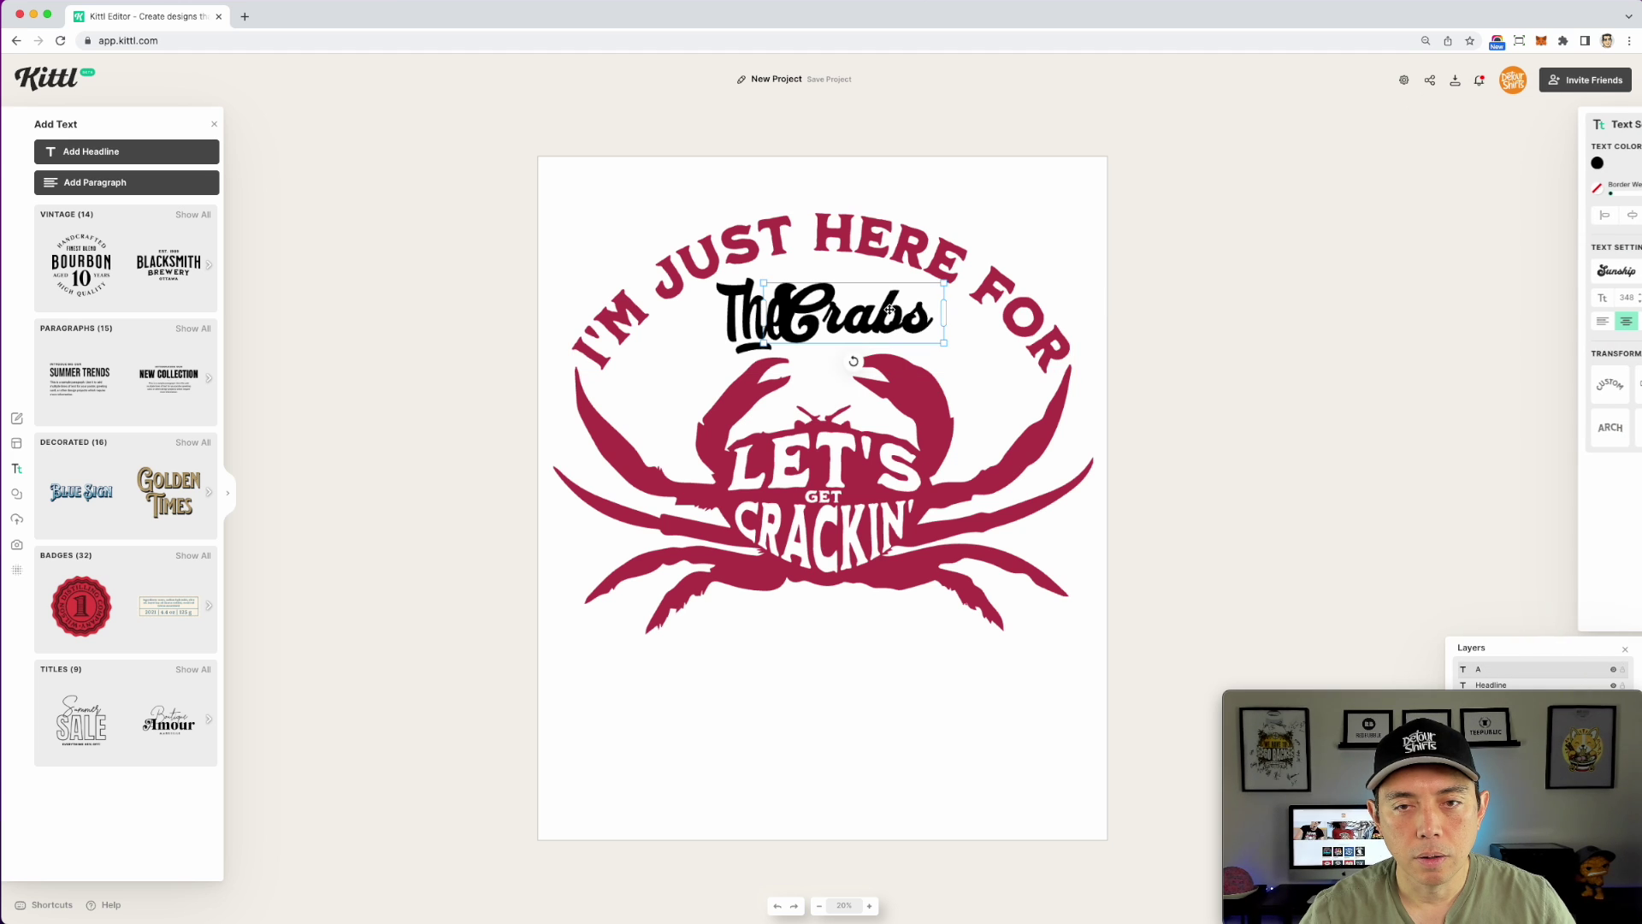
drag(898, 312, 902, 312)
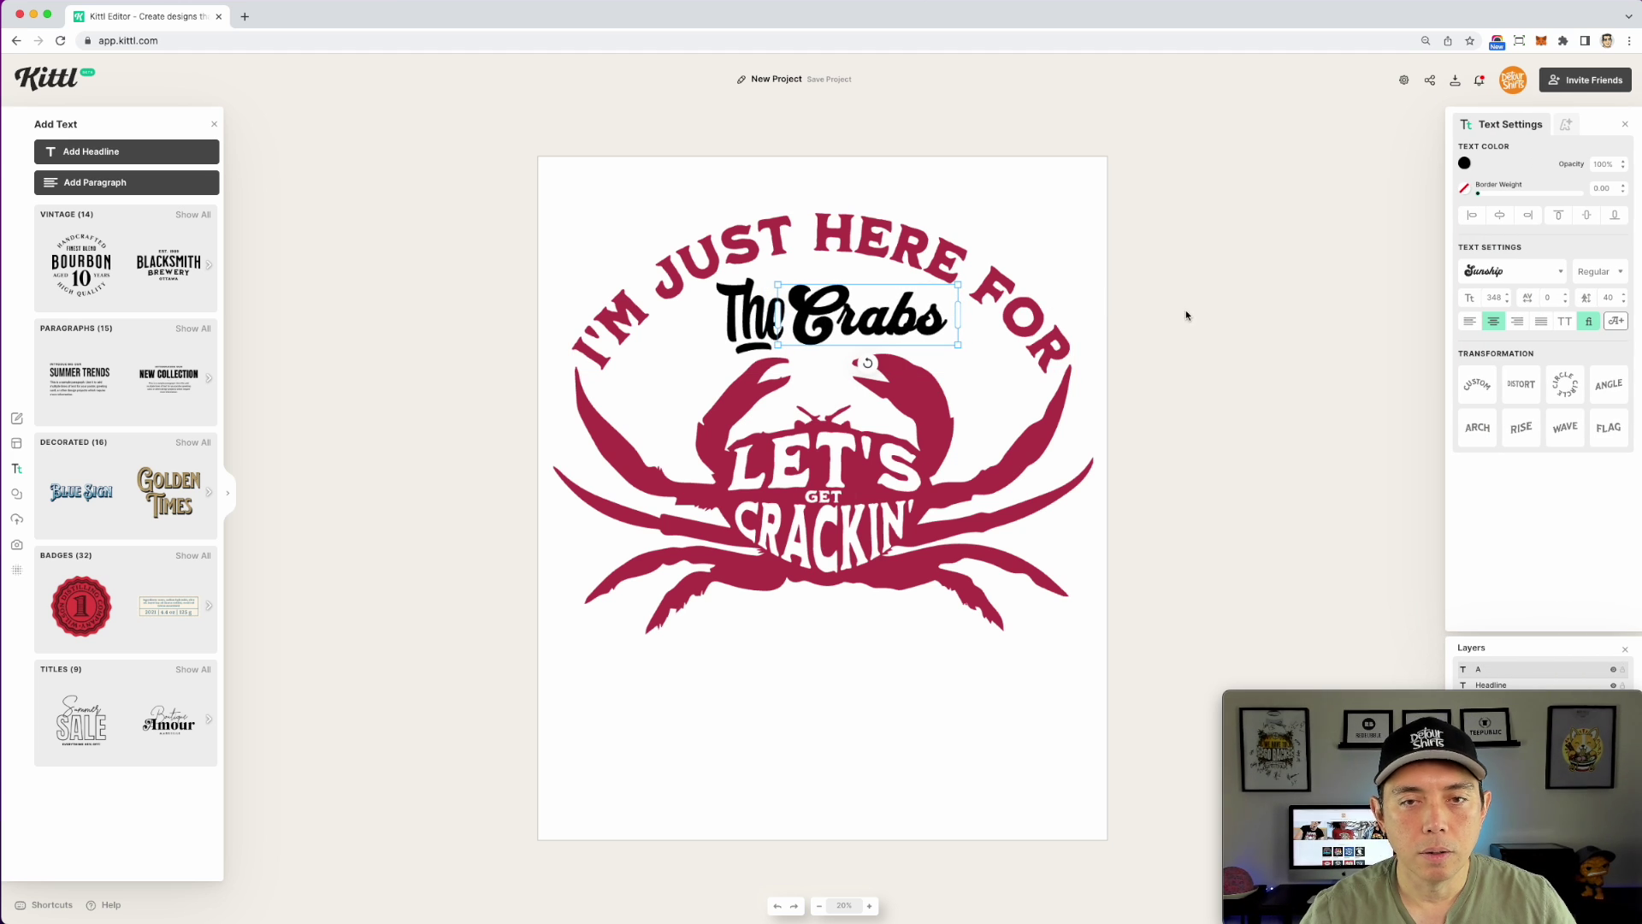
drag(750, 308, 740, 309)
Step: Switch "Crabs" to the Adventurer 03 typeface and widen its text box so the word fits on one line
double_click(900, 319)
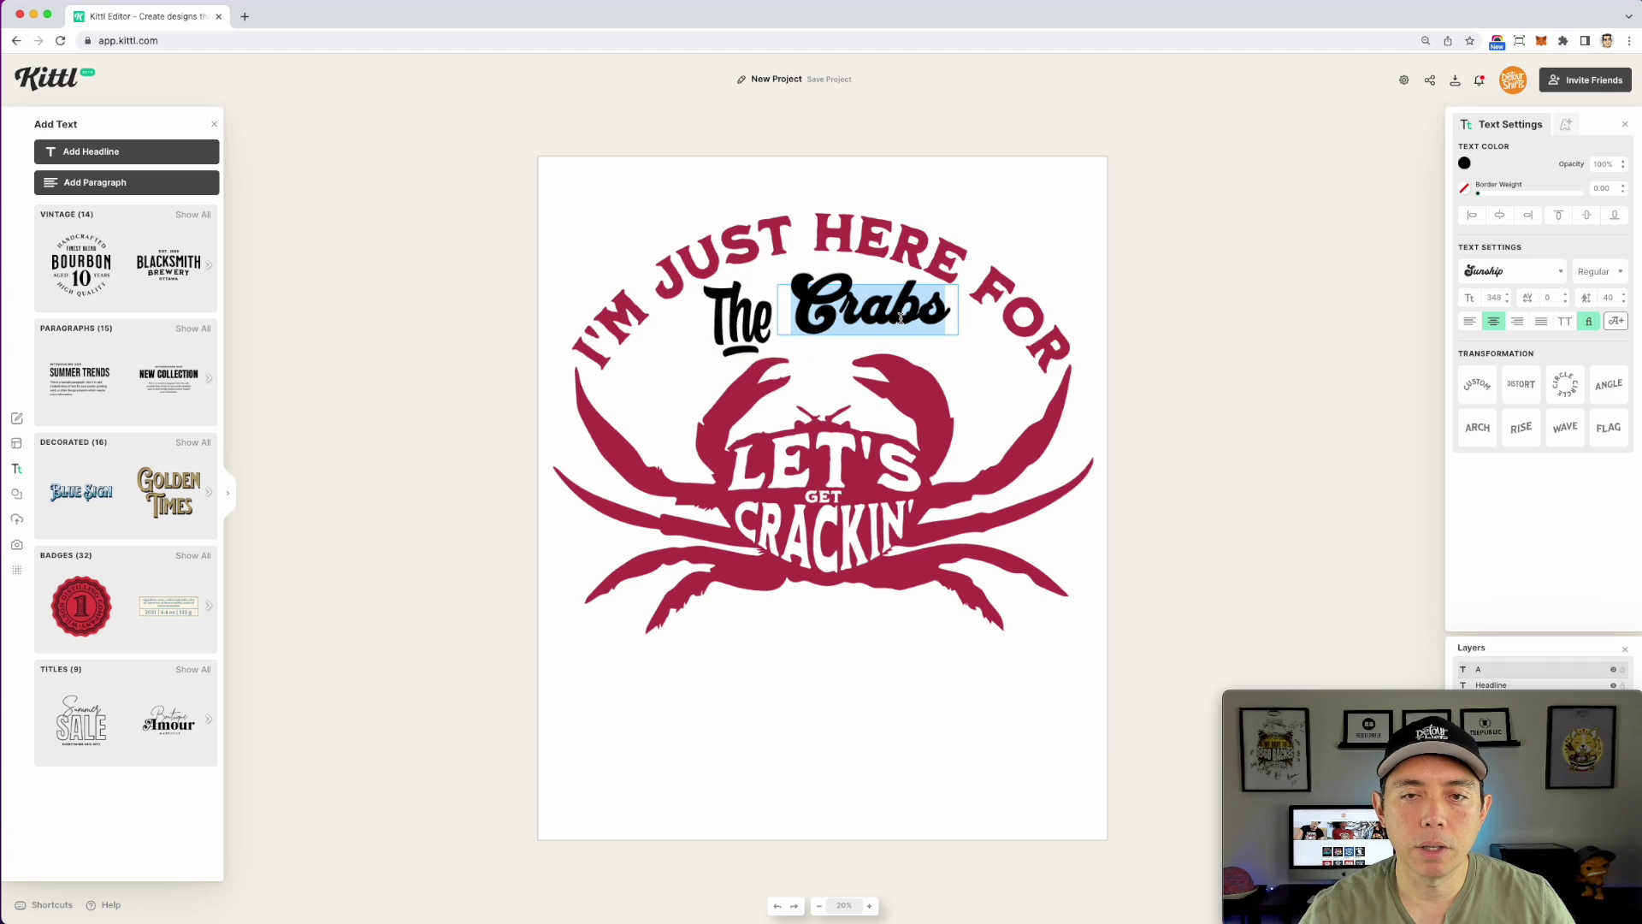
click(1563, 274)
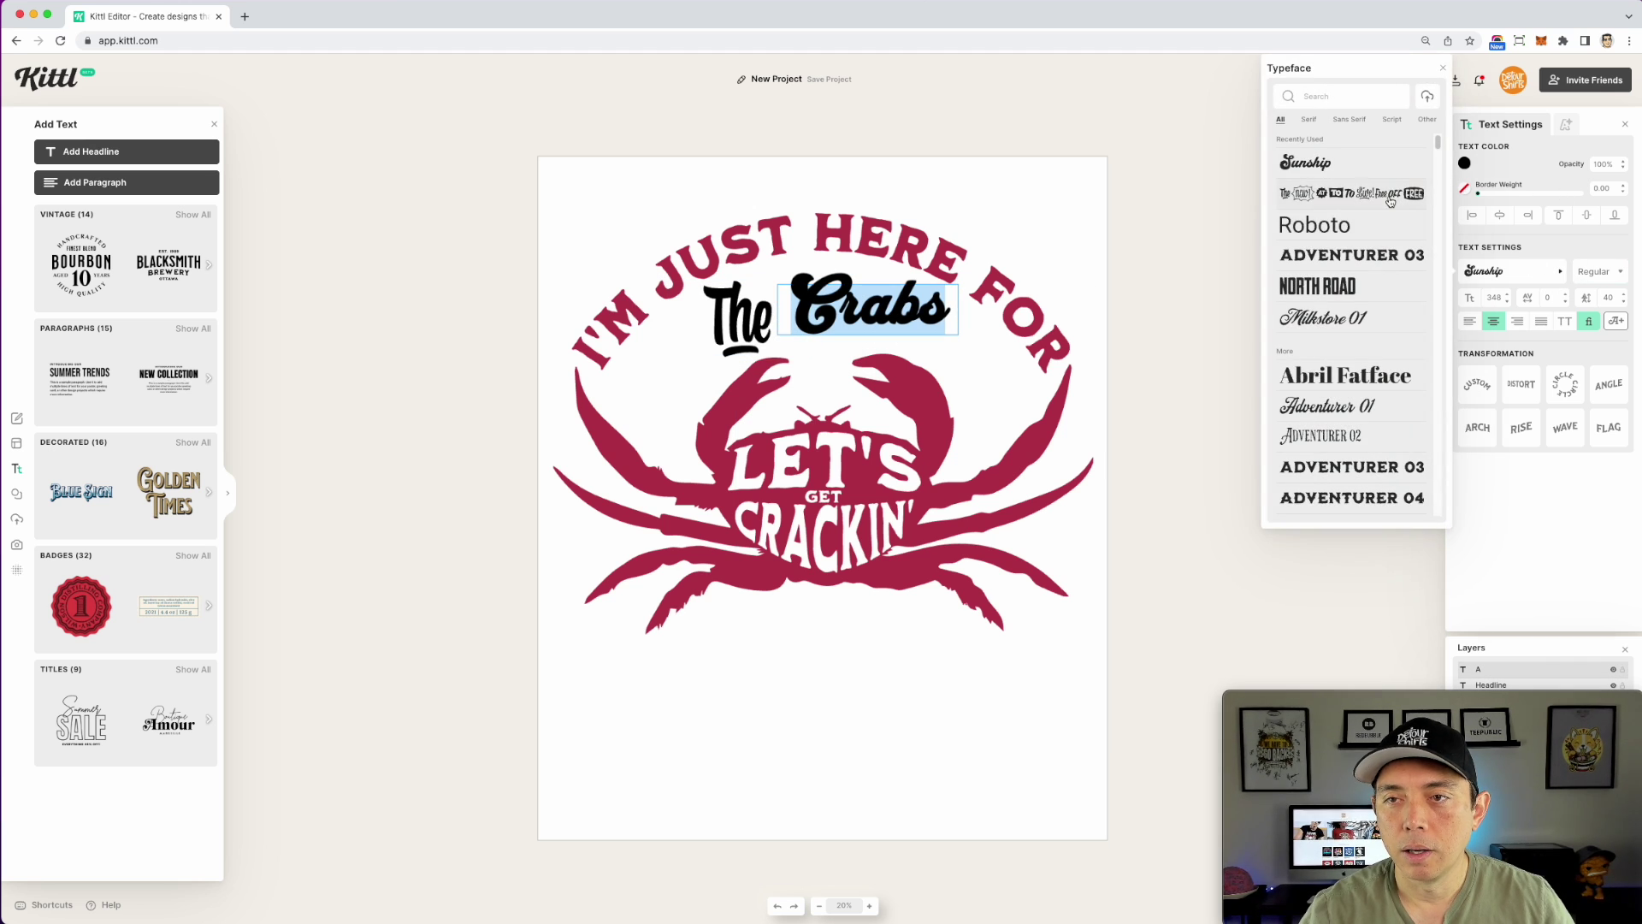
click(1345, 256)
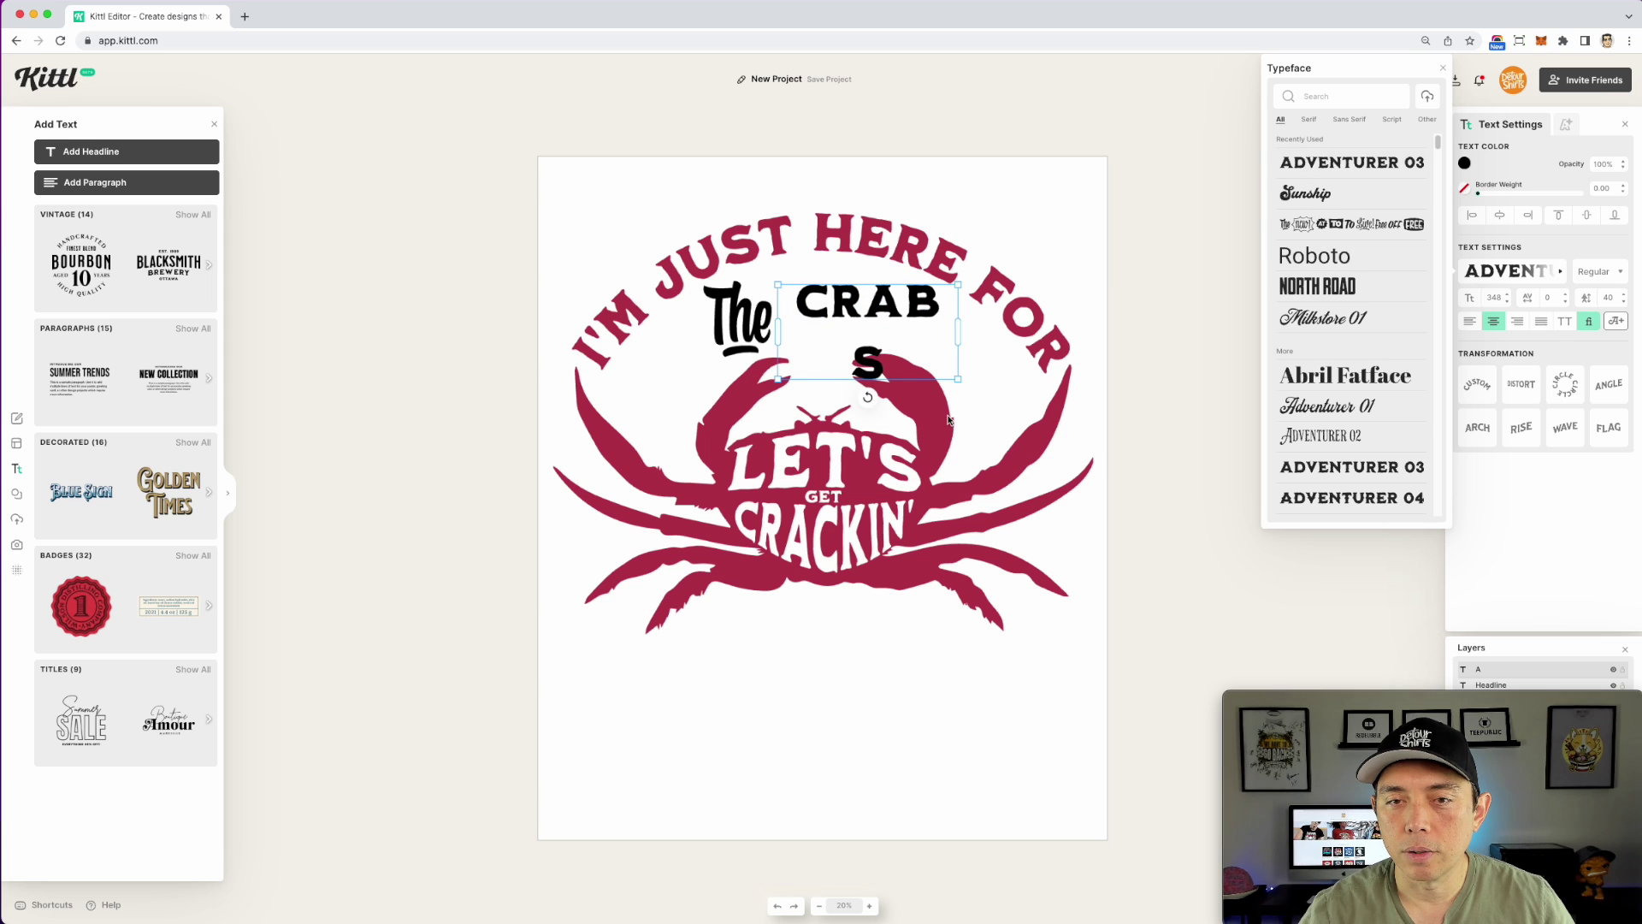
click(959, 380)
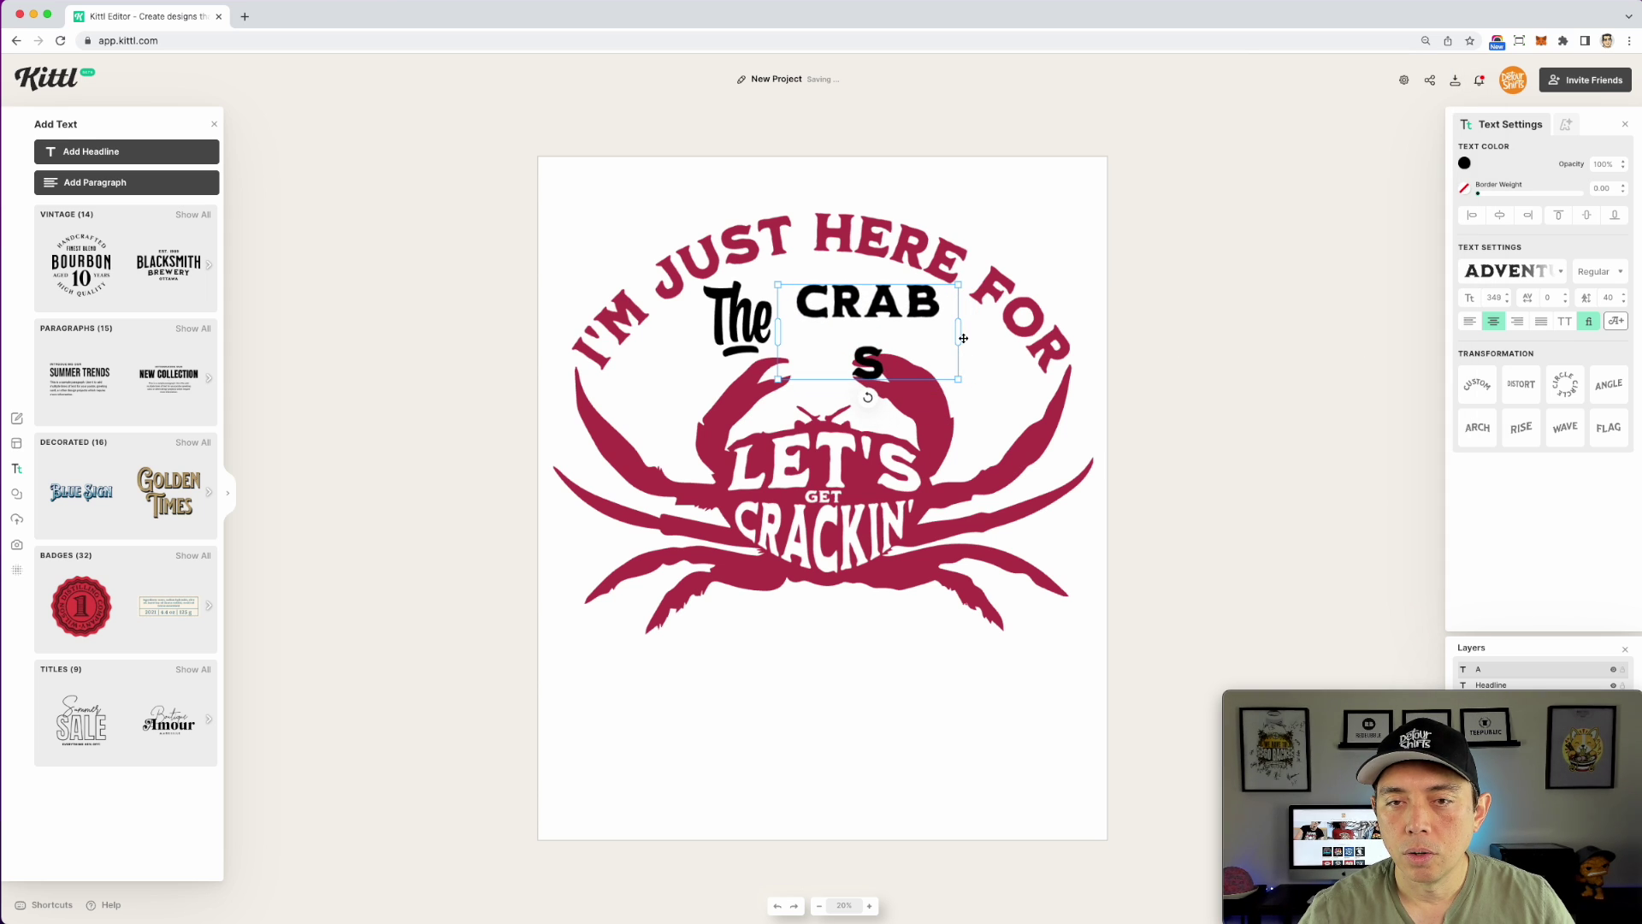
drag(961, 331, 1005, 331)
Step: Center "CRABS" just above the claws and stack "The" directly over it beneath the arched lettering
drag(862, 295, 792, 306)
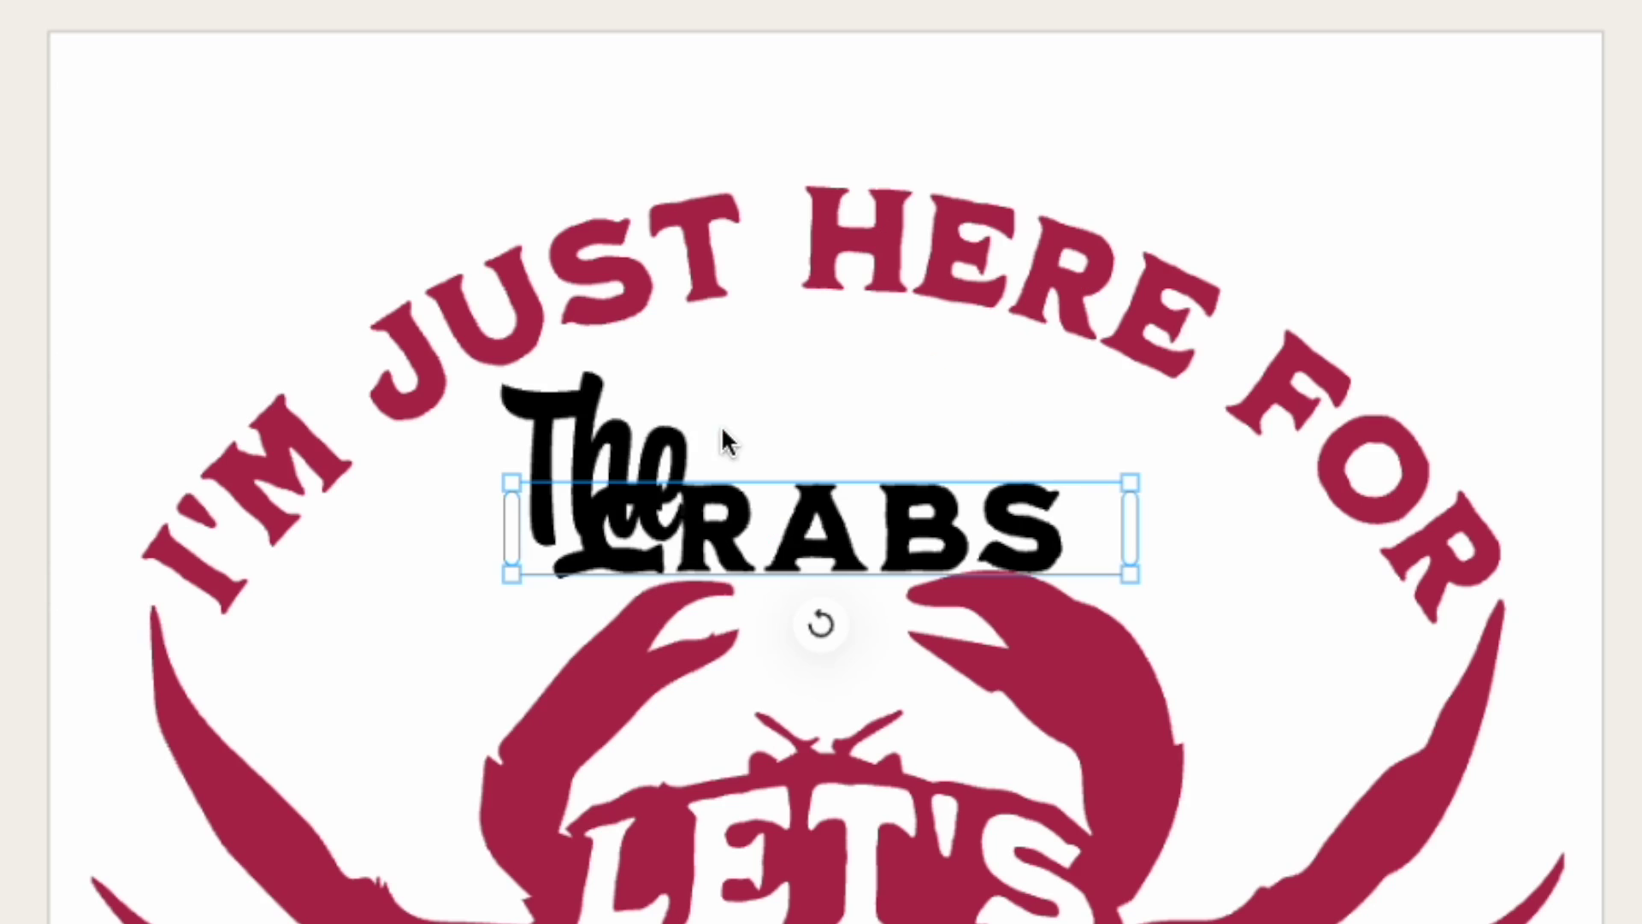
click(531, 401)
drag(526, 395, 800, 329)
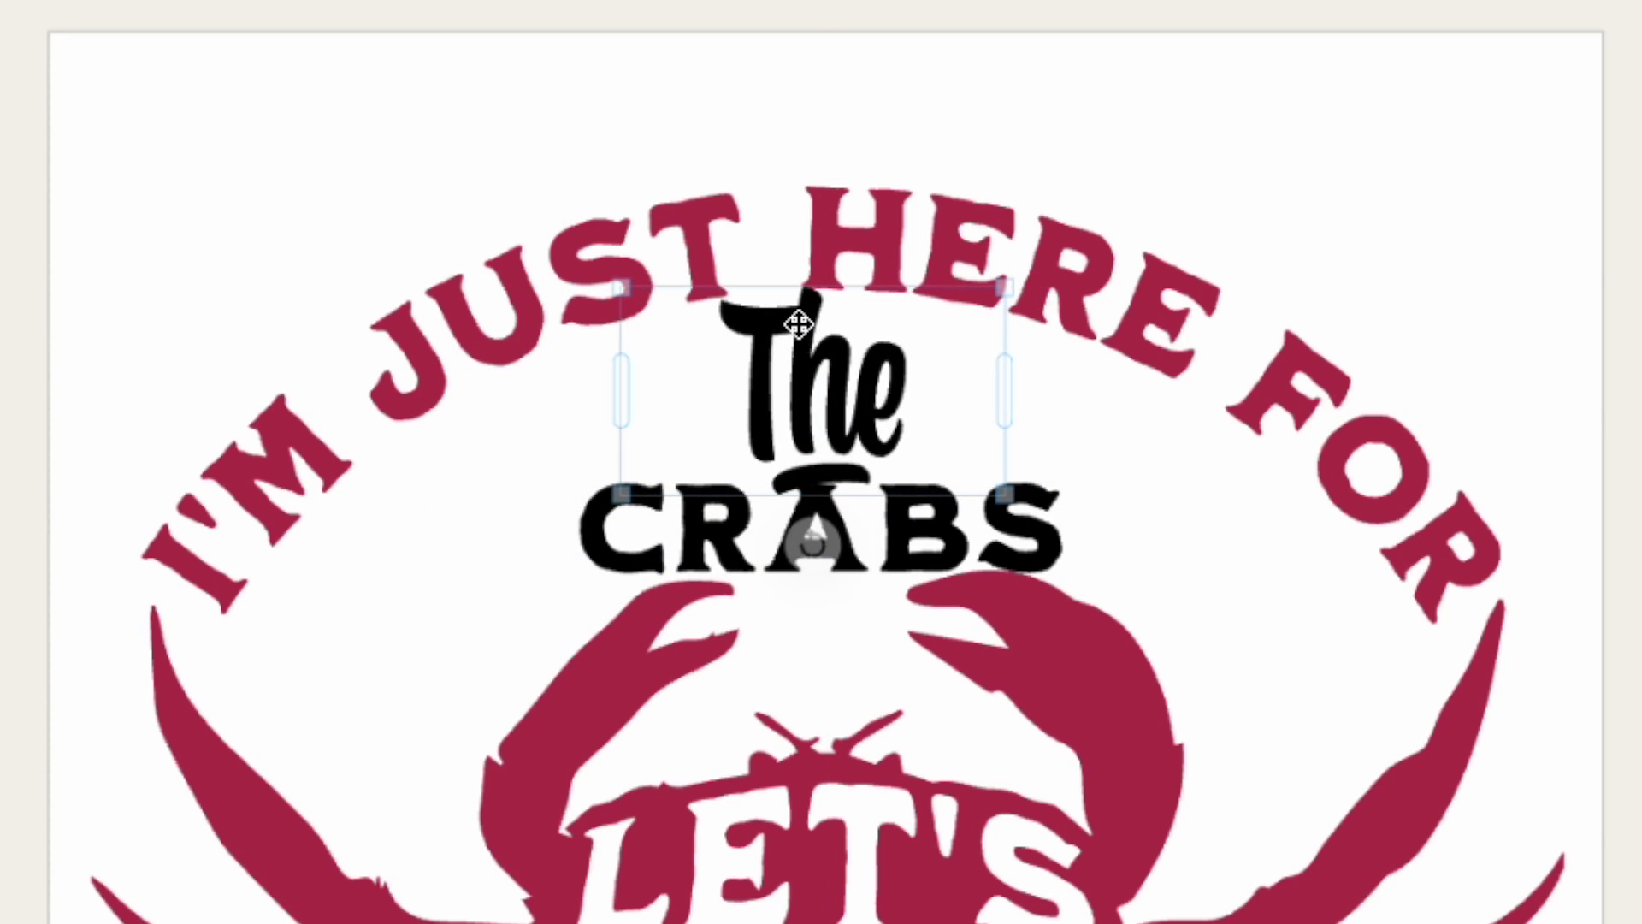
click(1047, 537)
drag(965, 532, 964, 554)
click(851, 413)
drag(851, 412, 855, 425)
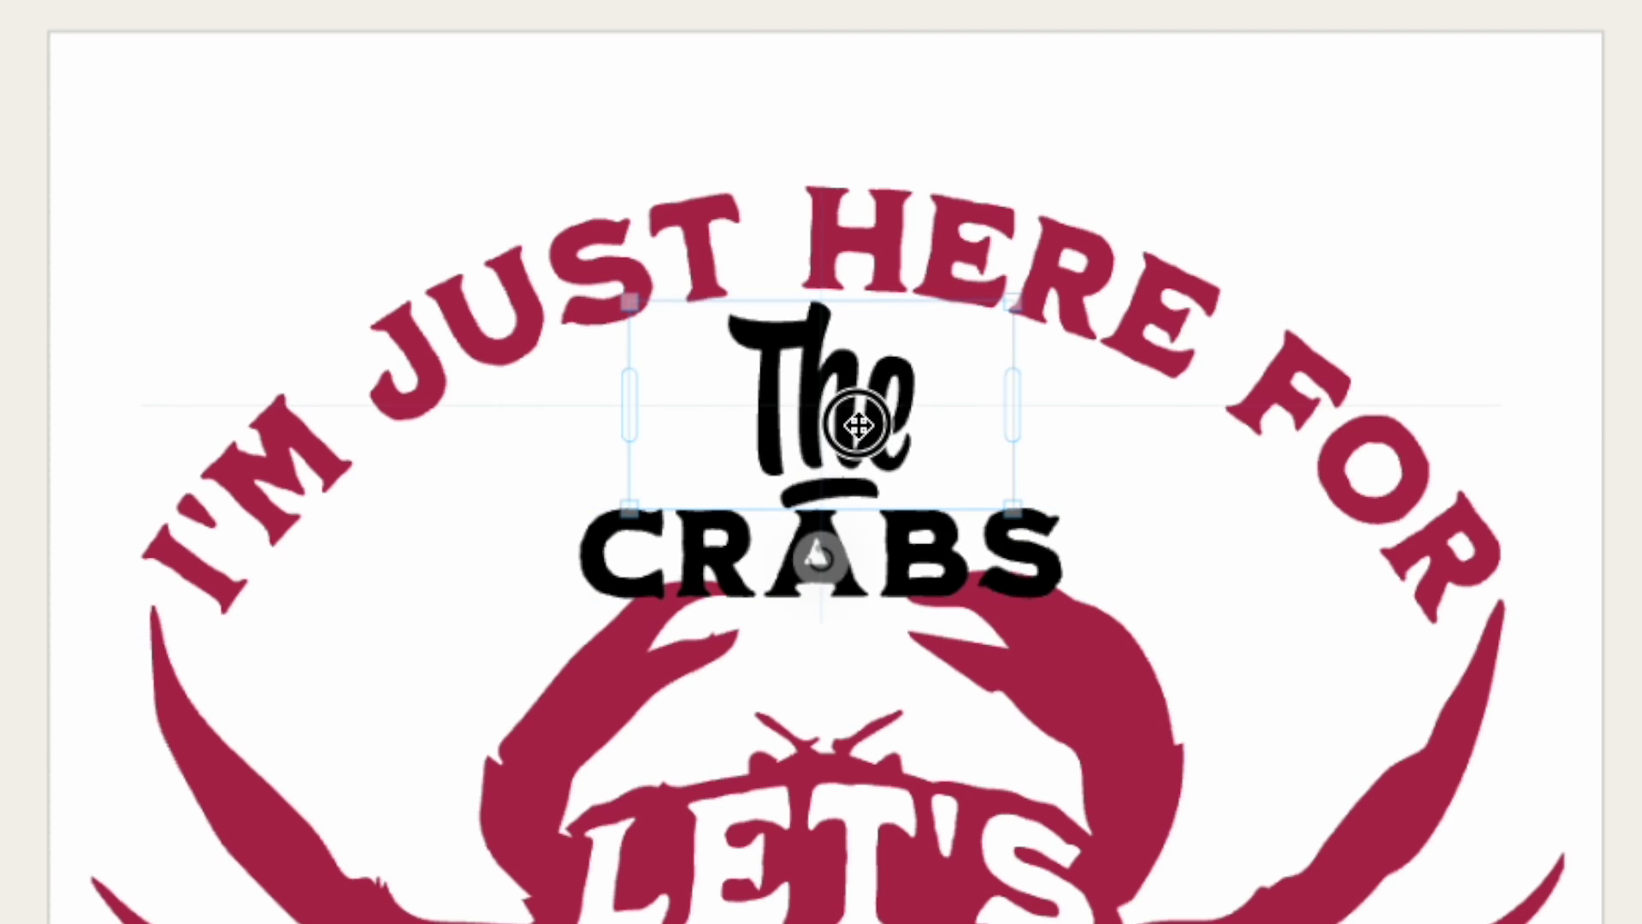
click(1037, 573)
drag(1036, 573, 1047, 571)
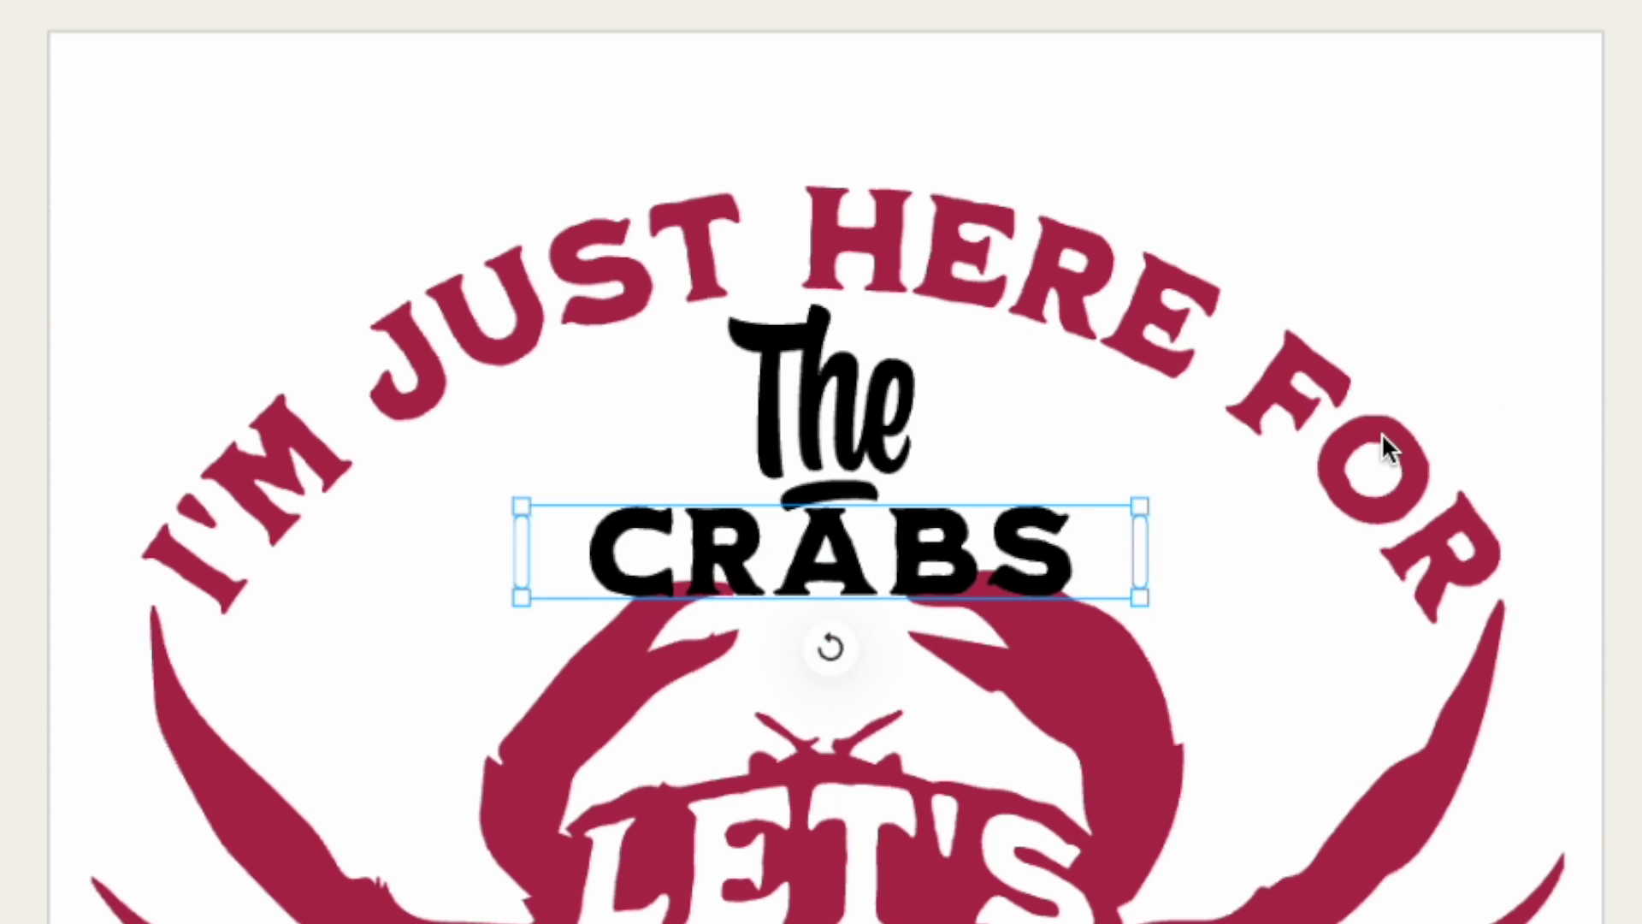
key(Escape)
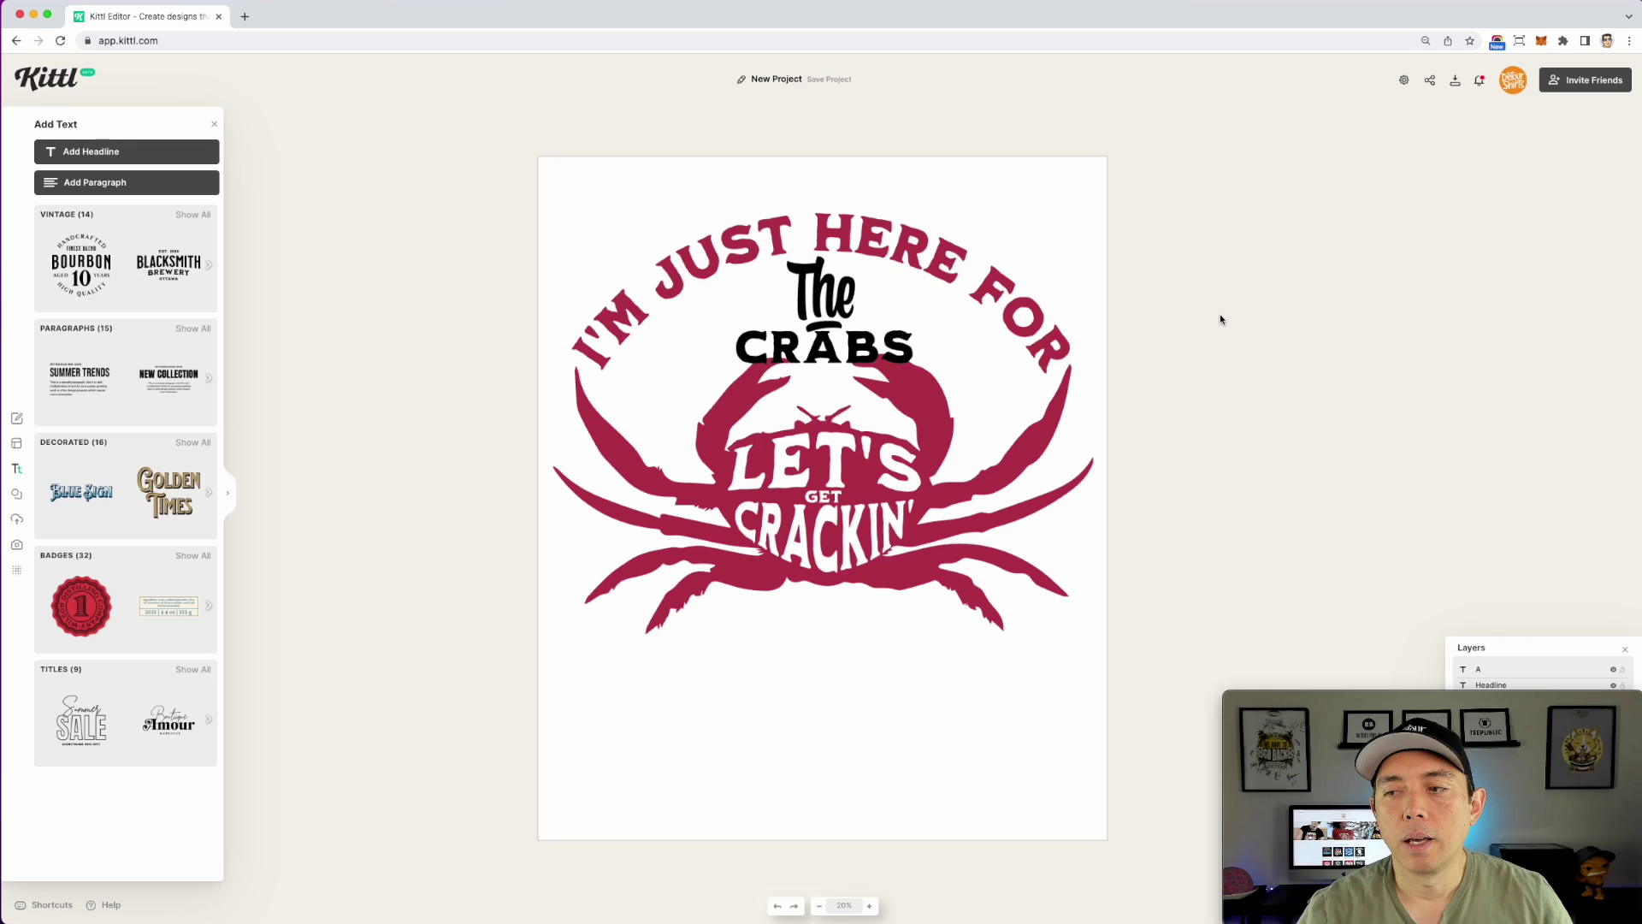
Step: Duplicate "CRABS" below the crab, change the copy to "OFFICIAL", and widen its box to one line
mouse_move(873, 343)
mouse_down()
mouse_move(870, 531)
mouse_move(892, 340)
mouse_up()
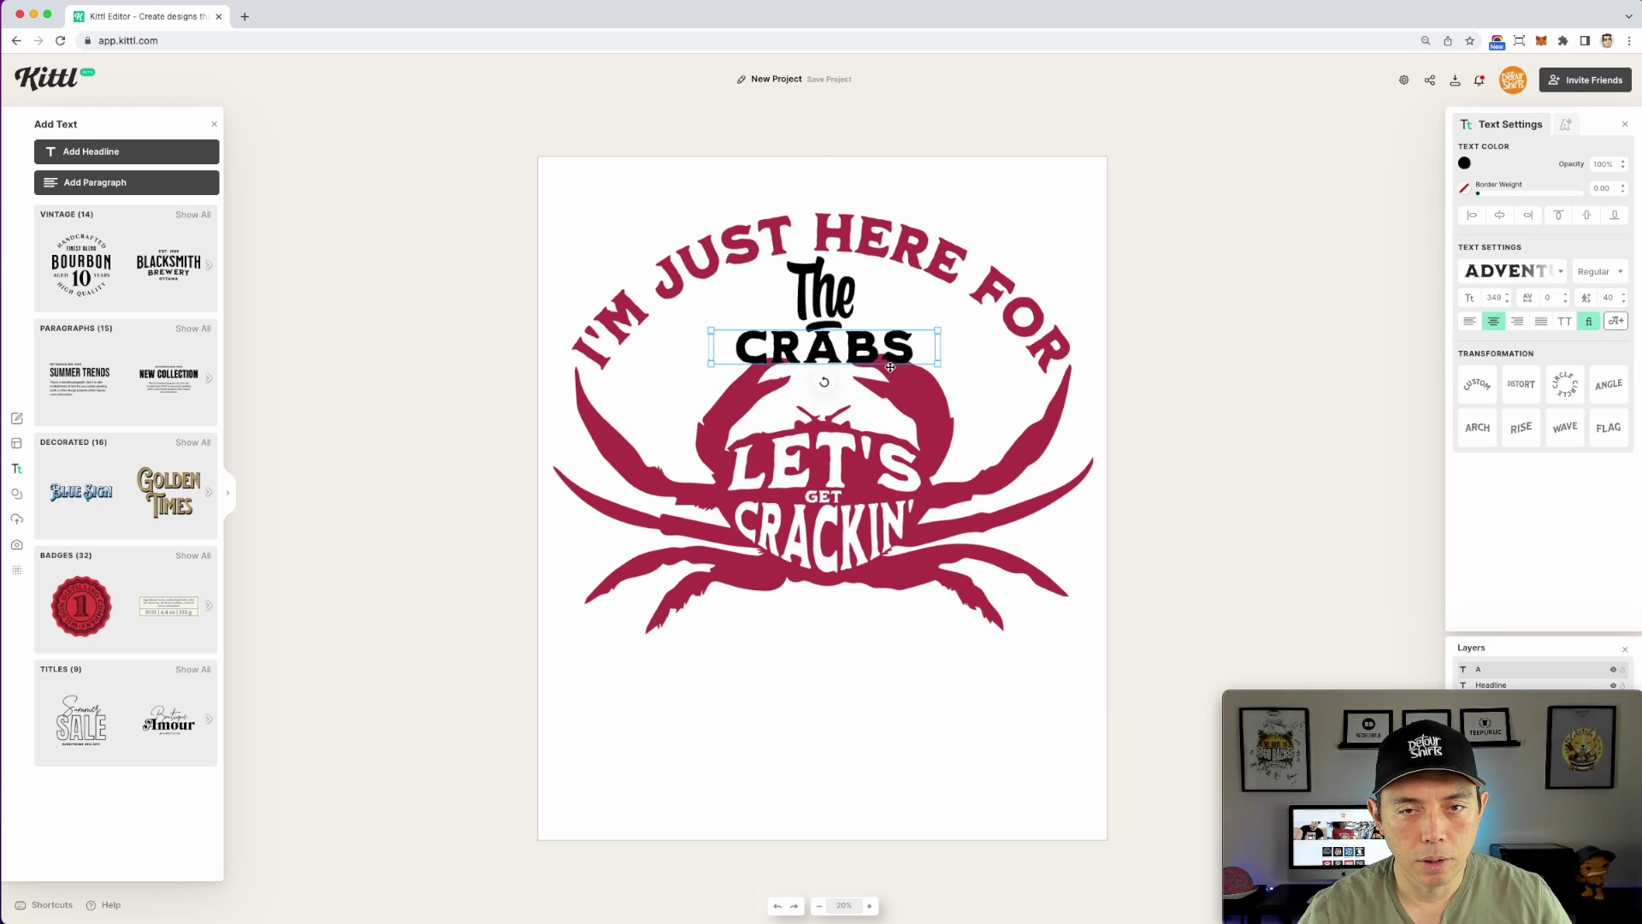
drag(898, 601, 895, 667)
double_click(893, 618)
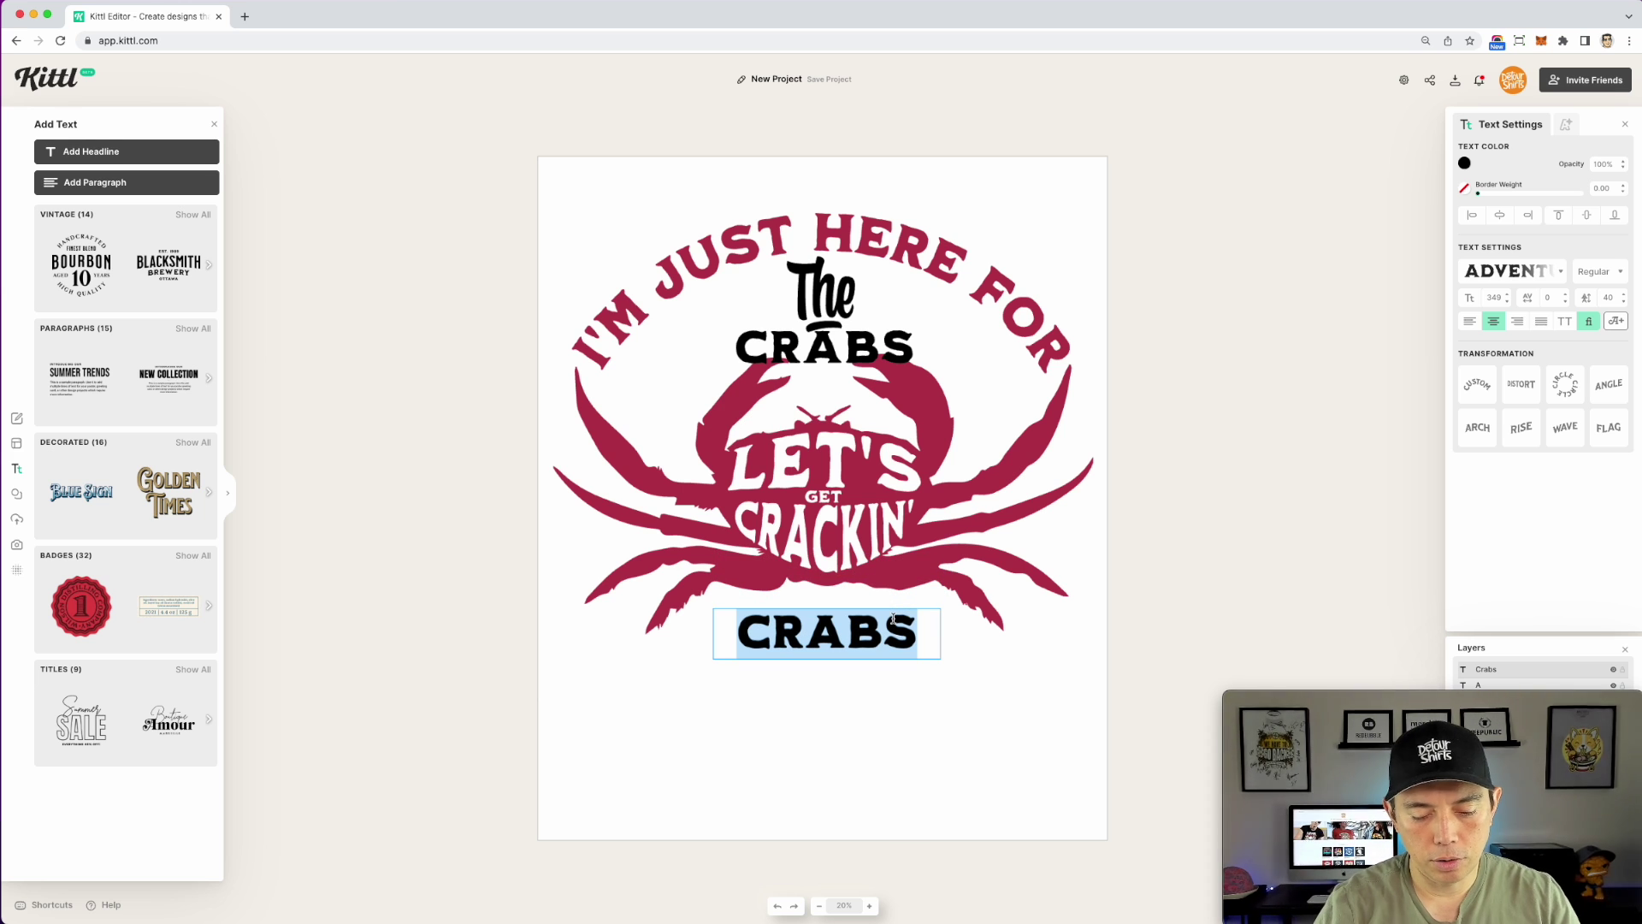
text(OFFICIAL)
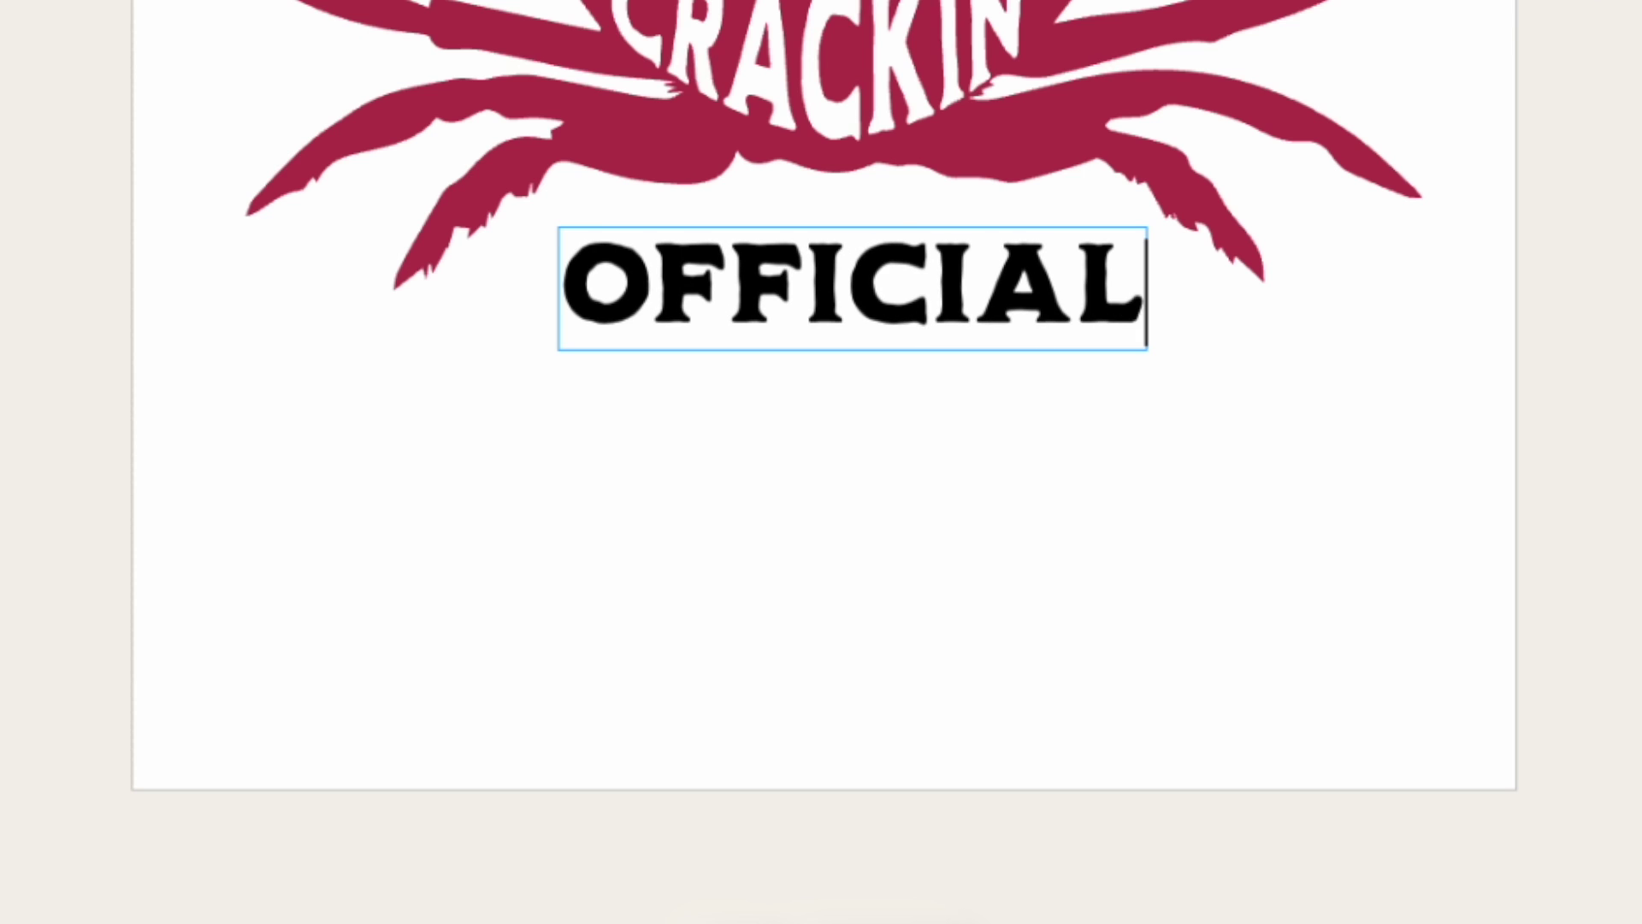
key(Escape)
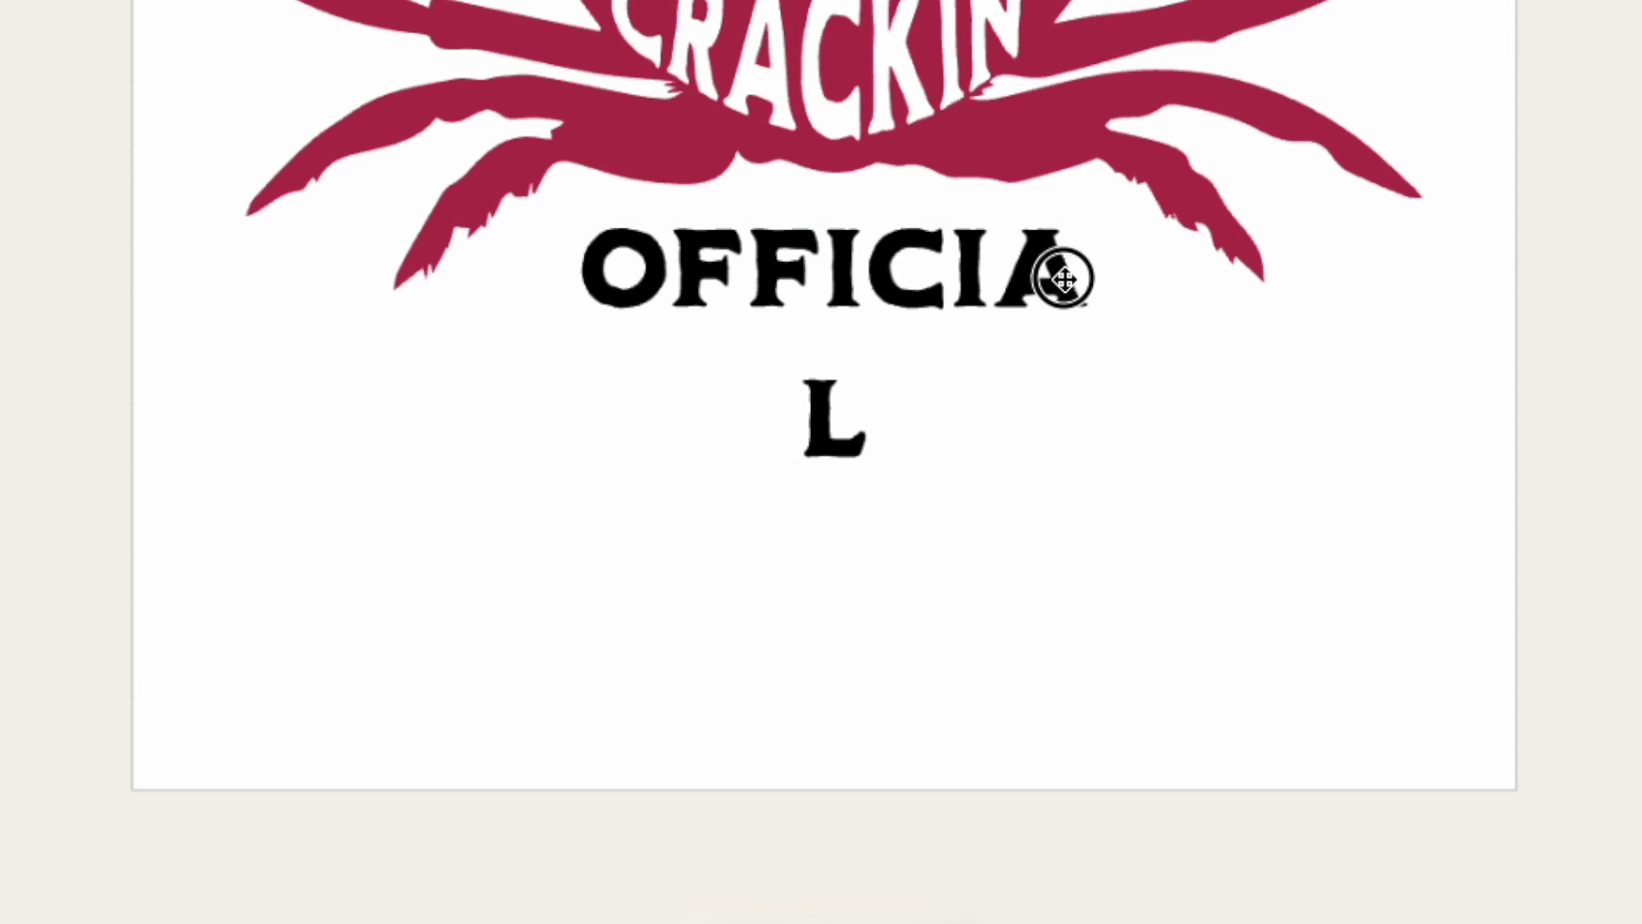
drag(1233, 305, 1333, 306)
Step: Duplicate "OFFICIAL" beneath itself, change the copy to "CRAB EATING SHIRT", and fit it on one centered line
drag(1004, 280, 749, 426)
click(749, 426)
double_click(694, 441)
text(C)
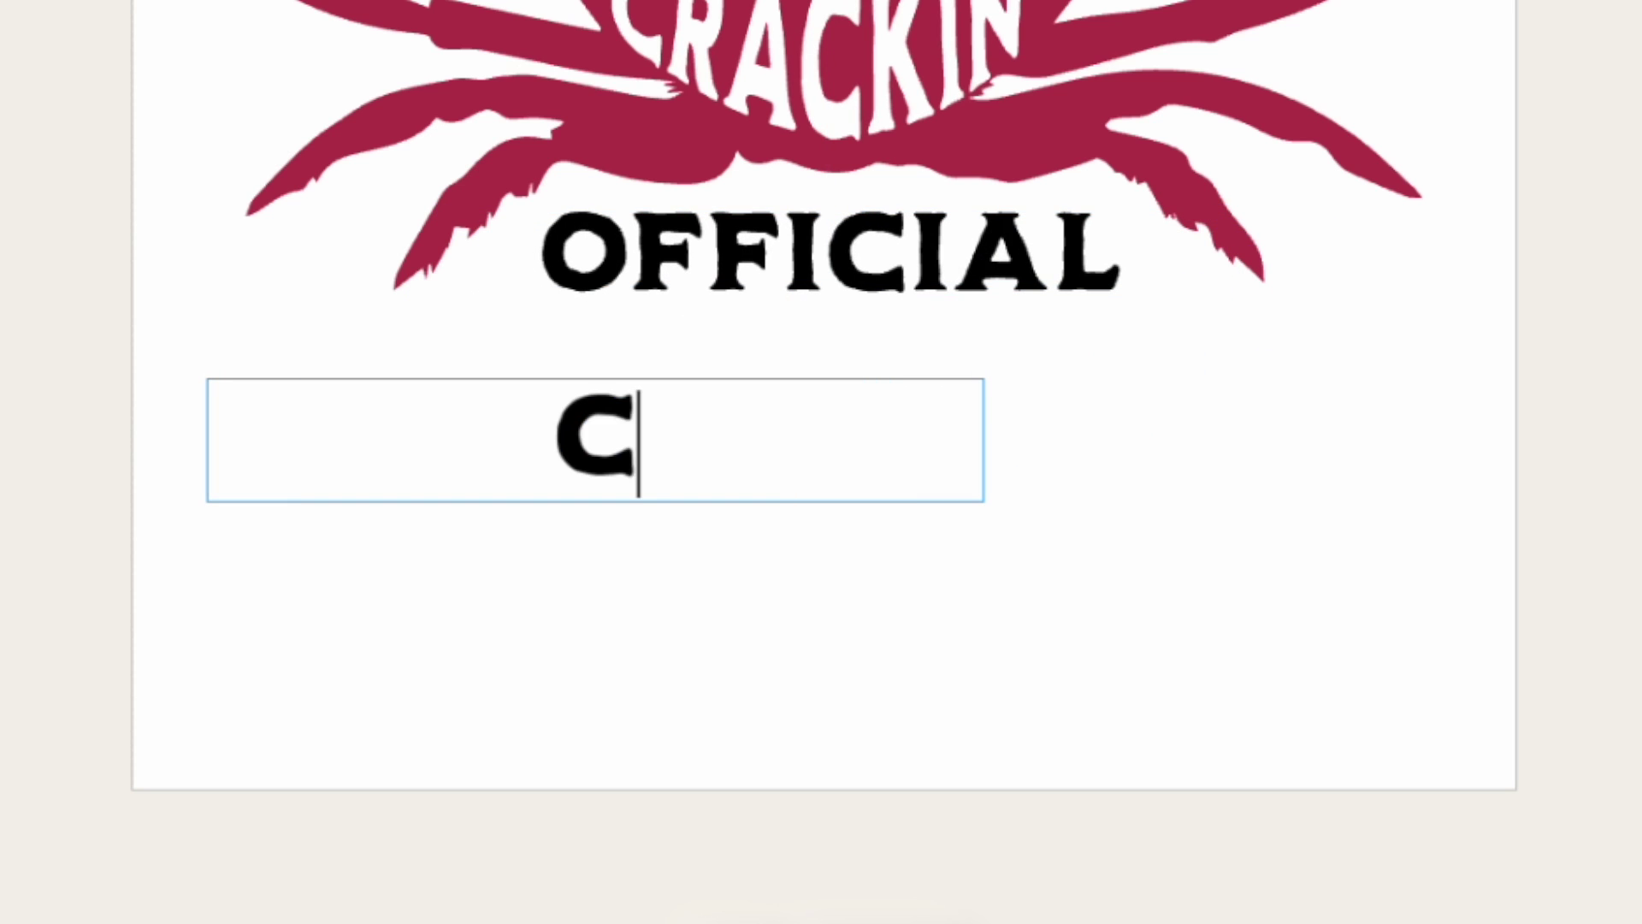
text(RAB EATING SHIRT)
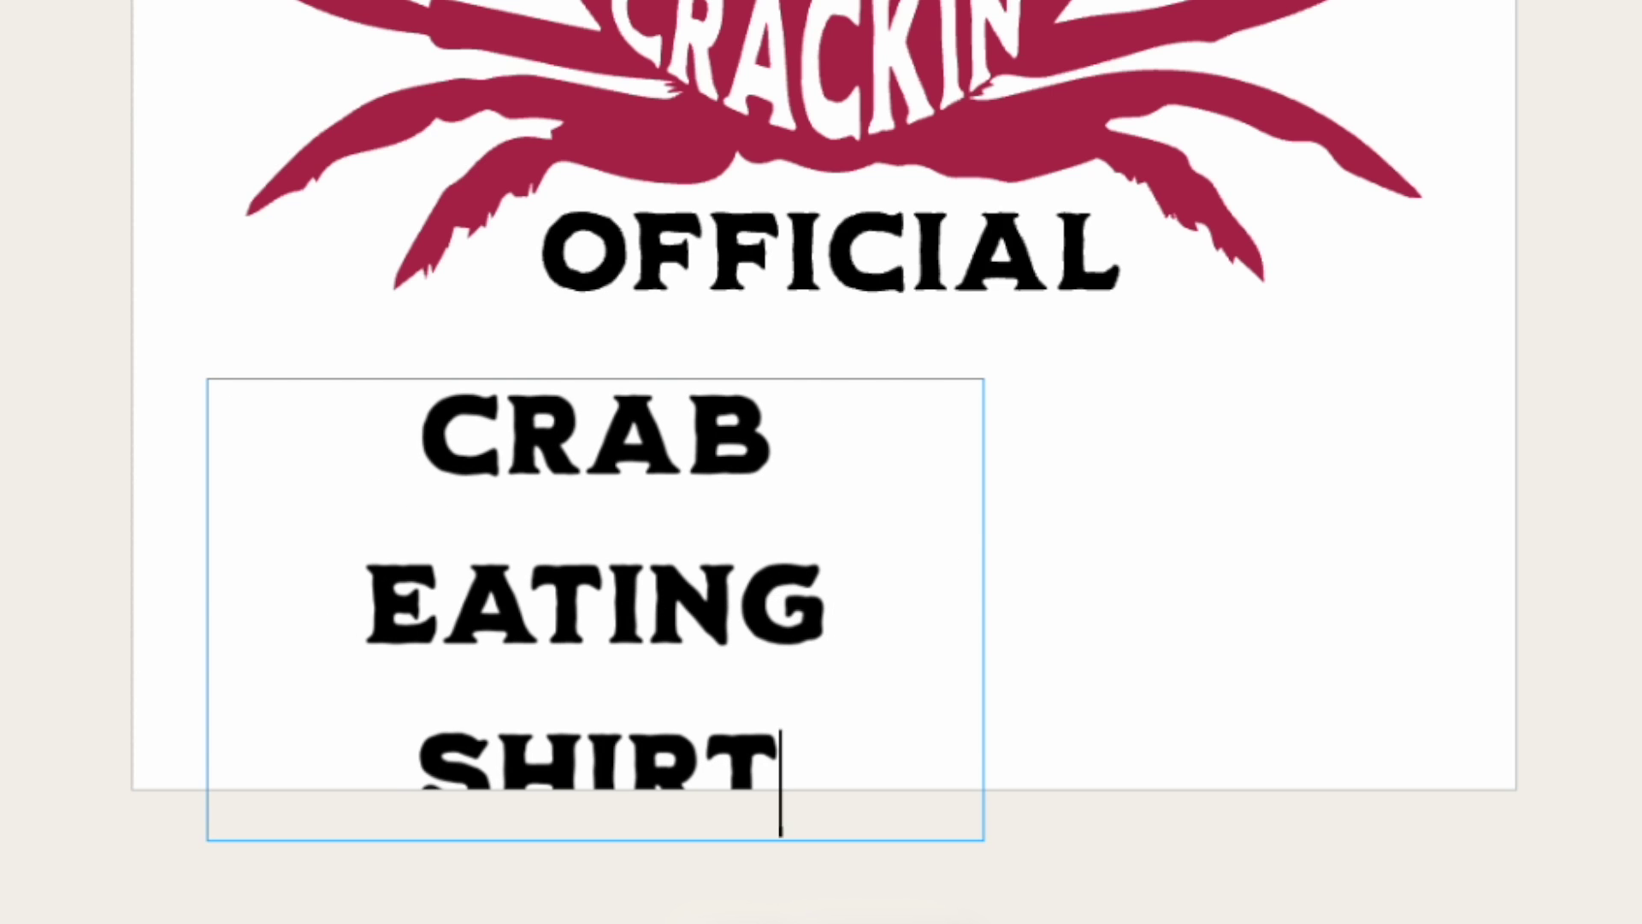
key(Escape)
drag(989, 568, 1576, 407)
key(Escape)
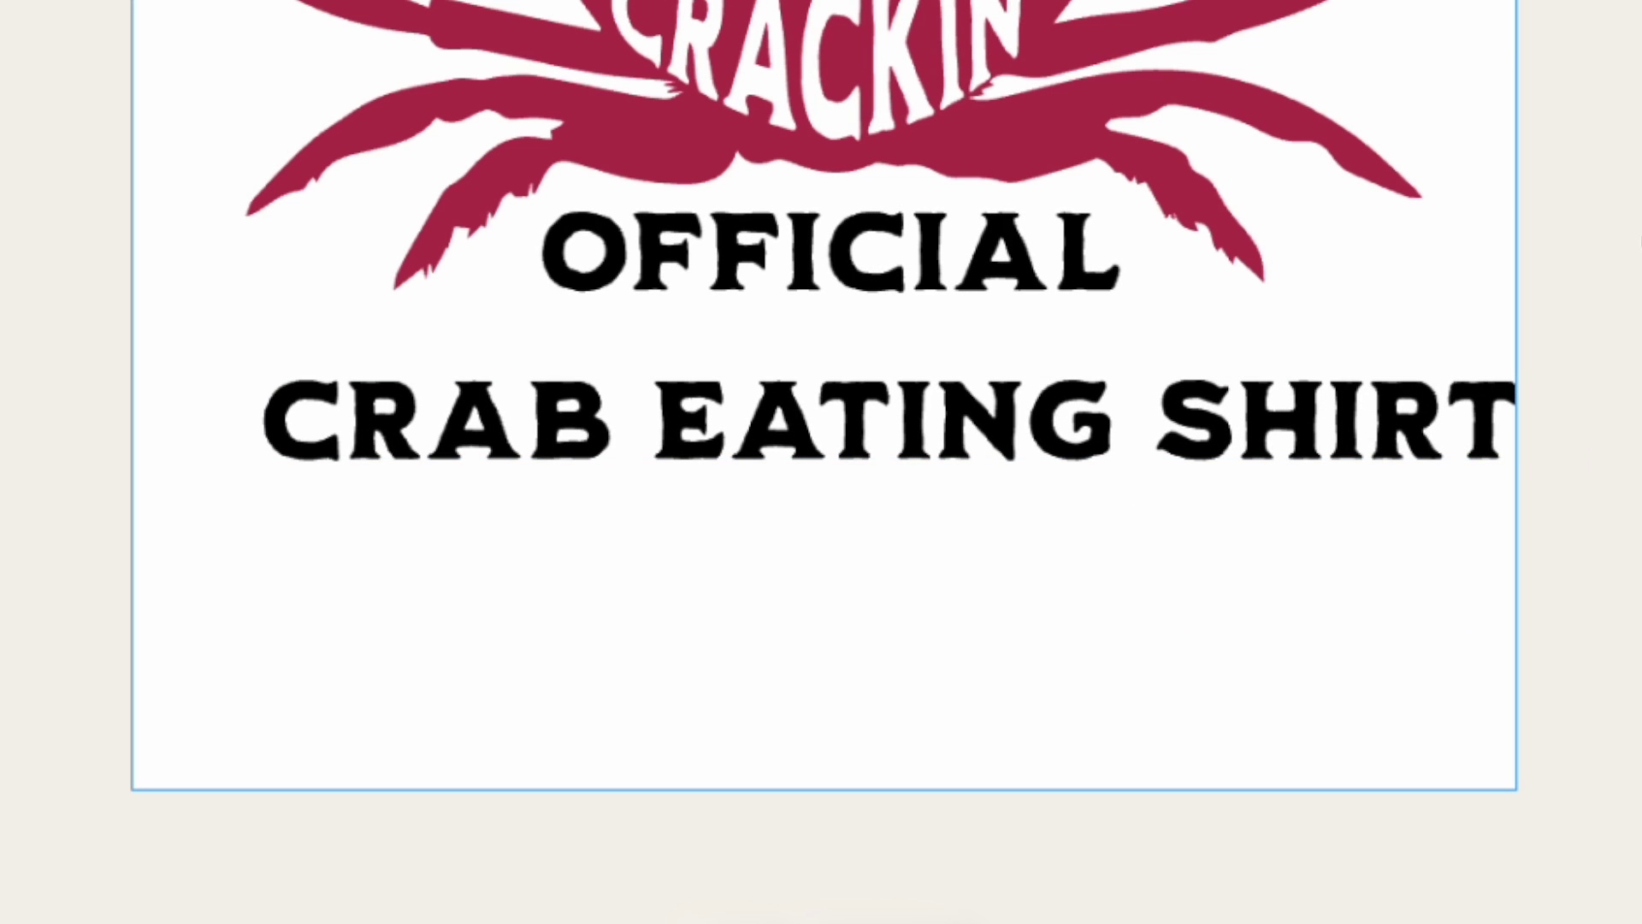
drag(1341, 405, 1280, 356)
key(Escape)
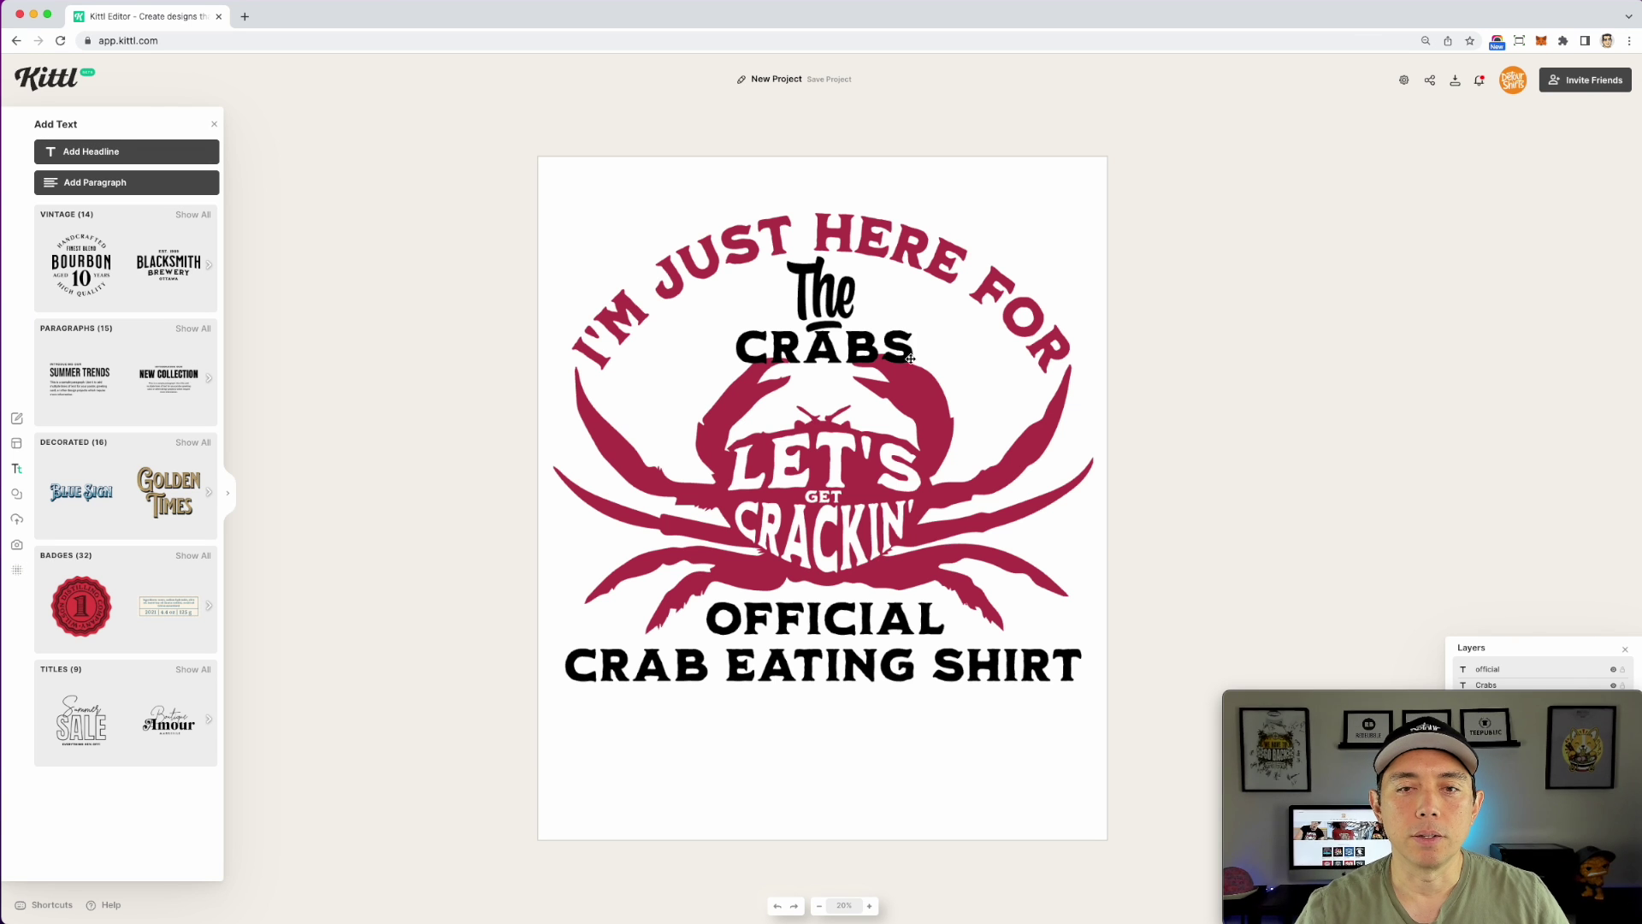
Step: Make "The" slightly smaller and raise "CRABS" so it sits centered clear of the claws
click(890, 325)
mouse_move(889, 332)
mouse_down()
mouse_move(869, 315)
mouse_move(902, 339)
mouse_up()
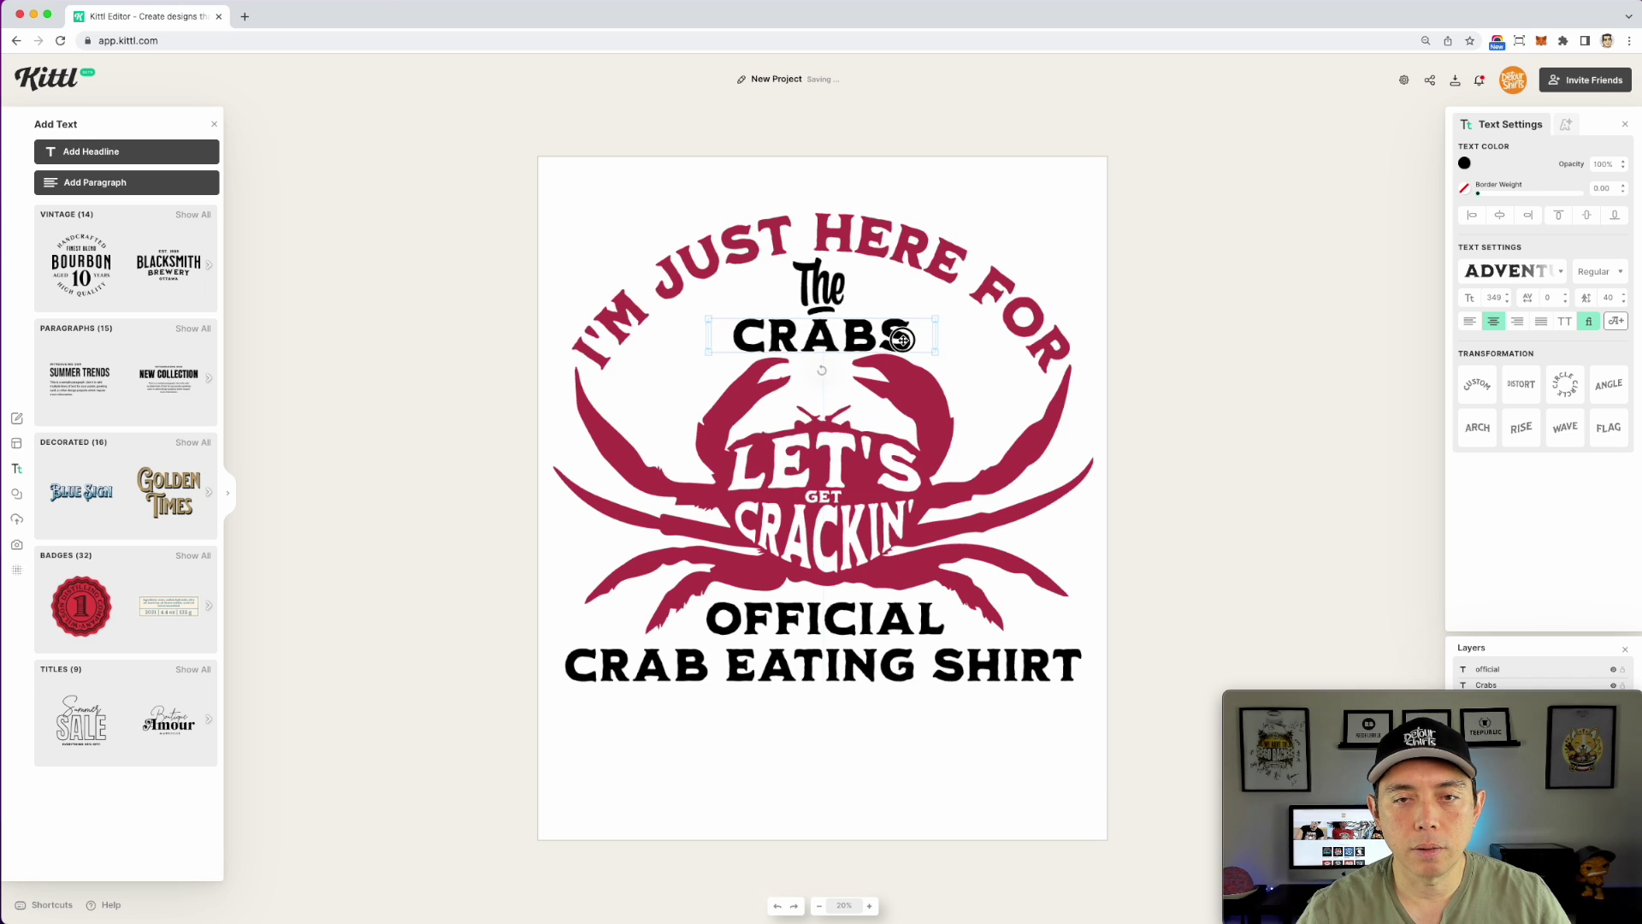
click(1231, 293)
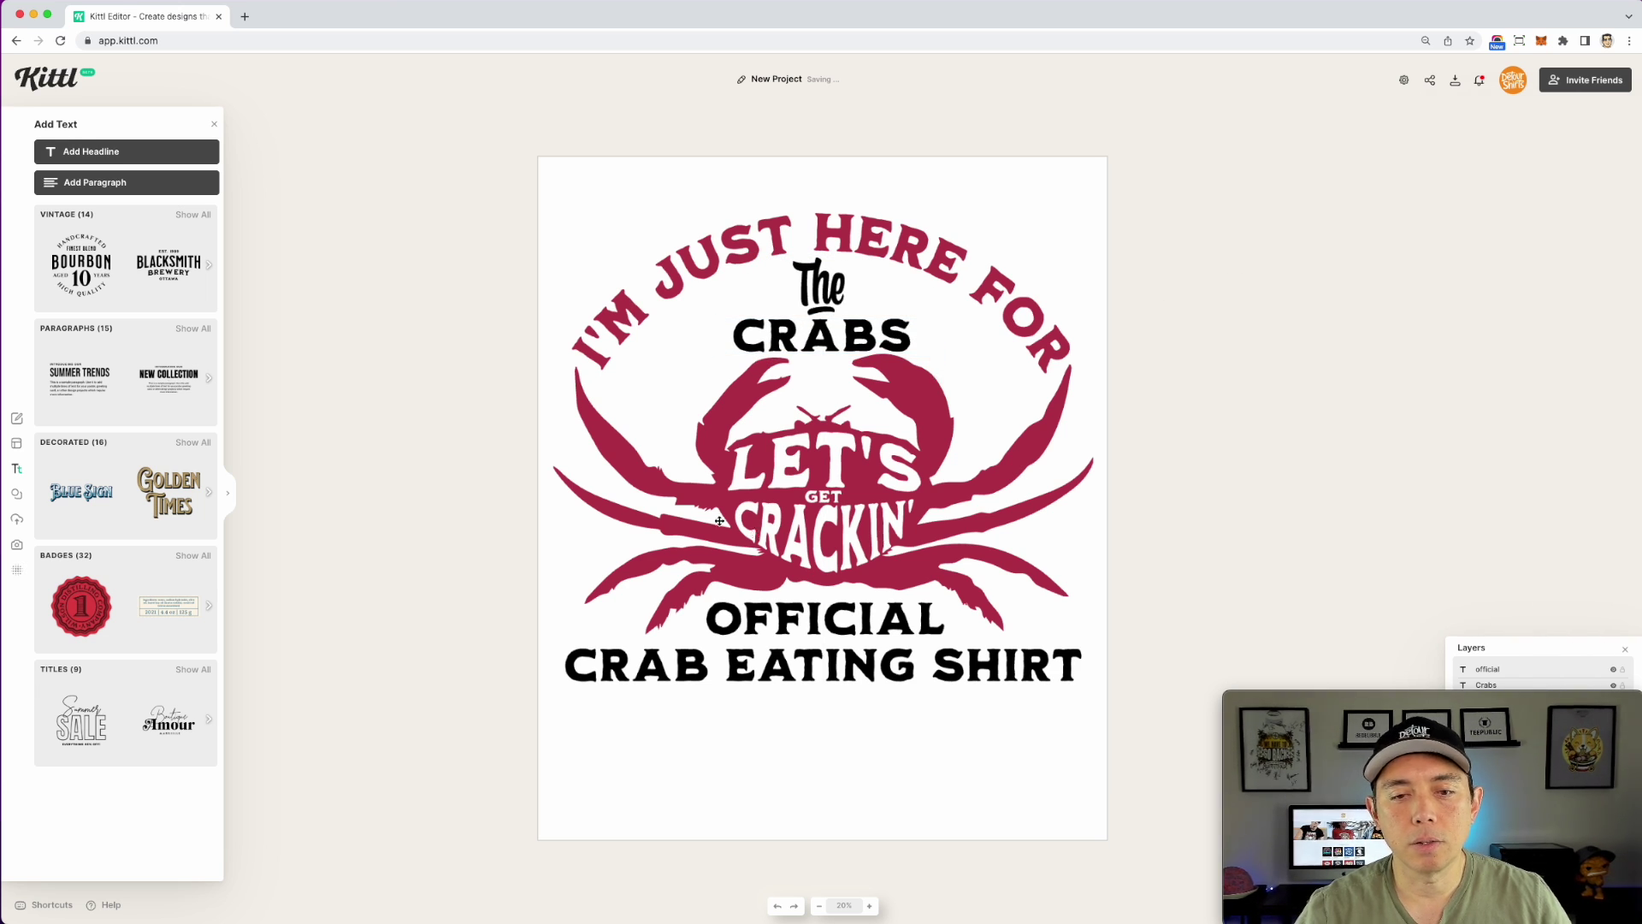
Step: Shrink "OFFICIAL" and center it between the crab's lower legs, with "CRAB EATING SHIRT" centered below it
drag(809, 666, 808, 695)
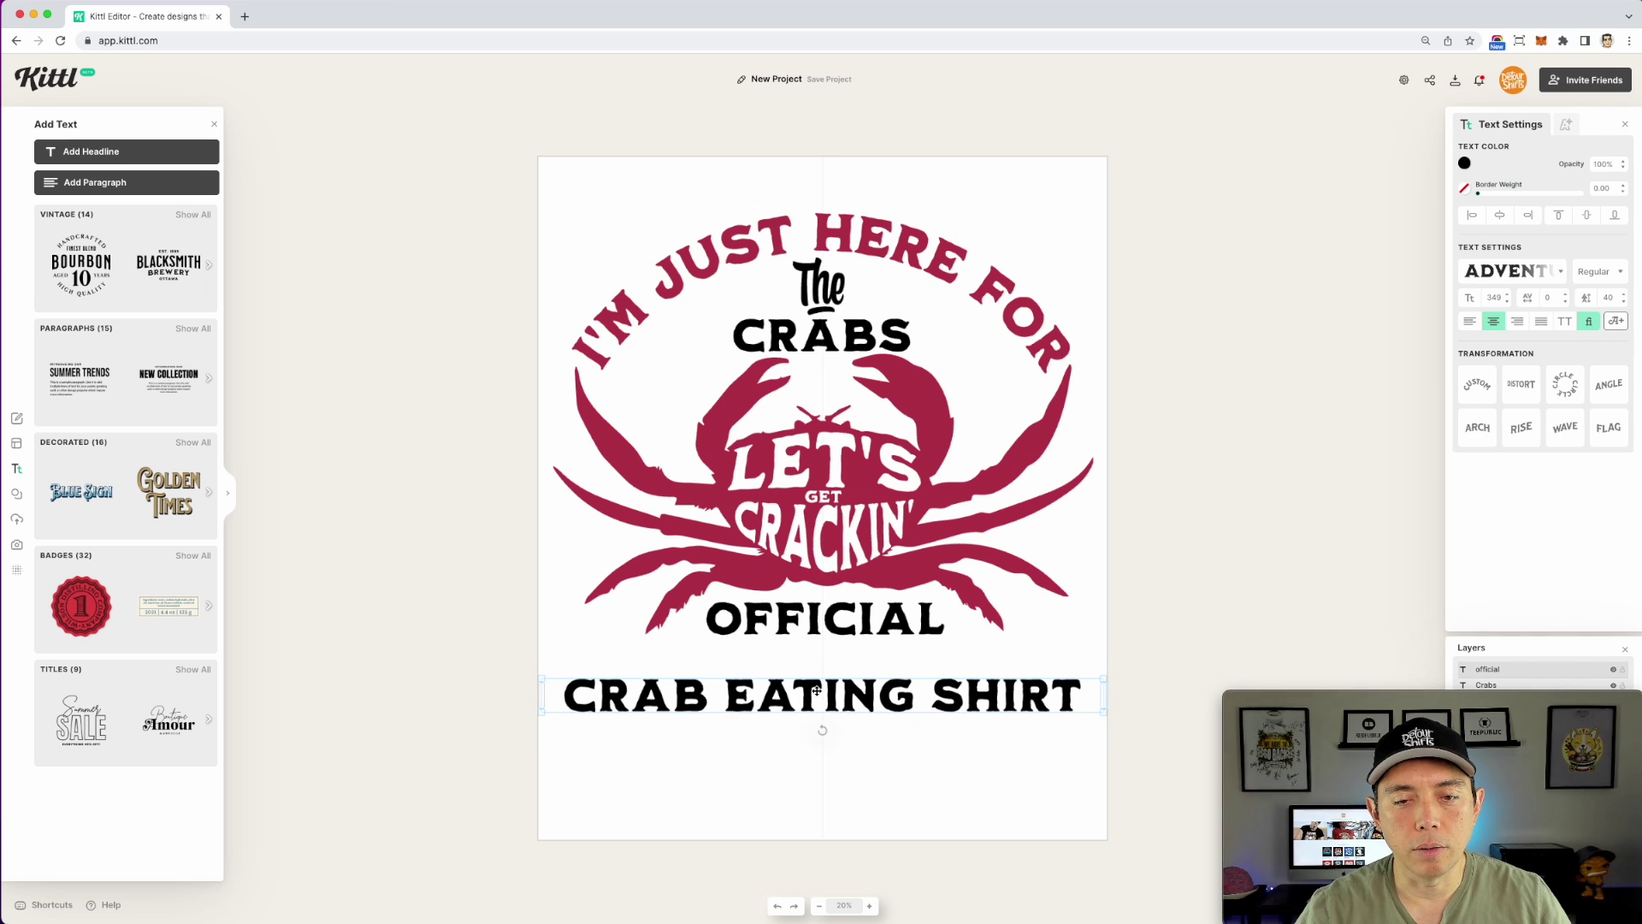
click(891, 616)
drag(986, 634, 936, 617)
click(867, 613)
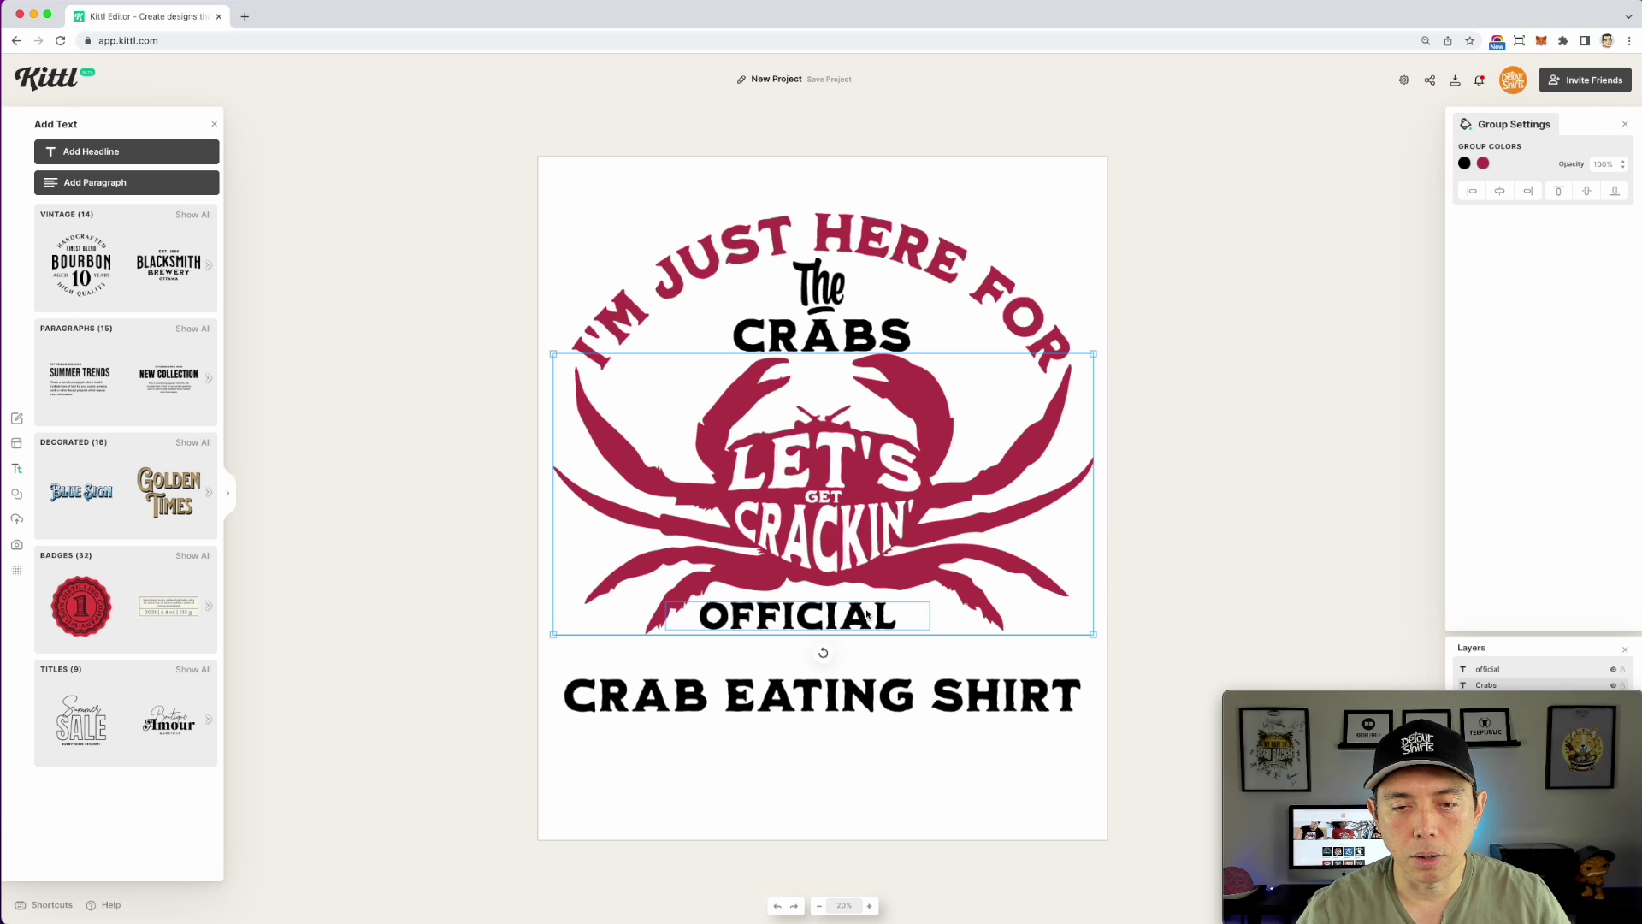
key(Escape)
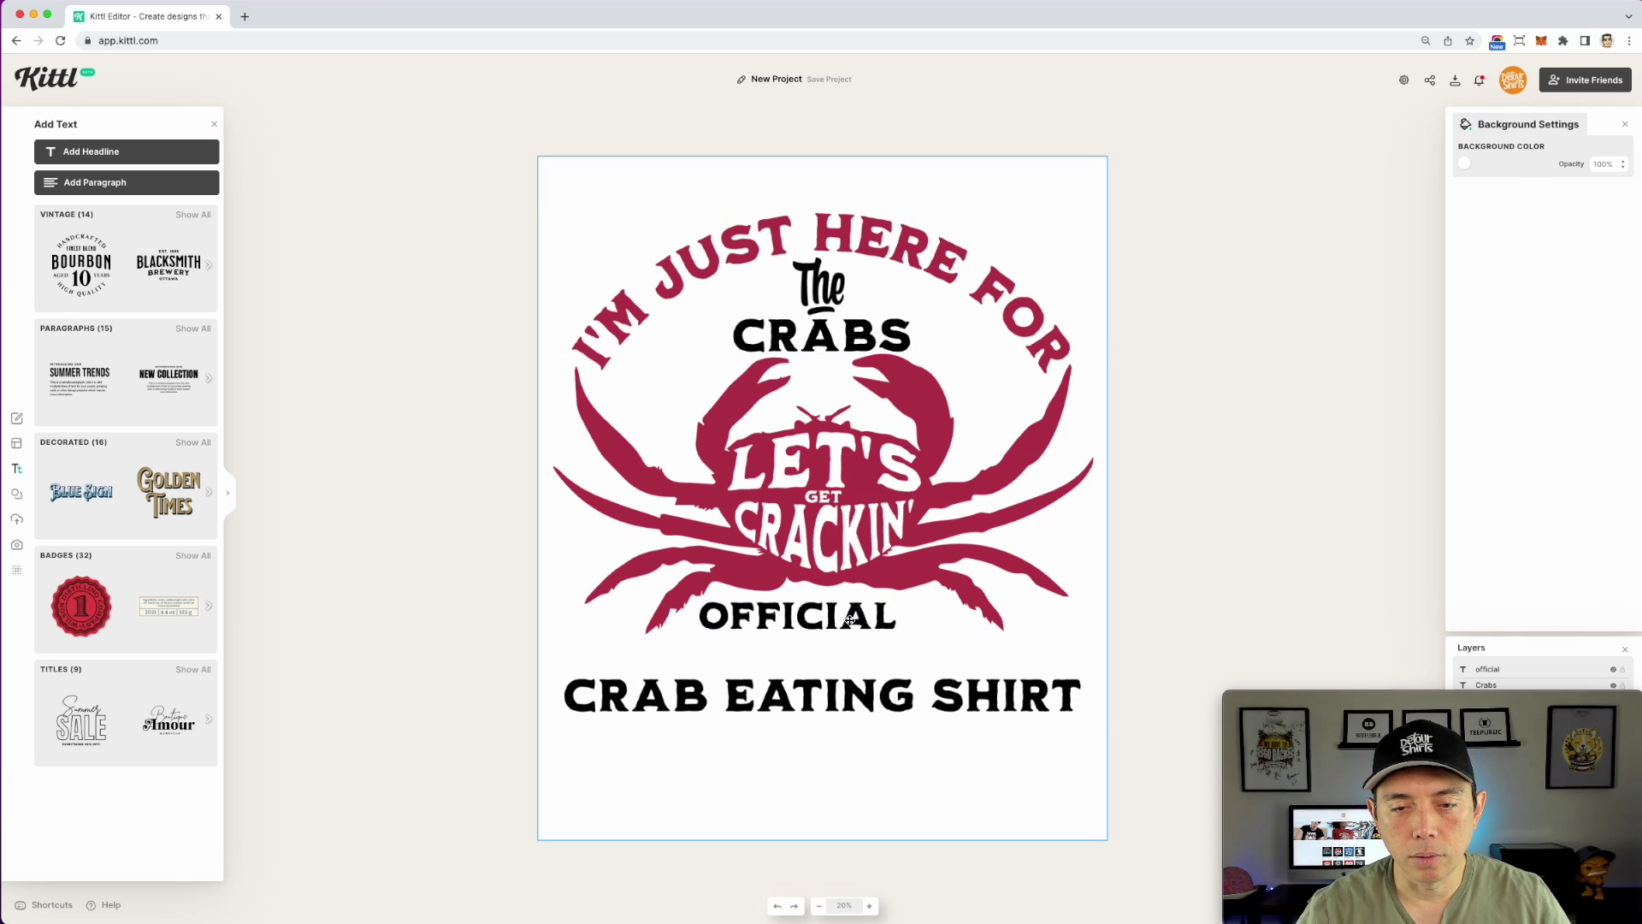
drag(855, 618, 885, 613)
drag(885, 694, 883, 667)
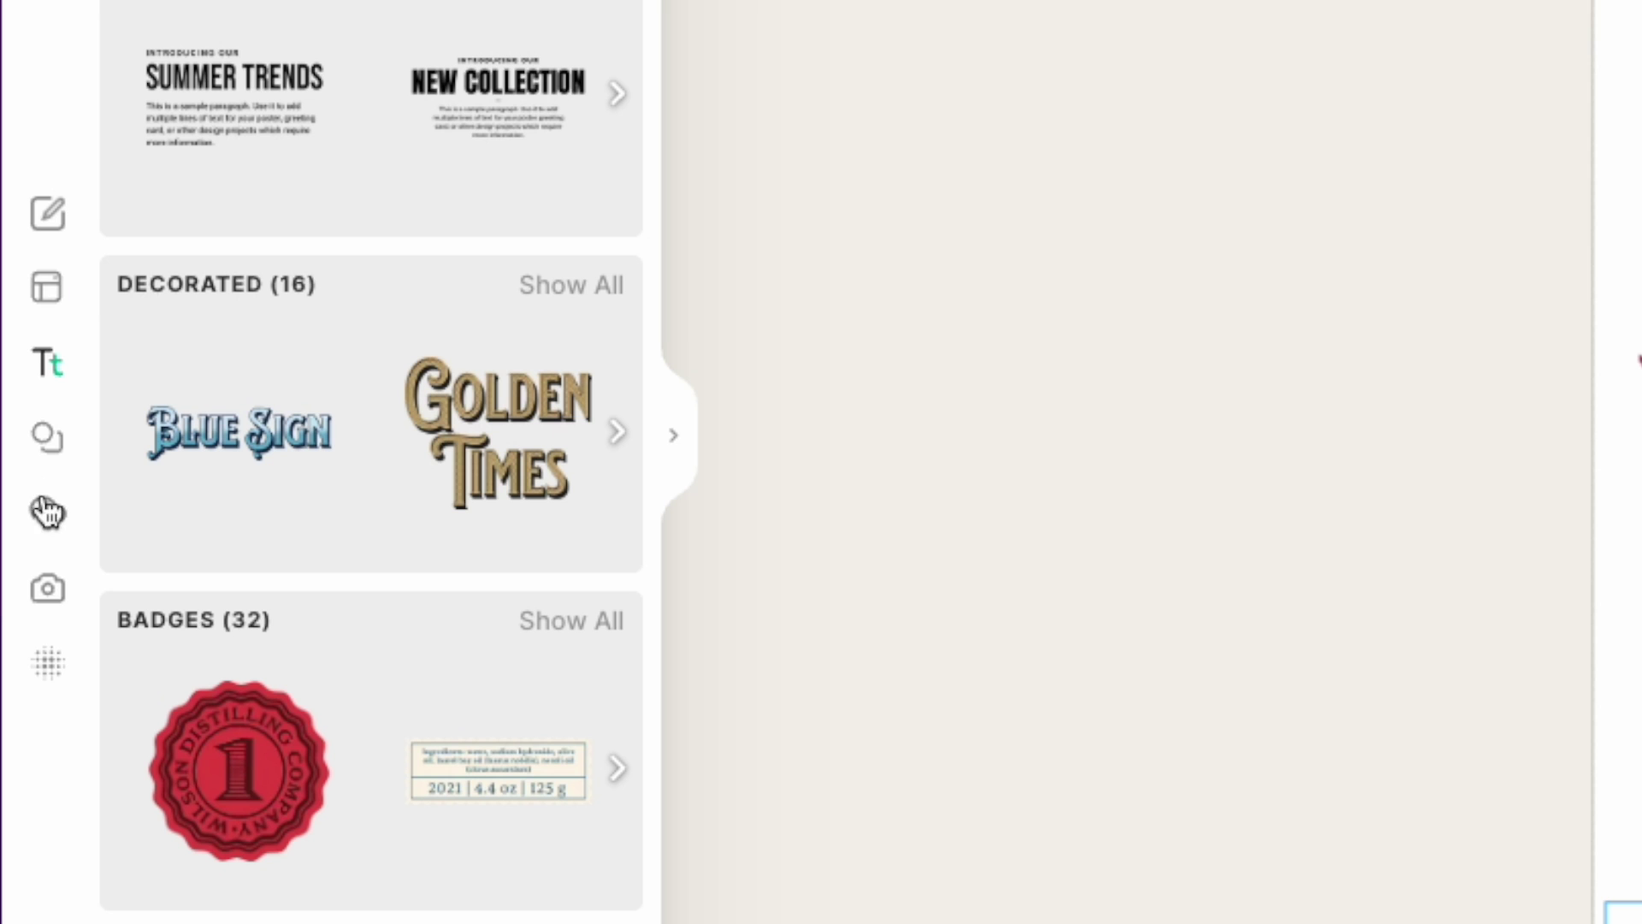
Step: Search the elements library for "stars" and add the yellow illustration with two large stars and one small starburst
click(57, 443)
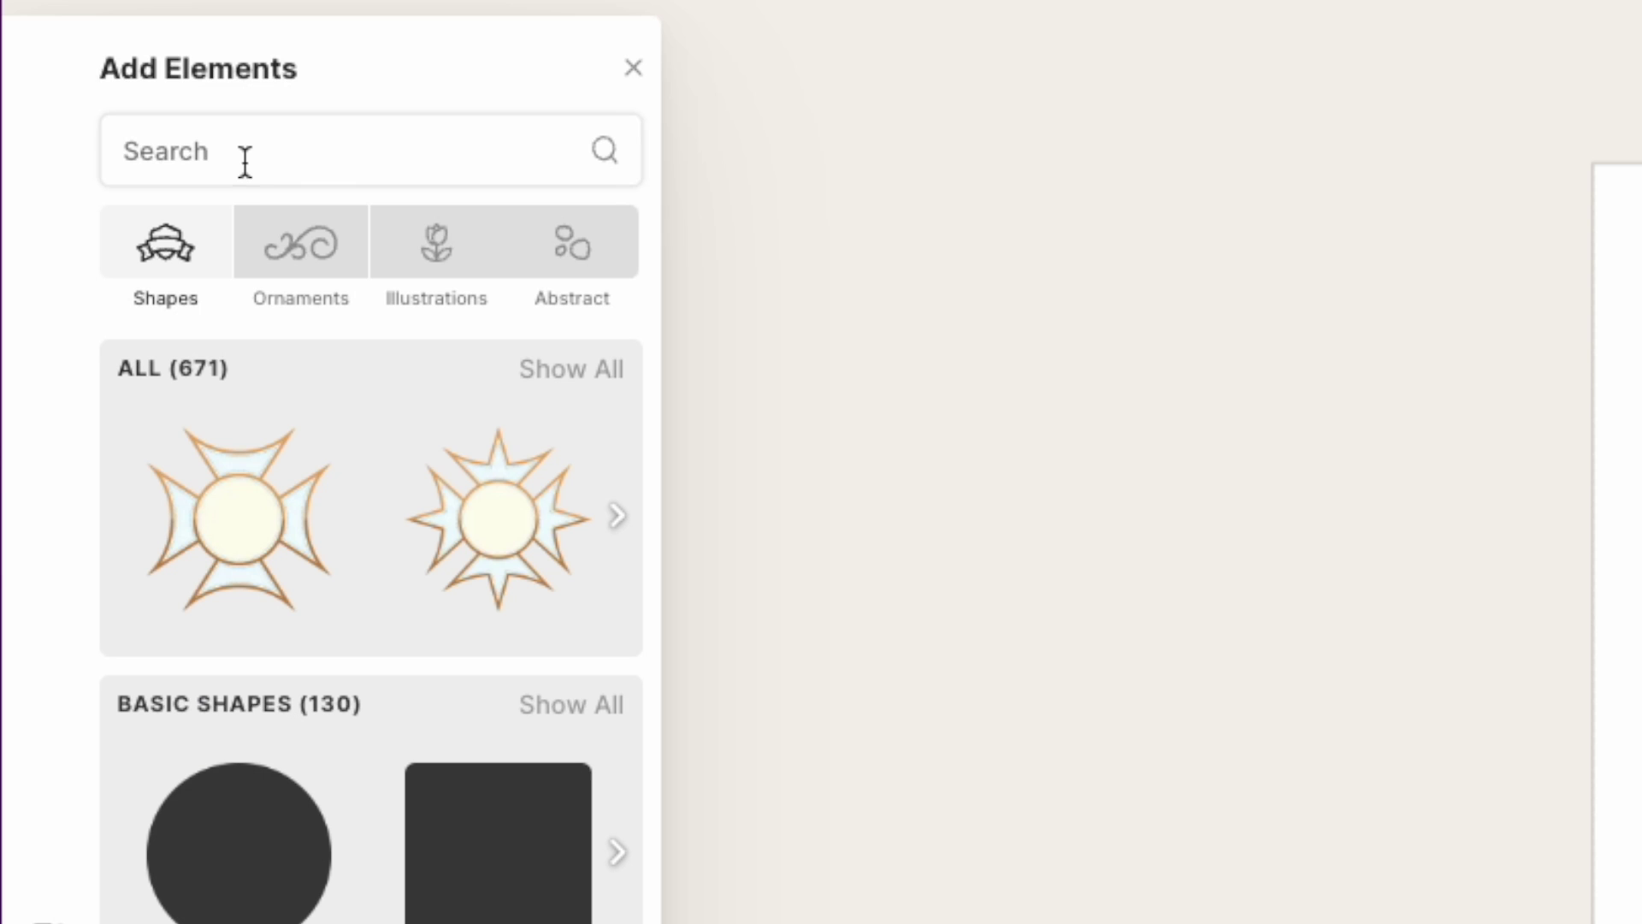
click(245, 163)
text(st)
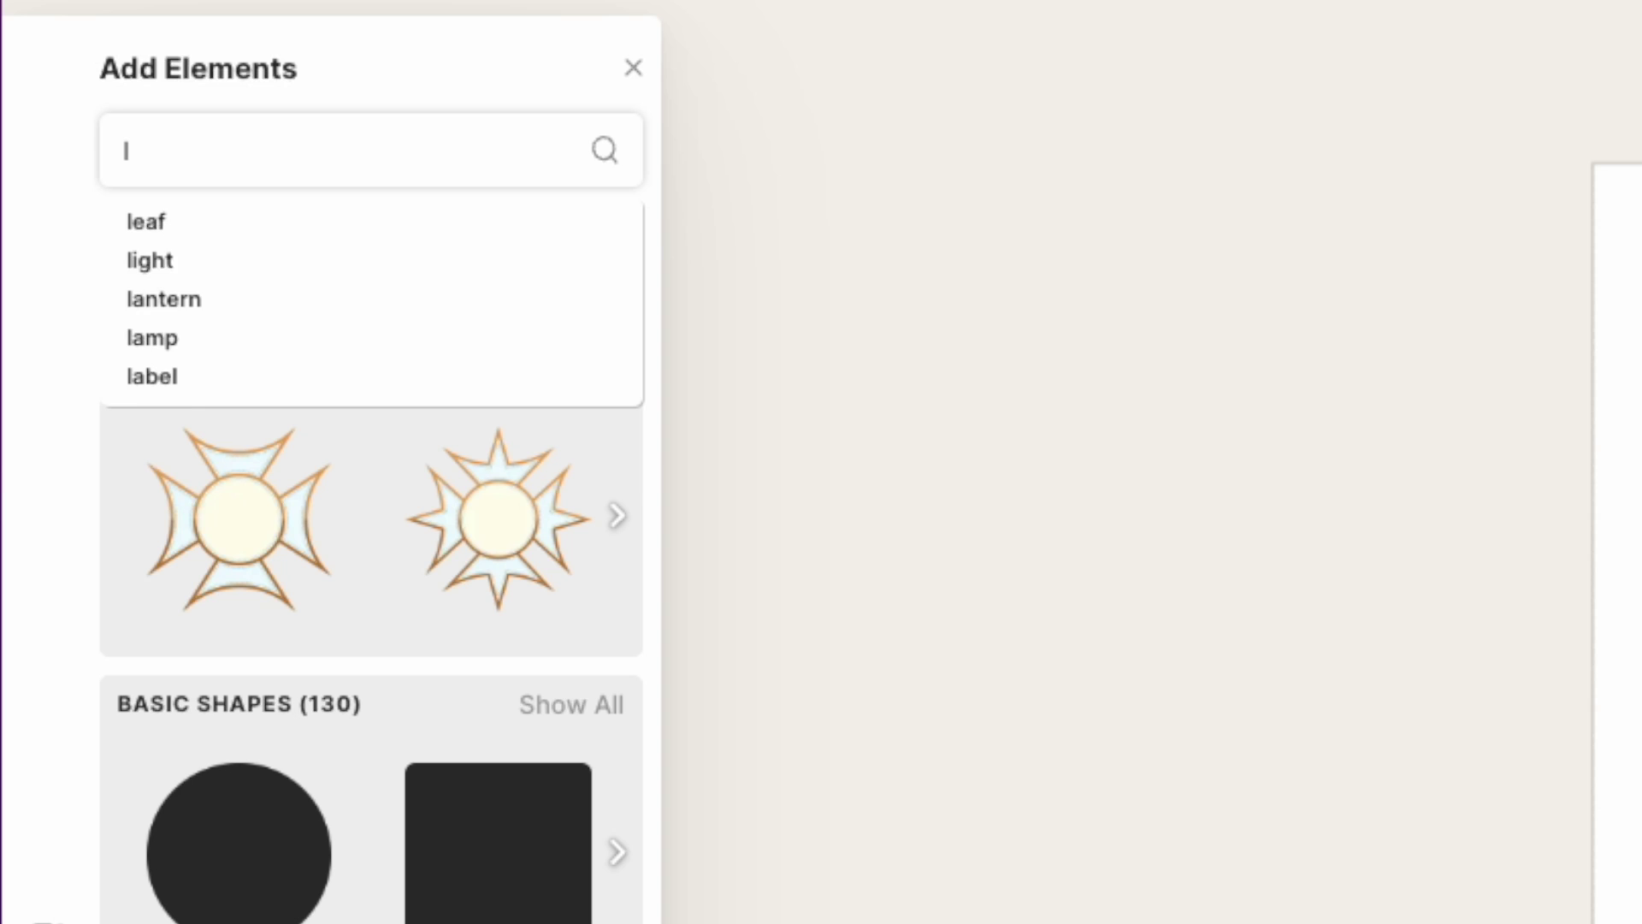
text(ars)
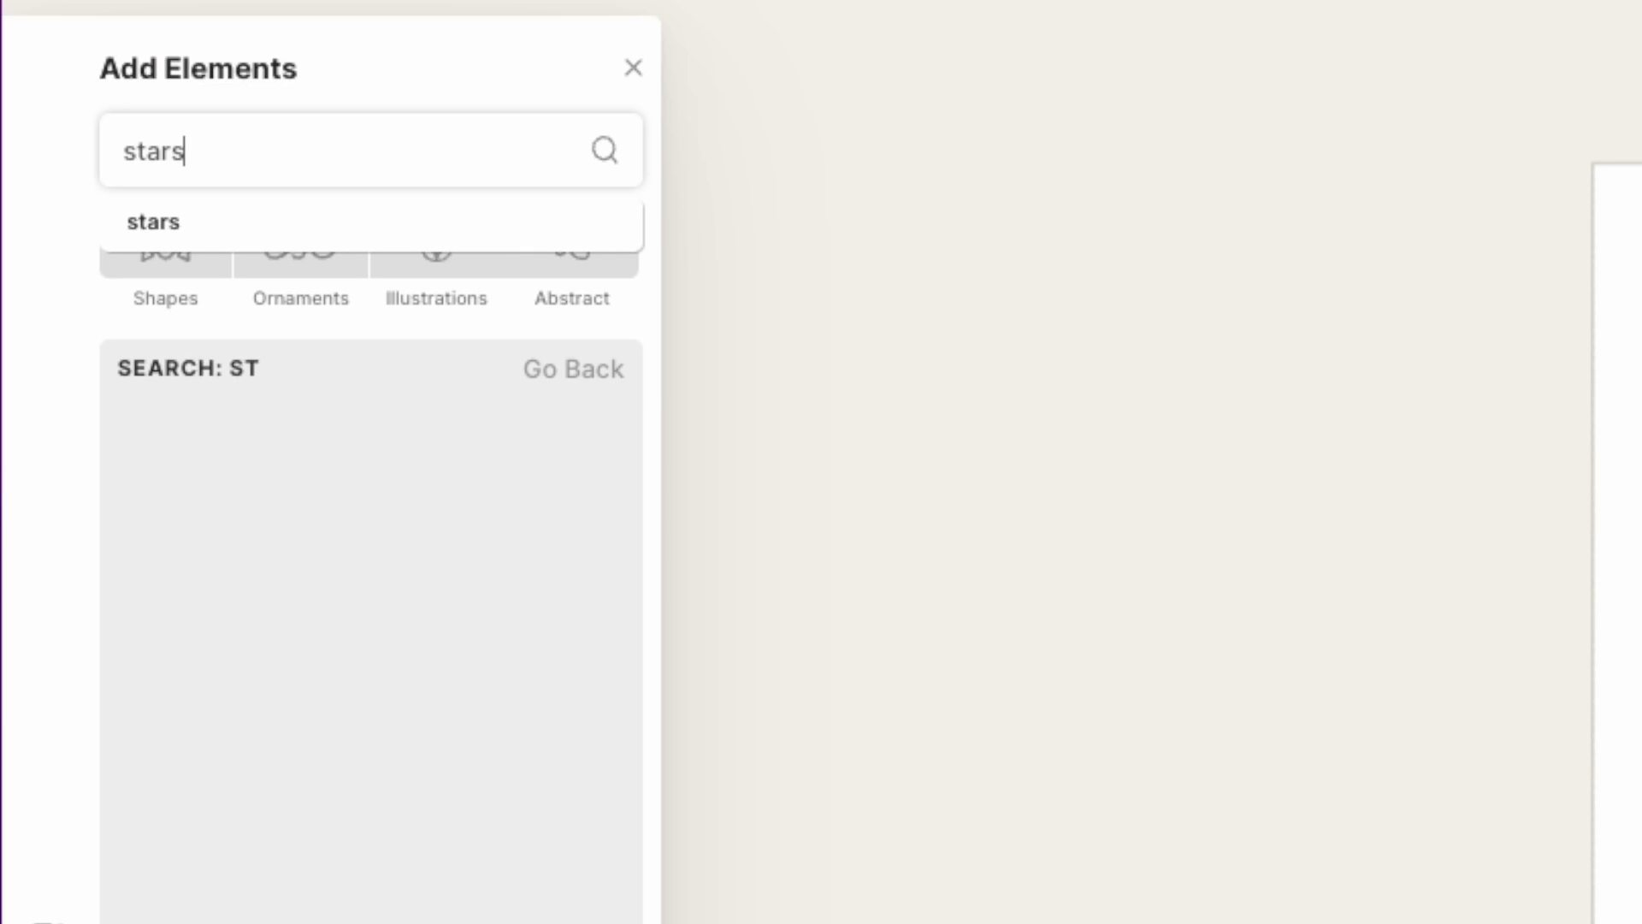
key(Return)
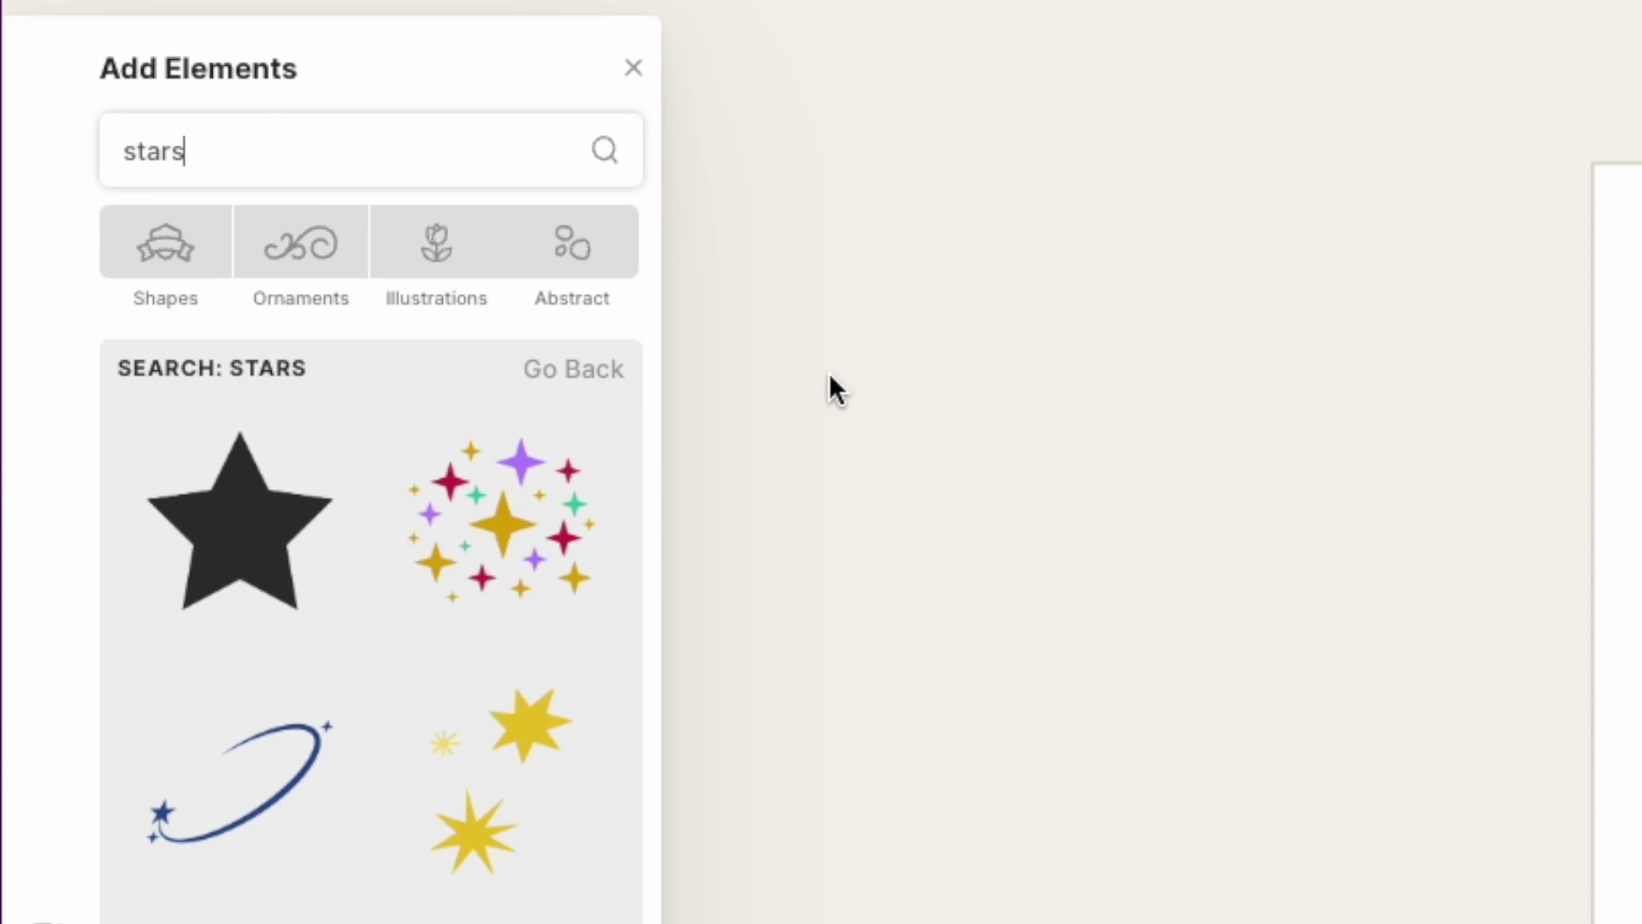
click(540, 715)
Step: Shrink the star cluster to about half size and place it left of "CRABS", above the crab's claw
drag(909, 503, 656, 270)
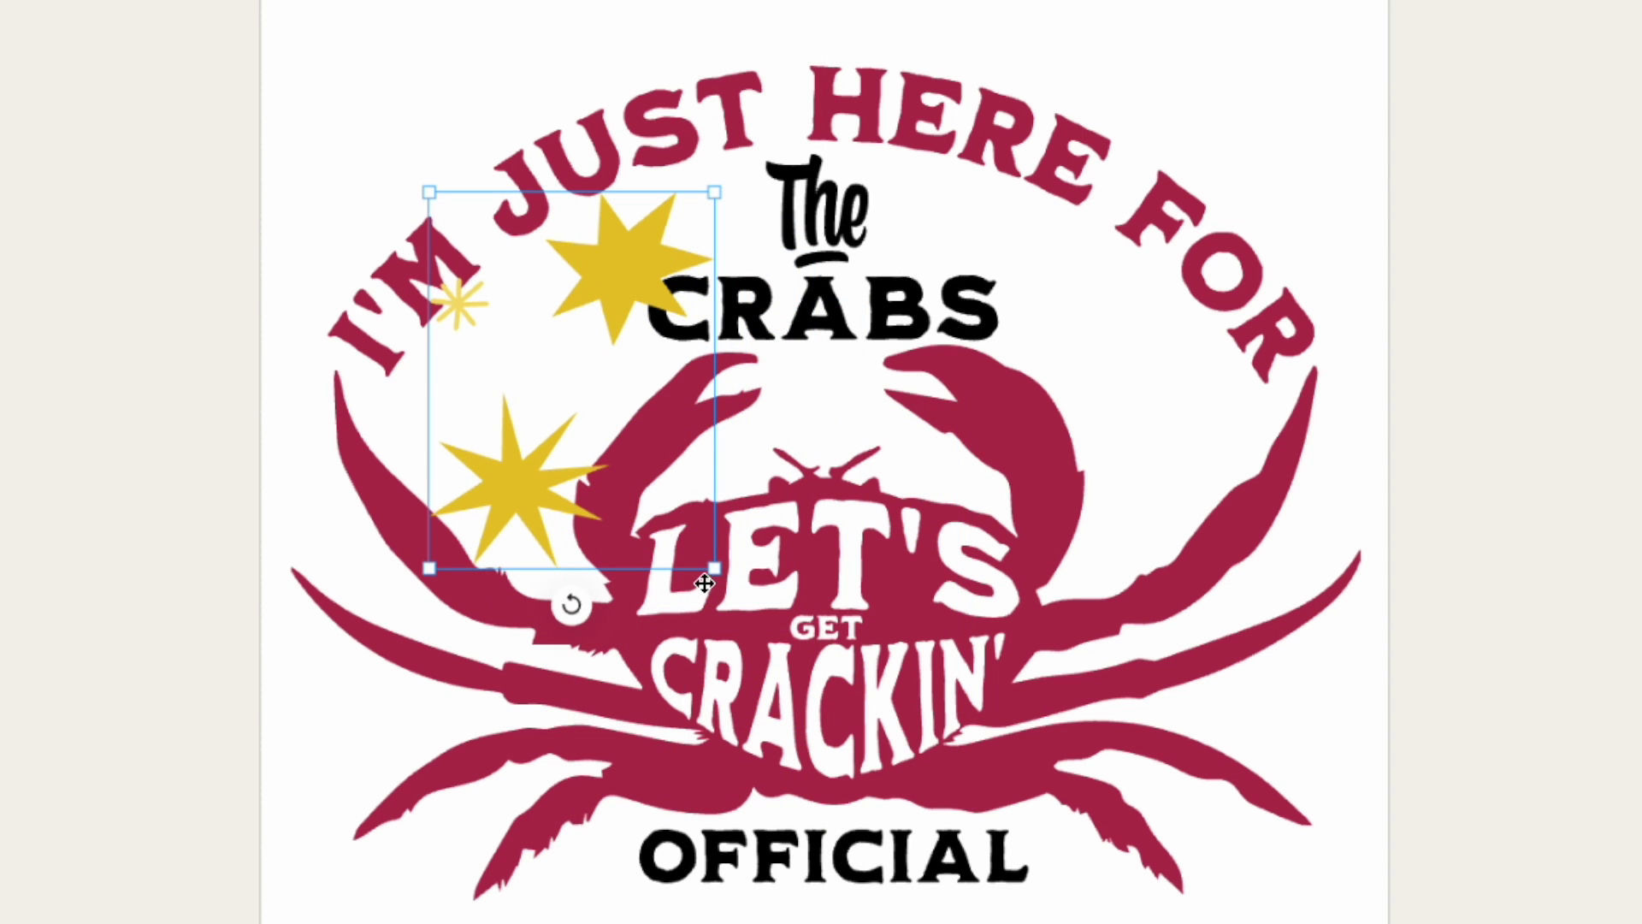
drag(717, 570, 576, 385)
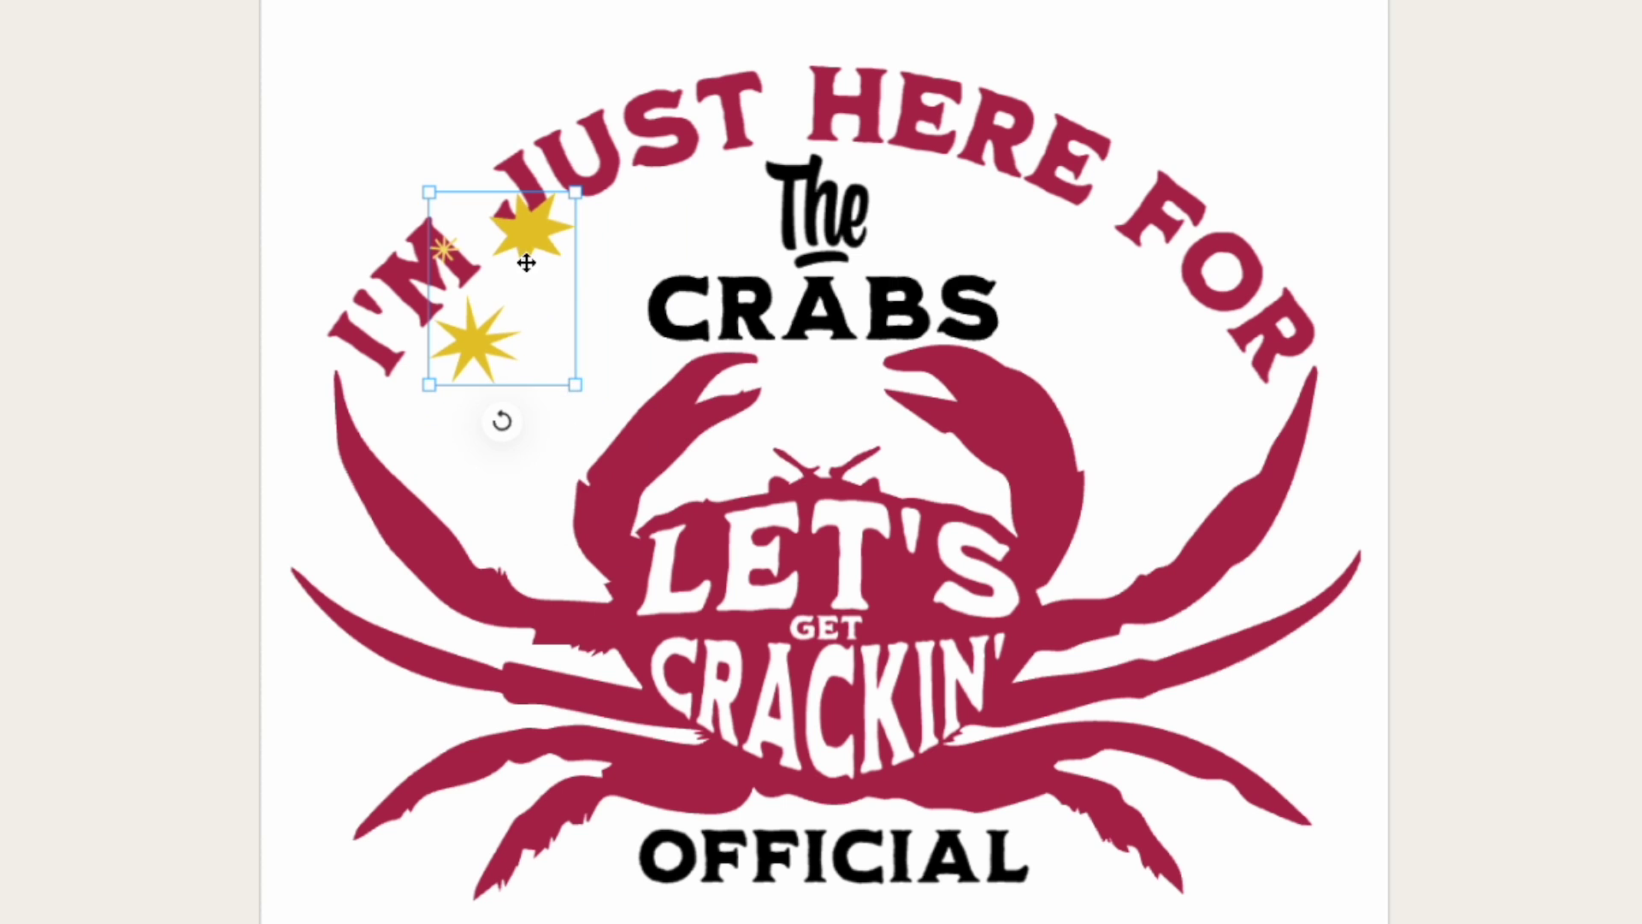
drag(526, 242, 573, 314)
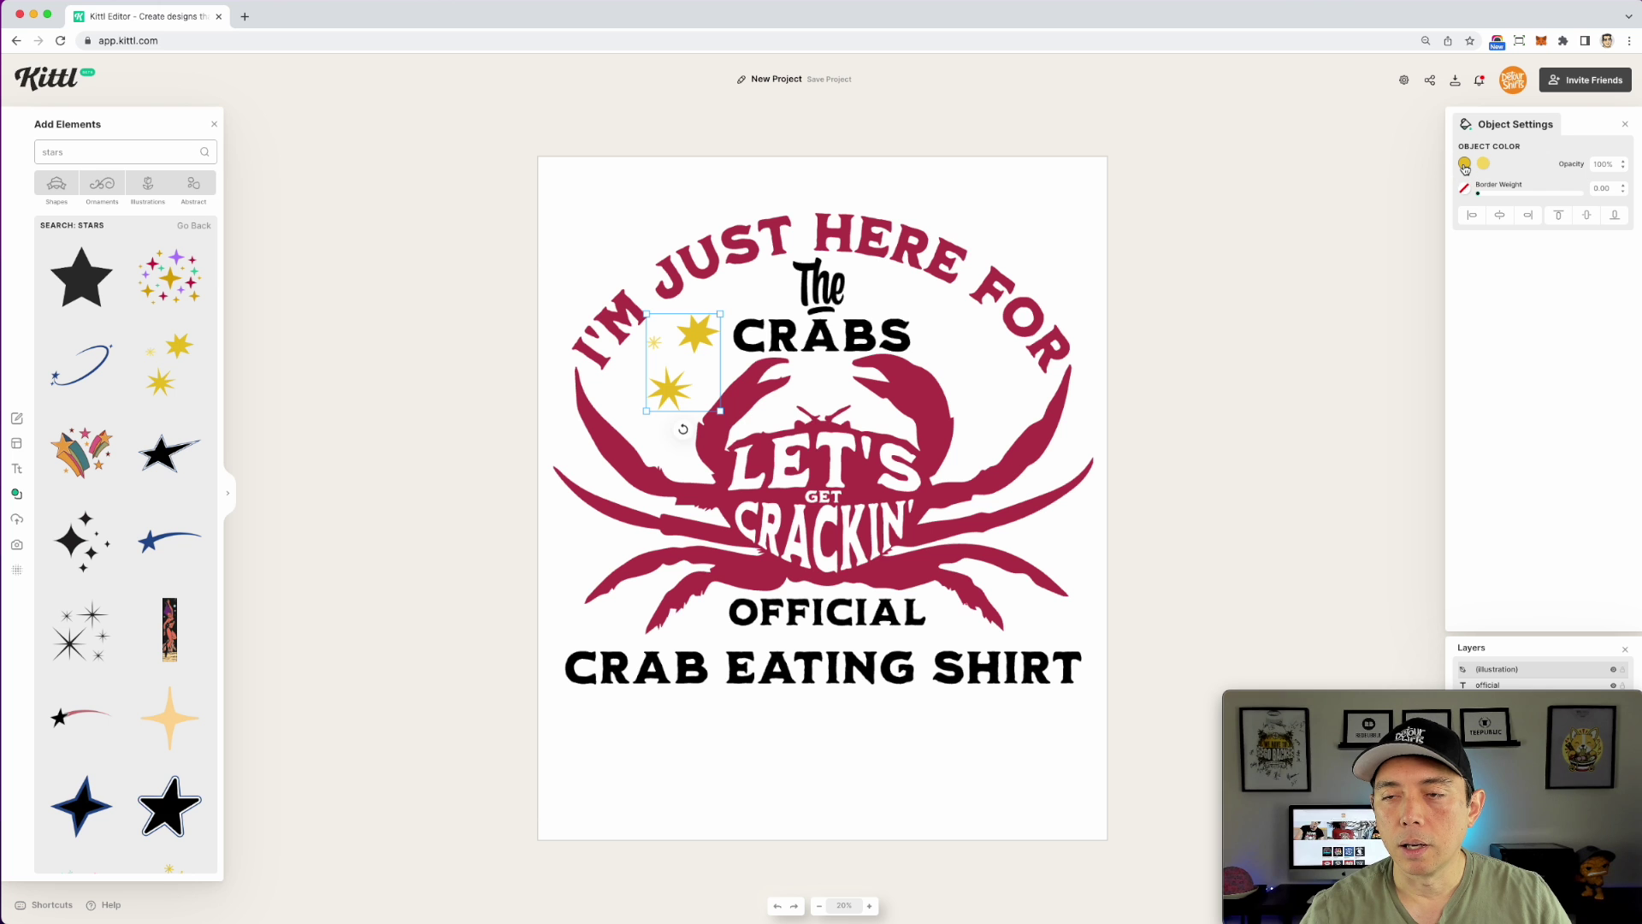
Step: Recolor both yellow tones of the star cluster to the crab's crimson
click(1464, 163)
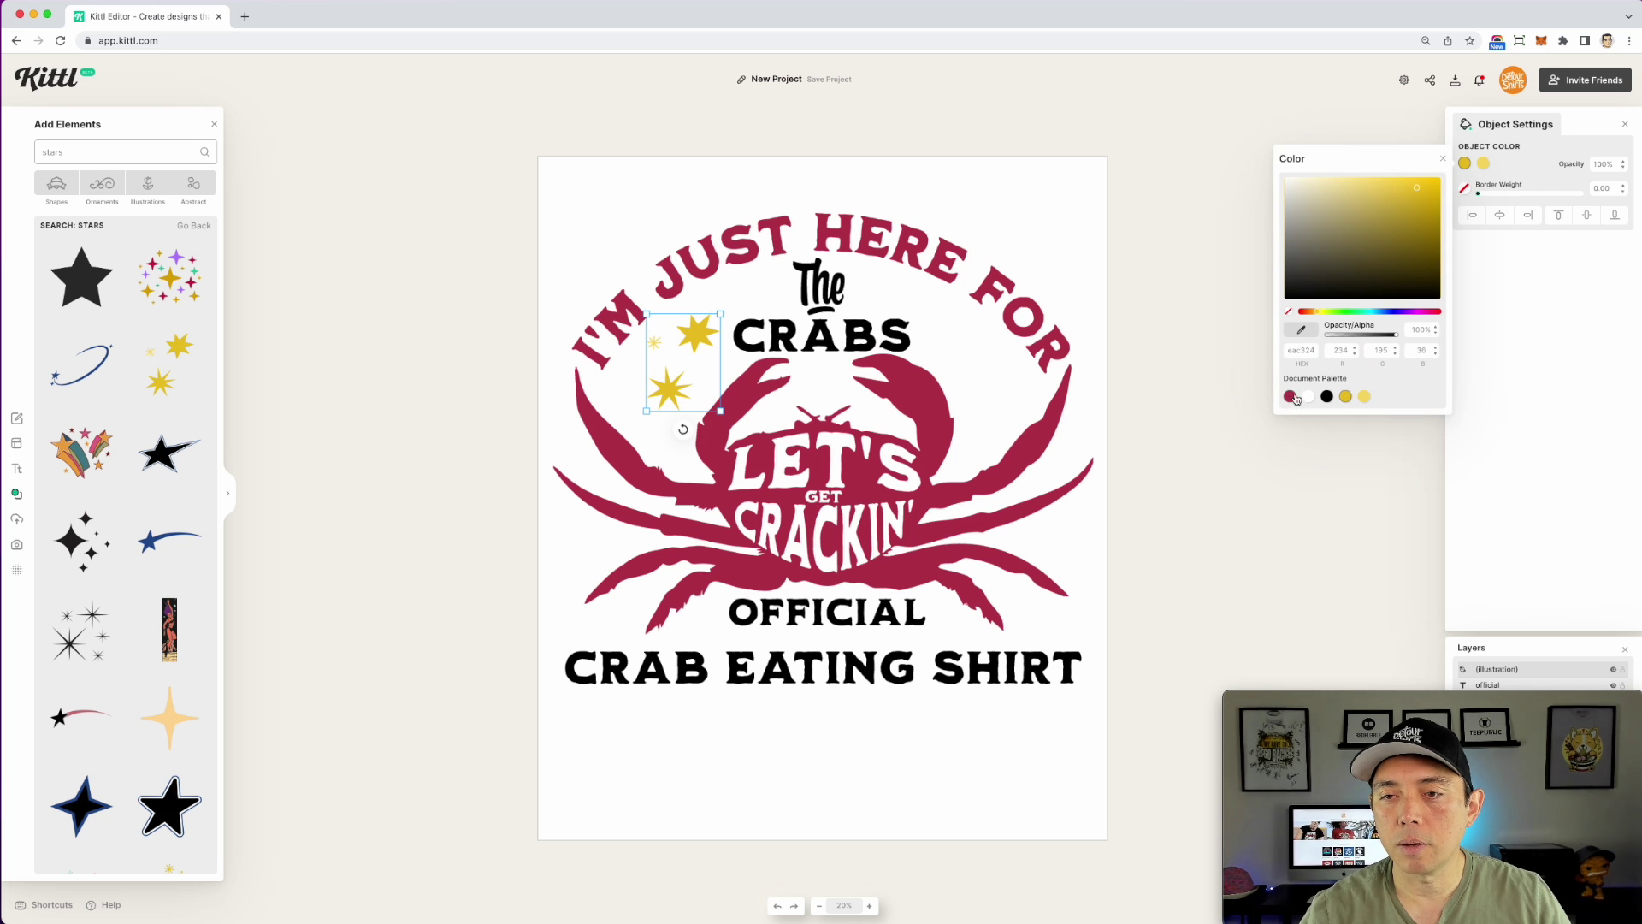
click(1289, 397)
click(1483, 169)
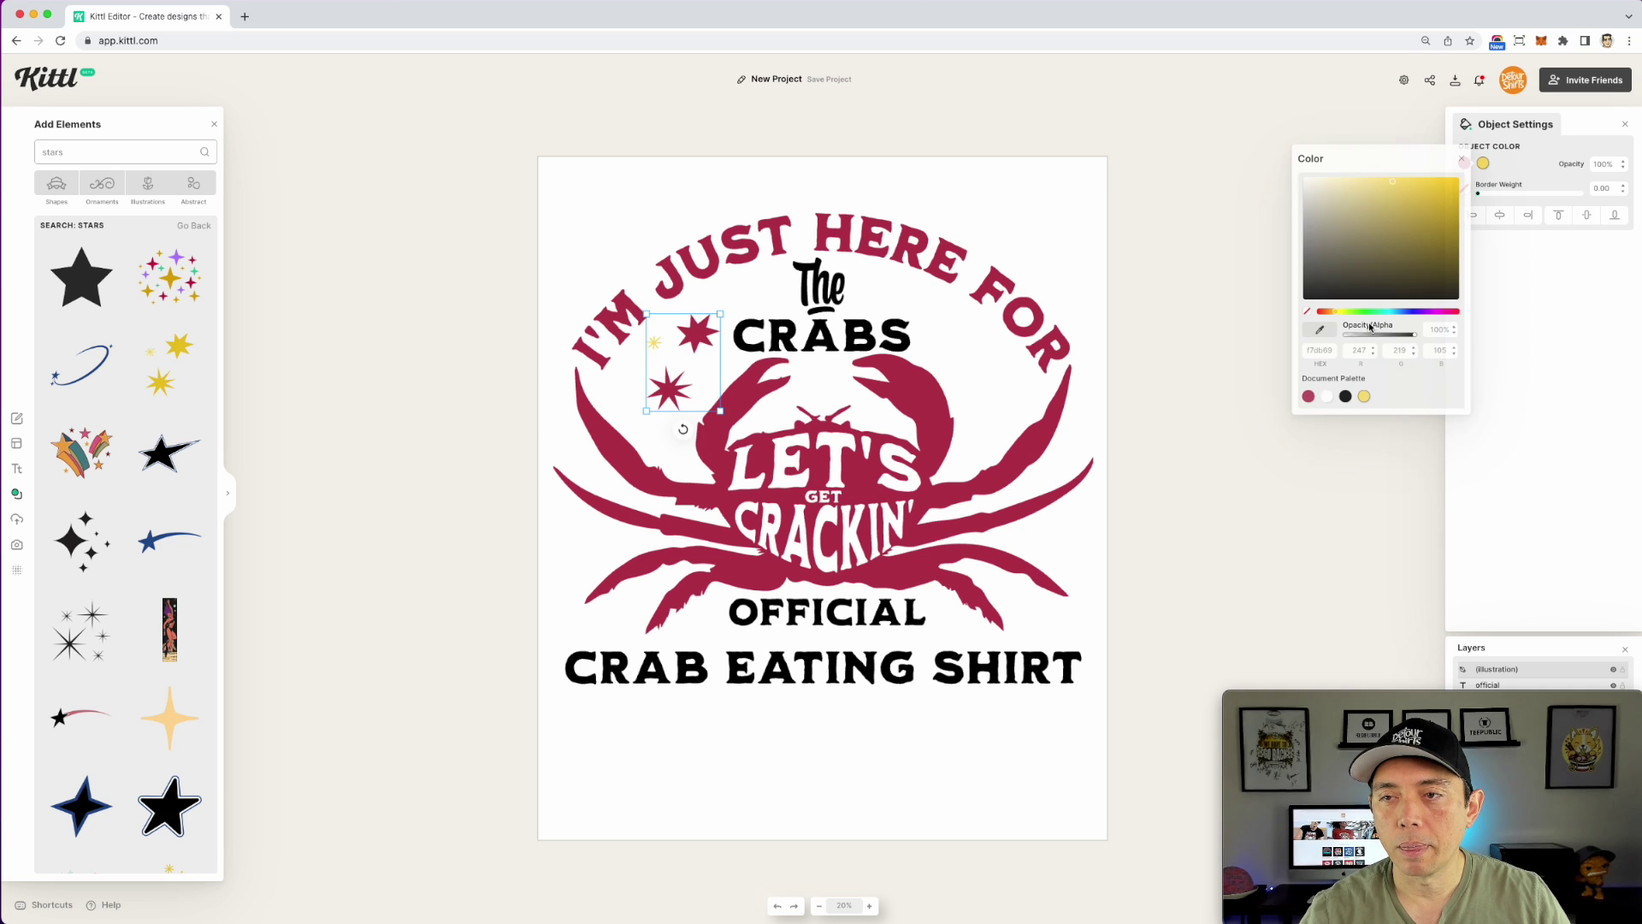
click(1310, 396)
click(1223, 491)
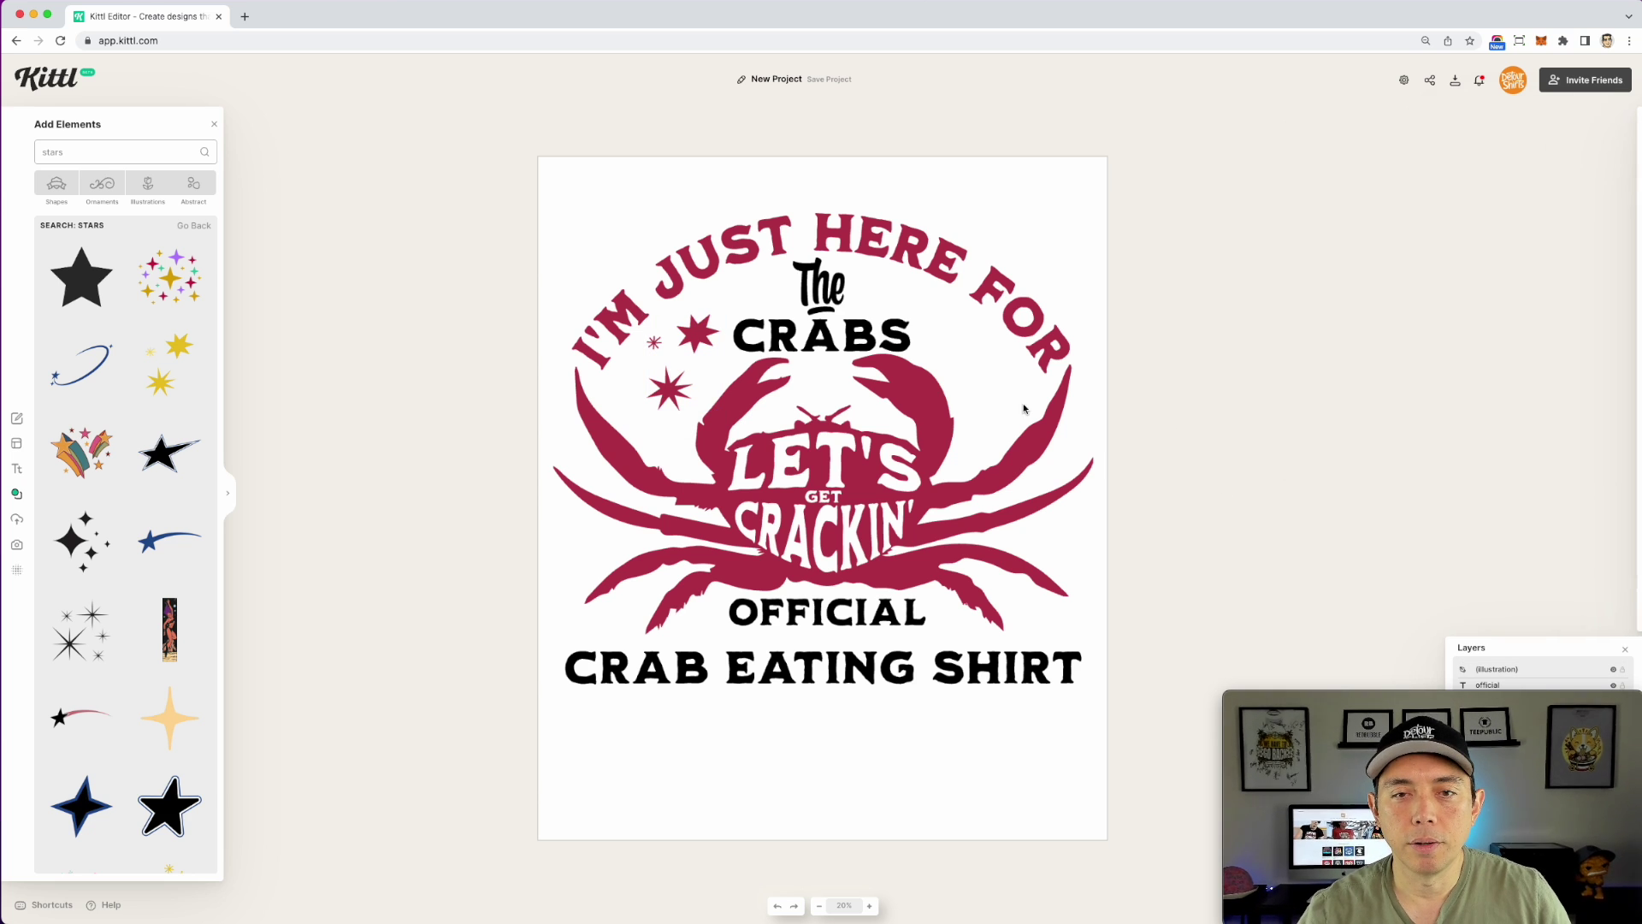
Step: Recolor the words "The" and "CRABS" from the document palette to the crab's crimson
click(860, 331)
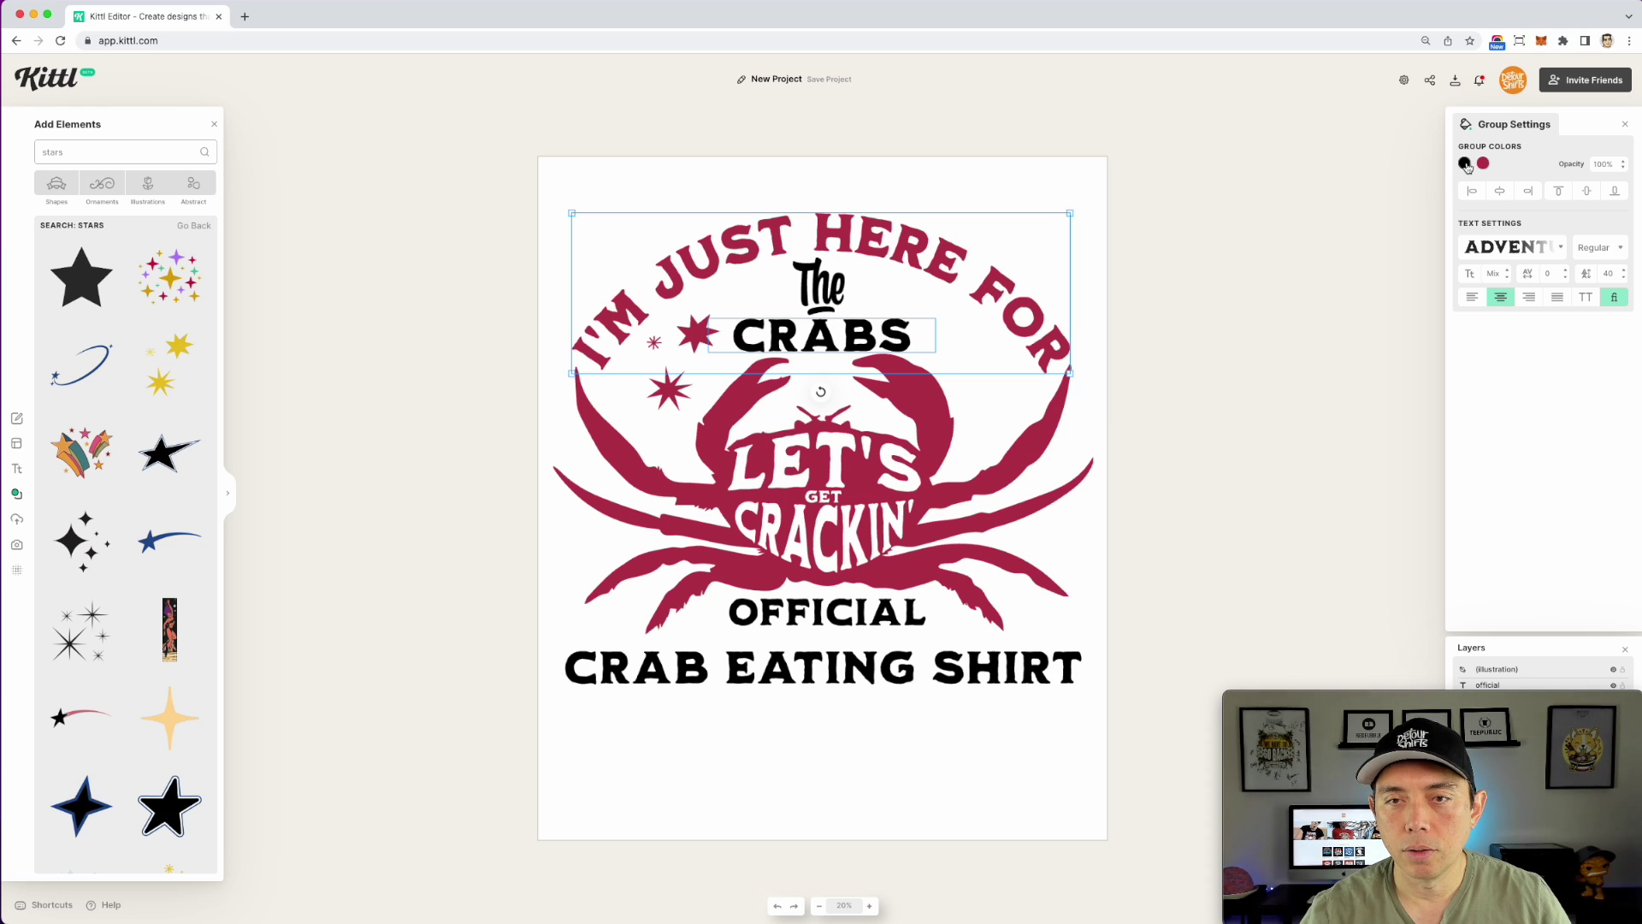
double_click(819, 285)
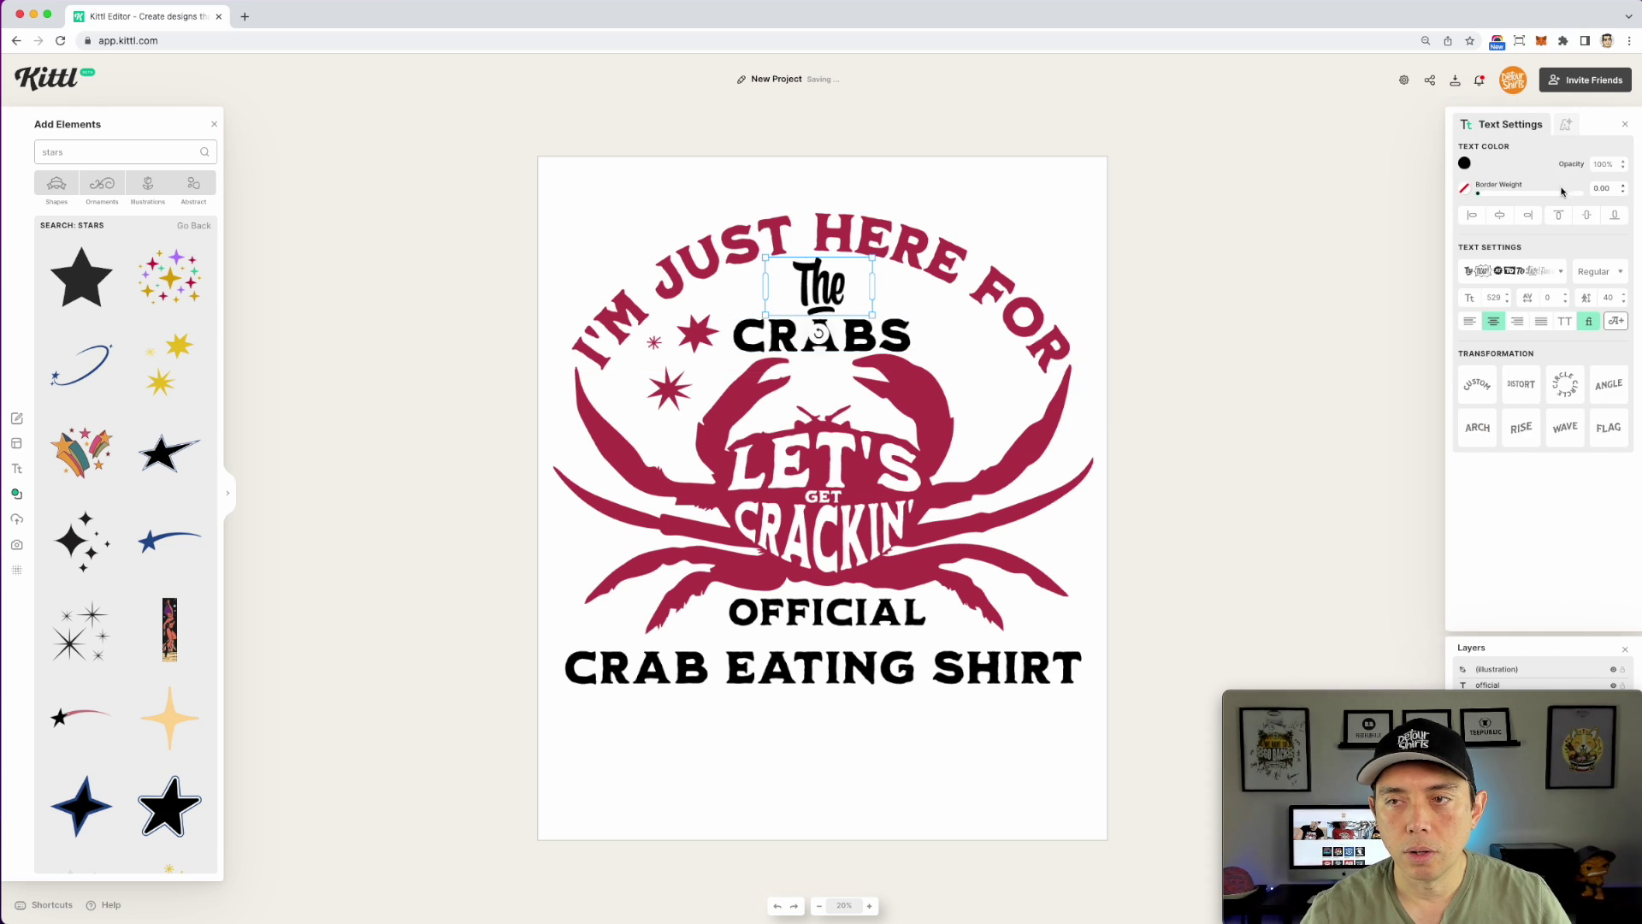
click(1465, 163)
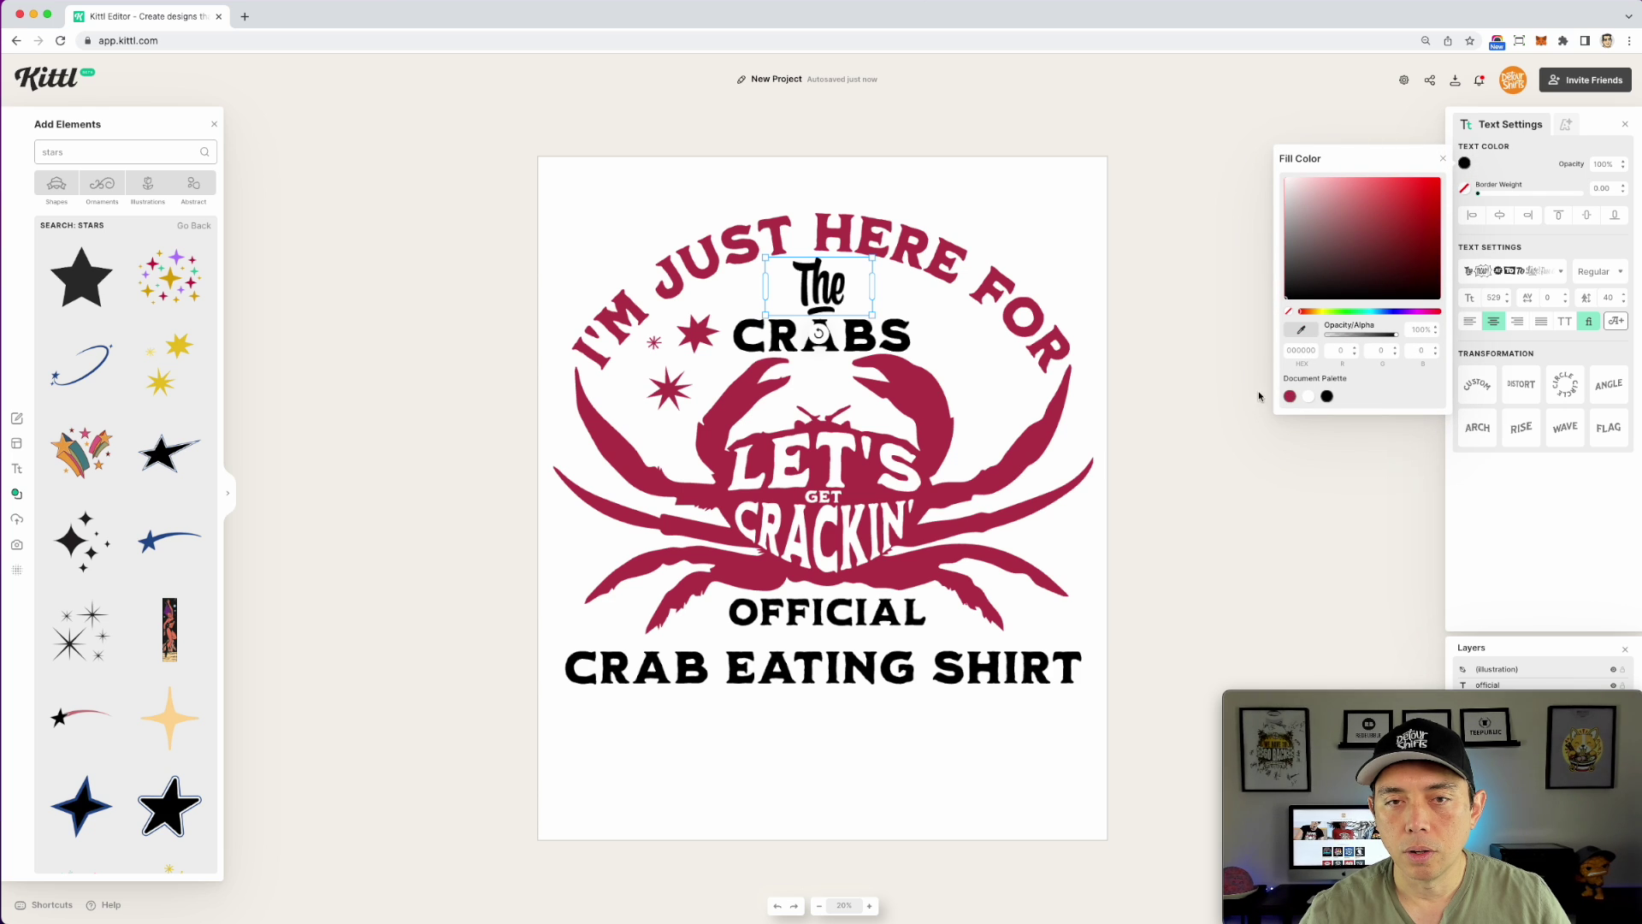
click(900, 325)
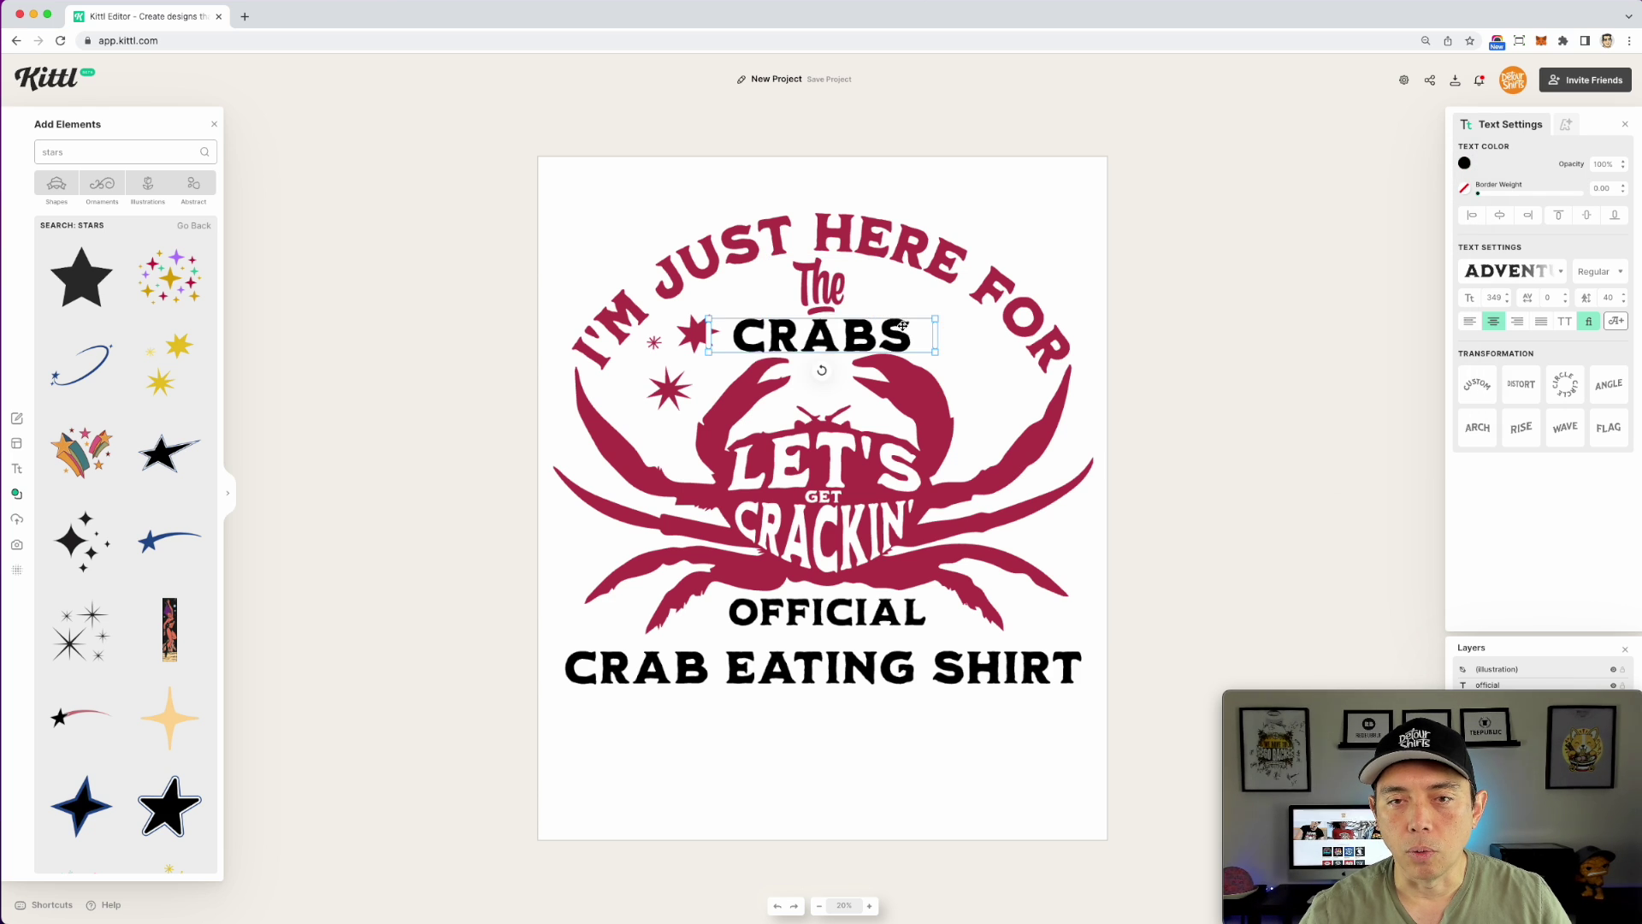
click(1465, 164)
click(1288, 396)
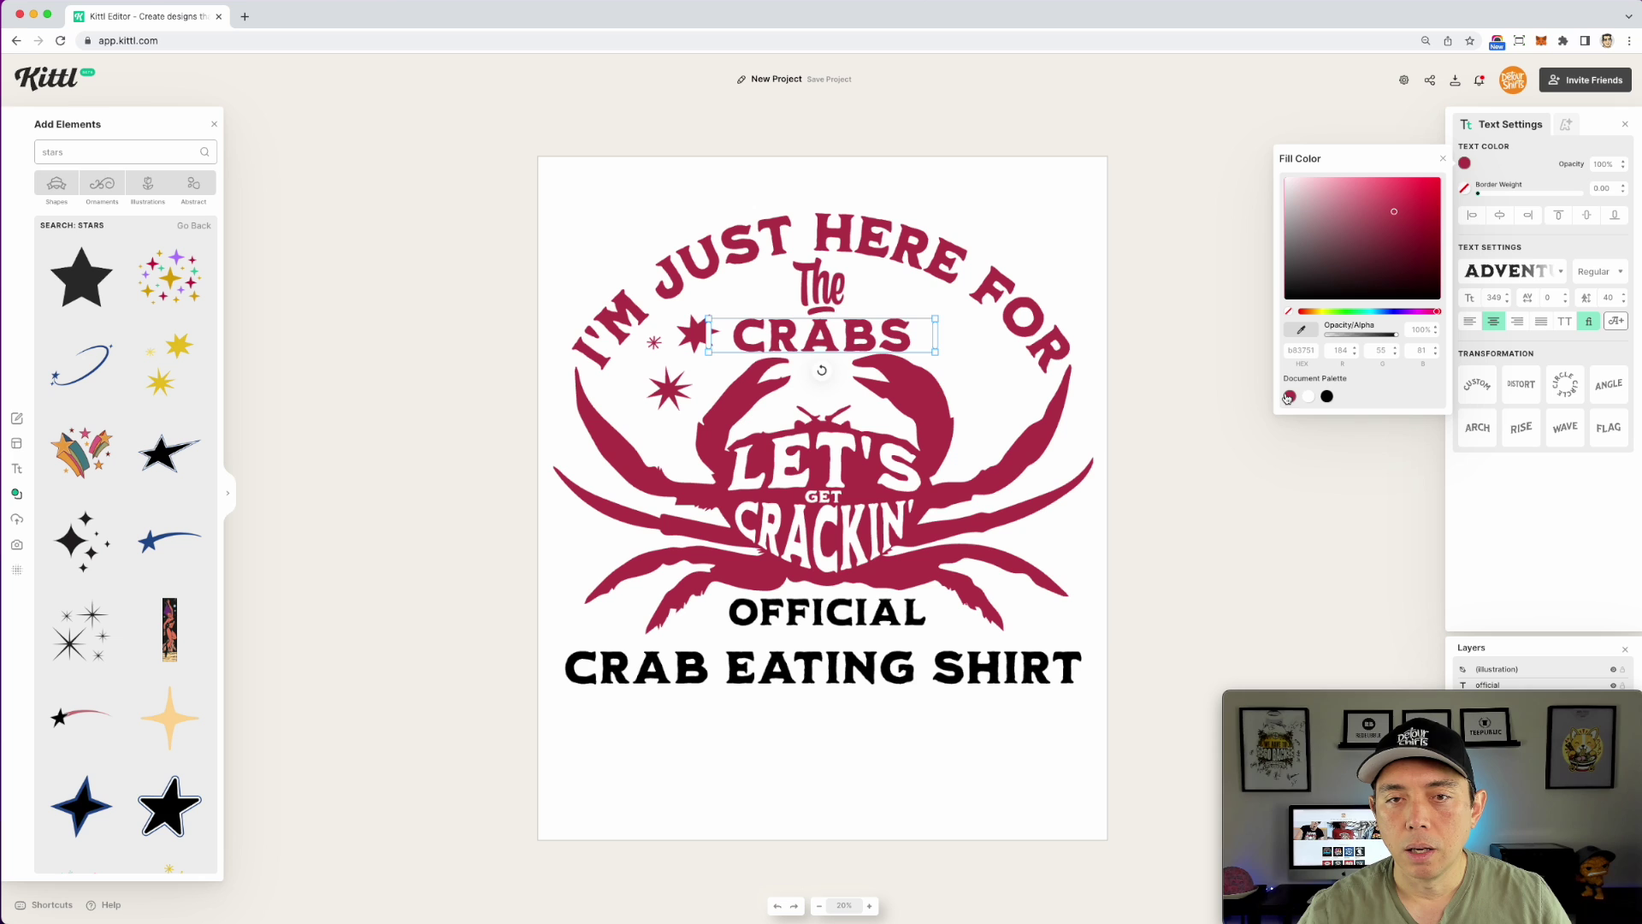
click(1200, 223)
Step: Duplicate the star cluster to the right of "CRABS", flip the copy horizontally, and position it to mirror the original
click(699, 331)
drag(700, 331, 999, 332)
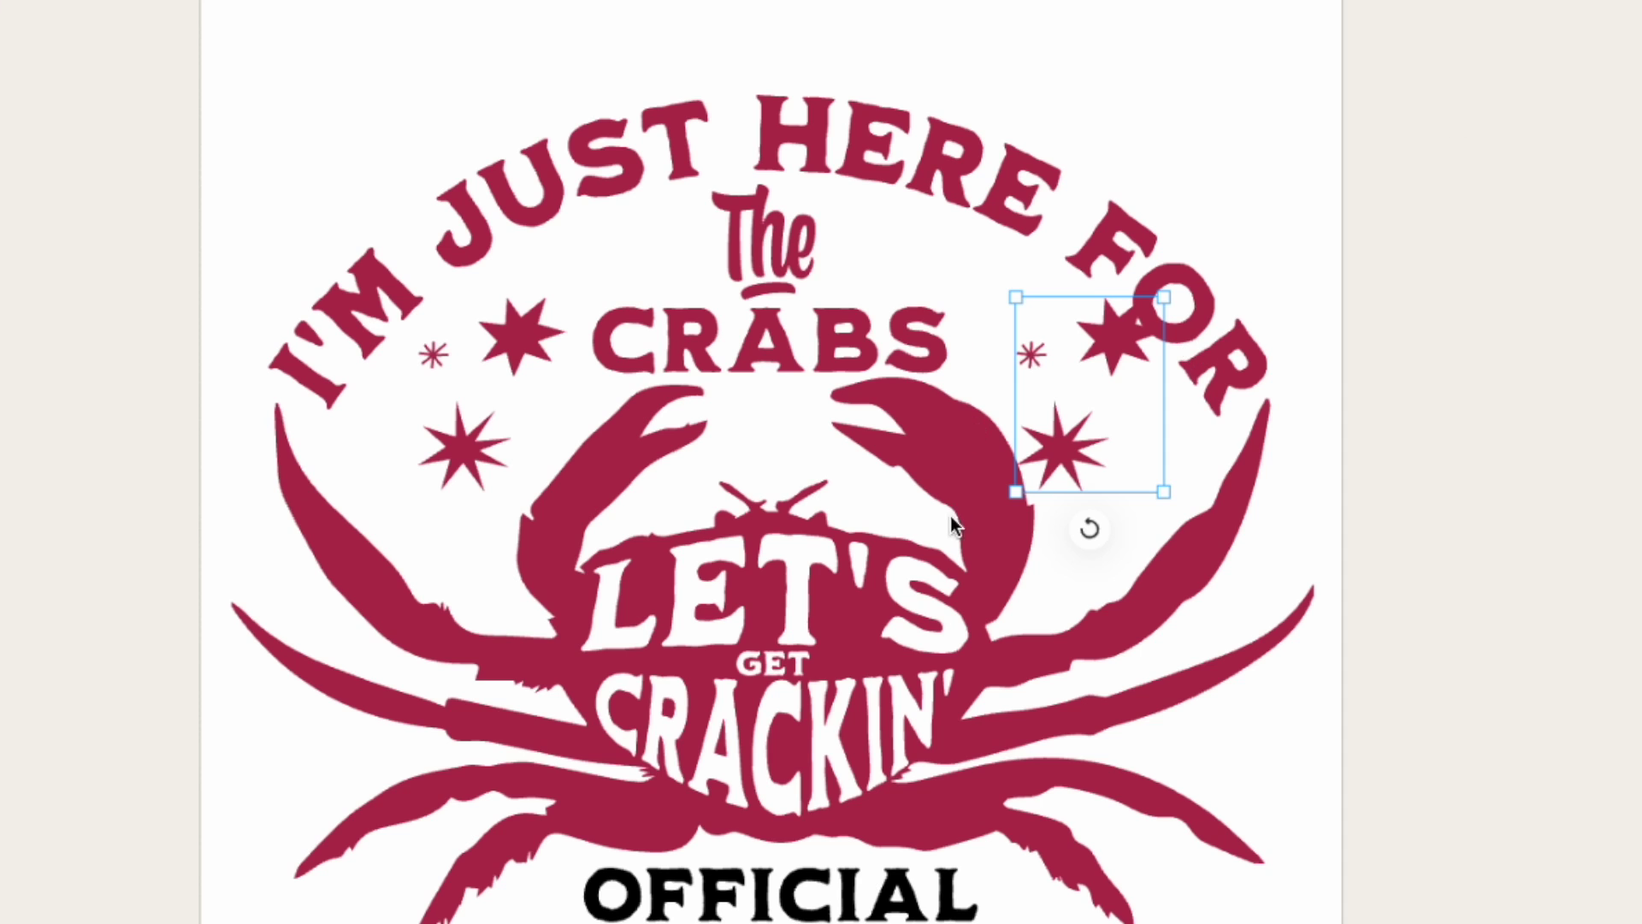
right_click(1105, 338)
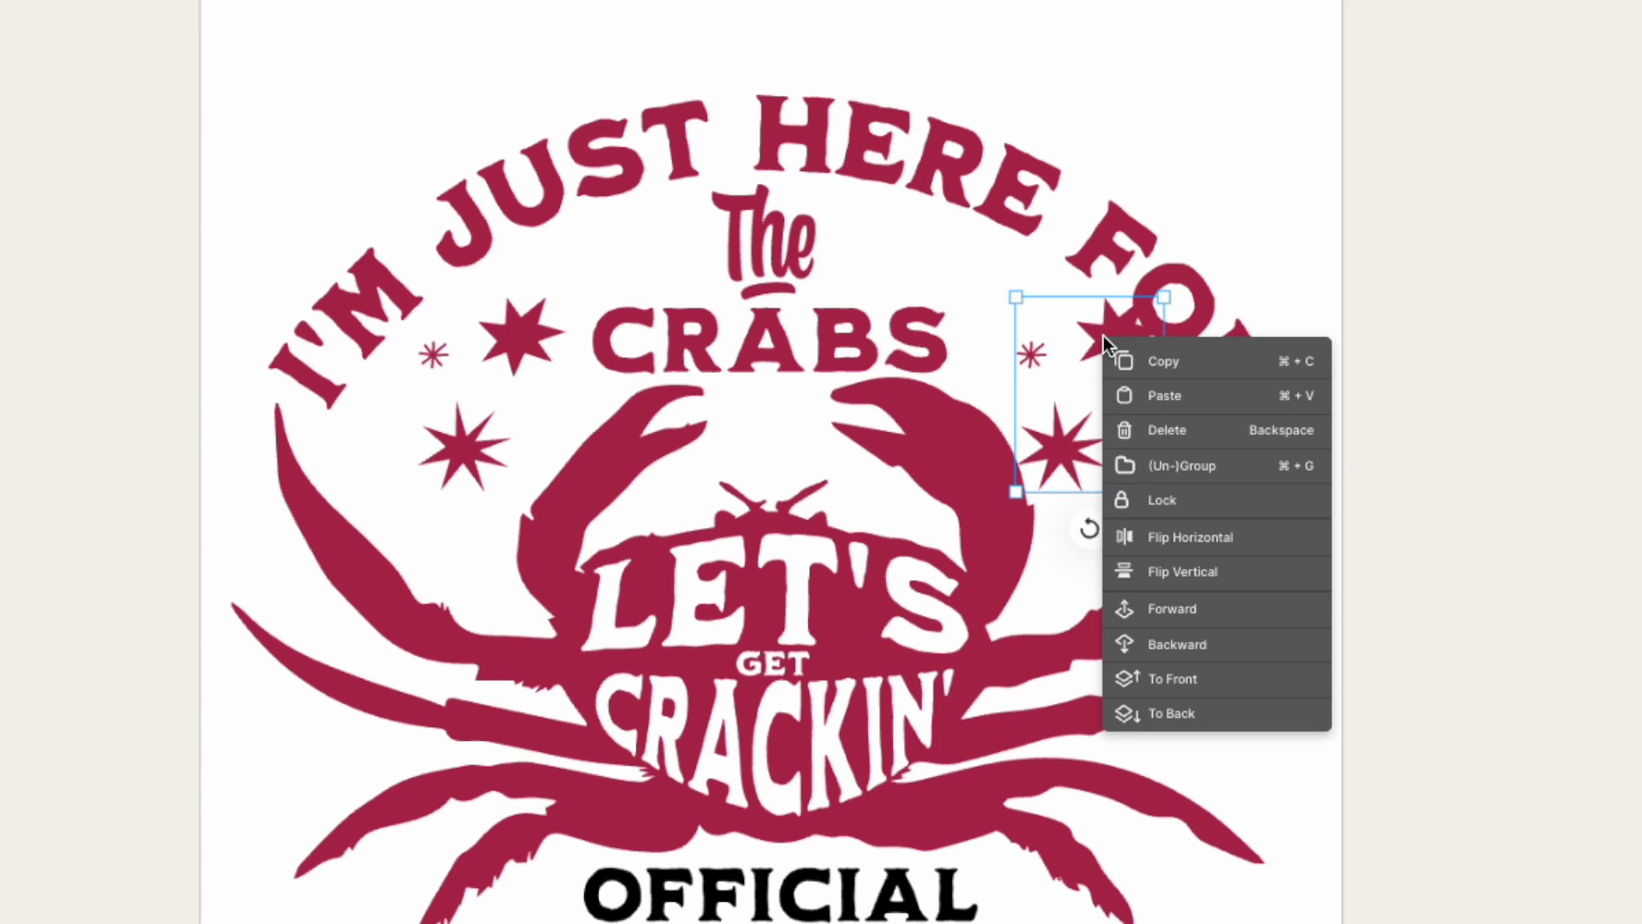
click(1141, 538)
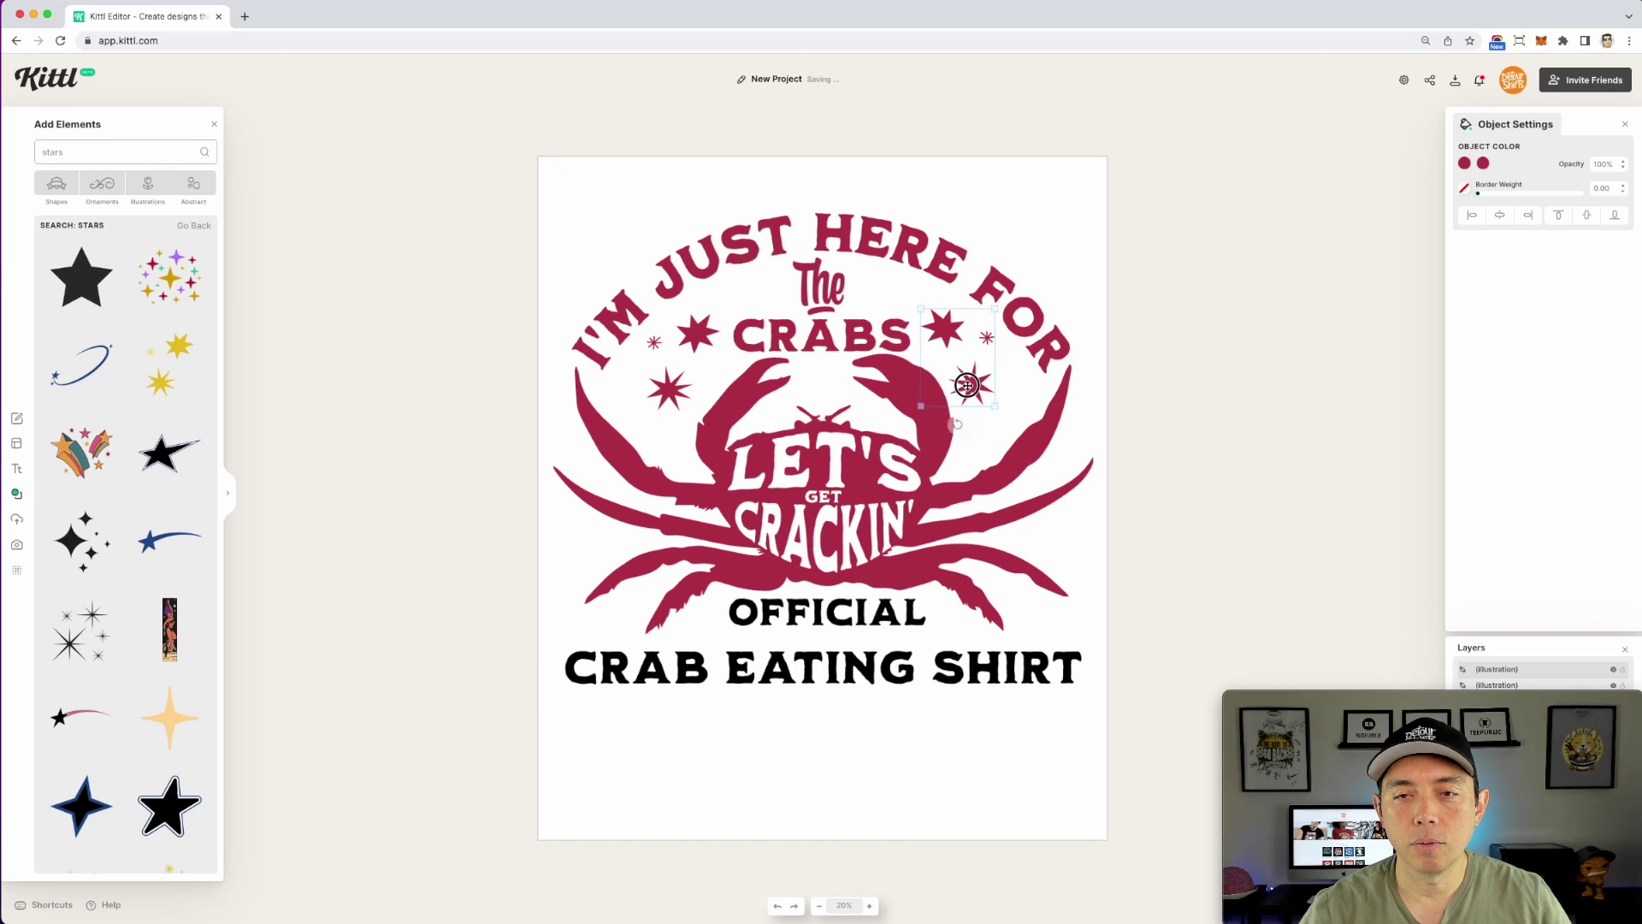
click(1121, 452)
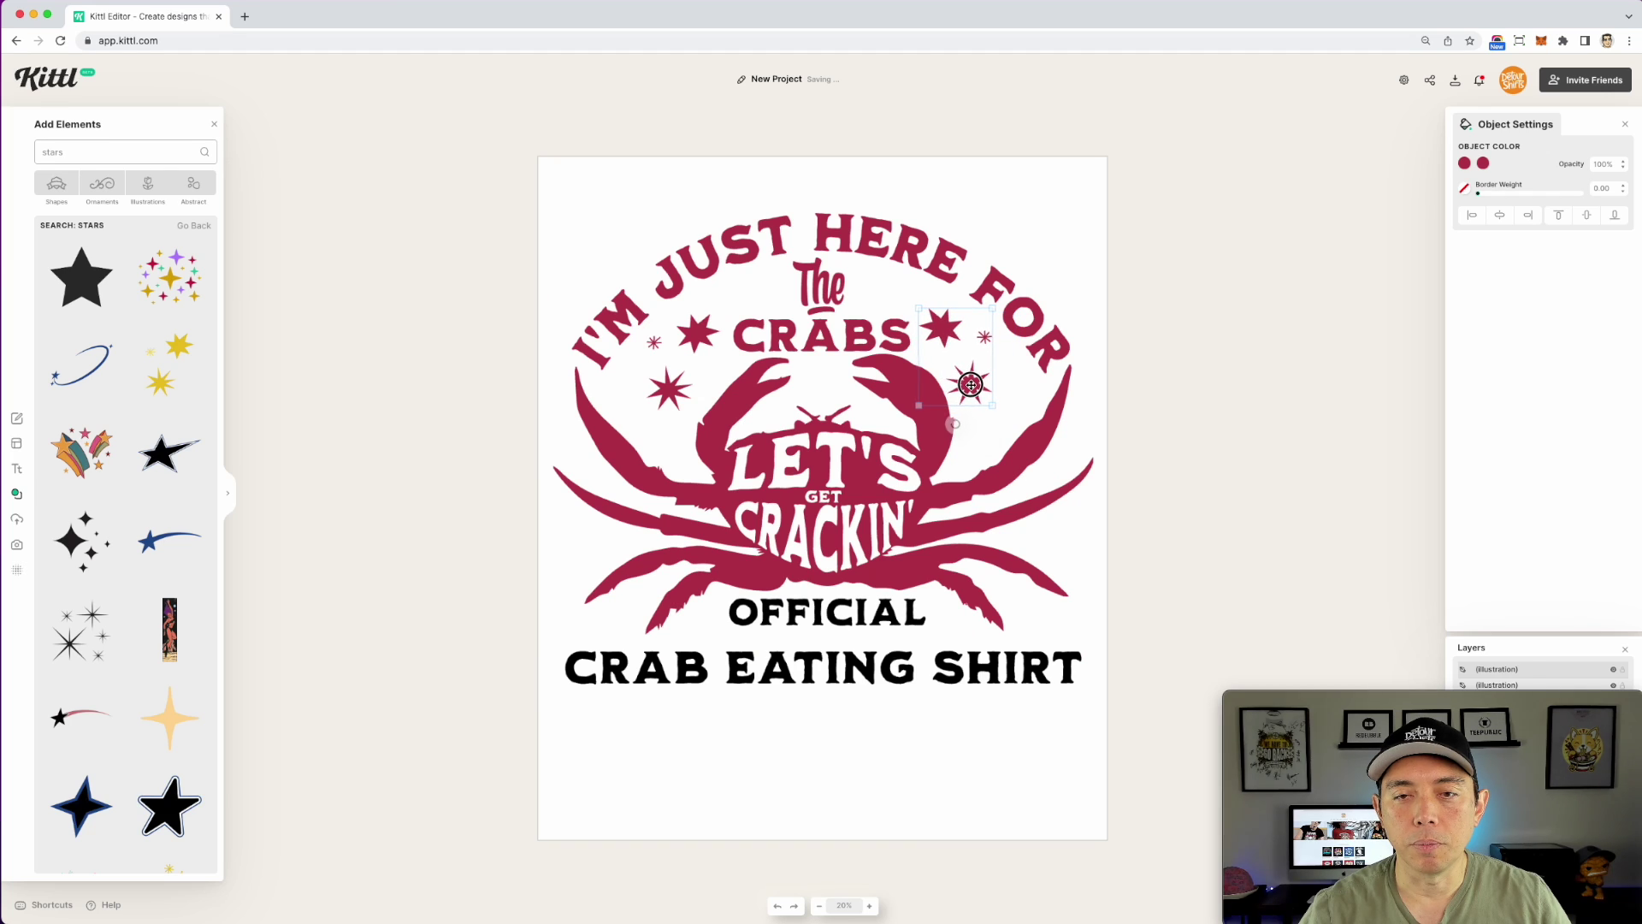
click(1159, 299)
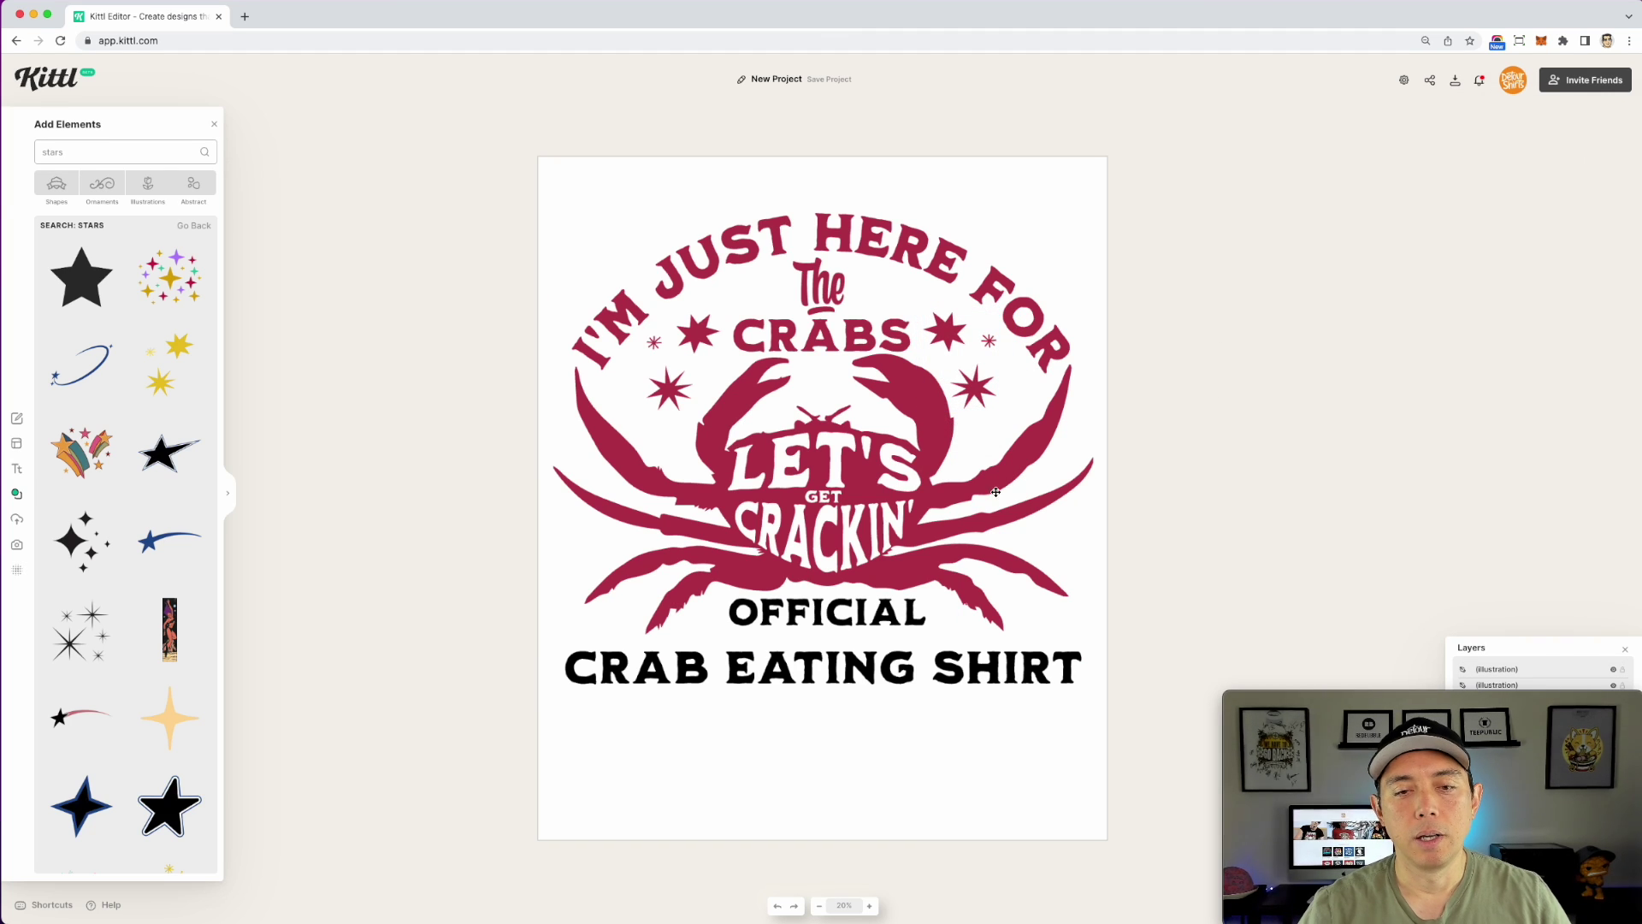
Step: Lower "CRAB EATING SHIRT", then add the scattered outlined bubbles from a "bubble" element search over the crab's lower right legs
drag(777, 664, 778, 685)
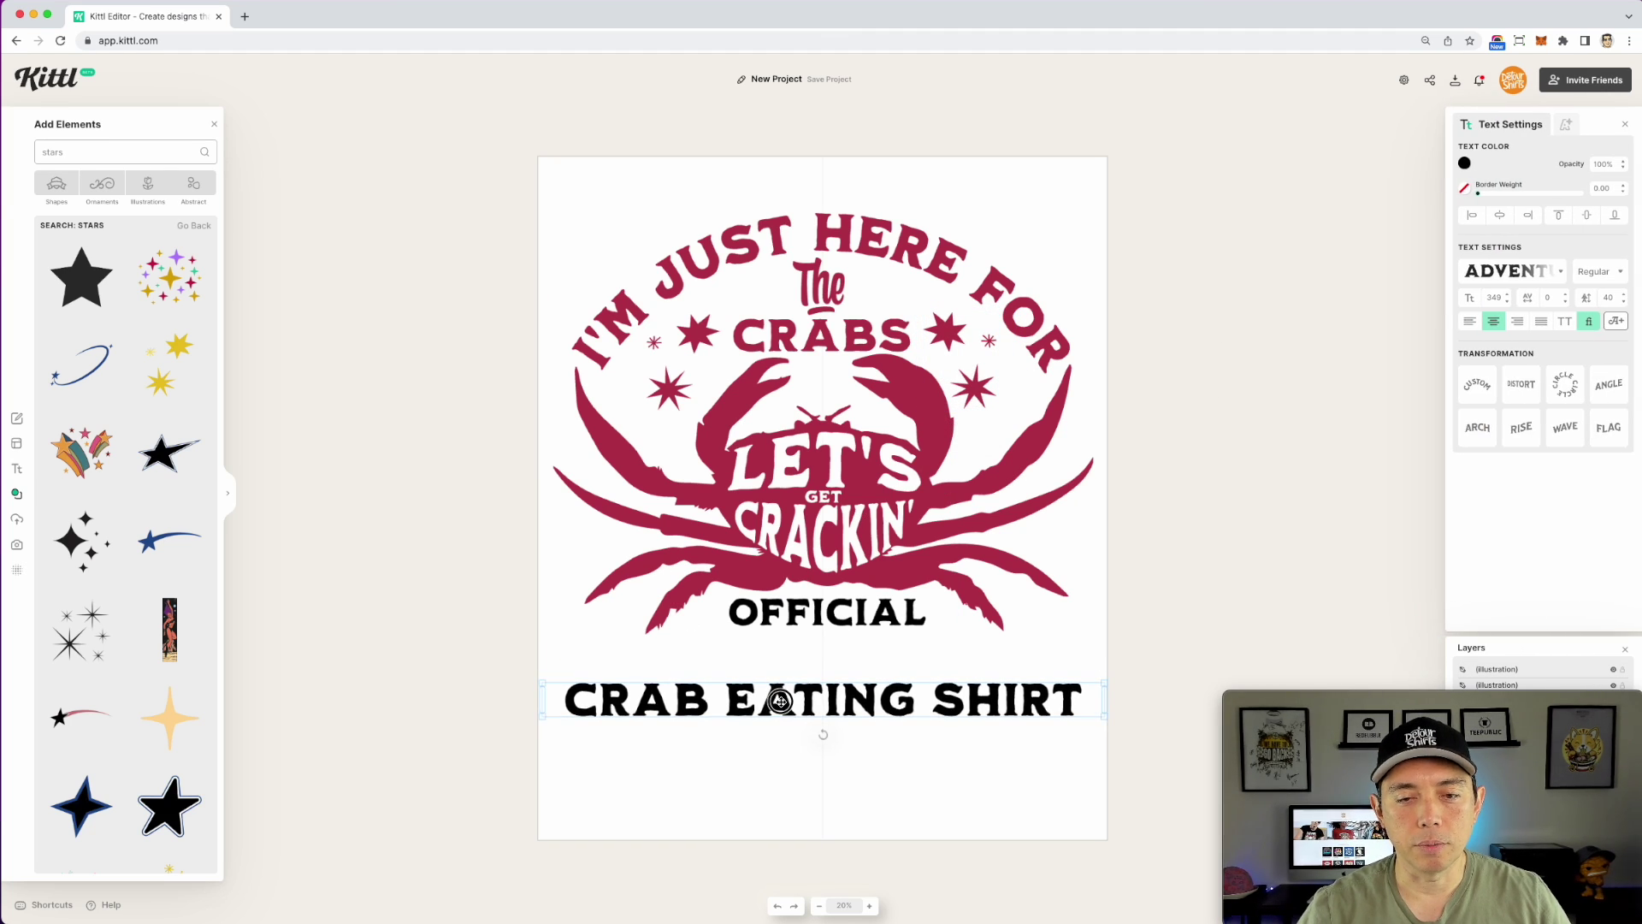
double_click(79, 155)
text(bubble)
key(Return)
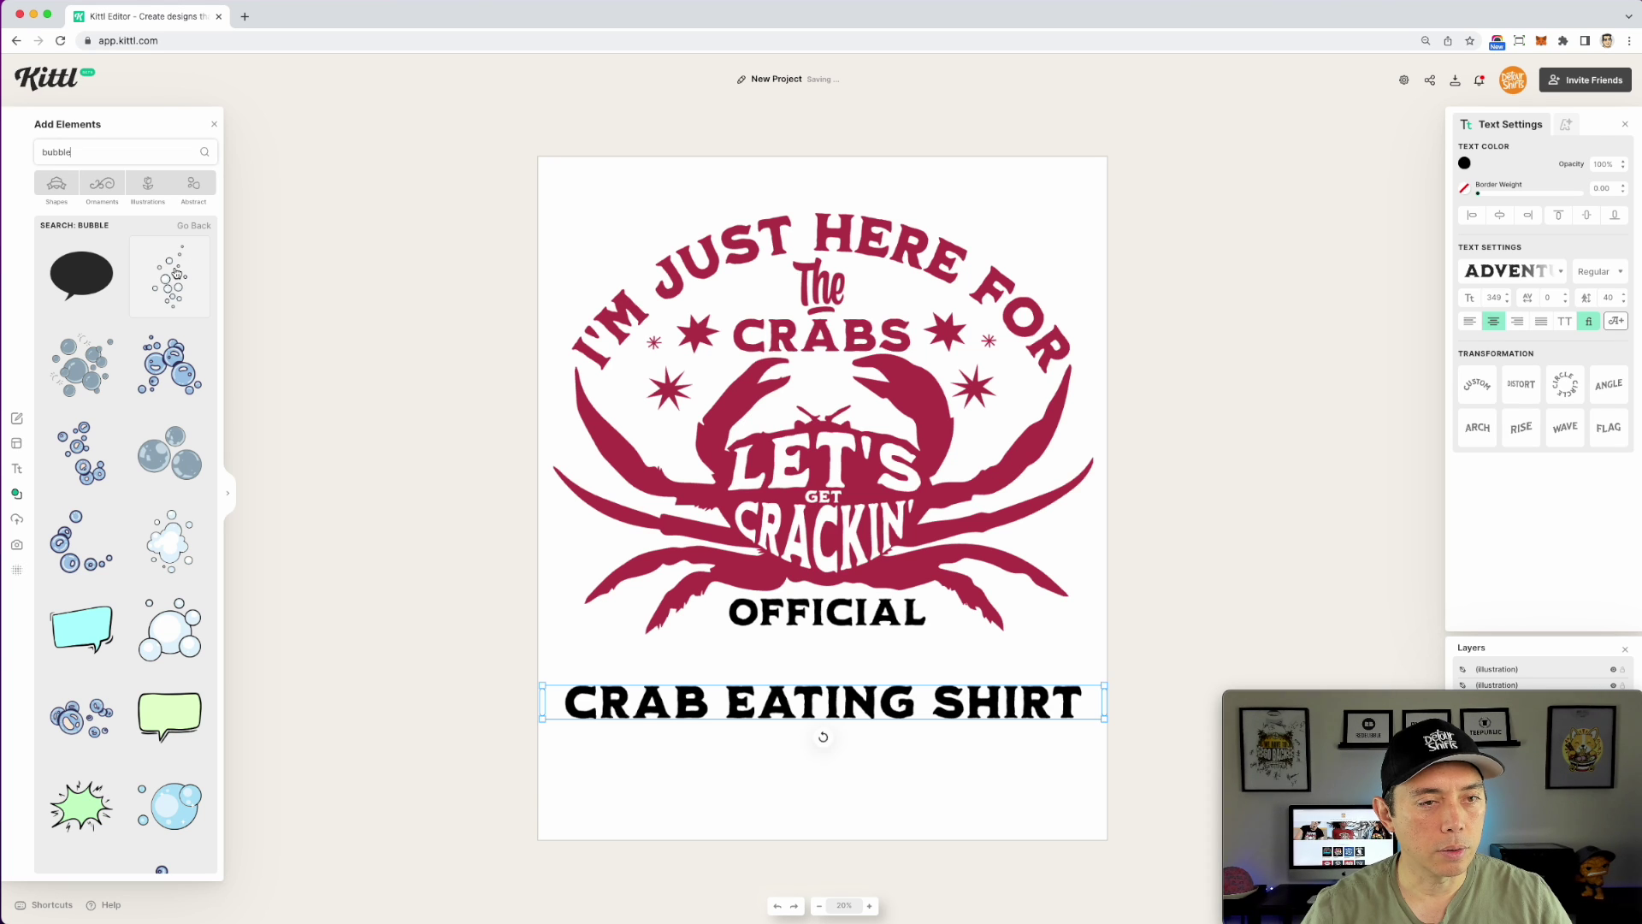
click(176, 272)
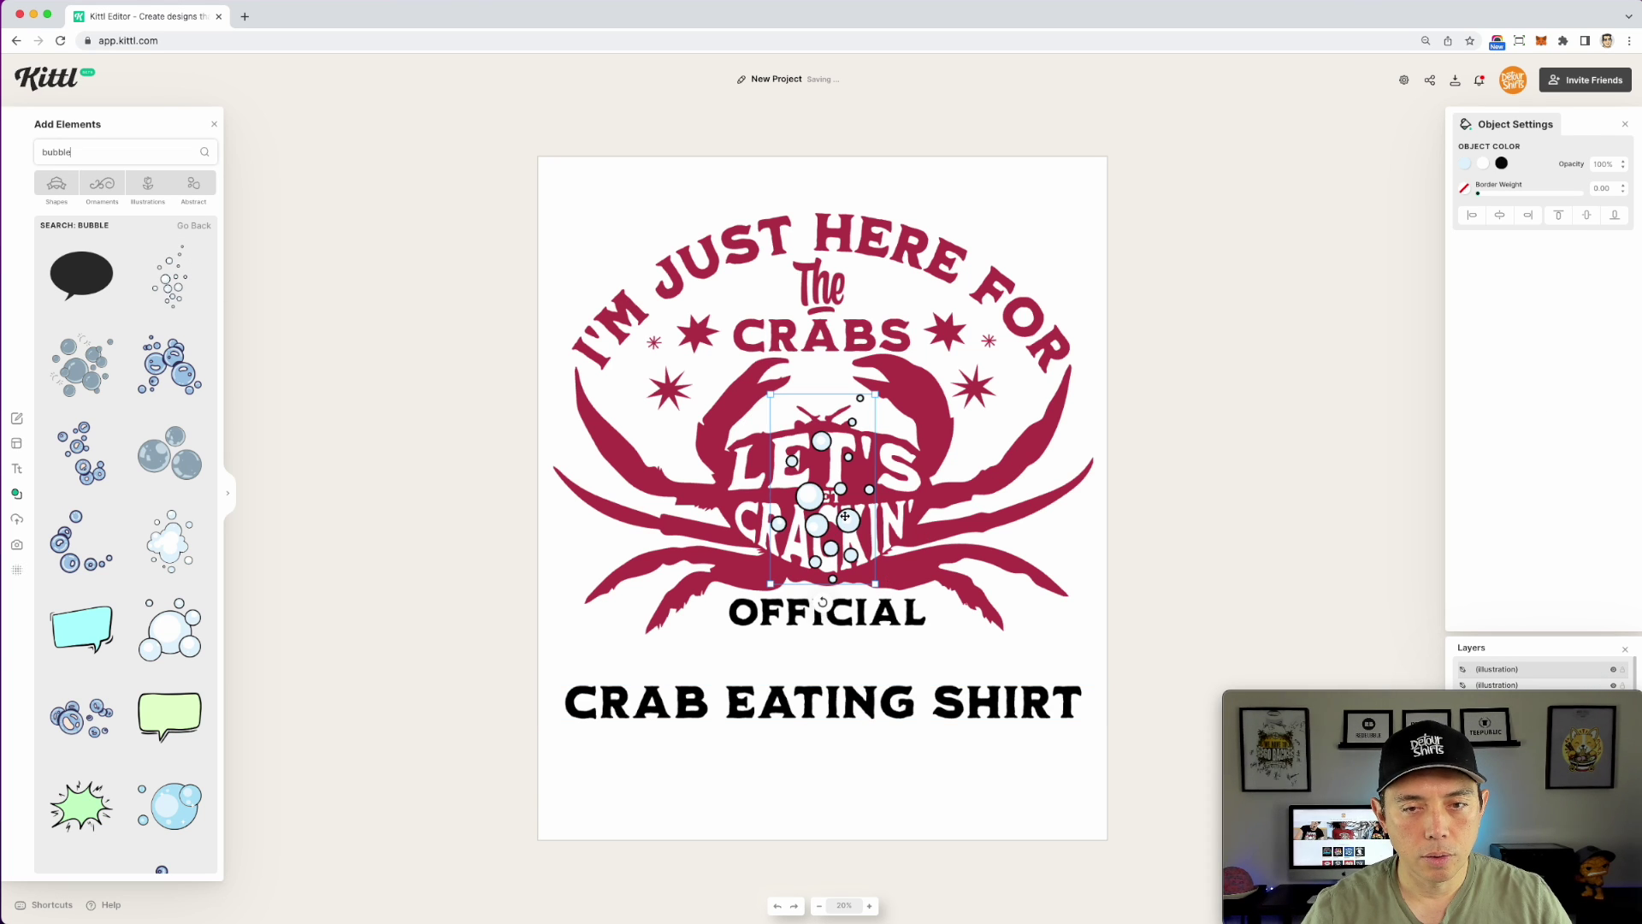
drag(842, 517, 1036, 596)
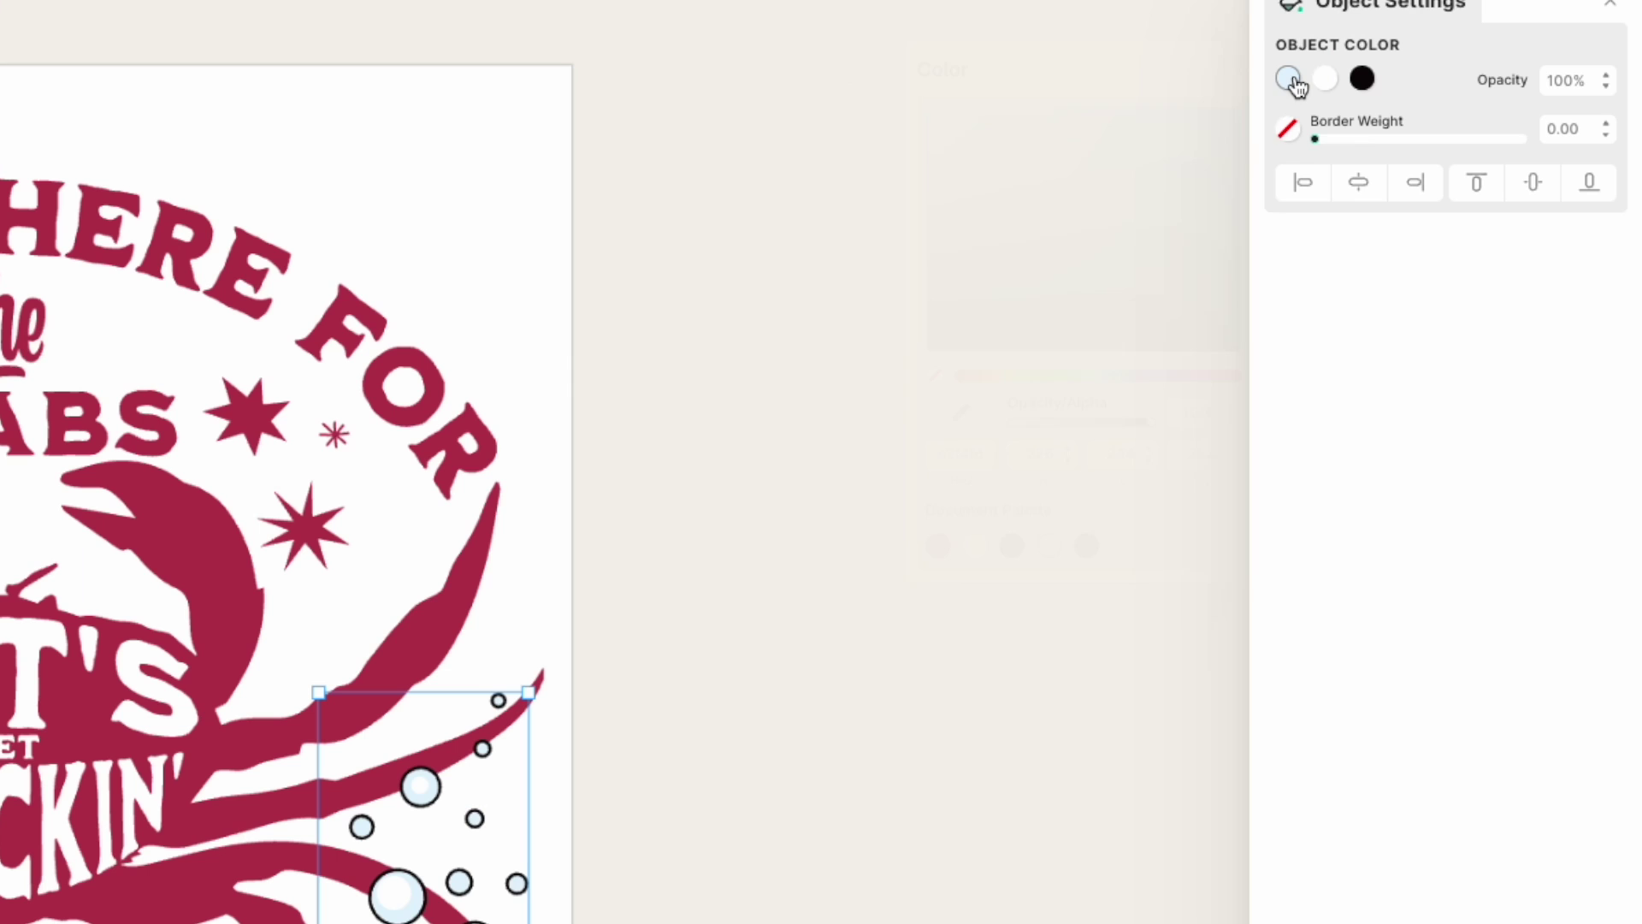
Step: Change the bubbles' light-blue fill to white and their black outlines to the crab's crimson
click(1465, 163)
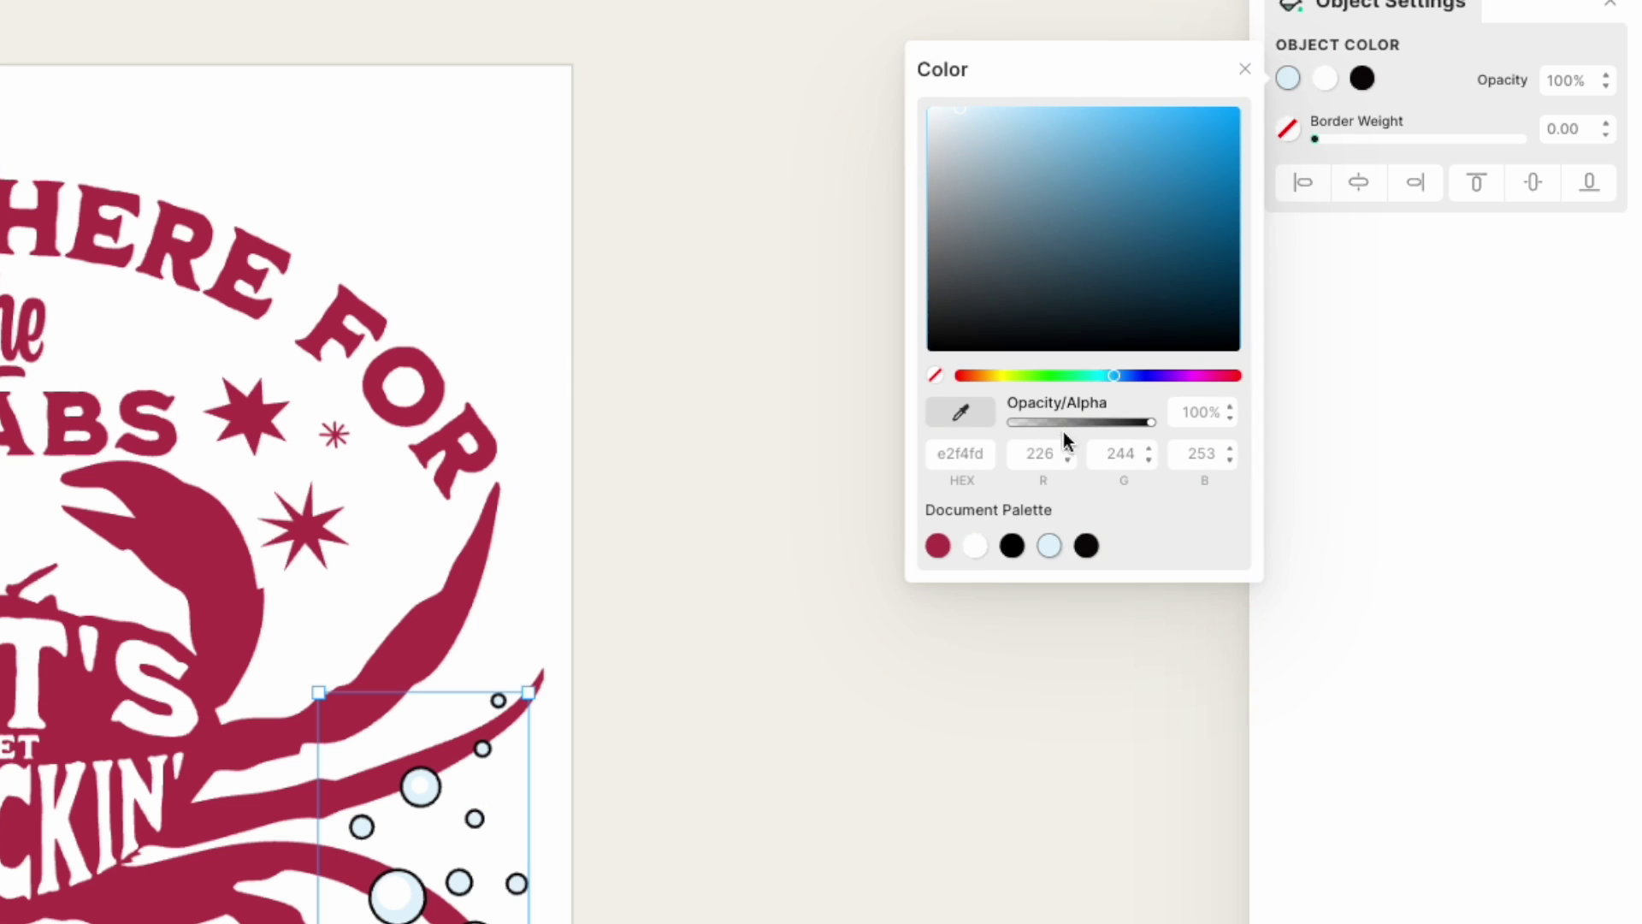
click(975, 547)
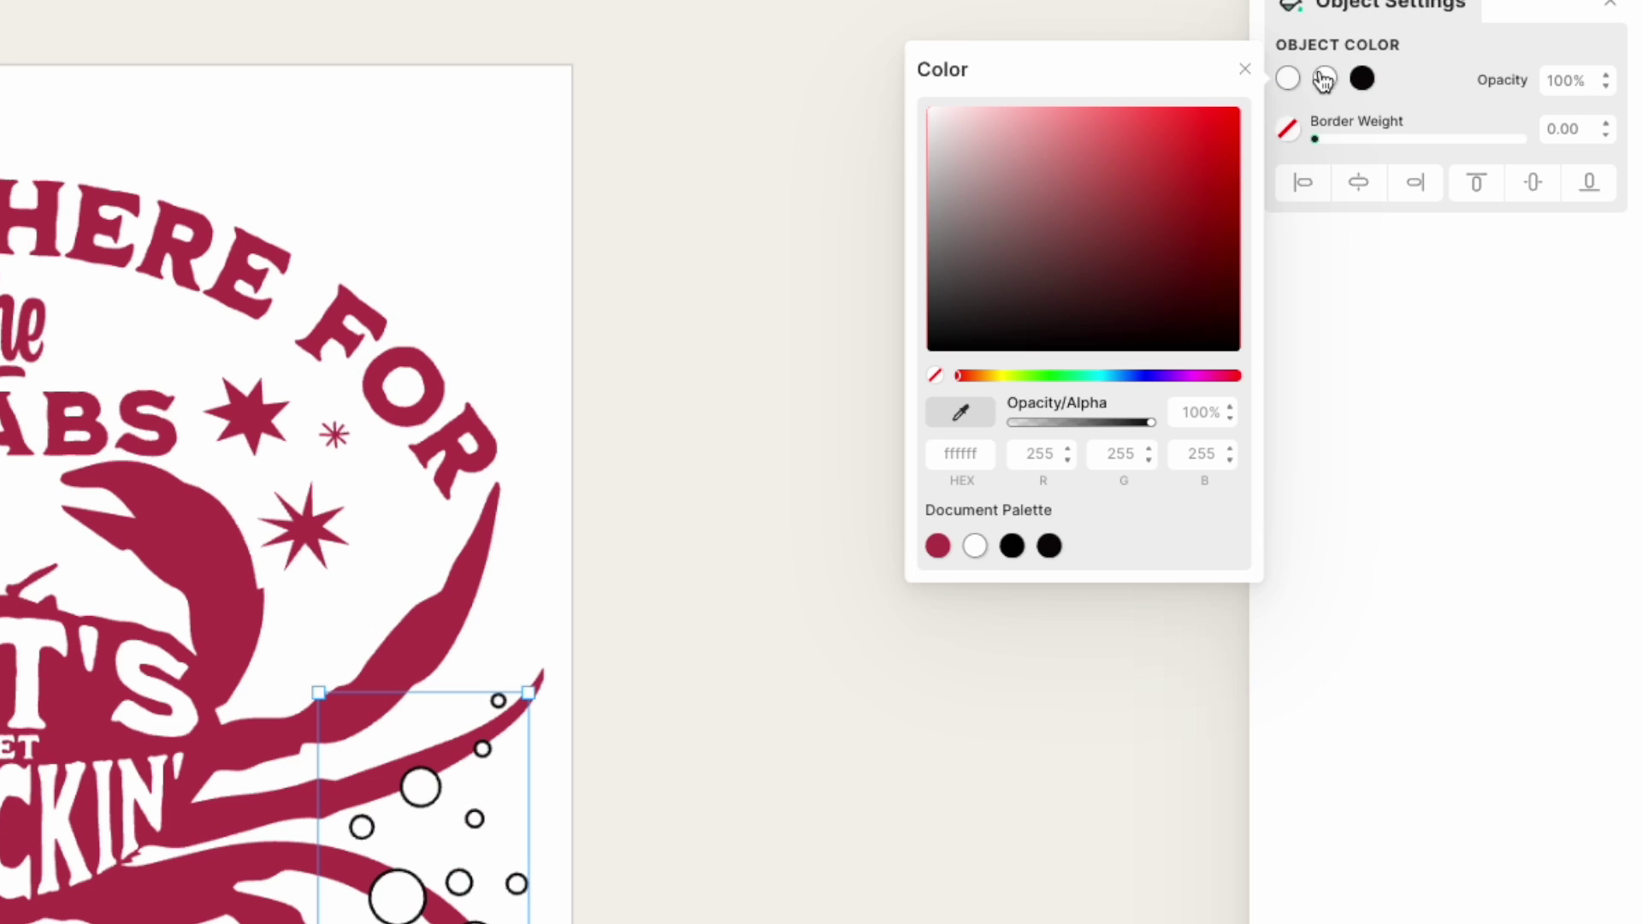
click(1373, 82)
click(1012, 548)
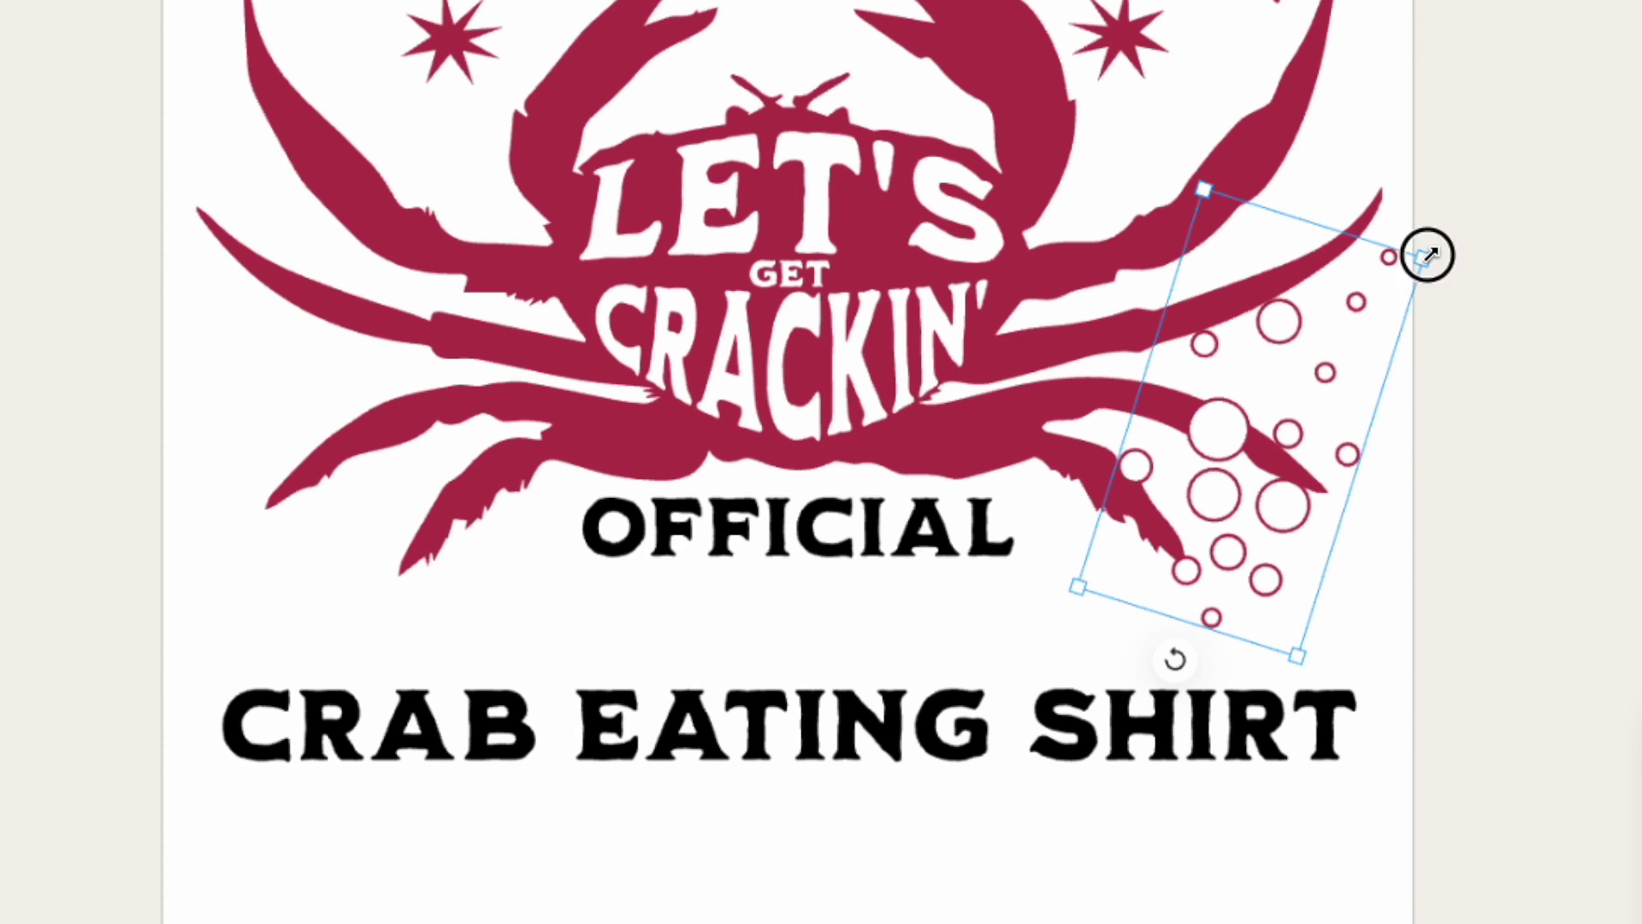
Step: Shrink the bubbles, rotate them to about 88°, and place them beneath the crab's lower right legs beside "OFFICIAL"
drag(1427, 254, 1367, 312)
drag(1258, 530, 1224, 616)
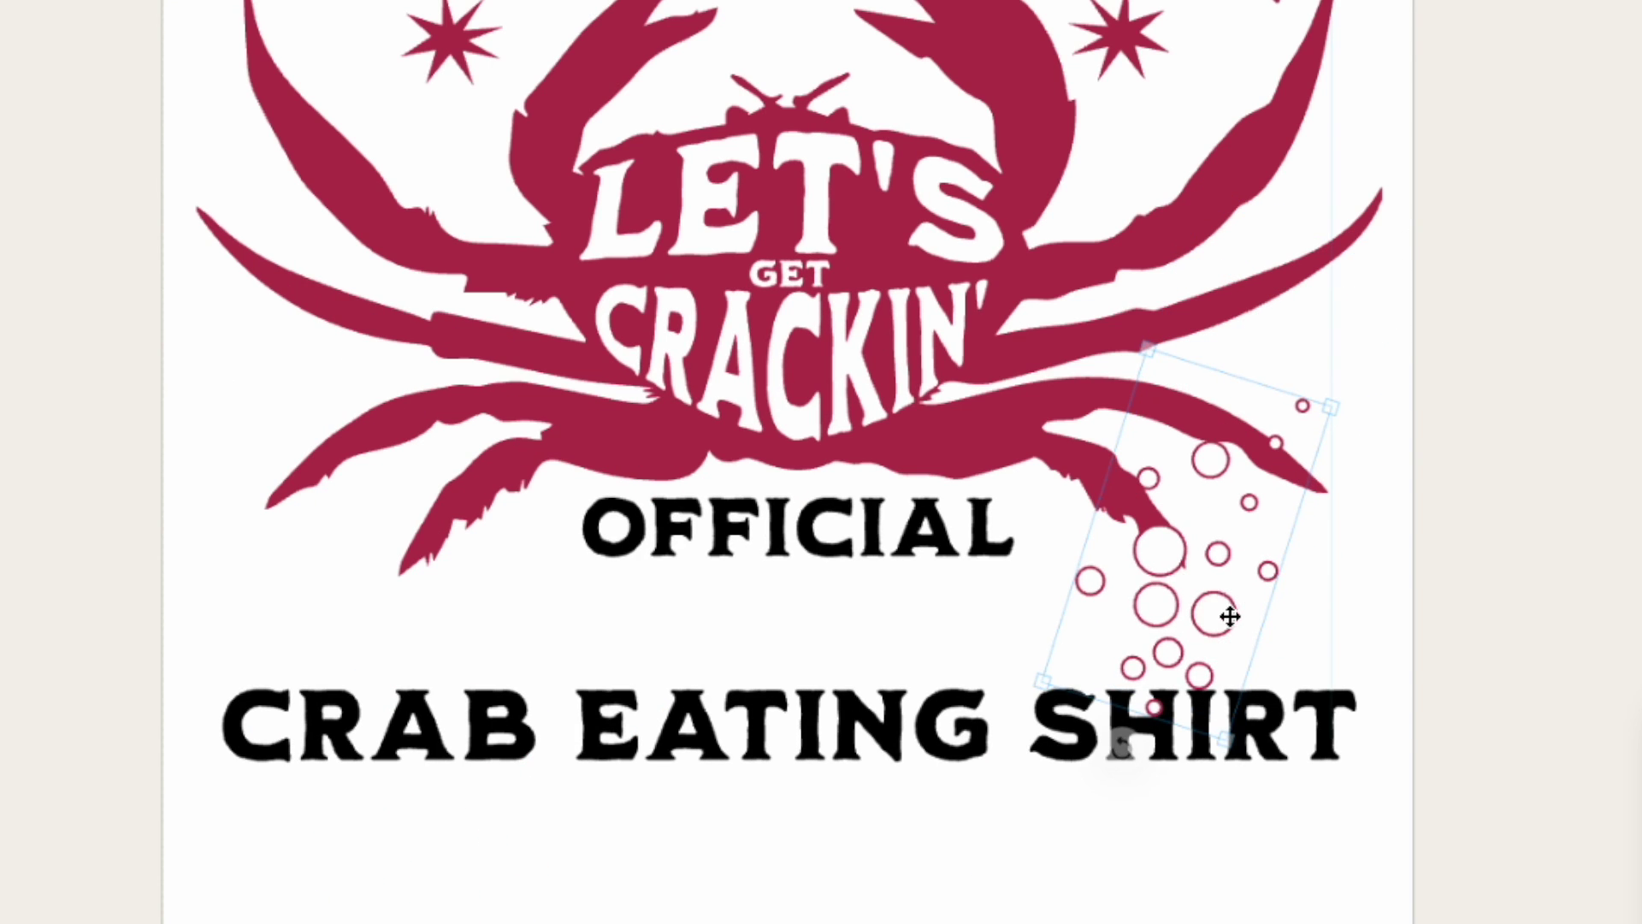
drag(1123, 753, 850, 547)
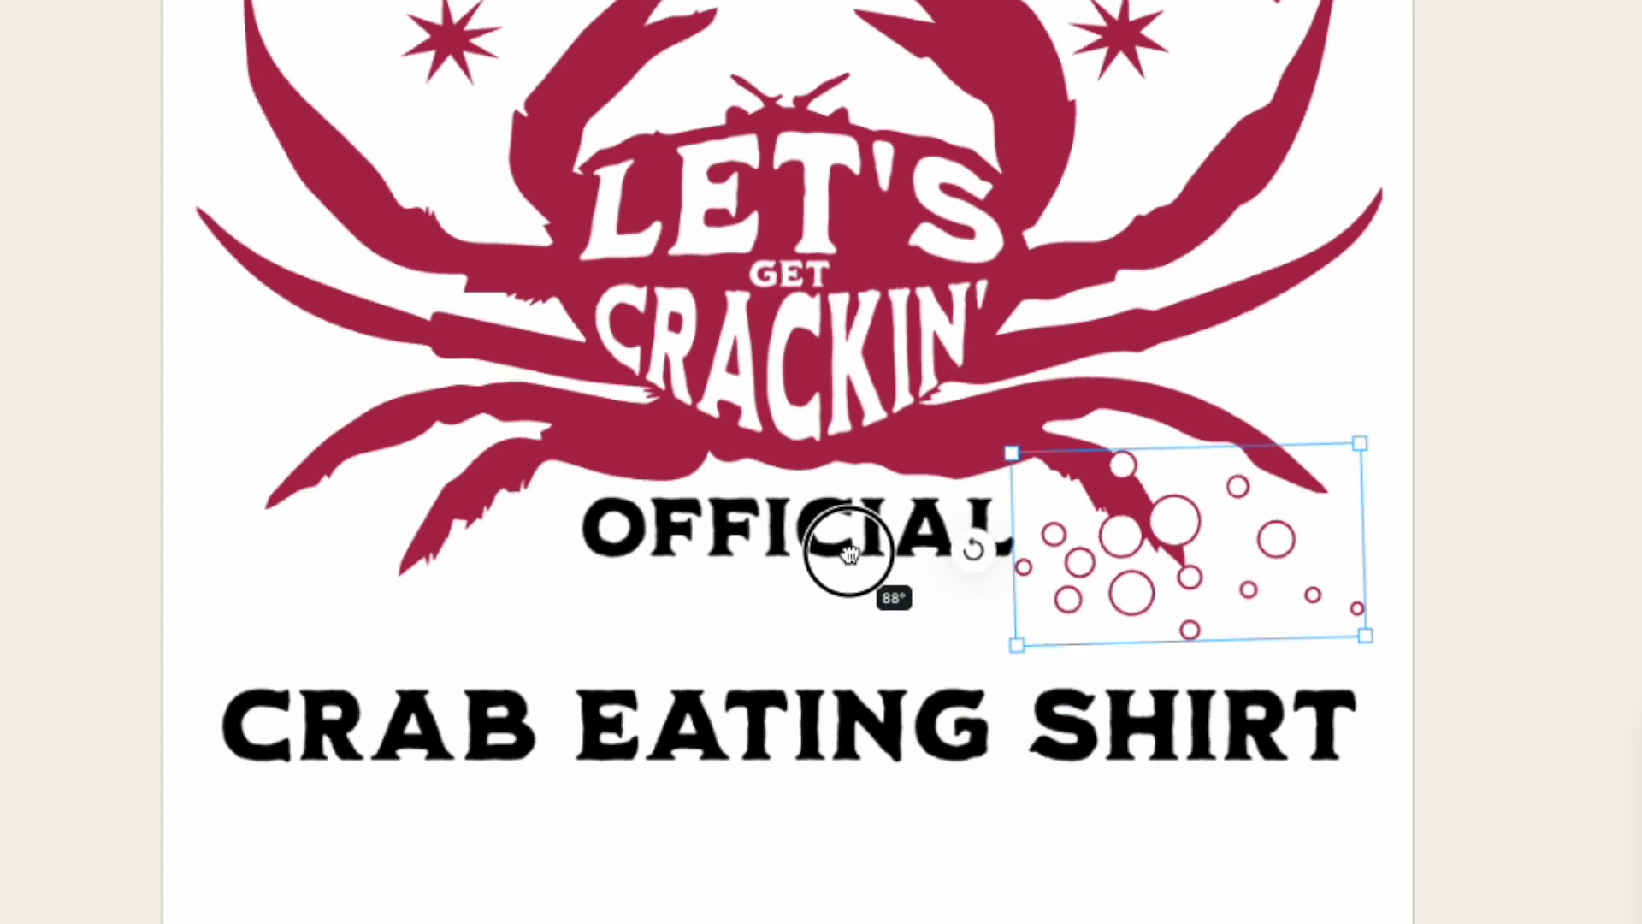
Step: Duplicate the bubbles to the left of "OFFICIAL", flip the copy horizontally, and nudge it slightly left for symmetry
drag(1281, 539, 507, 515)
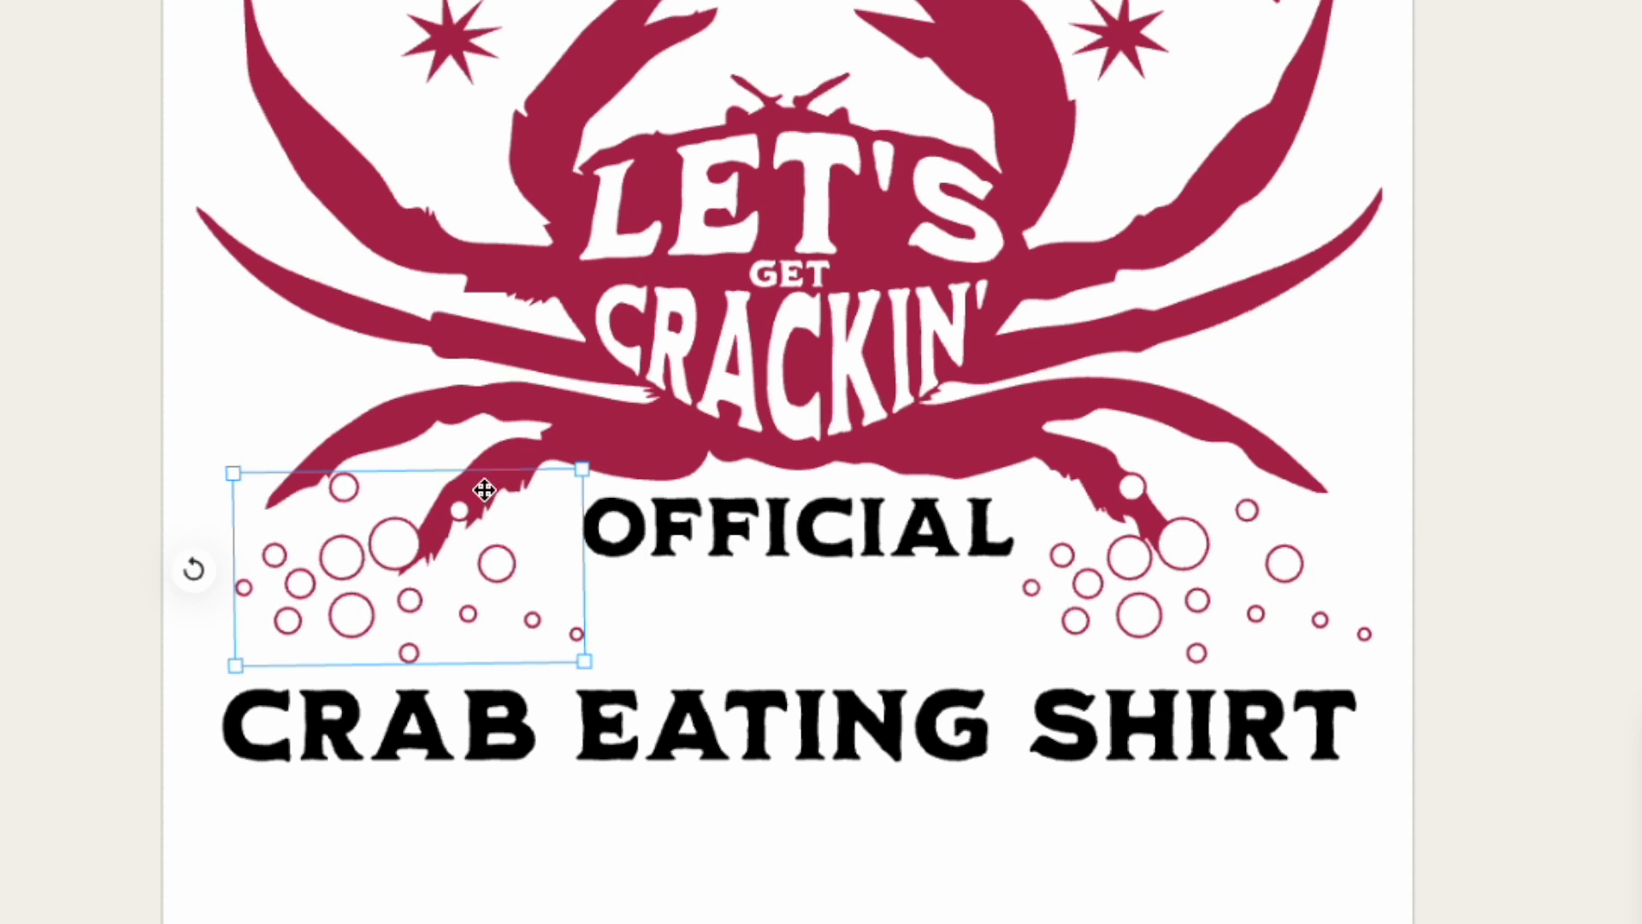
right_click(477, 535)
click(579, 756)
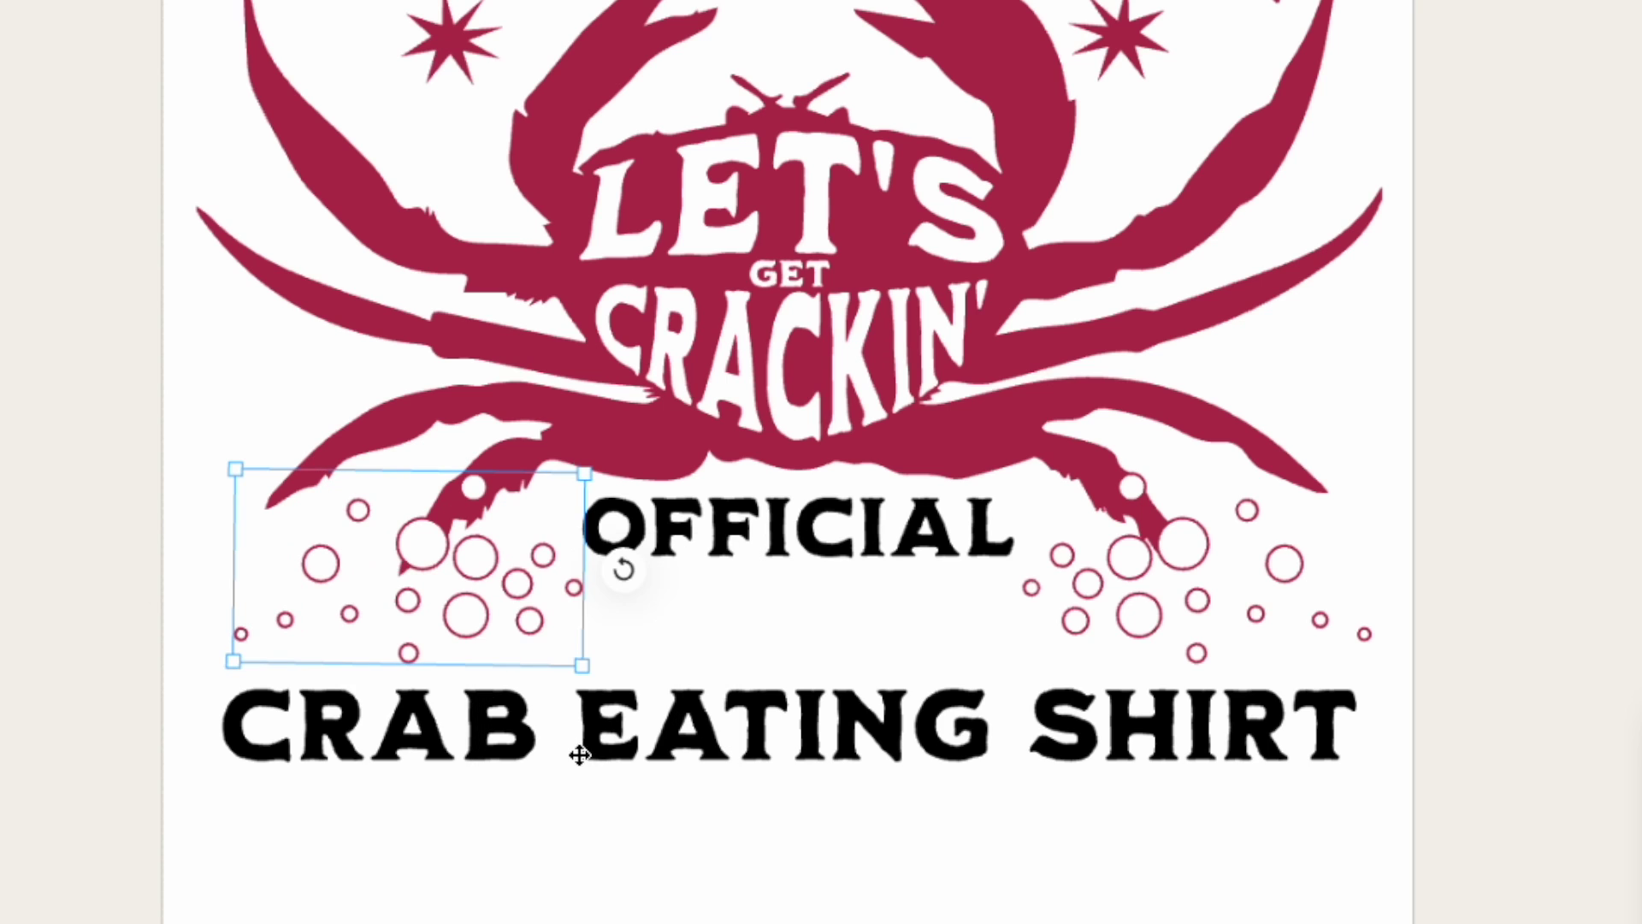
click(525, 573)
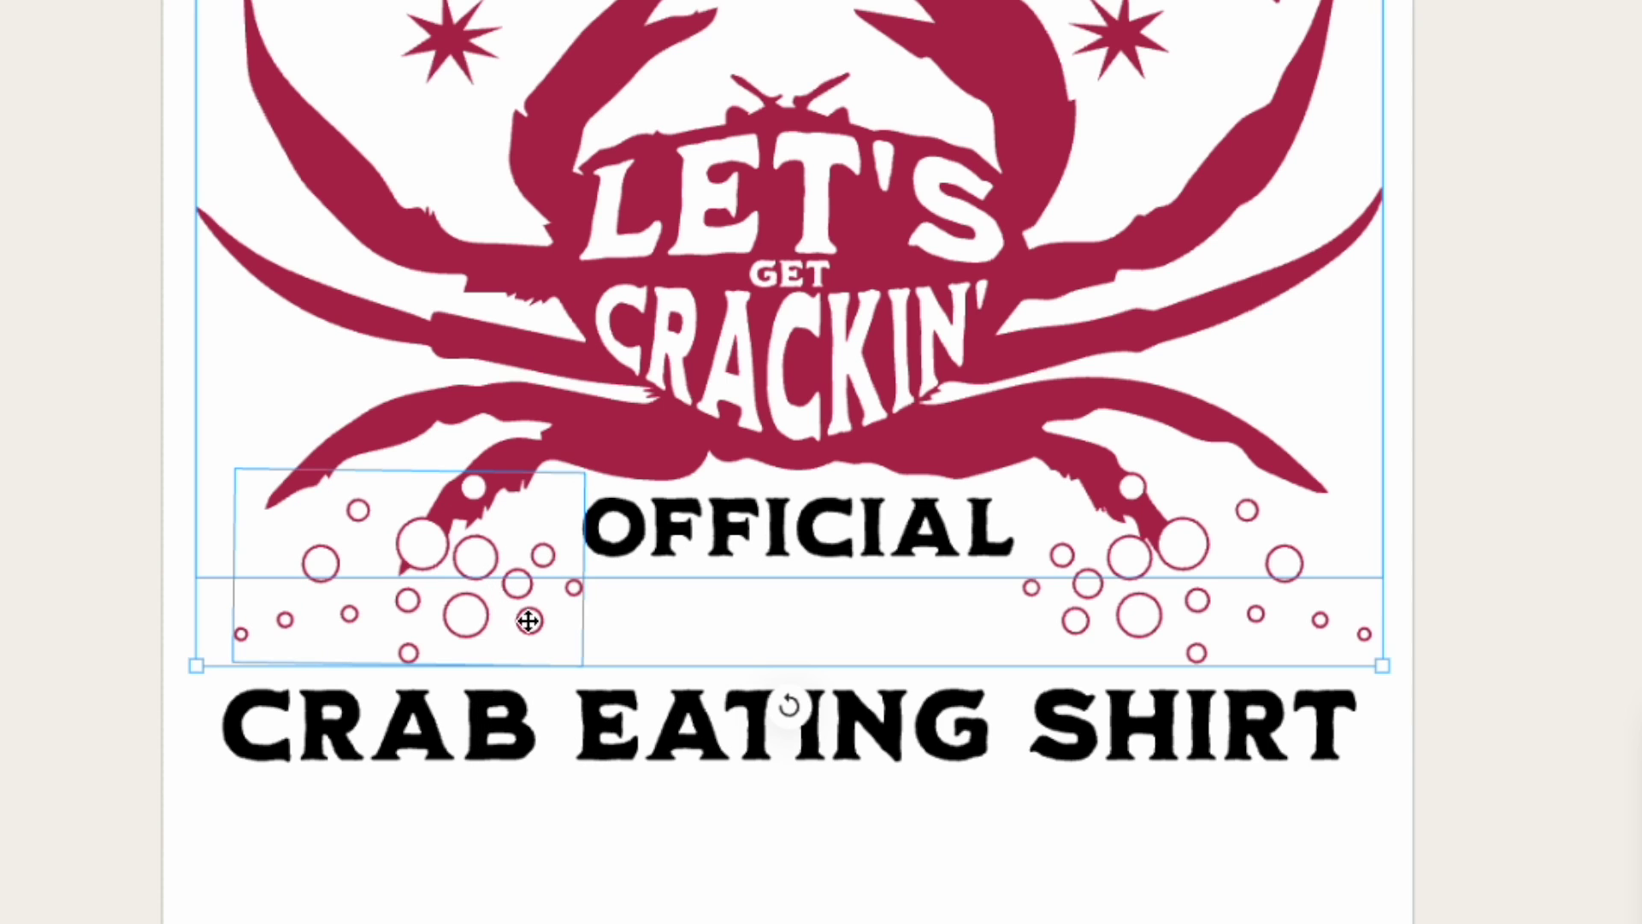
click(1070, 778)
click(530, 588)
drag(530, 588, 519, 588)
Step: Recolour the black "CRAB EATING SHIRT" and "OFFICIAL" texts to the document palette's crimson
click(850, 734)
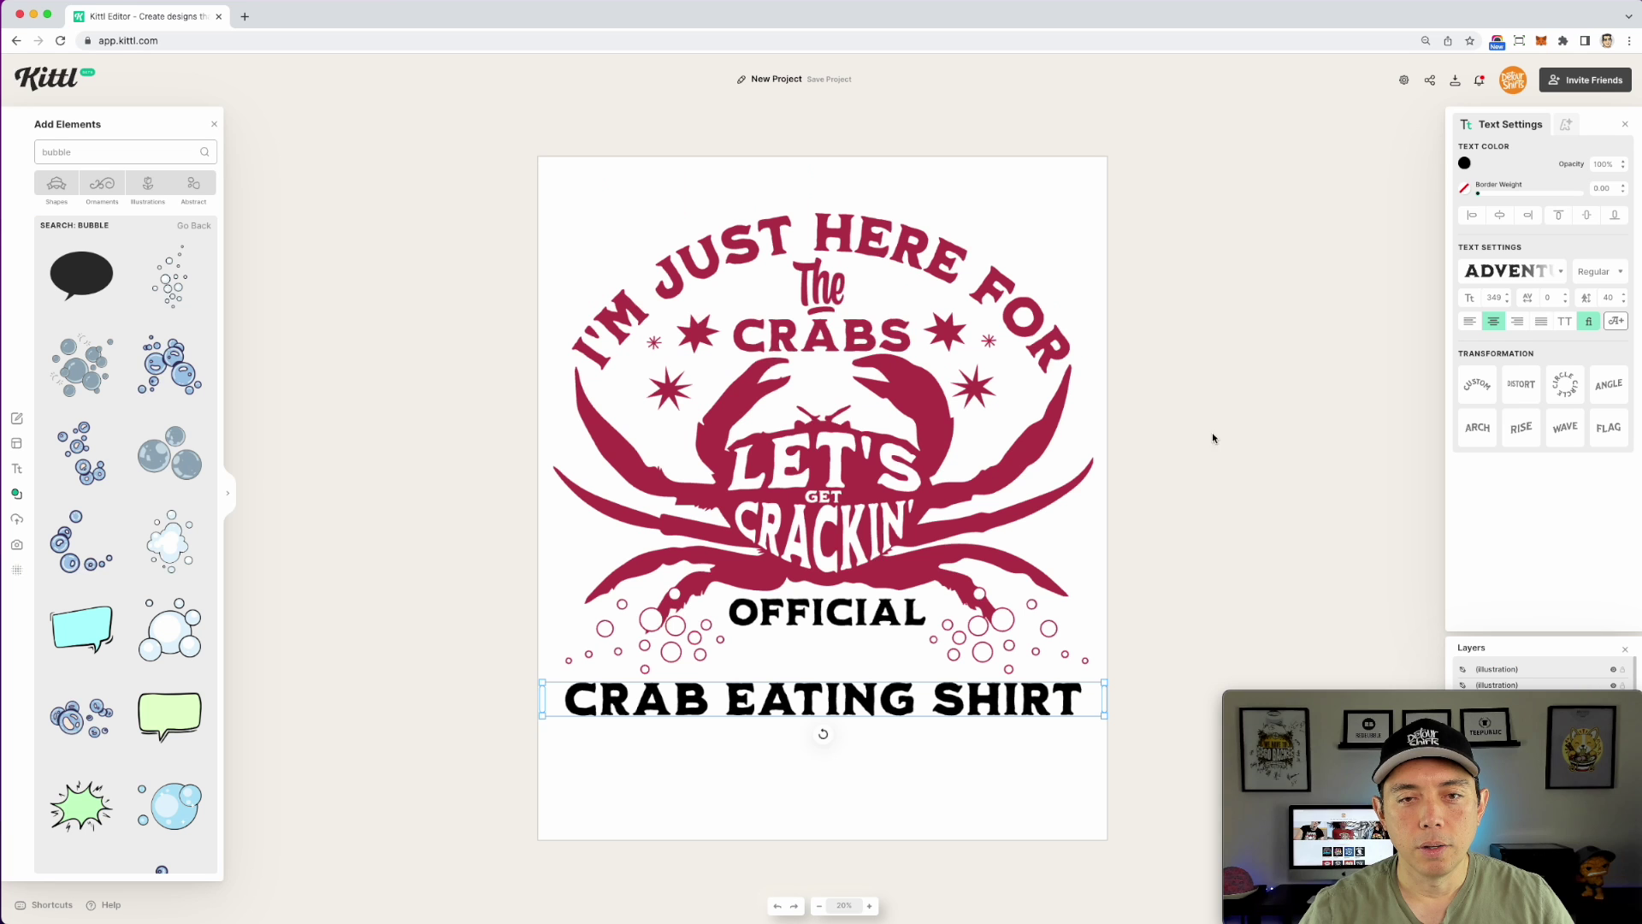
click(1464, 162)
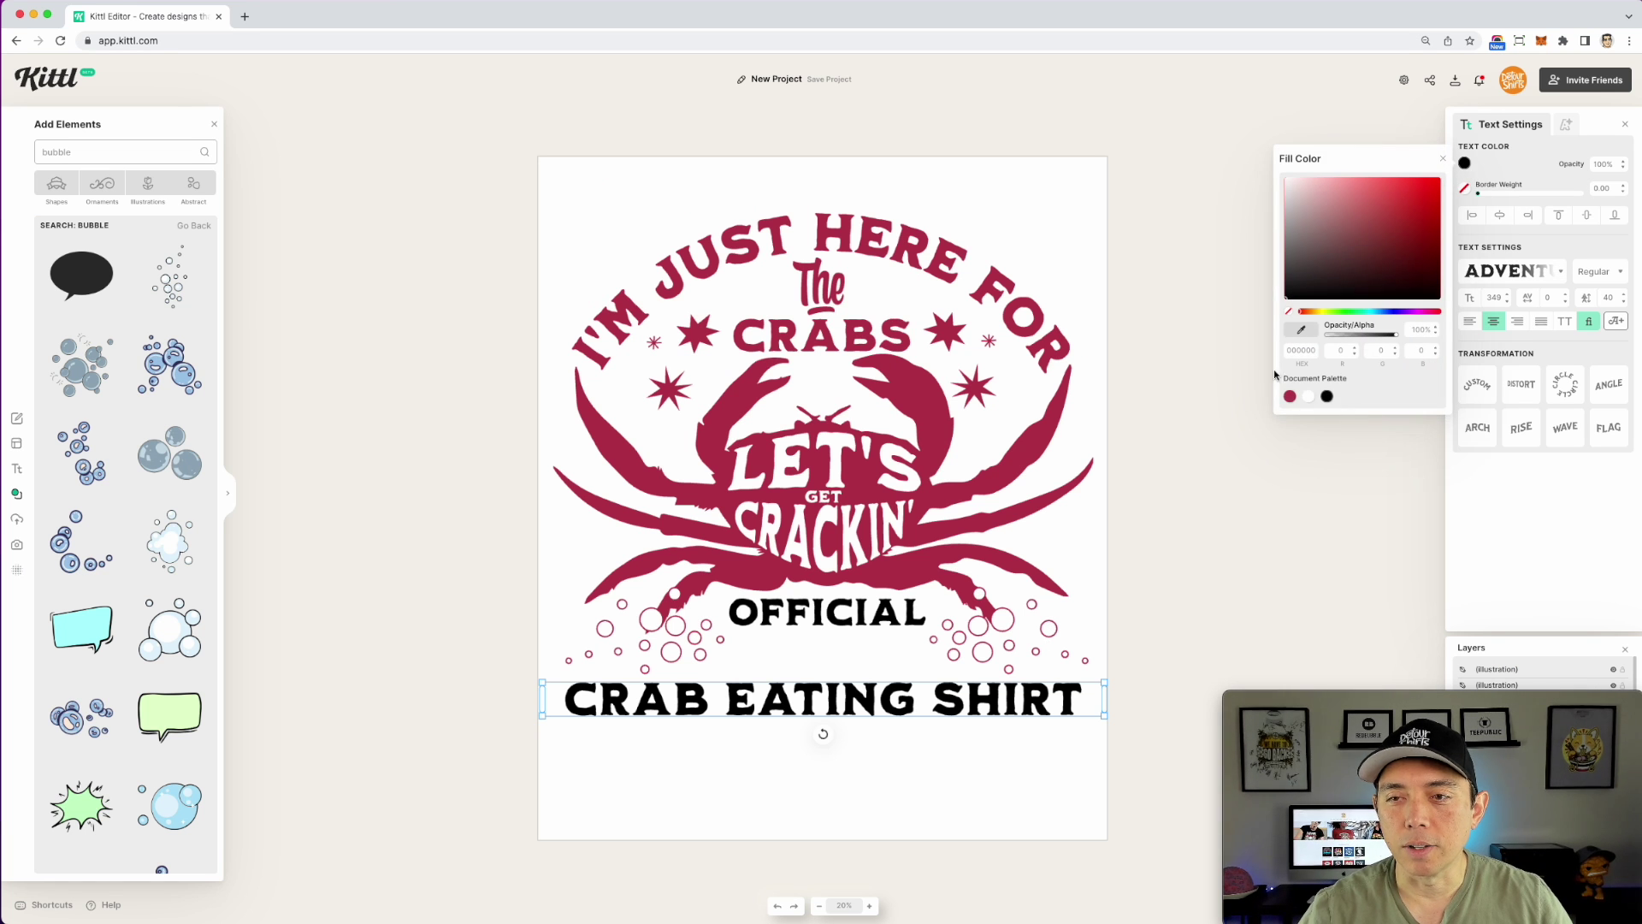
click(1289, 396)
click(911, 606)
click(911, 606)
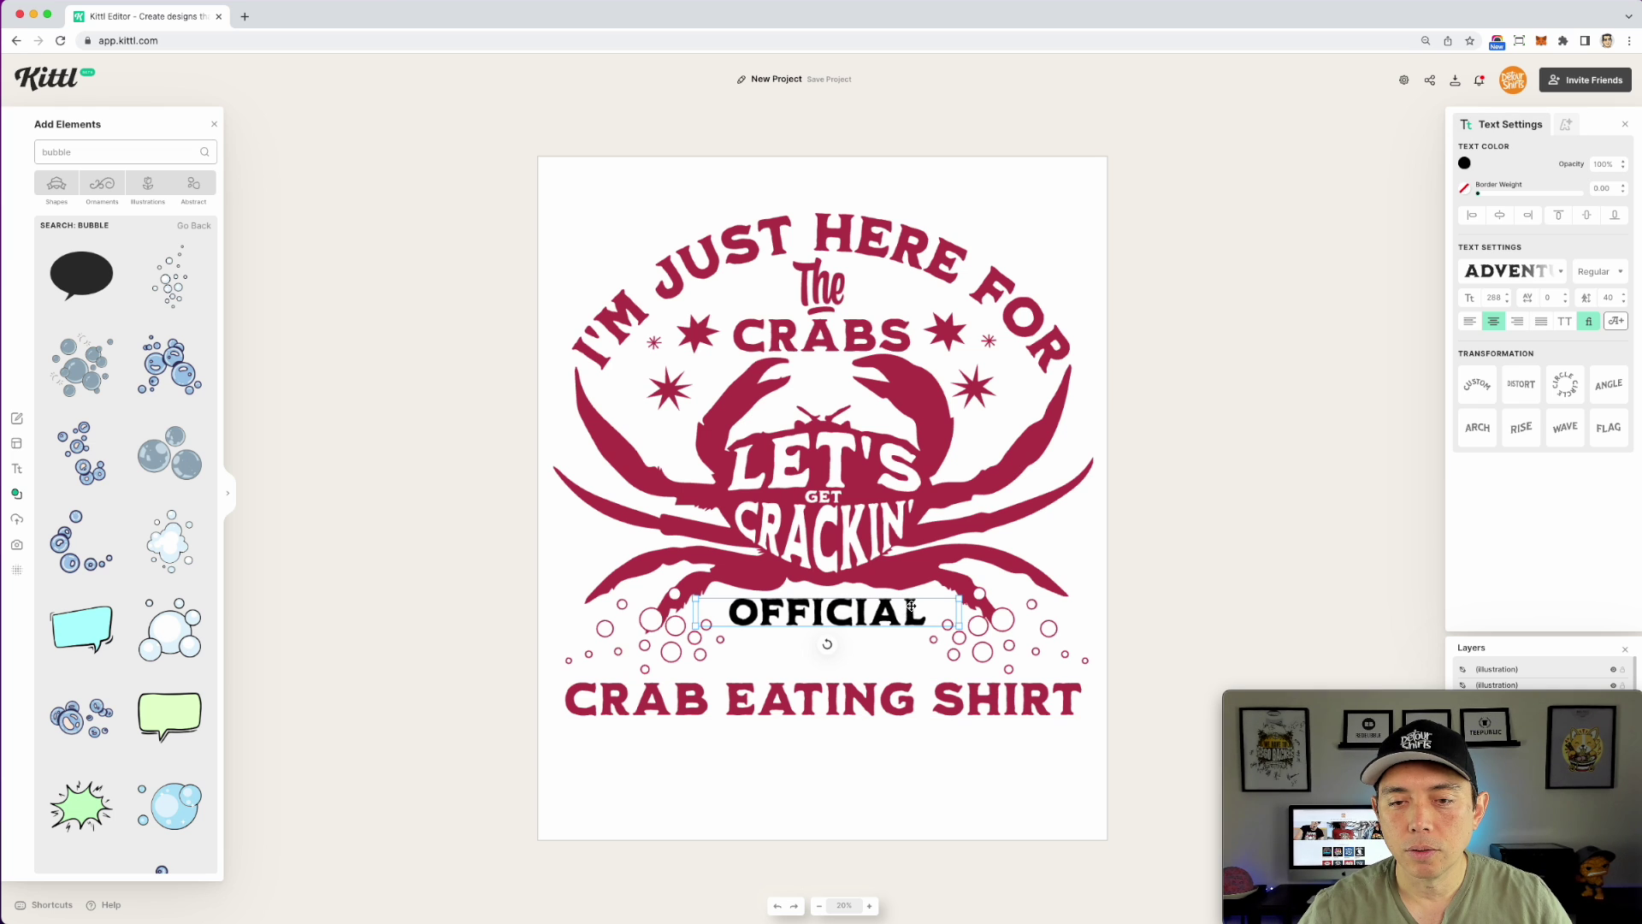
click(1464, 165)
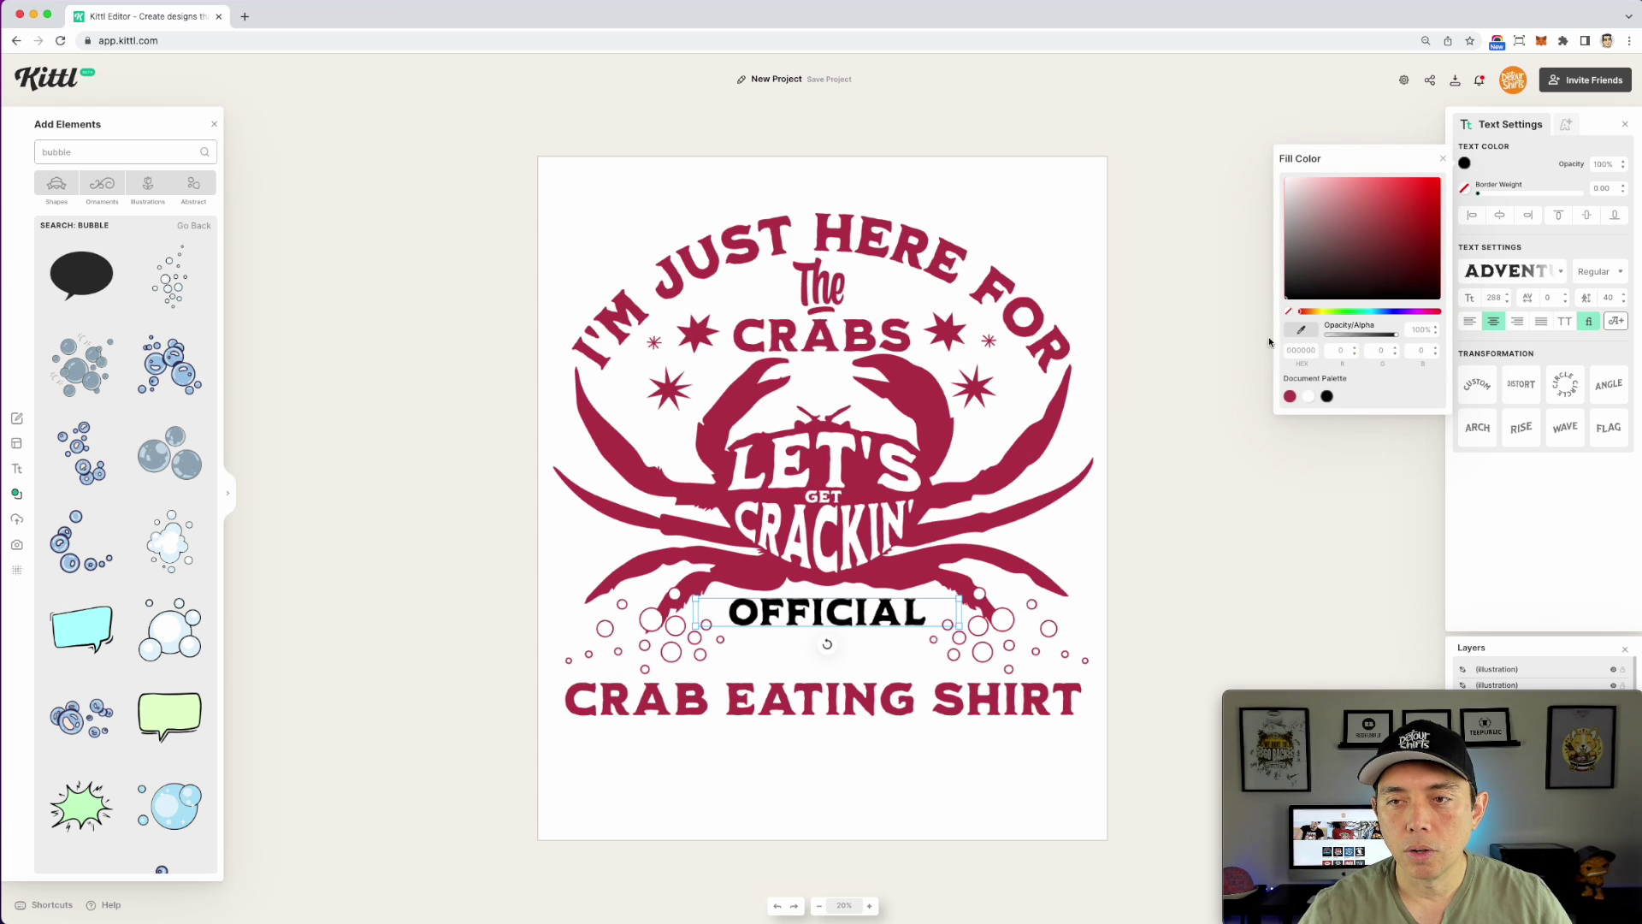
click(1289, 397)
click(1140, 341)
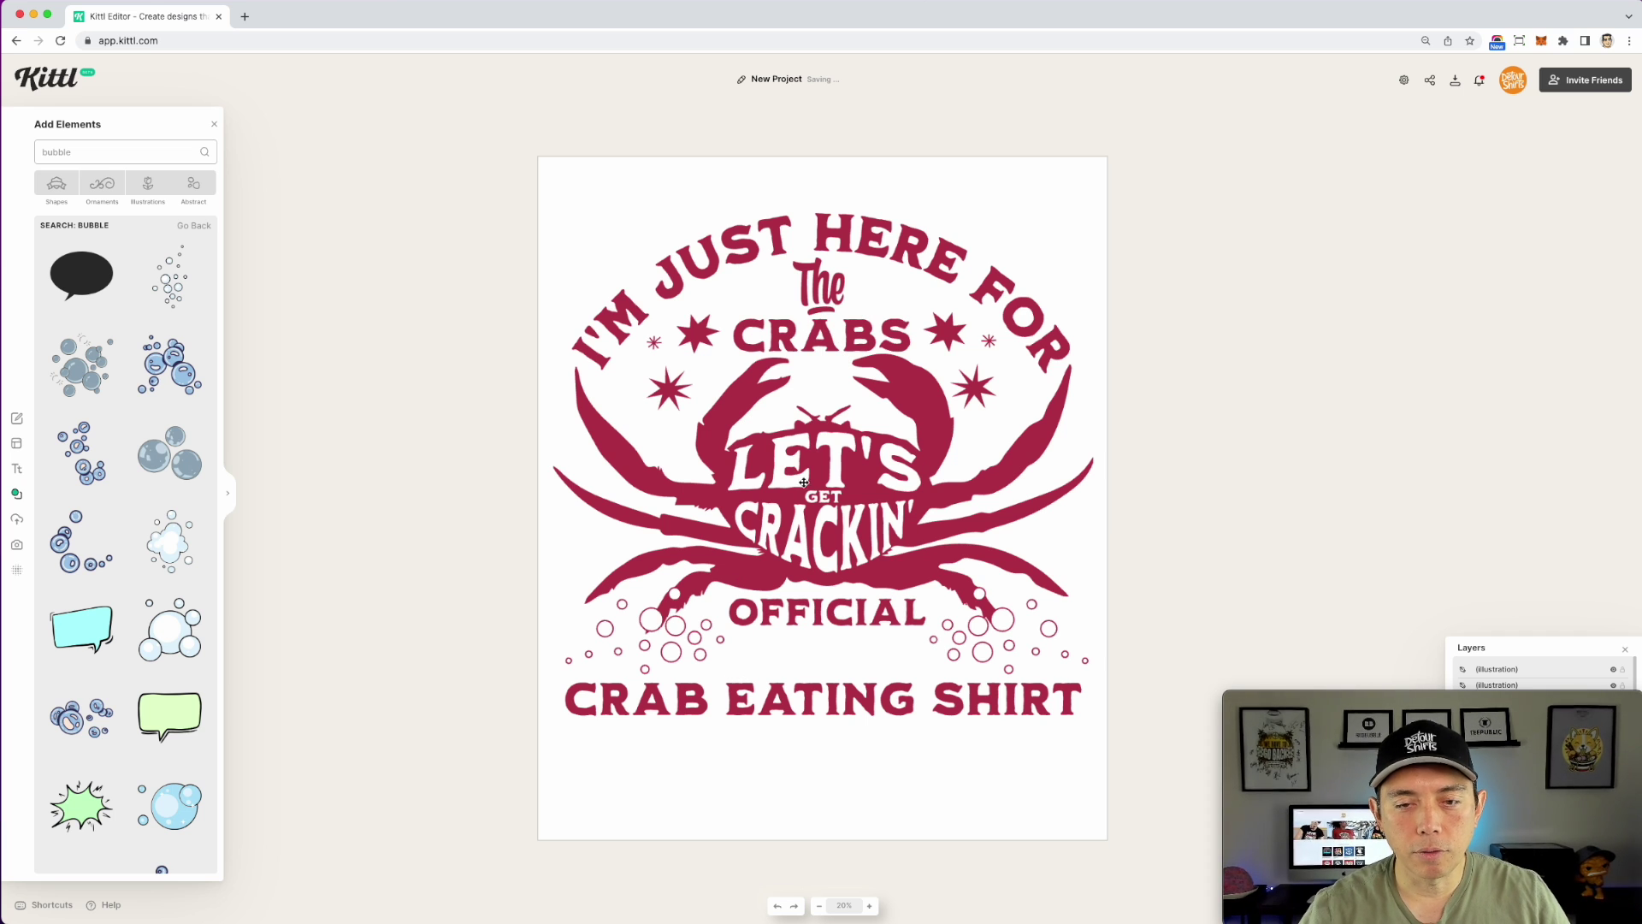
Step: Search the element library for "underline"
click(77, 152)
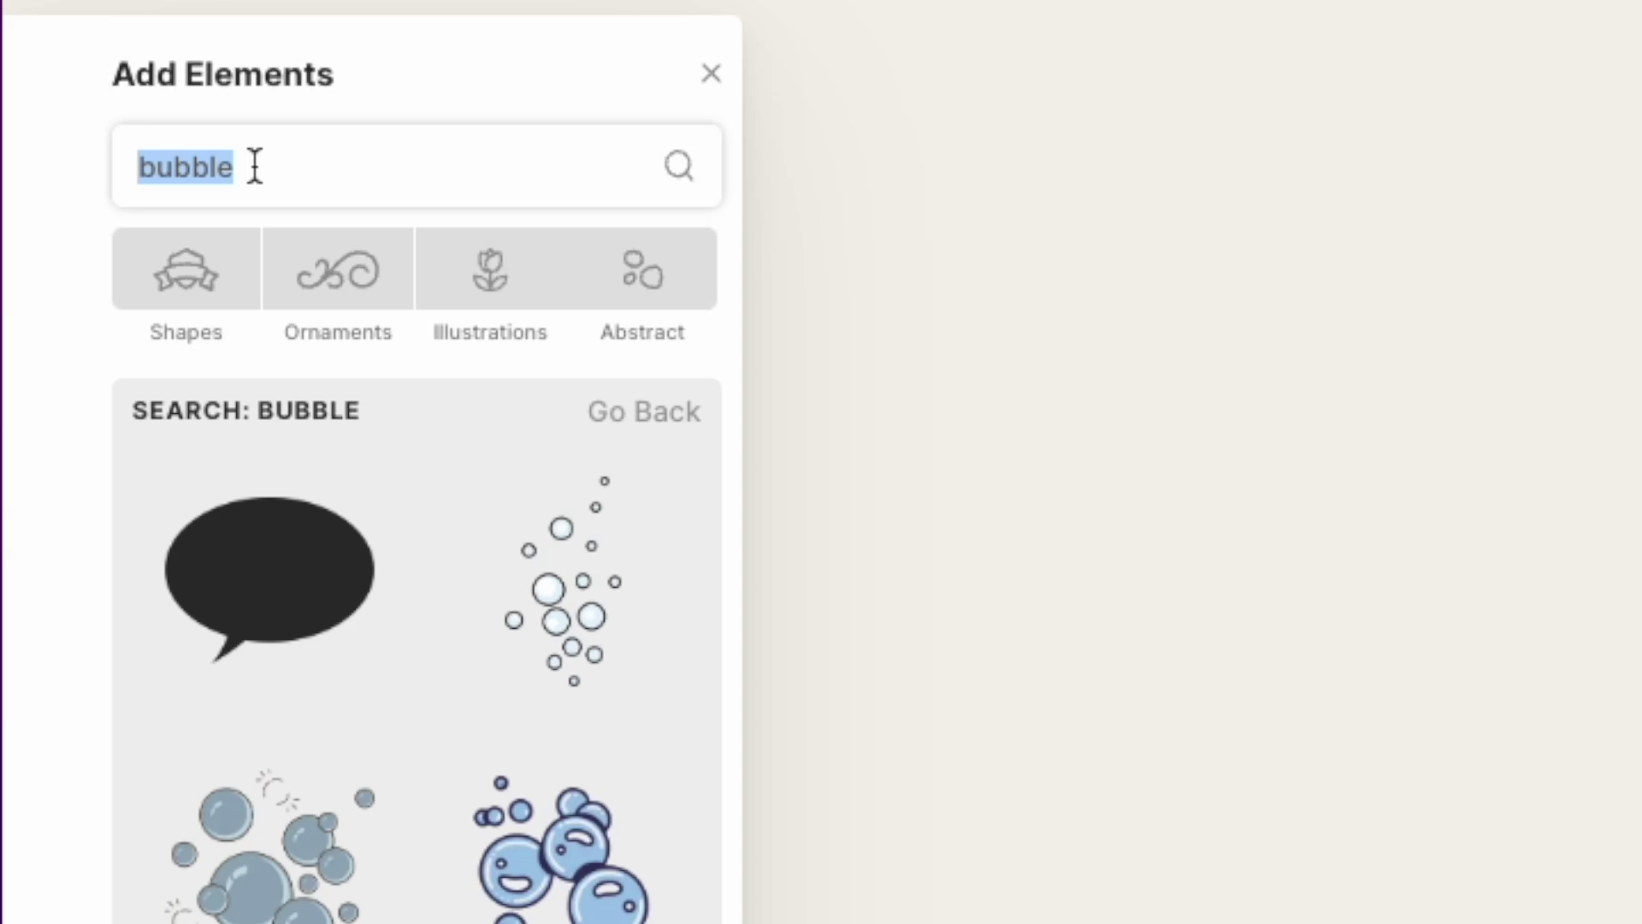
text(underlin)
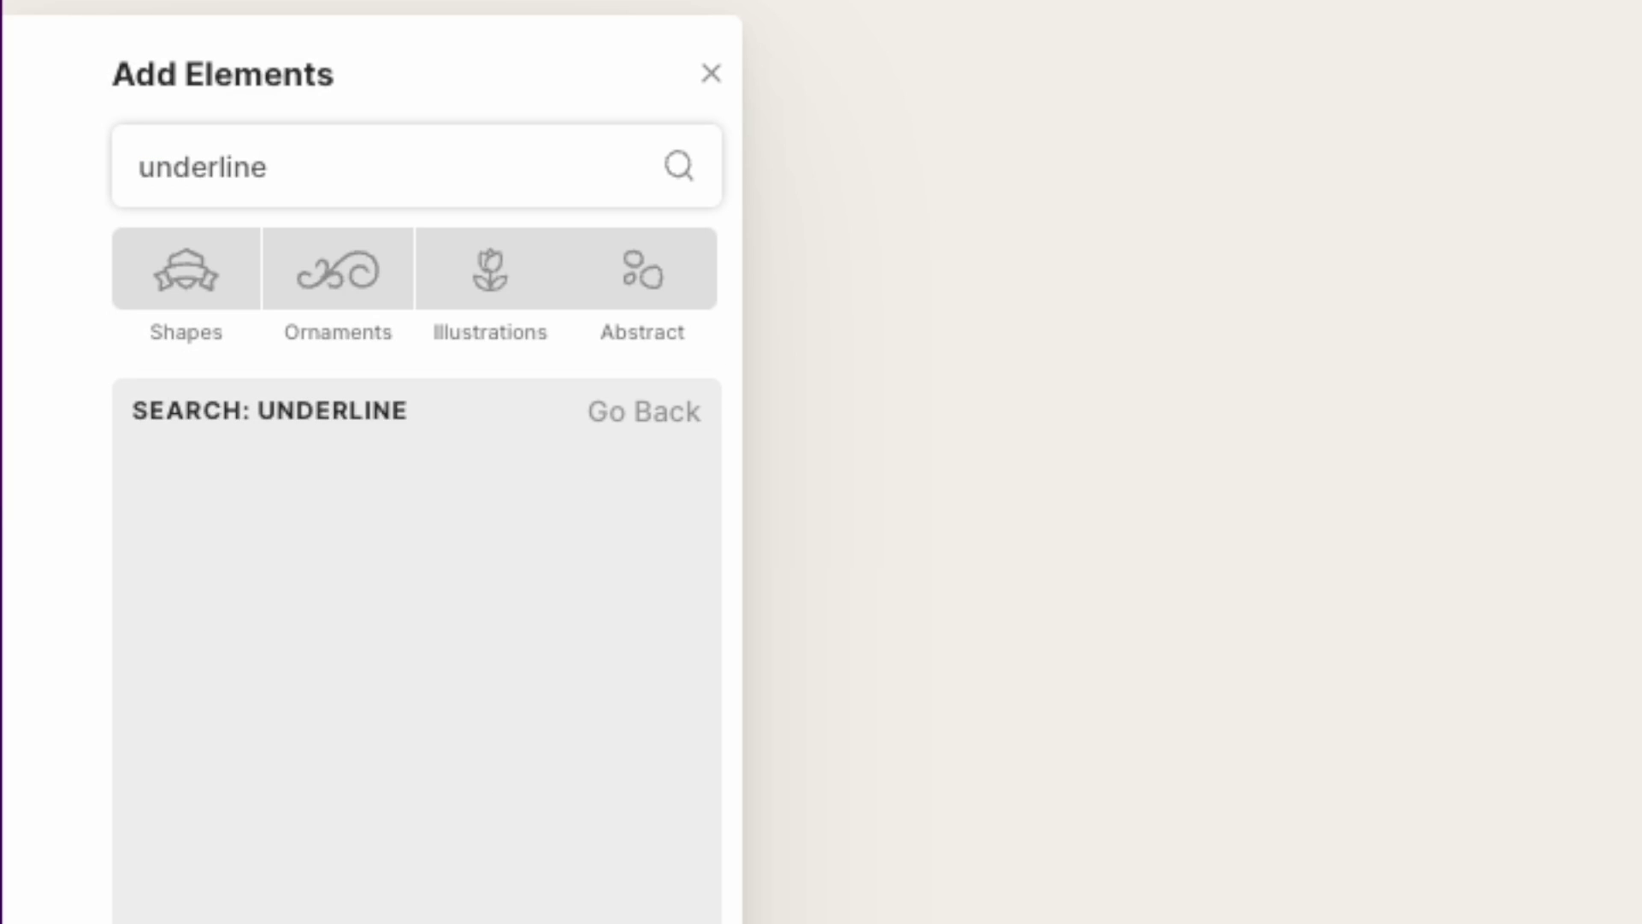
text(e)
Step: Search the element library for "line" and add the thick black tapered arc to the design
double_click(309, 155)
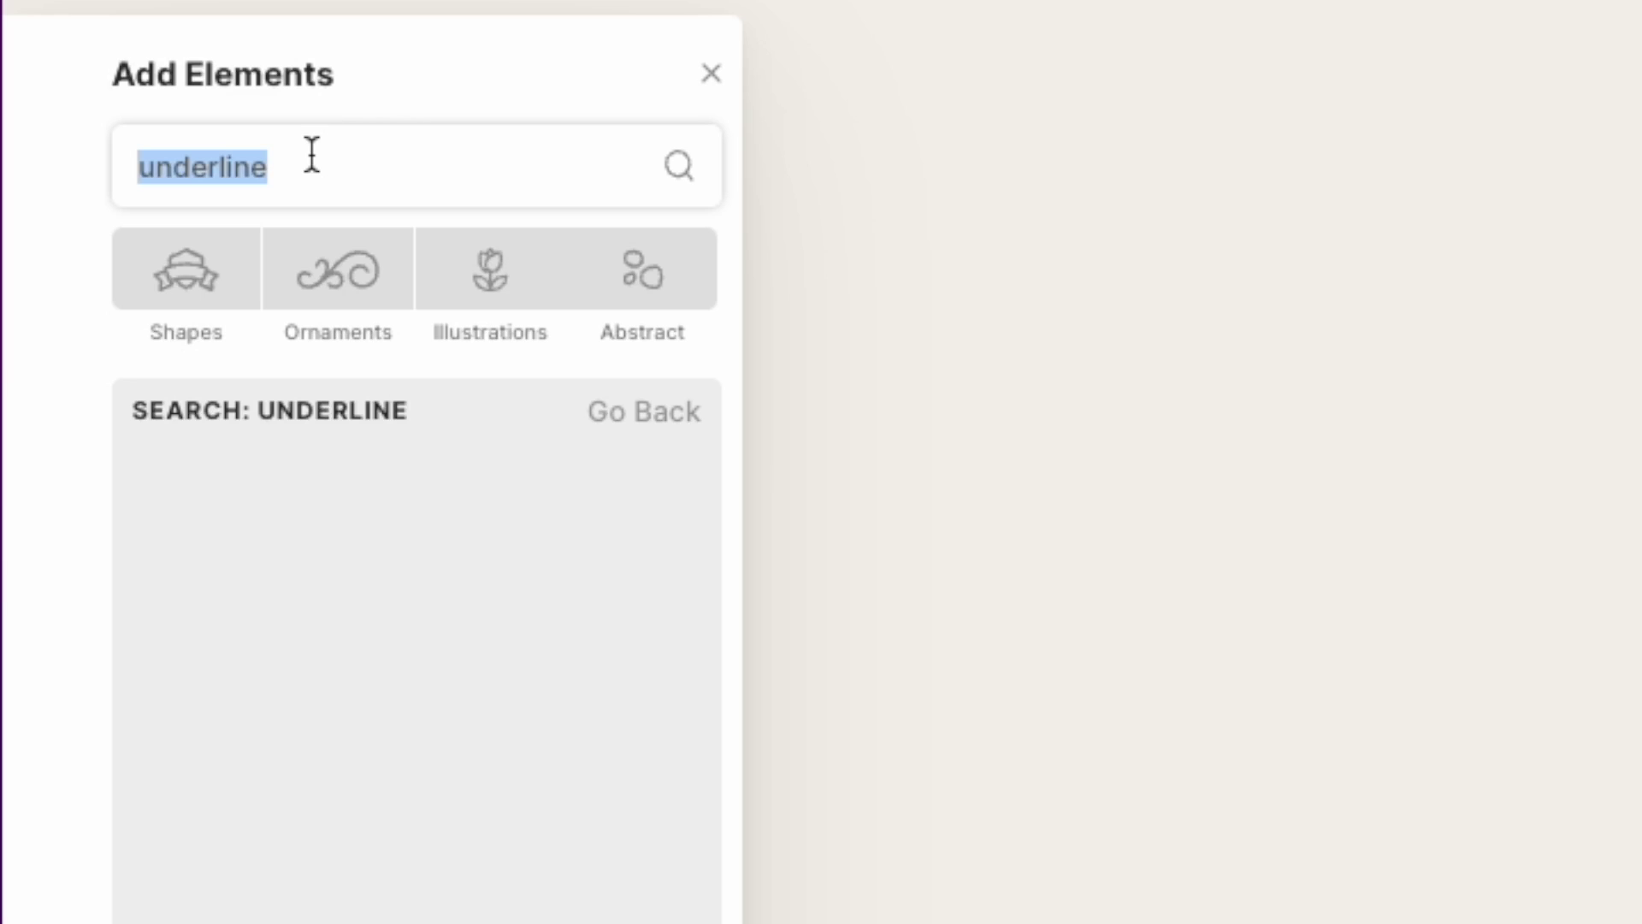
text(line)
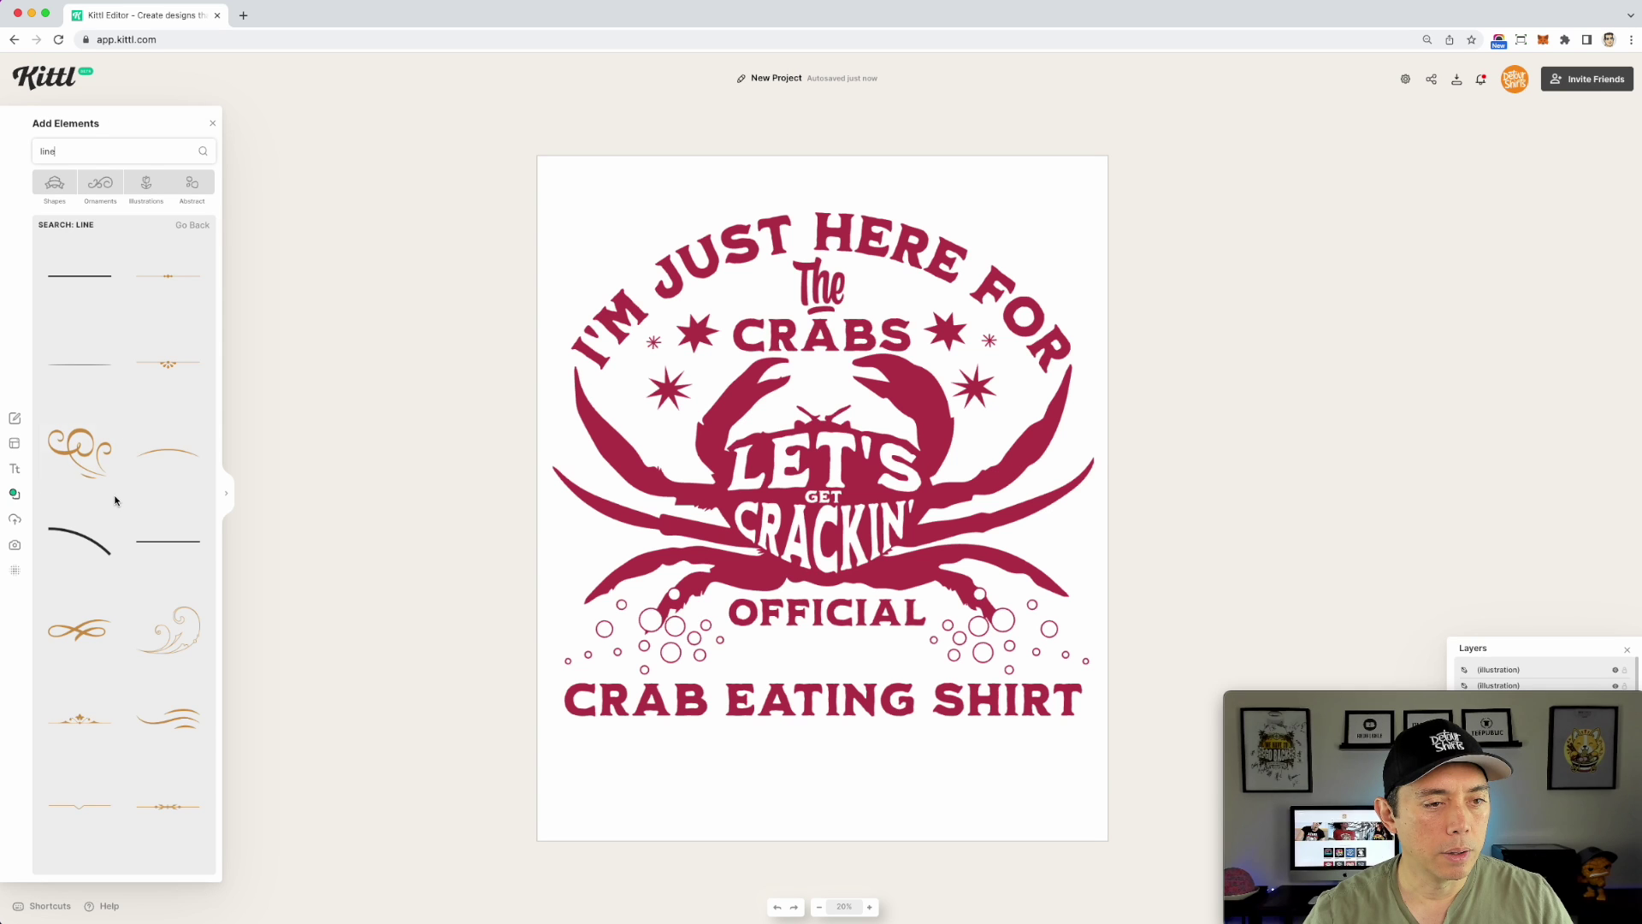
scroll(116, 513, down, 5)
scroll(119, 533, down, 10)
scroll(120, 564, down, 10)
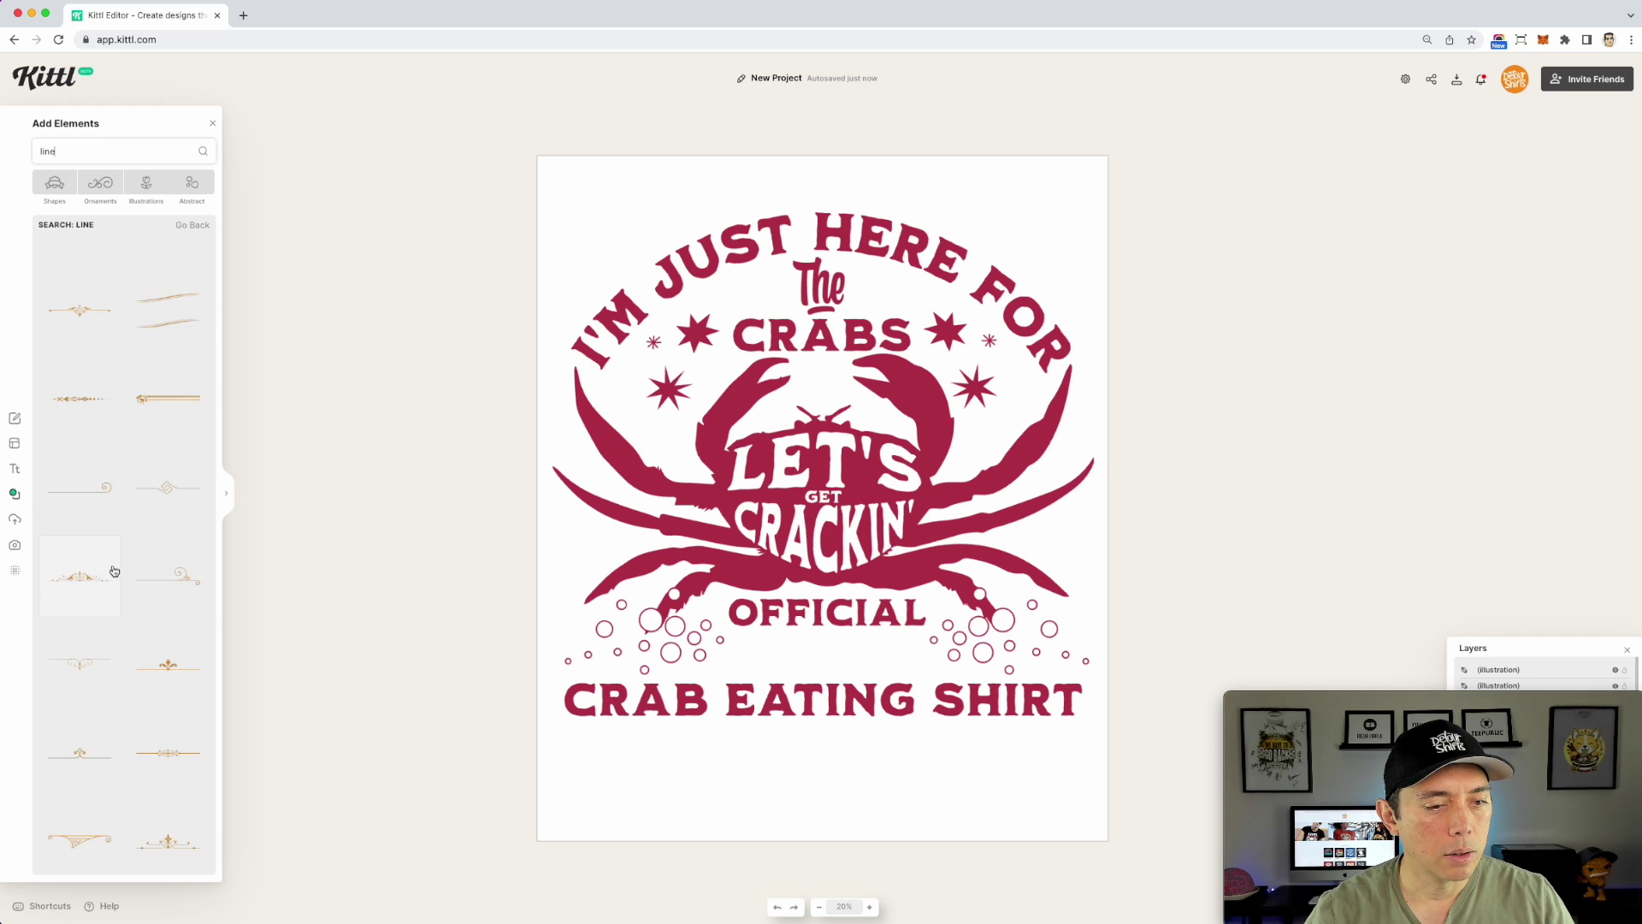
scroll(115, 571, down, 5)
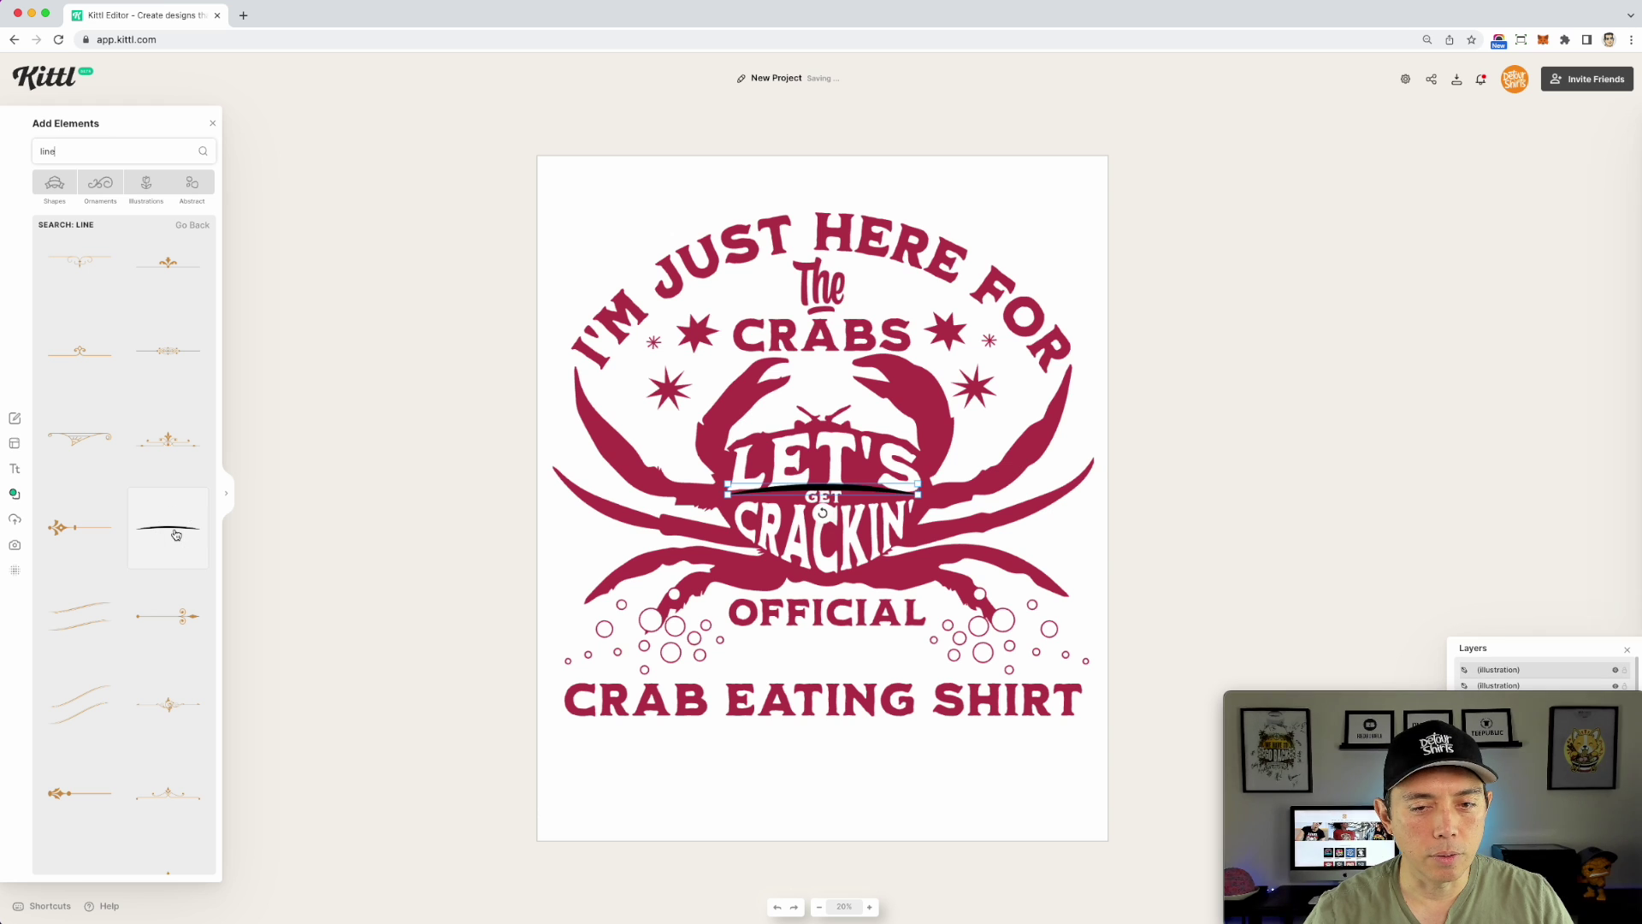
click(177, 536)
Step: Place the black arc beneath "OFFICIAL", turn it upside down so it curves downward, and colour it crimson
drag(845, 488, 853, 638)
drag(872, 709, 840, 470)
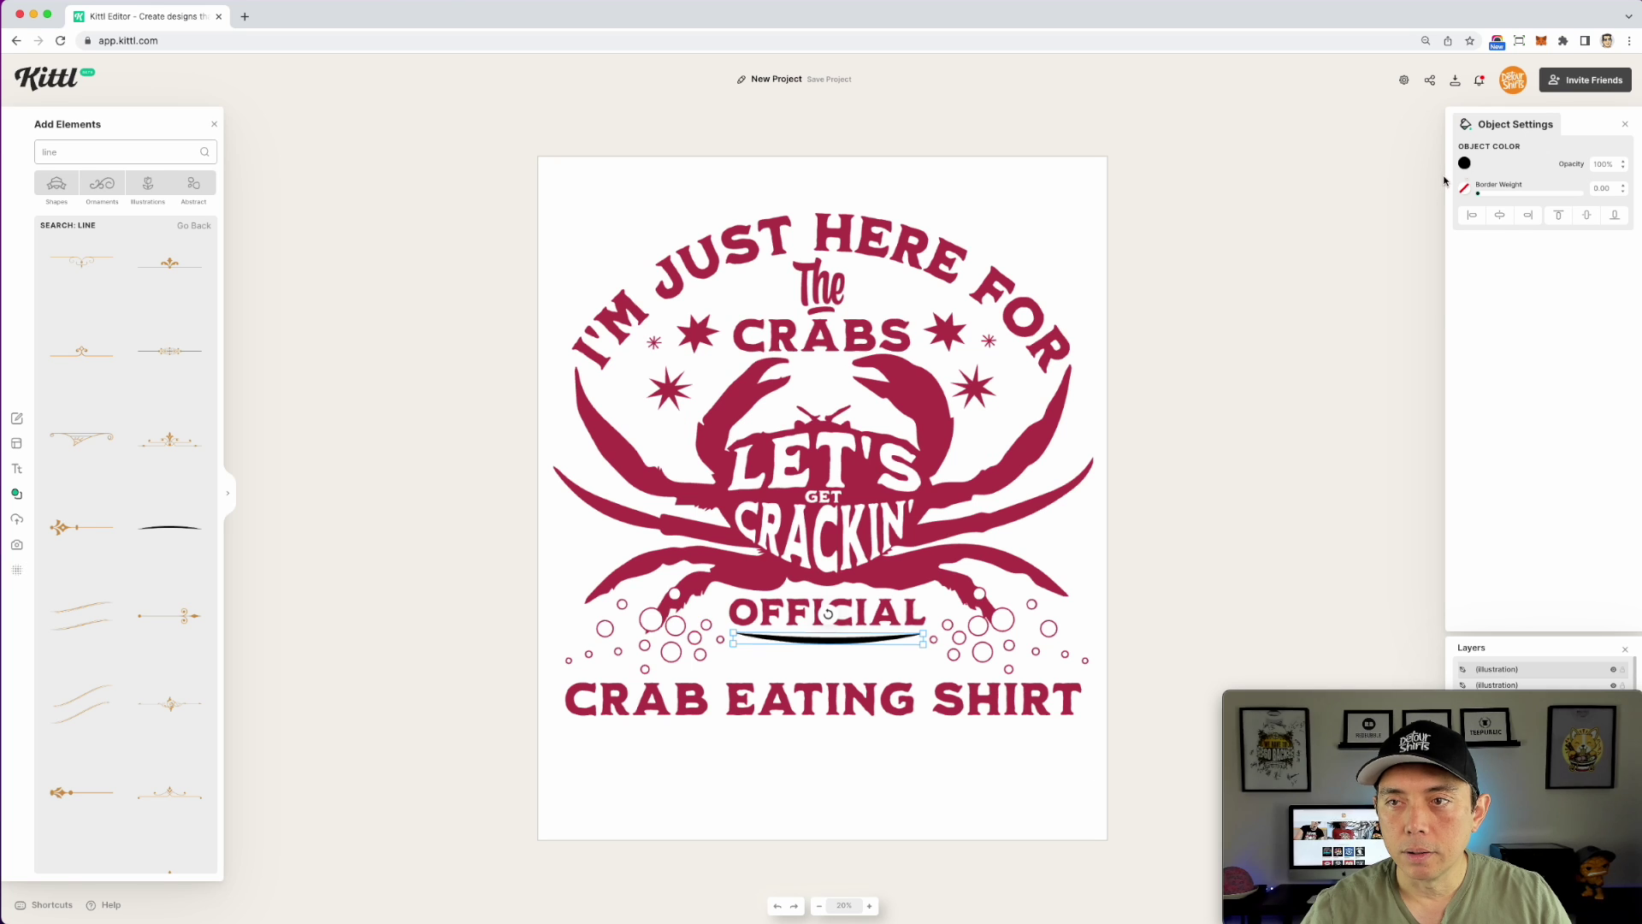
click(1465, 164)
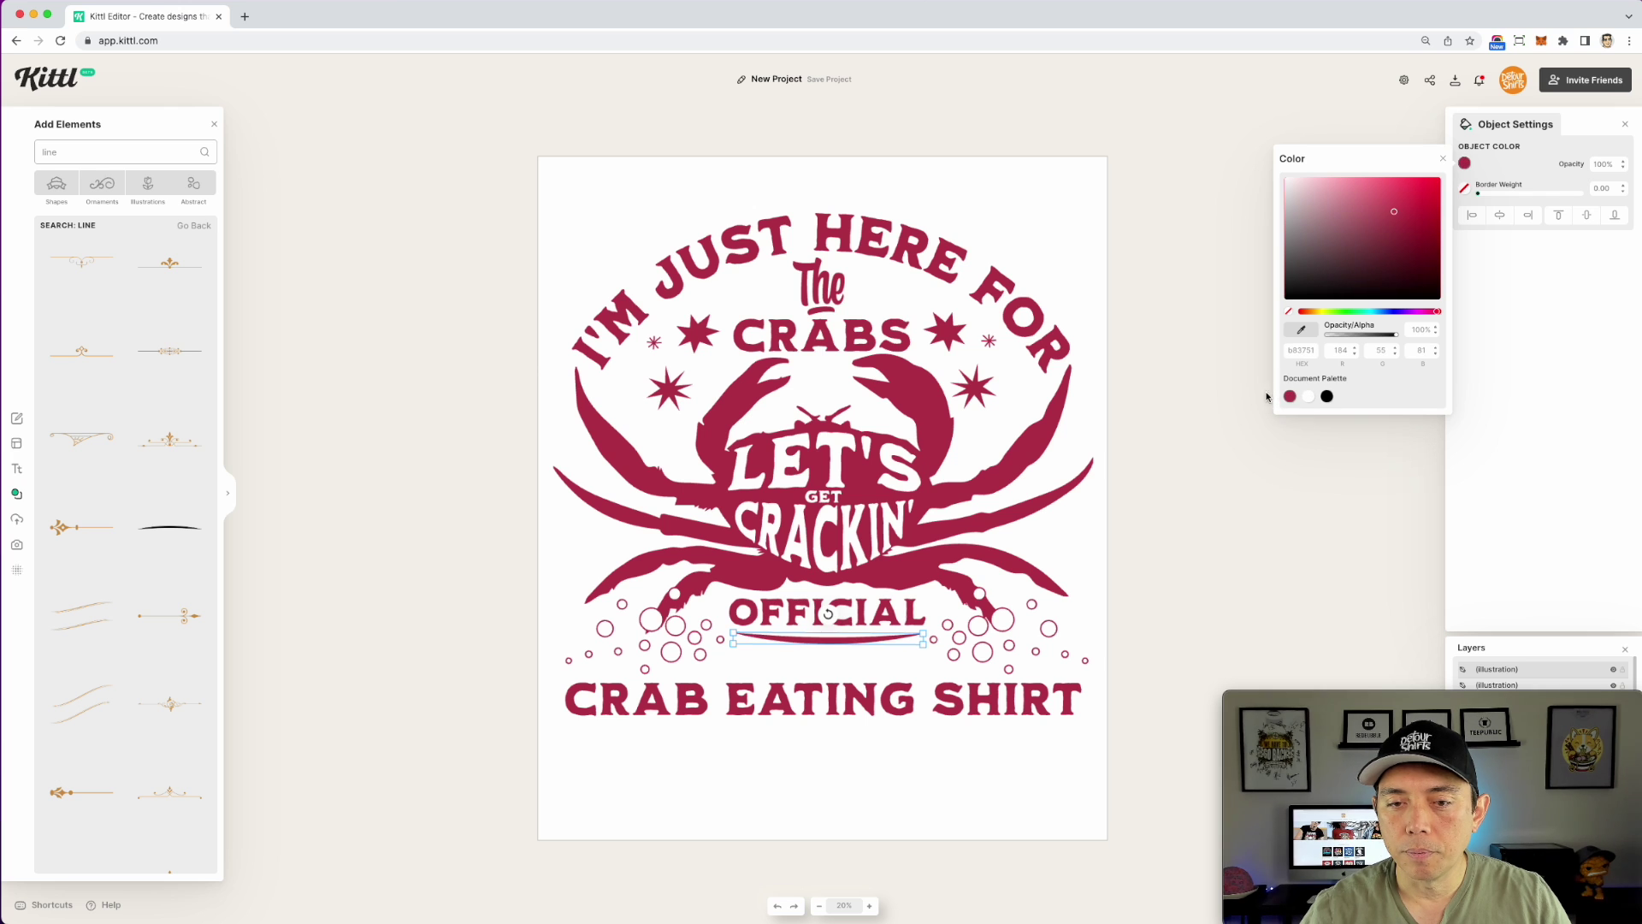
click(1171, 427)
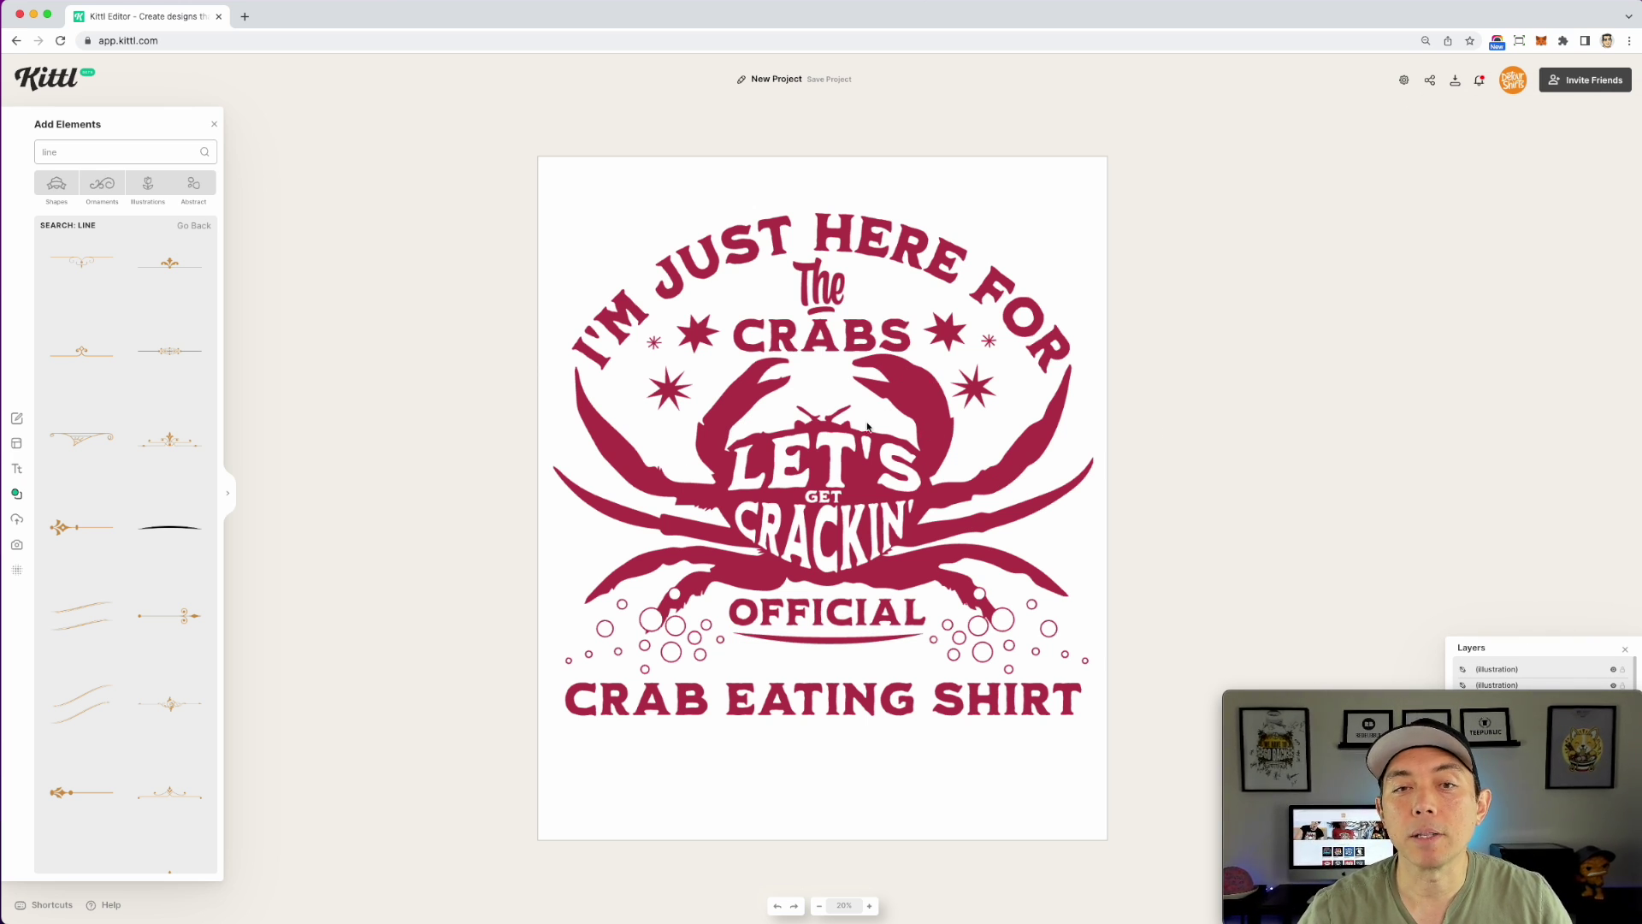
Step: Raise "CRAB EATING SHIRT" closer to the curved line, keeping it centred, and bring it to the front
click(846, 695)
drag(846, 692, 848, 670)
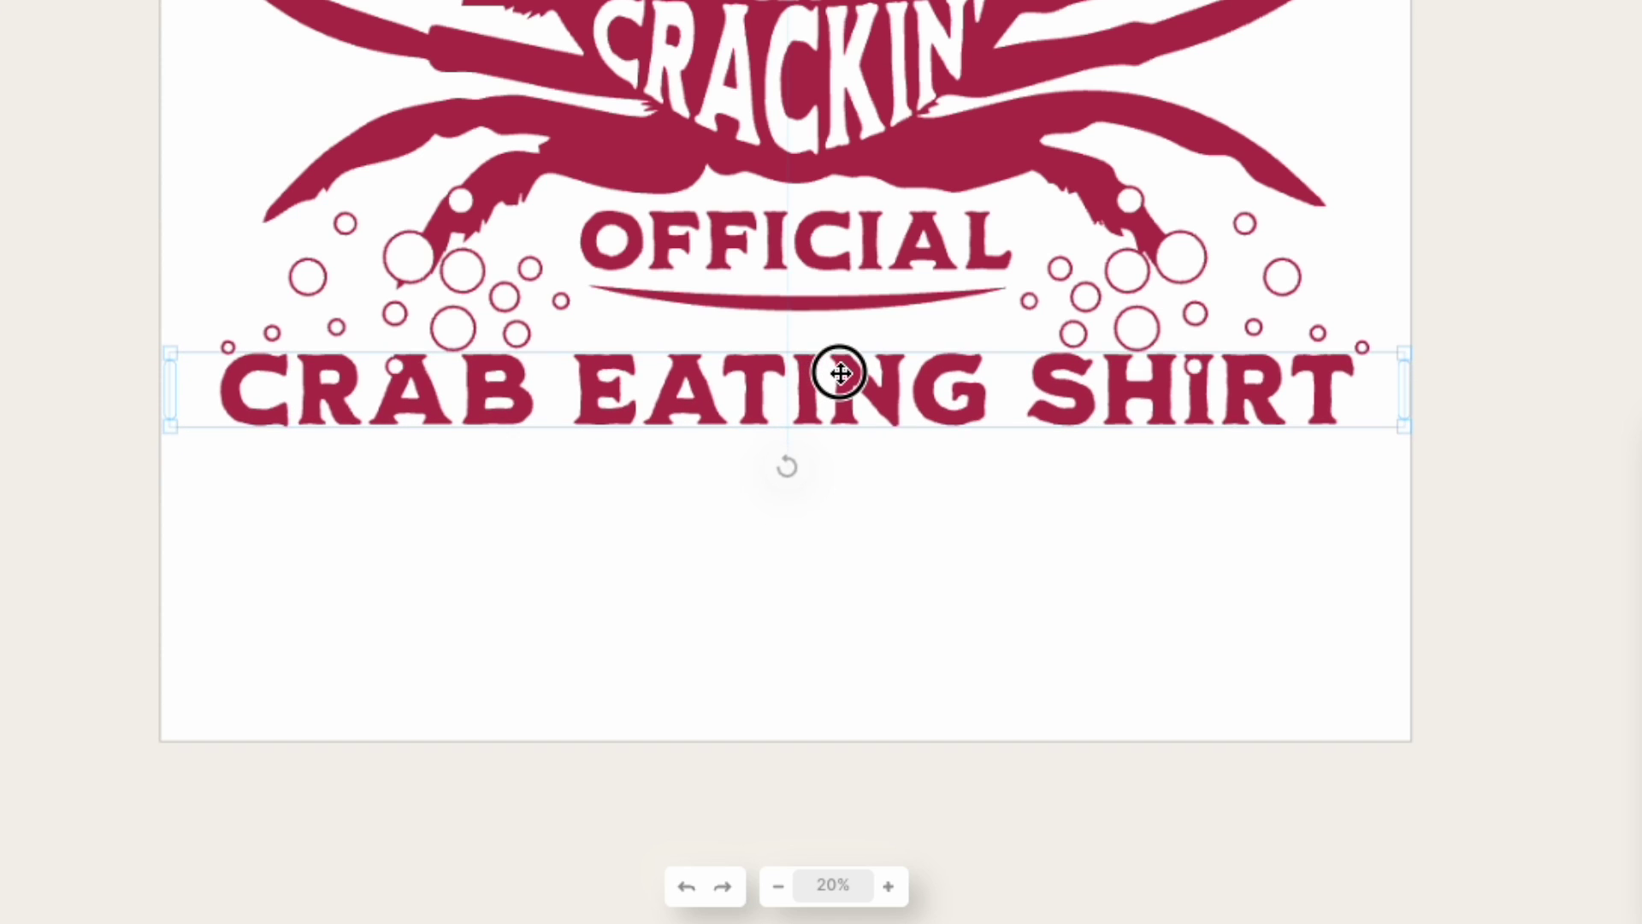
drag(843, 368, 843, 370)
right_click(843, 371)
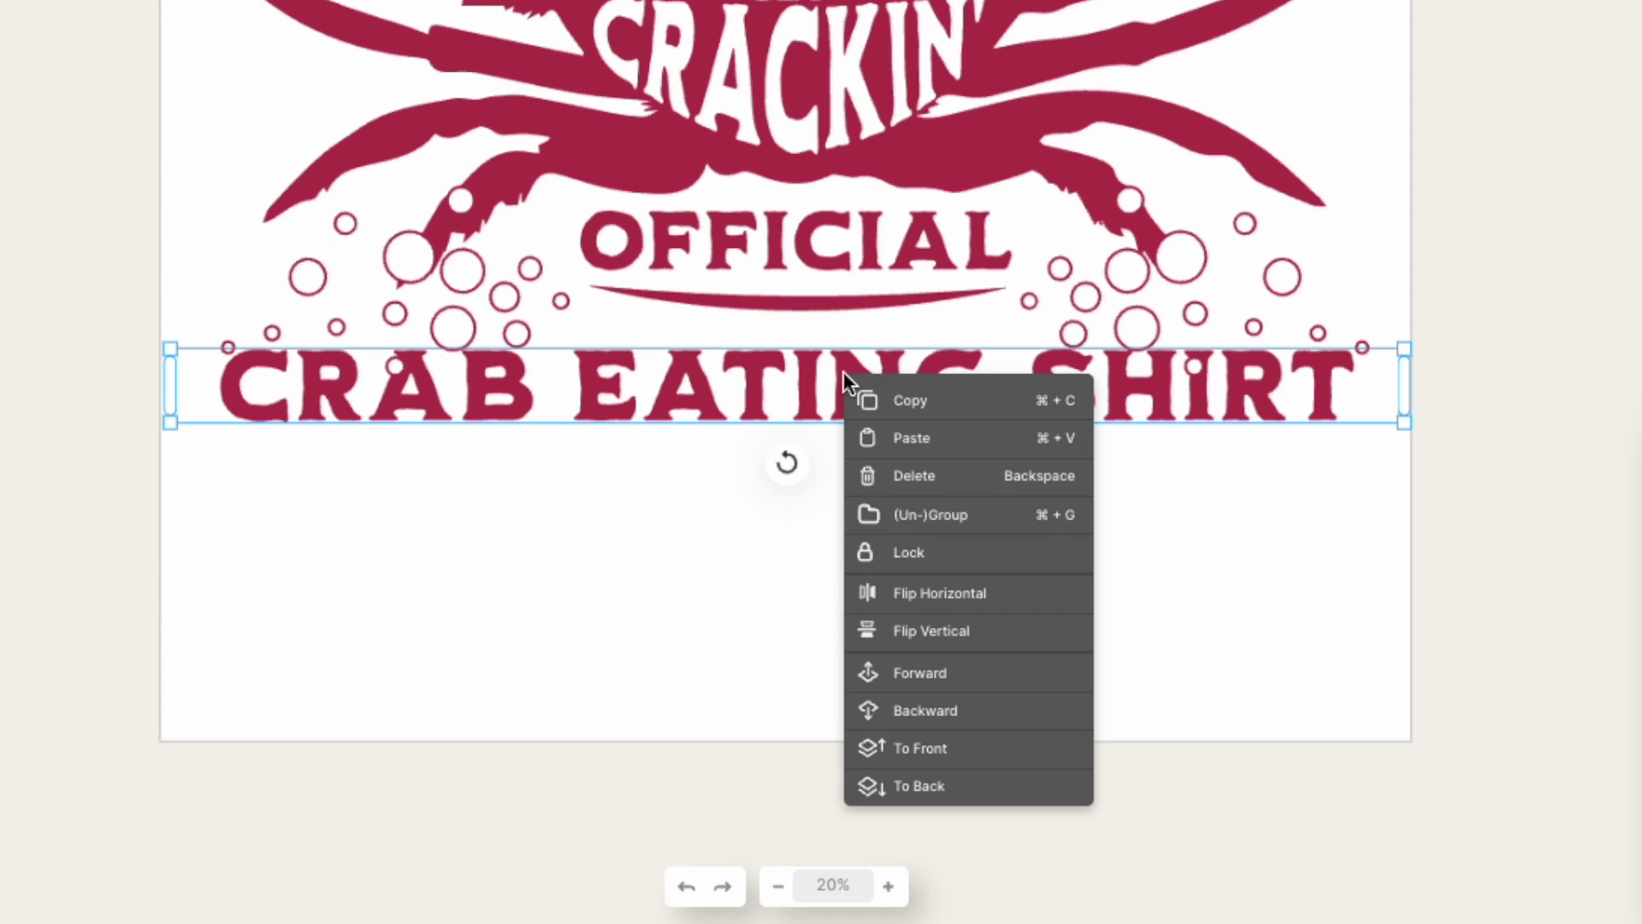
click(969, 745)
click(1242, 492)
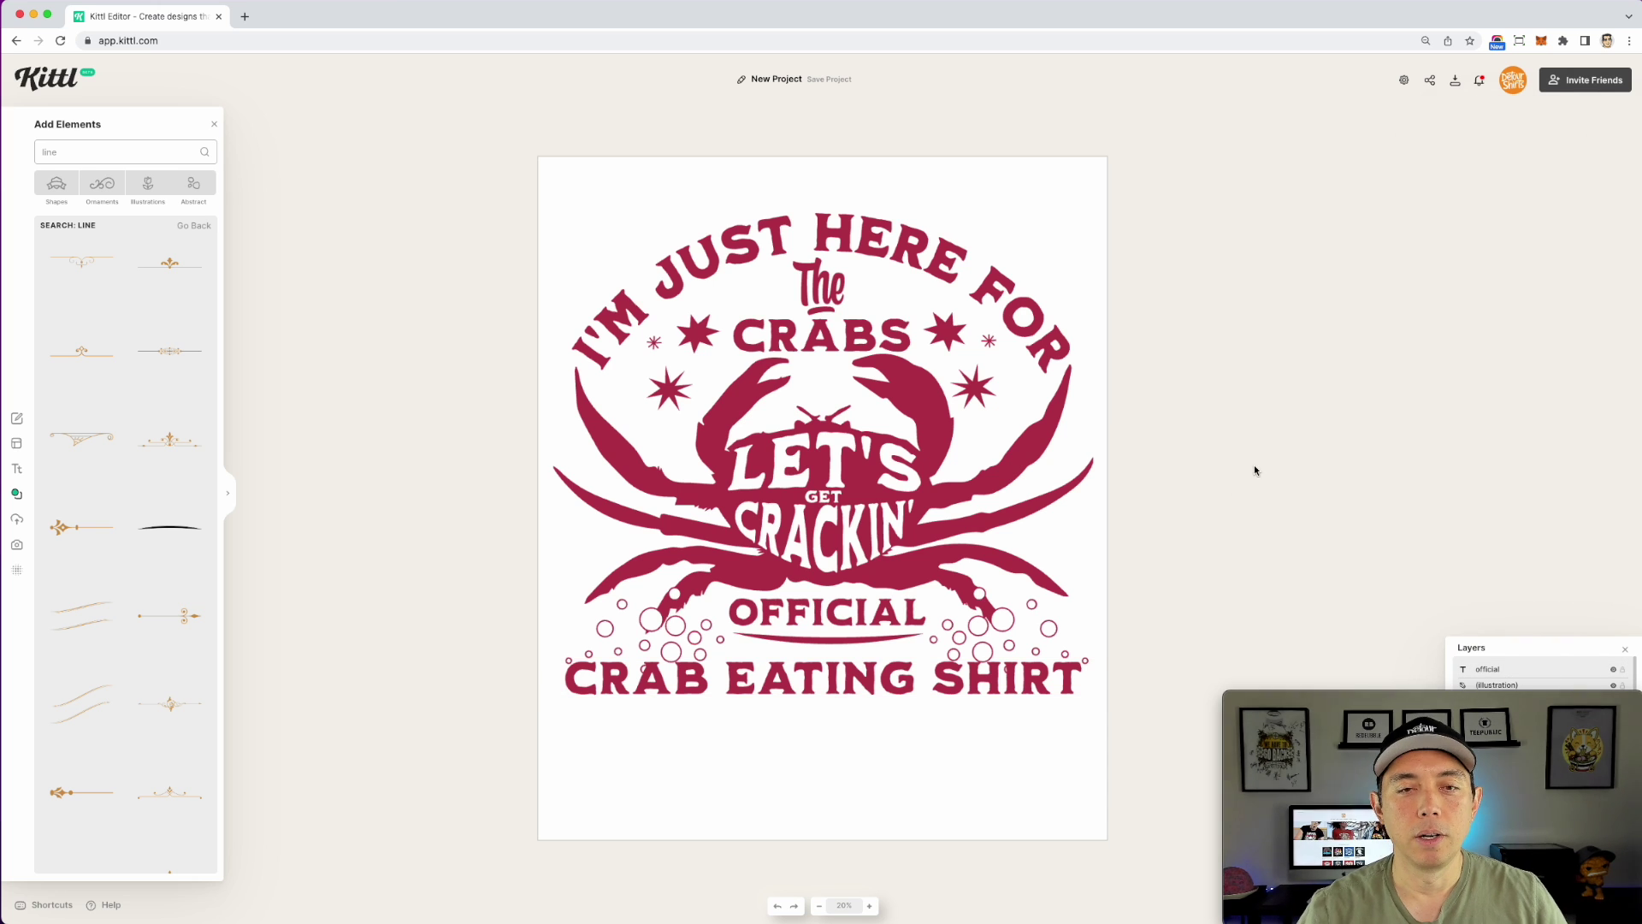
Step: Apply the first grunge texture to the whole design with Alpha Mask blending and enable Clip Content
drag(469, 200, 1016, 739)
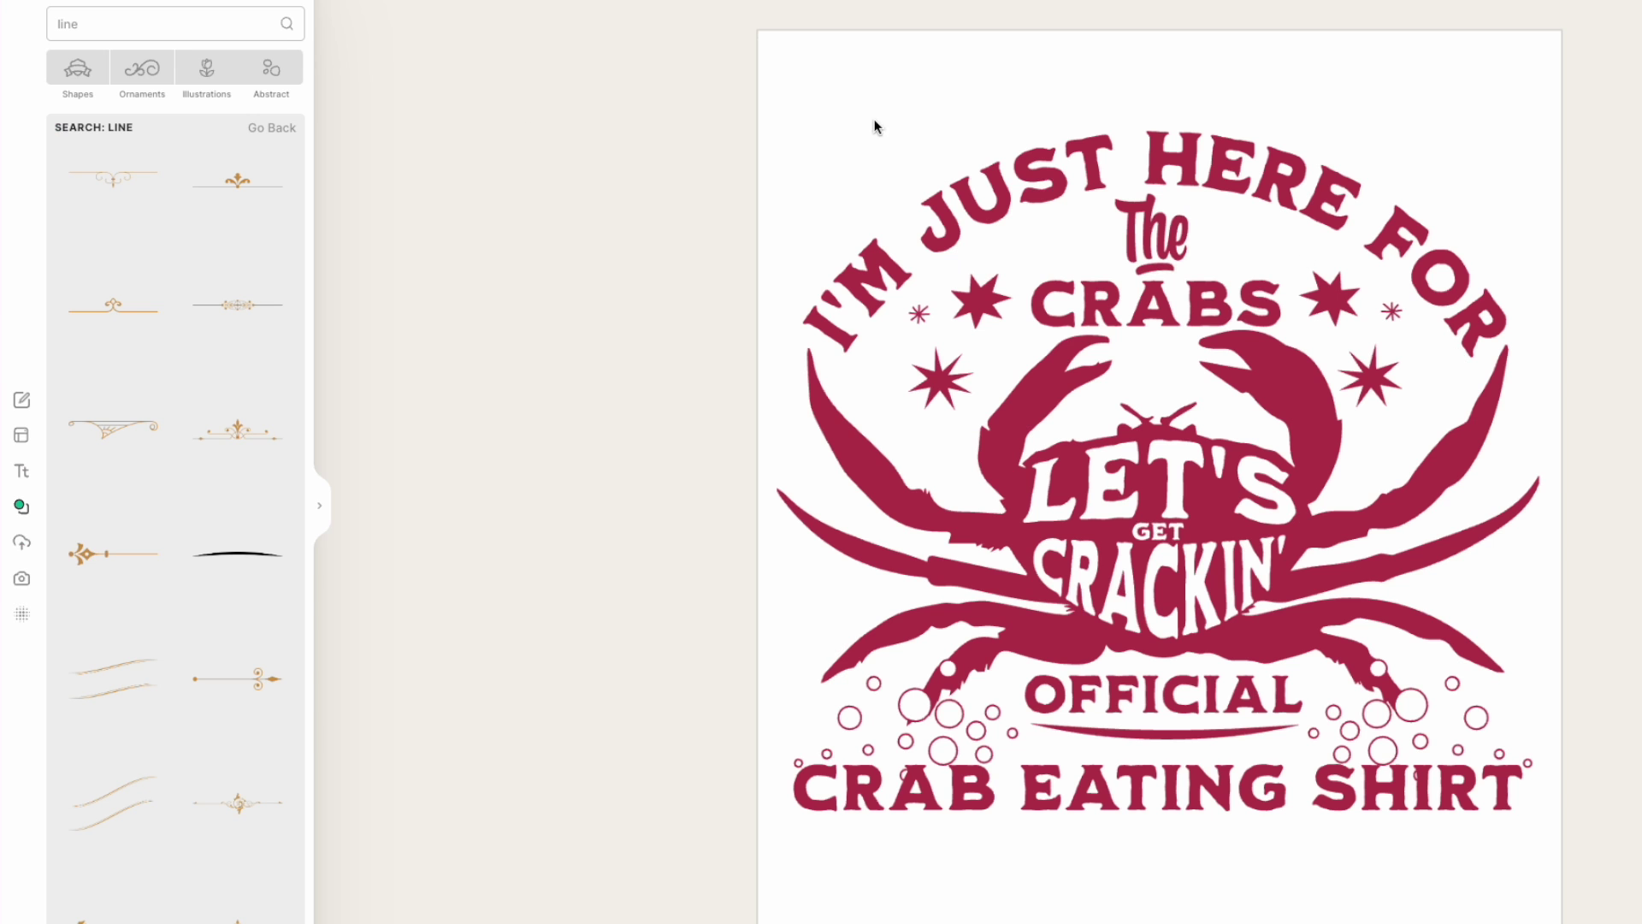
click(30, 615)
click(130, 146)
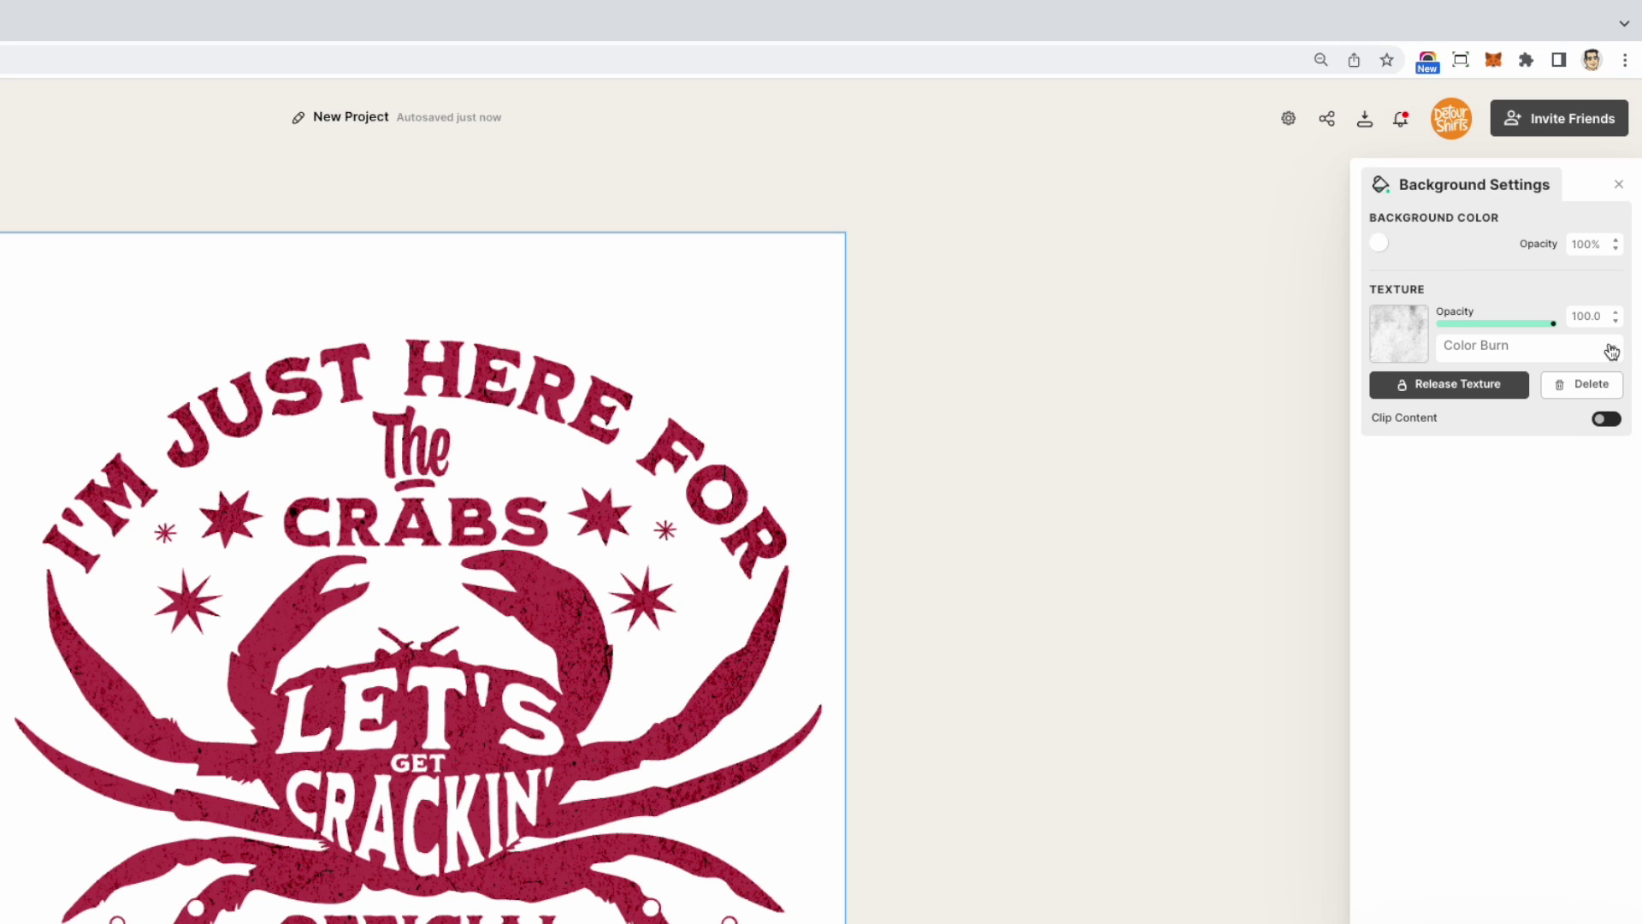
click(1612, 350)
click(1477, 467)
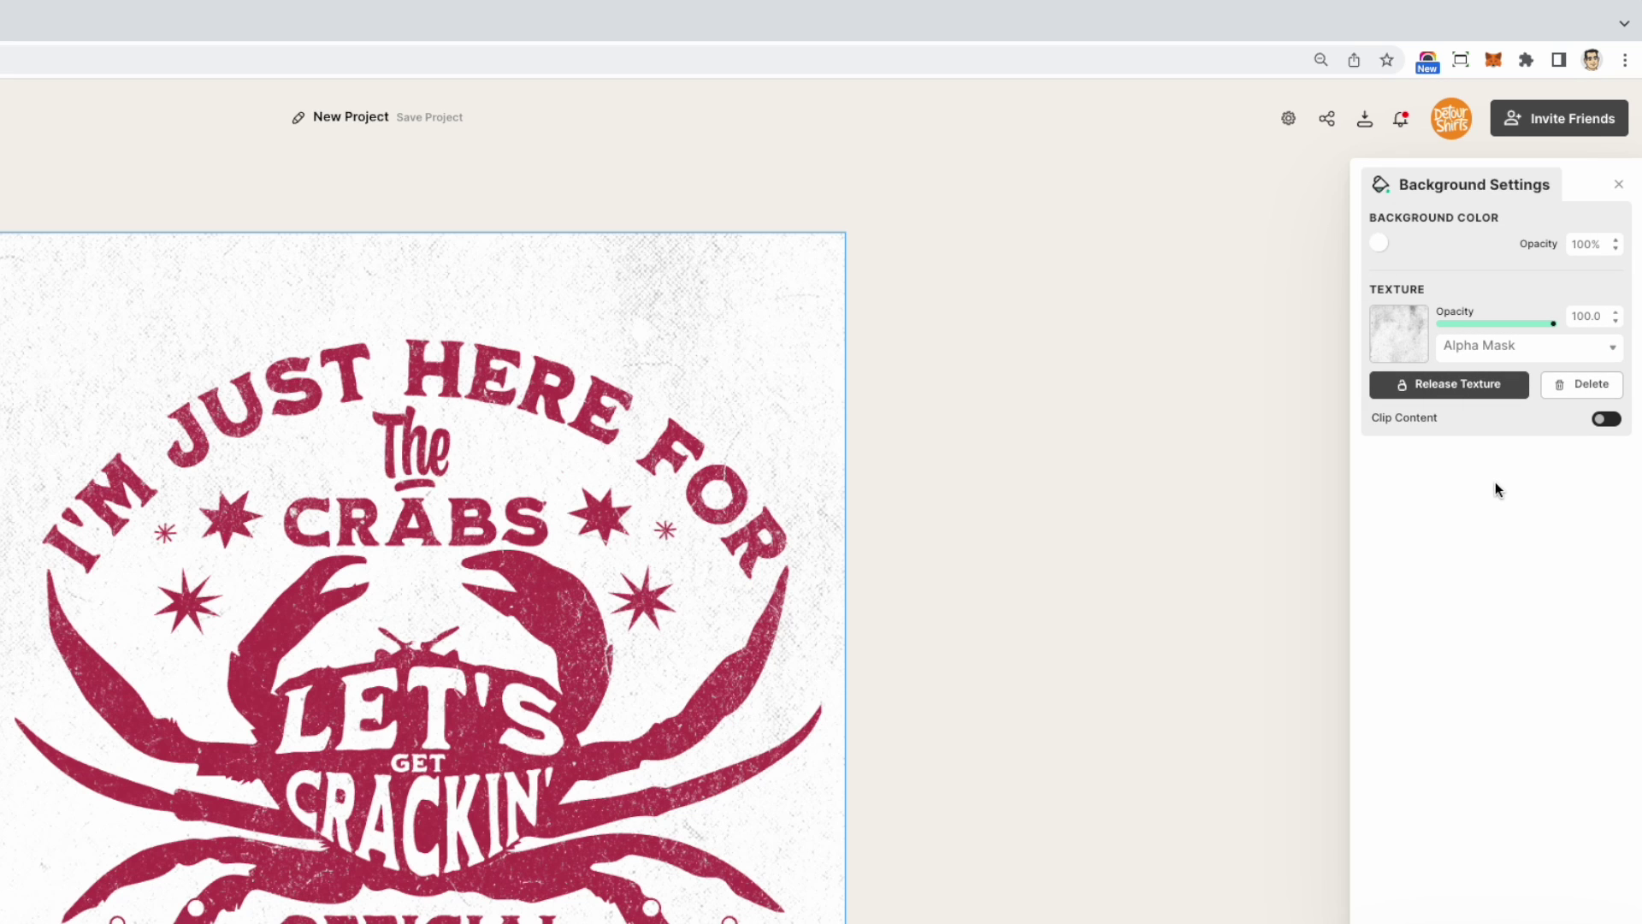
click(1608, 419)
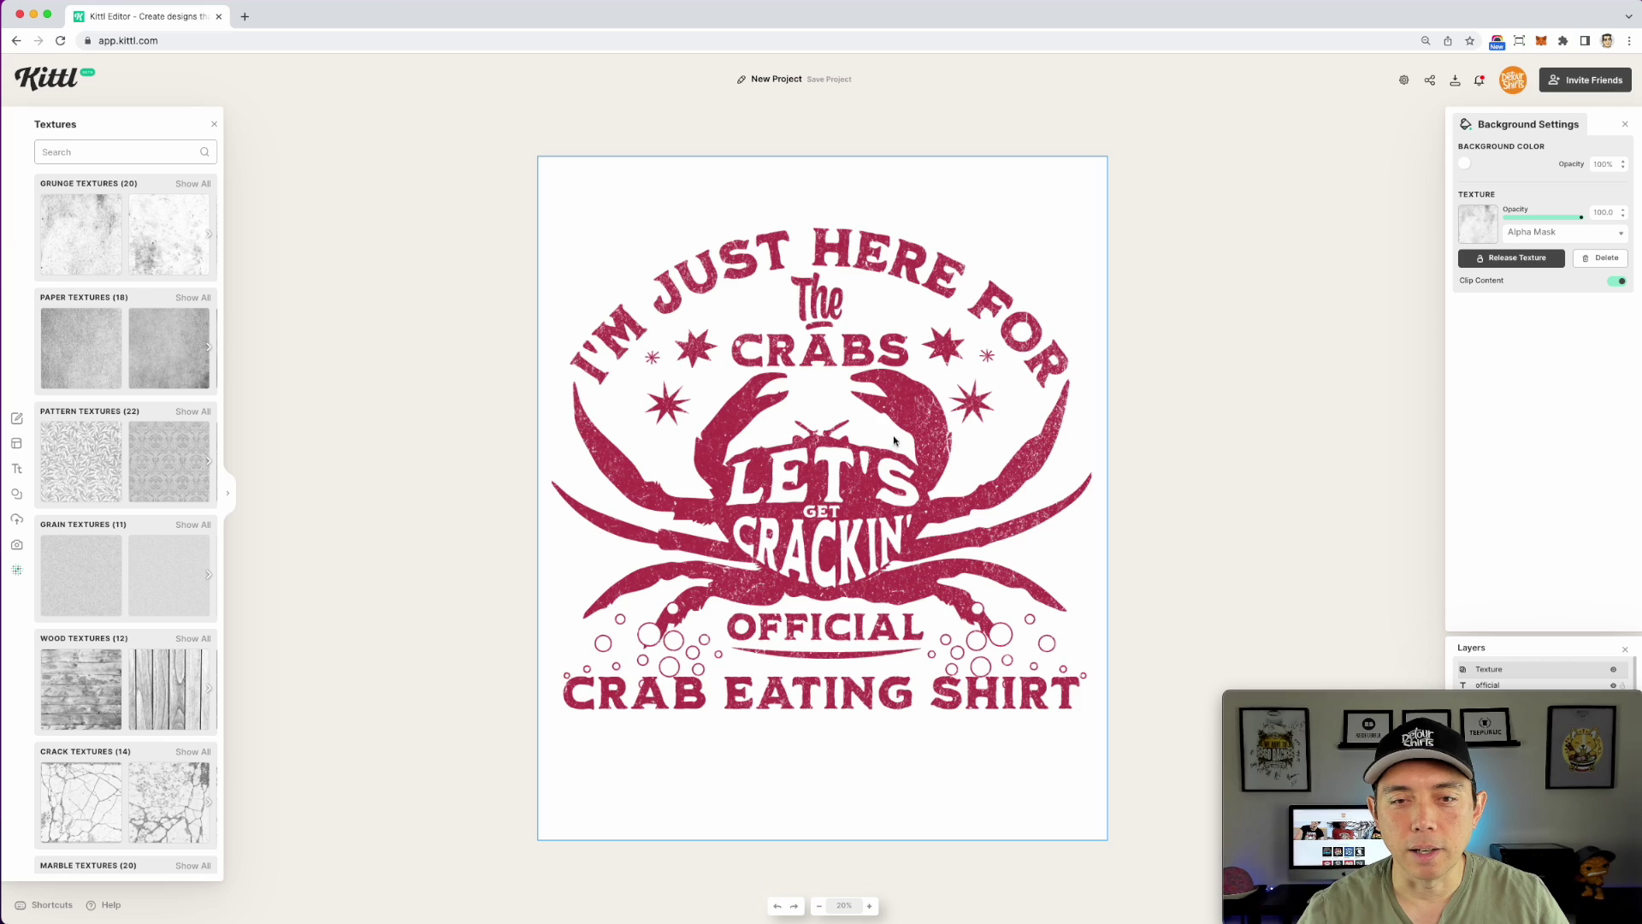
Step: Inspect the grunge texture up close on the crab and lettering, and review the whole design
scroll(863, 458, up, 5)
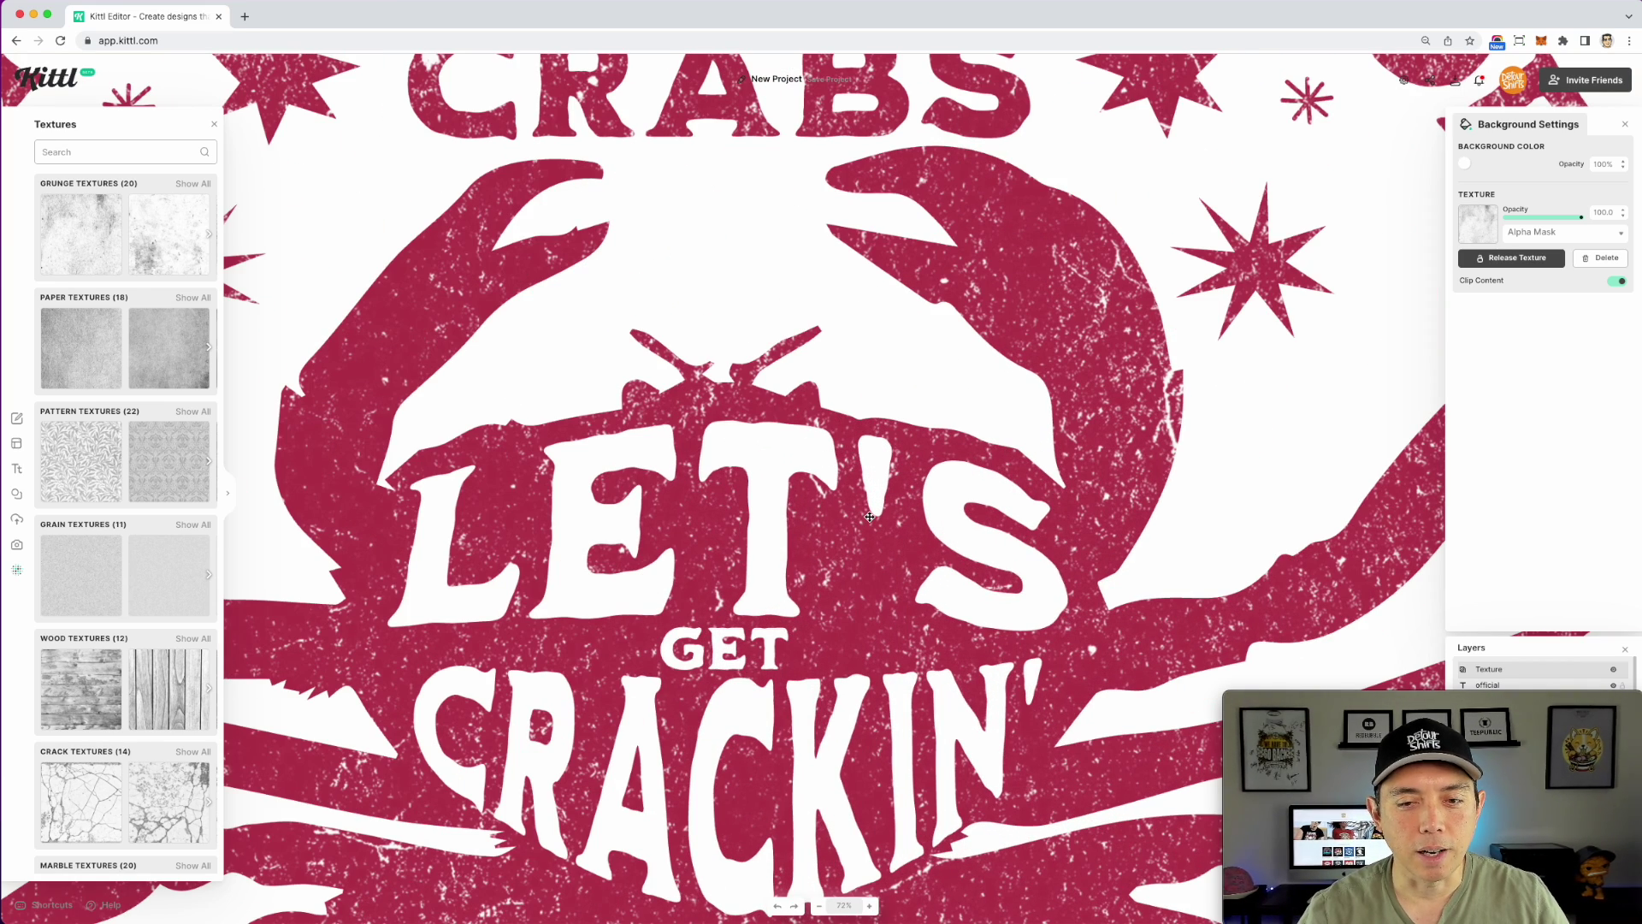
scroll(869, 517, down, 5)
scroll(869, 517, up, 4)
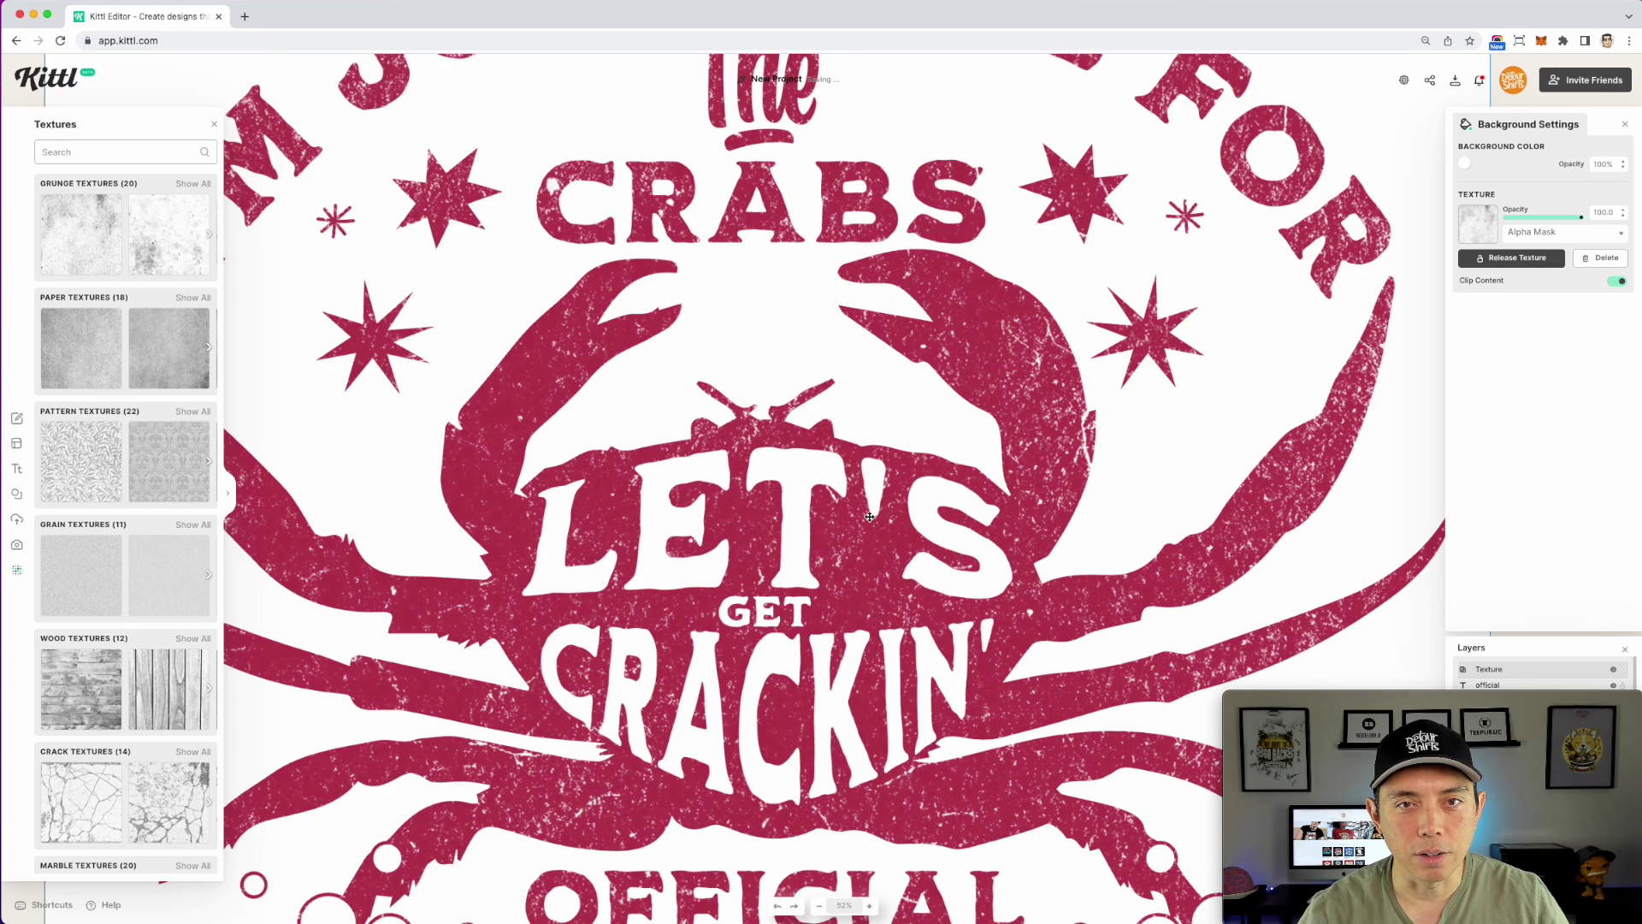
scroll(869, 516, down, 2)
scroll(869, 517, down, 4)
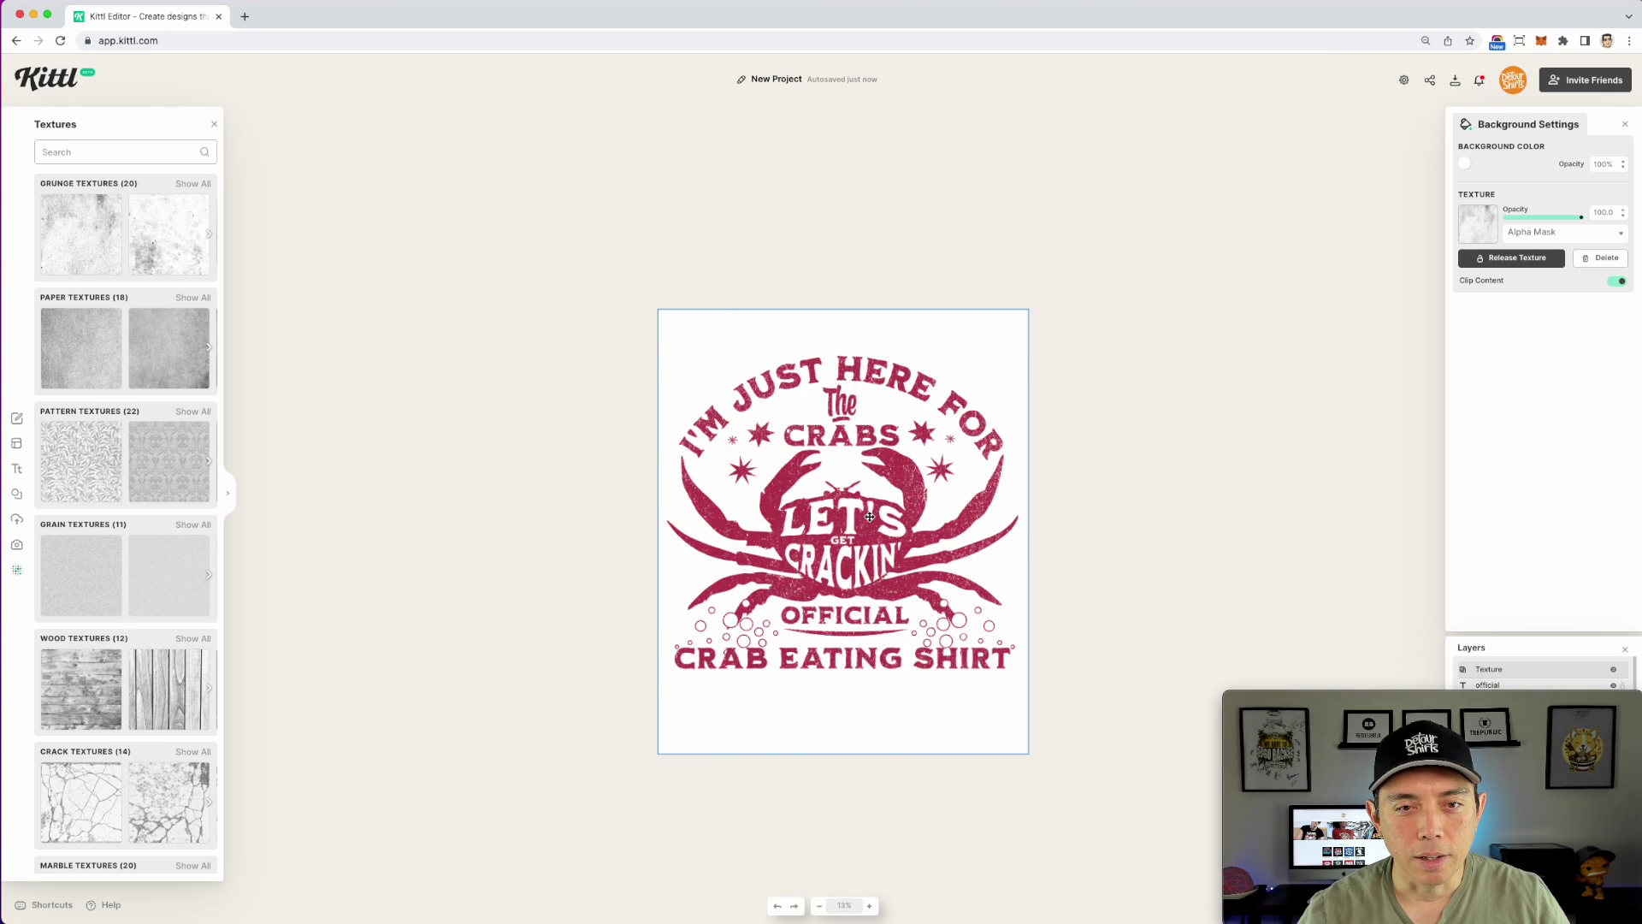
scroll(869, 516, up, 3)
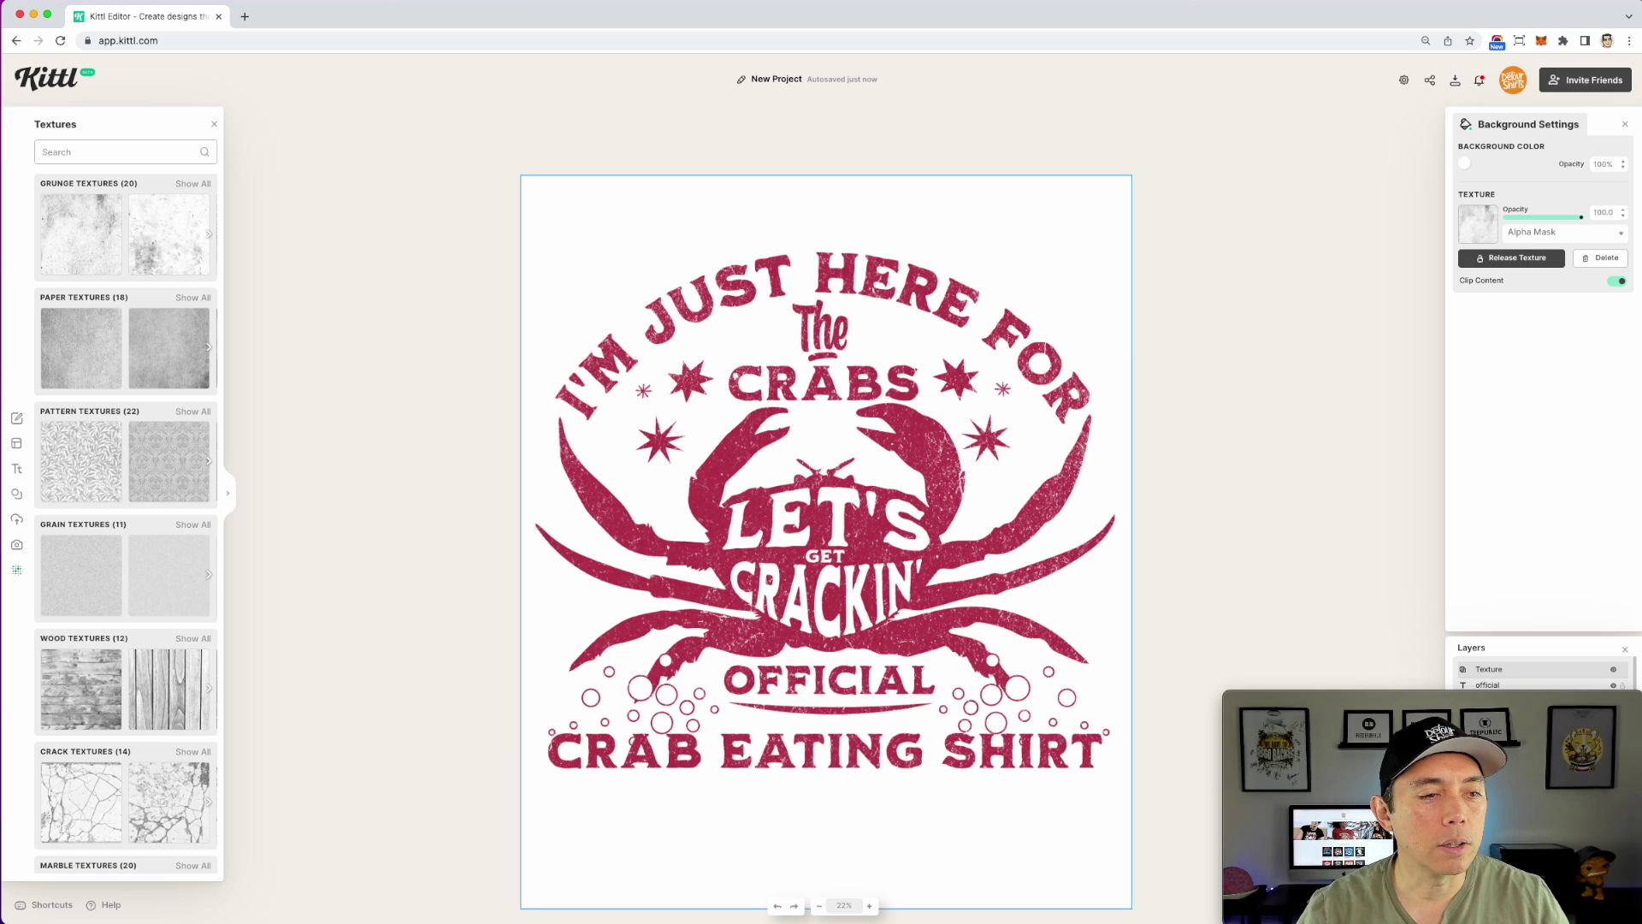
Step: Search the element library for "silhouettes"
click(16, 493)
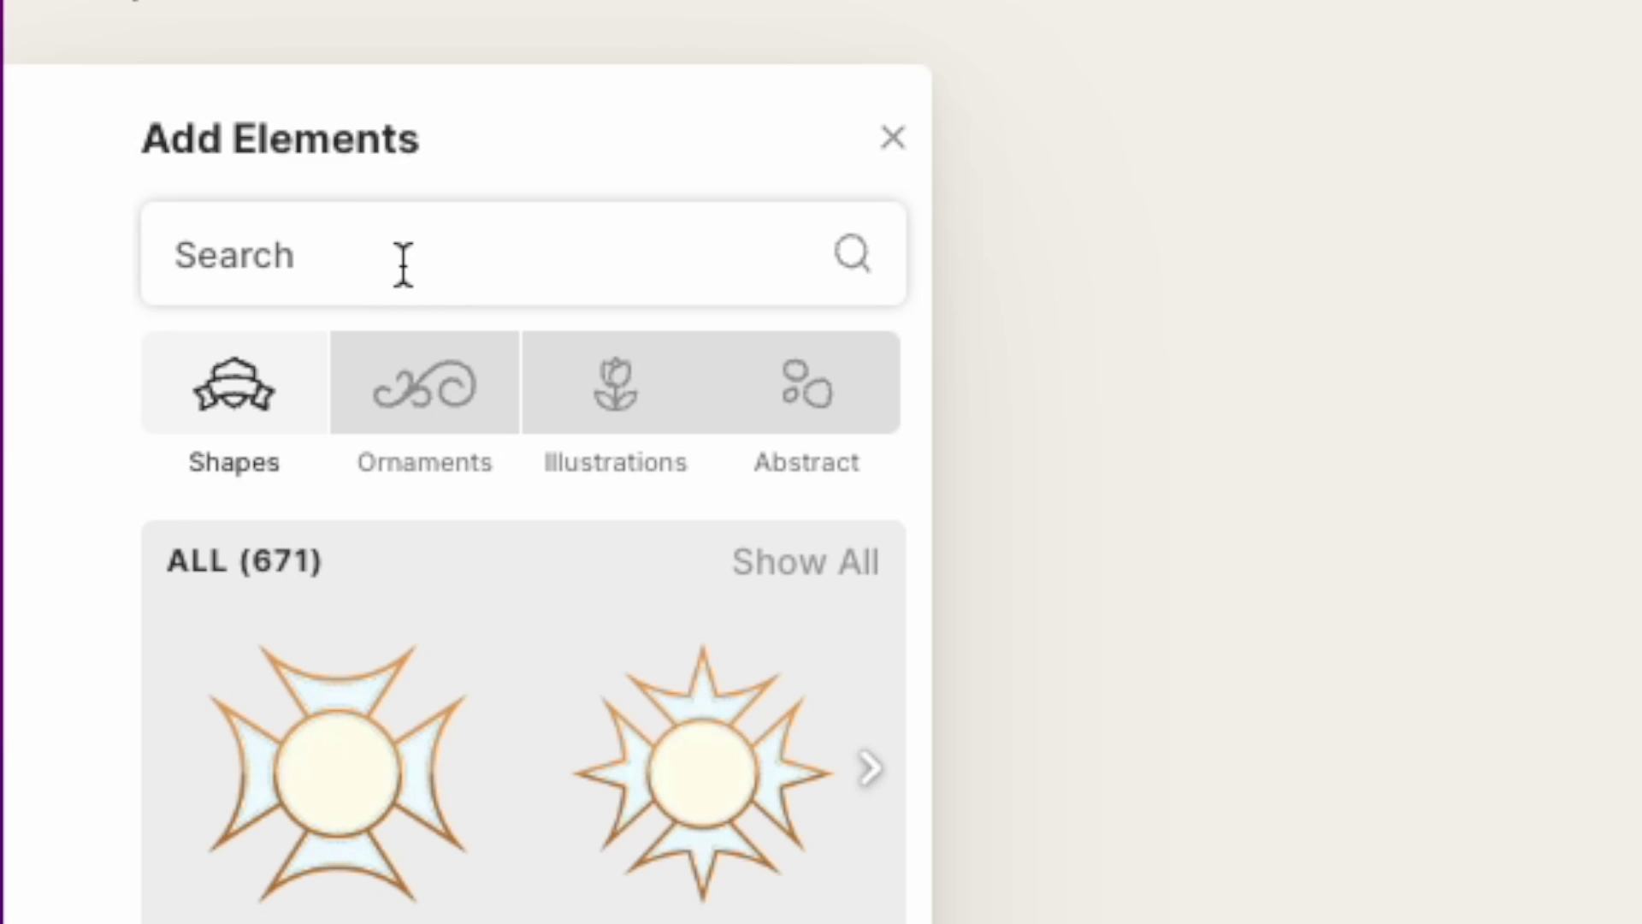
click(403, 265)
text(silho)
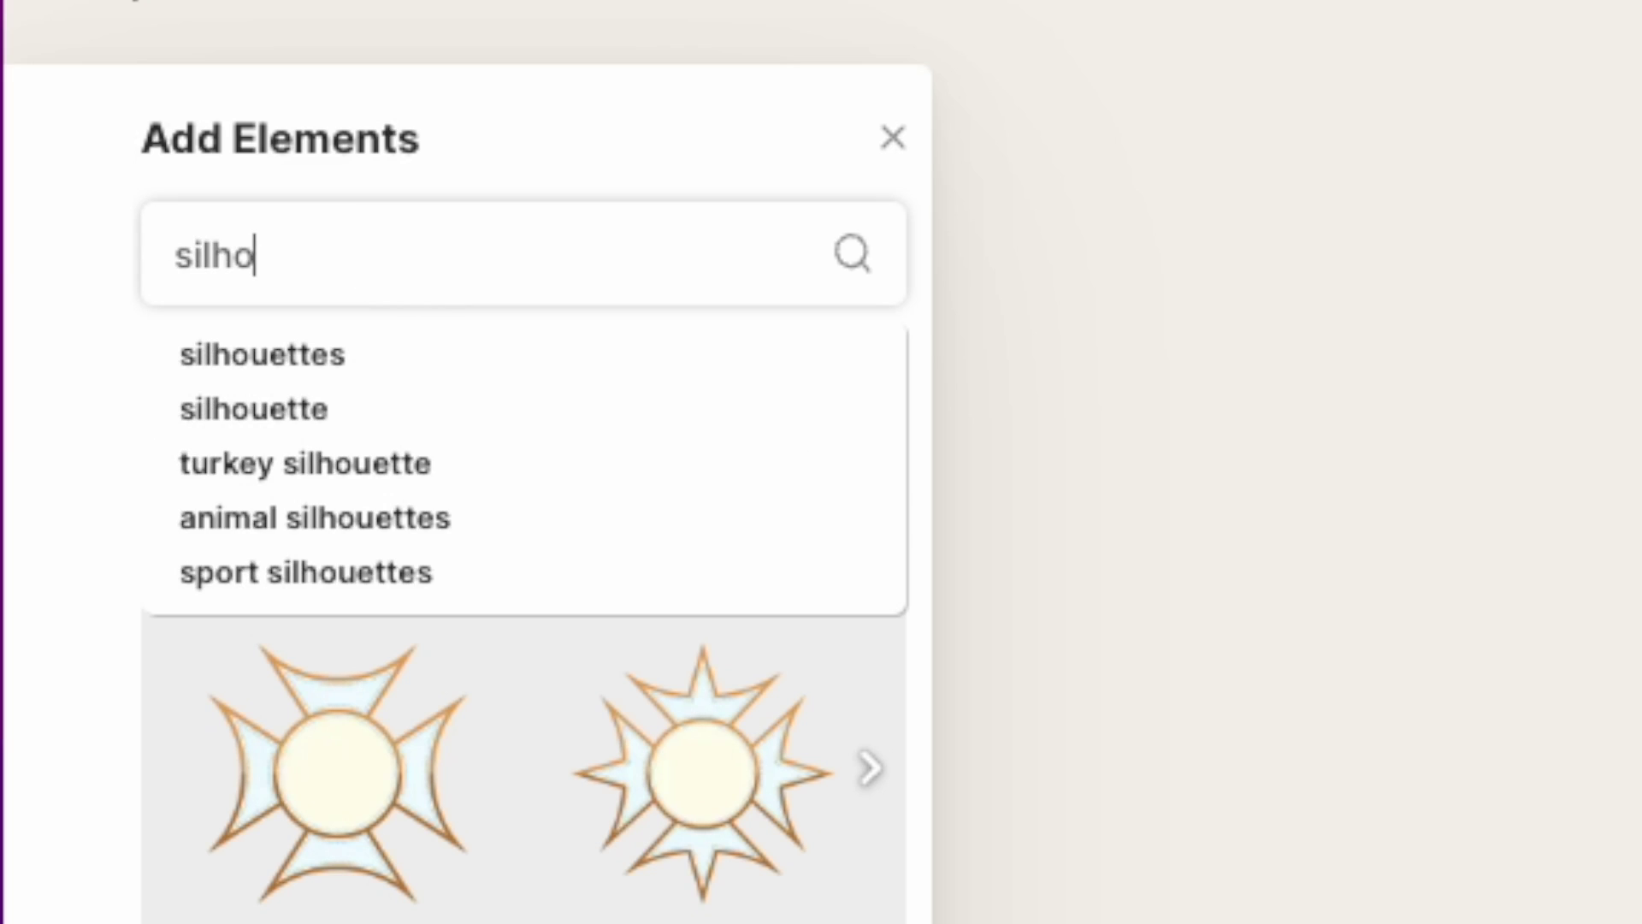
click(356, 381)
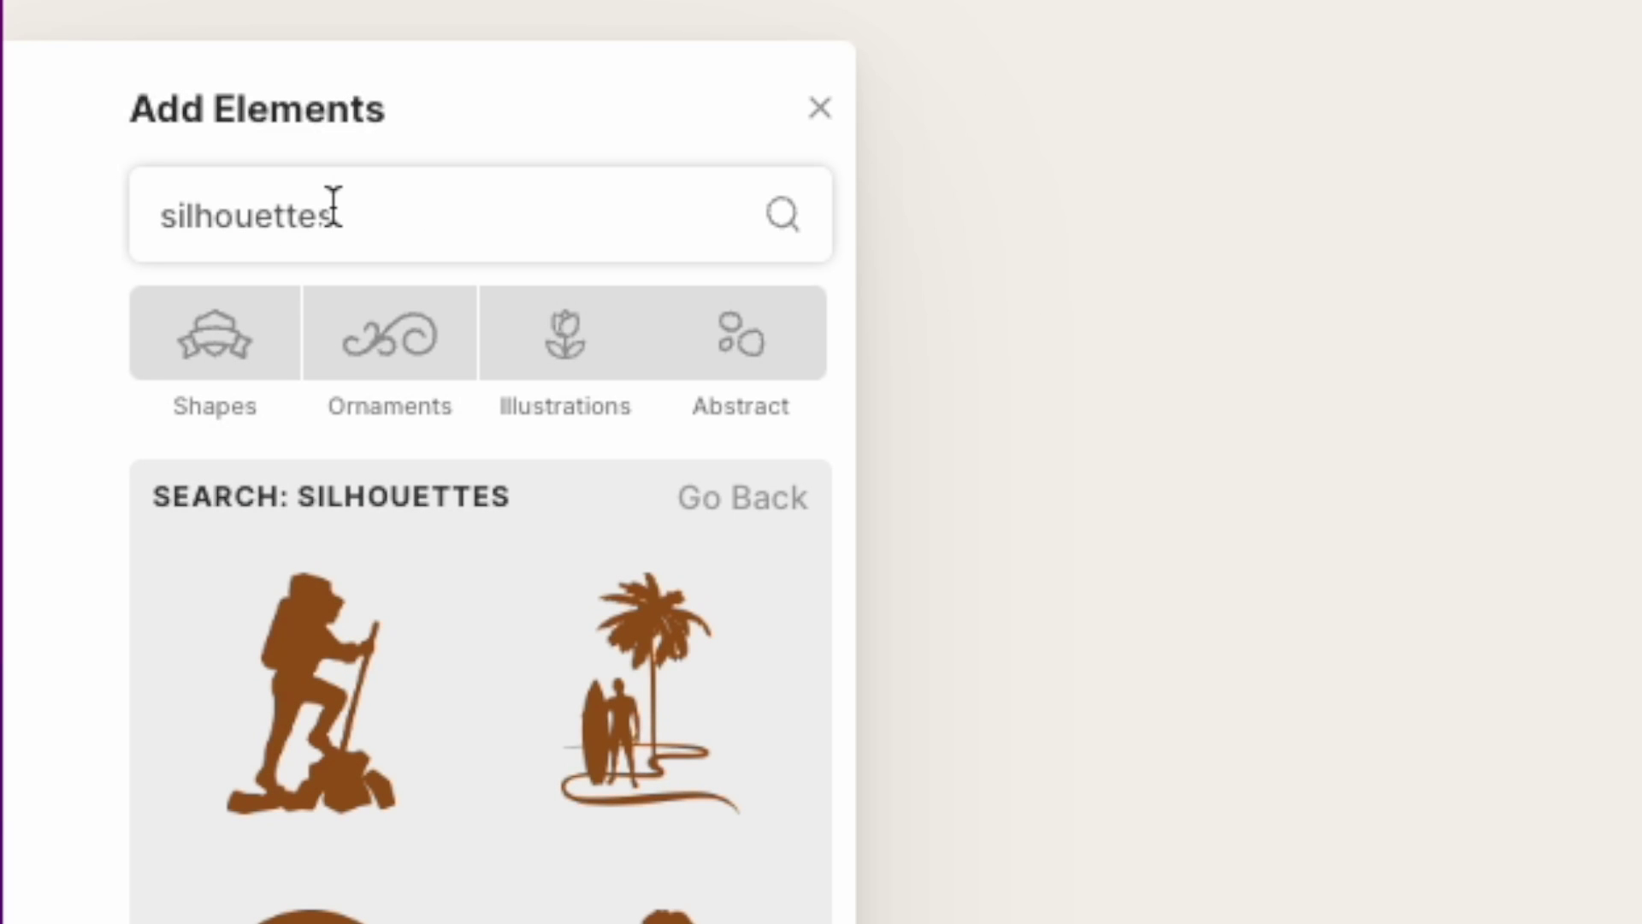
Step: Search the element library for "turkey" and browse the turkey graphics for a single-colour silhouette like the crab
double_click(333, 207)
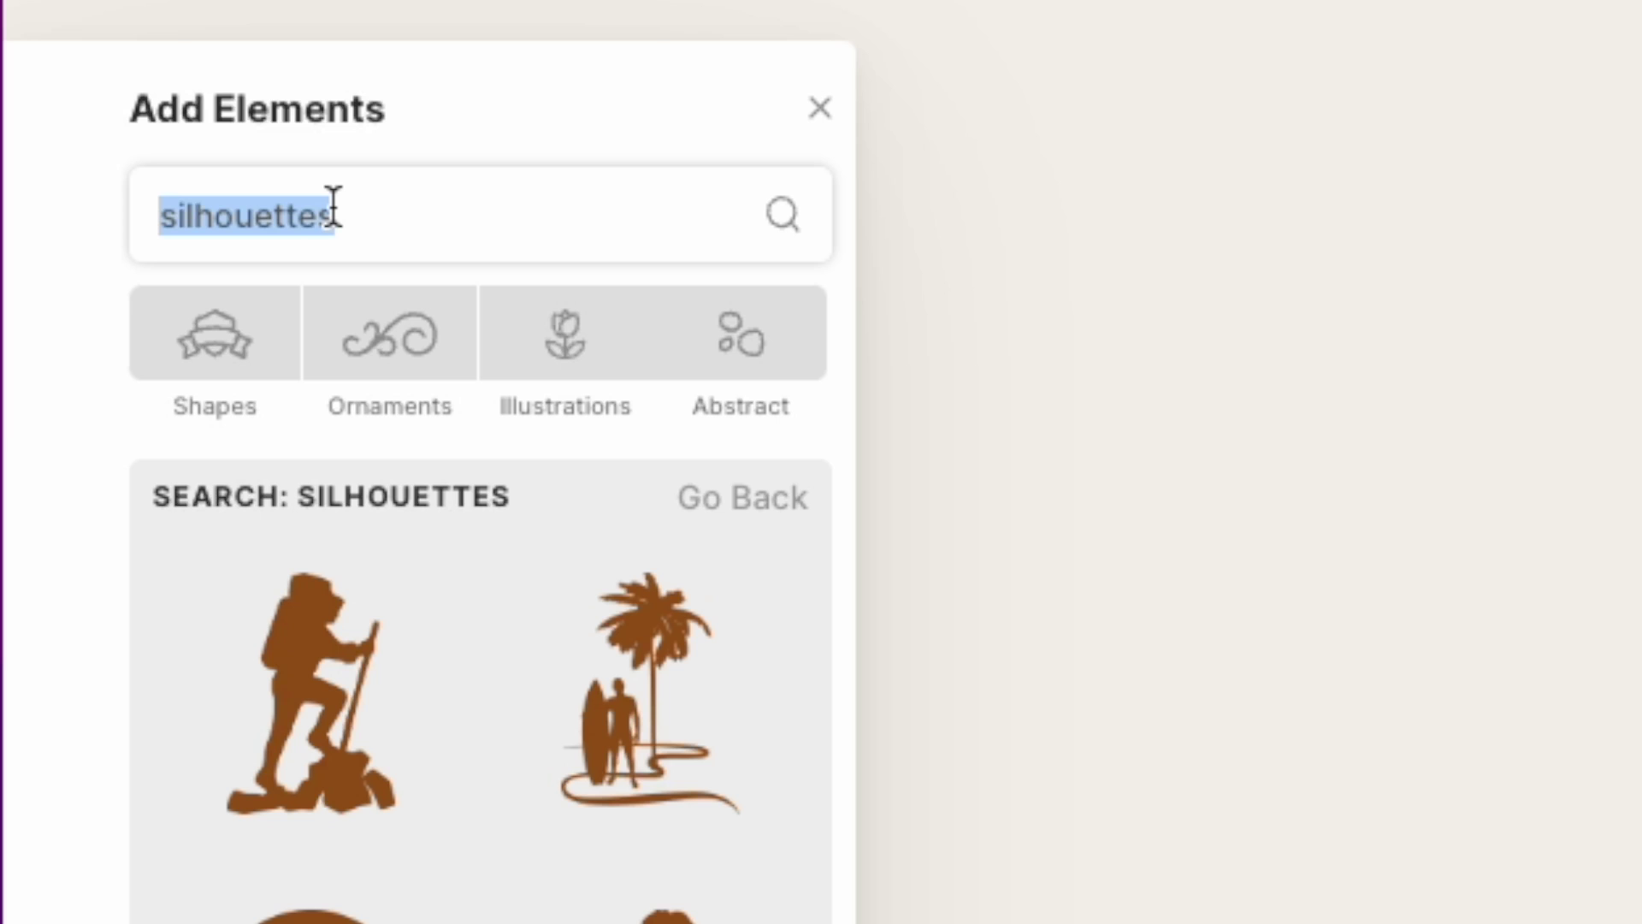
text(turdk)
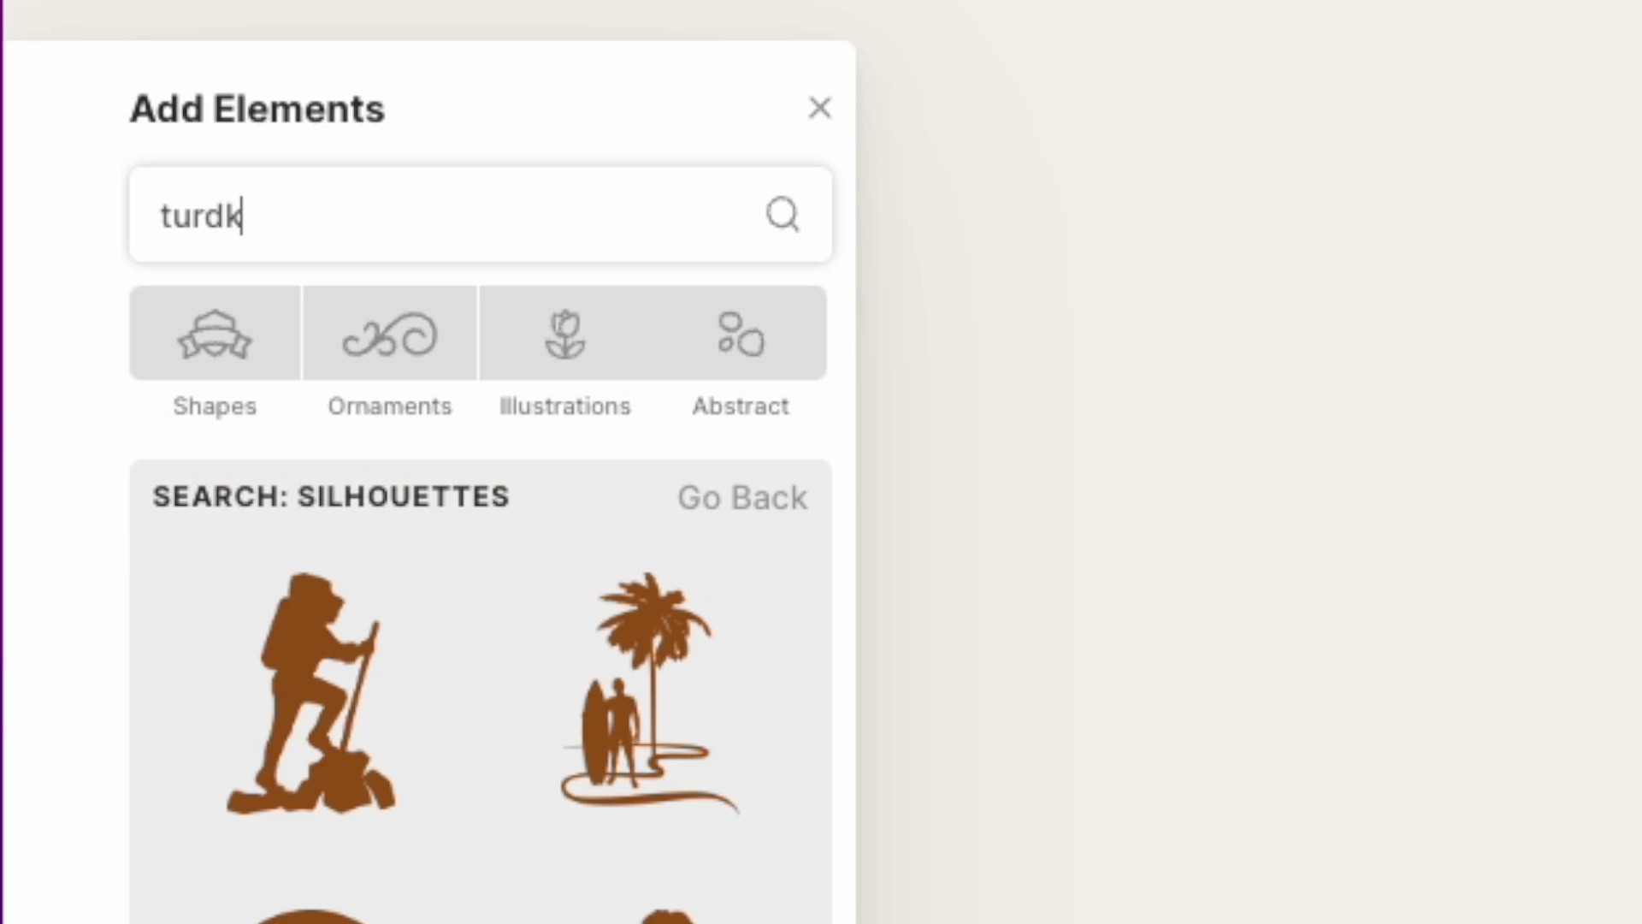
key(BackSpace)
key(BackSpace)
text(key)
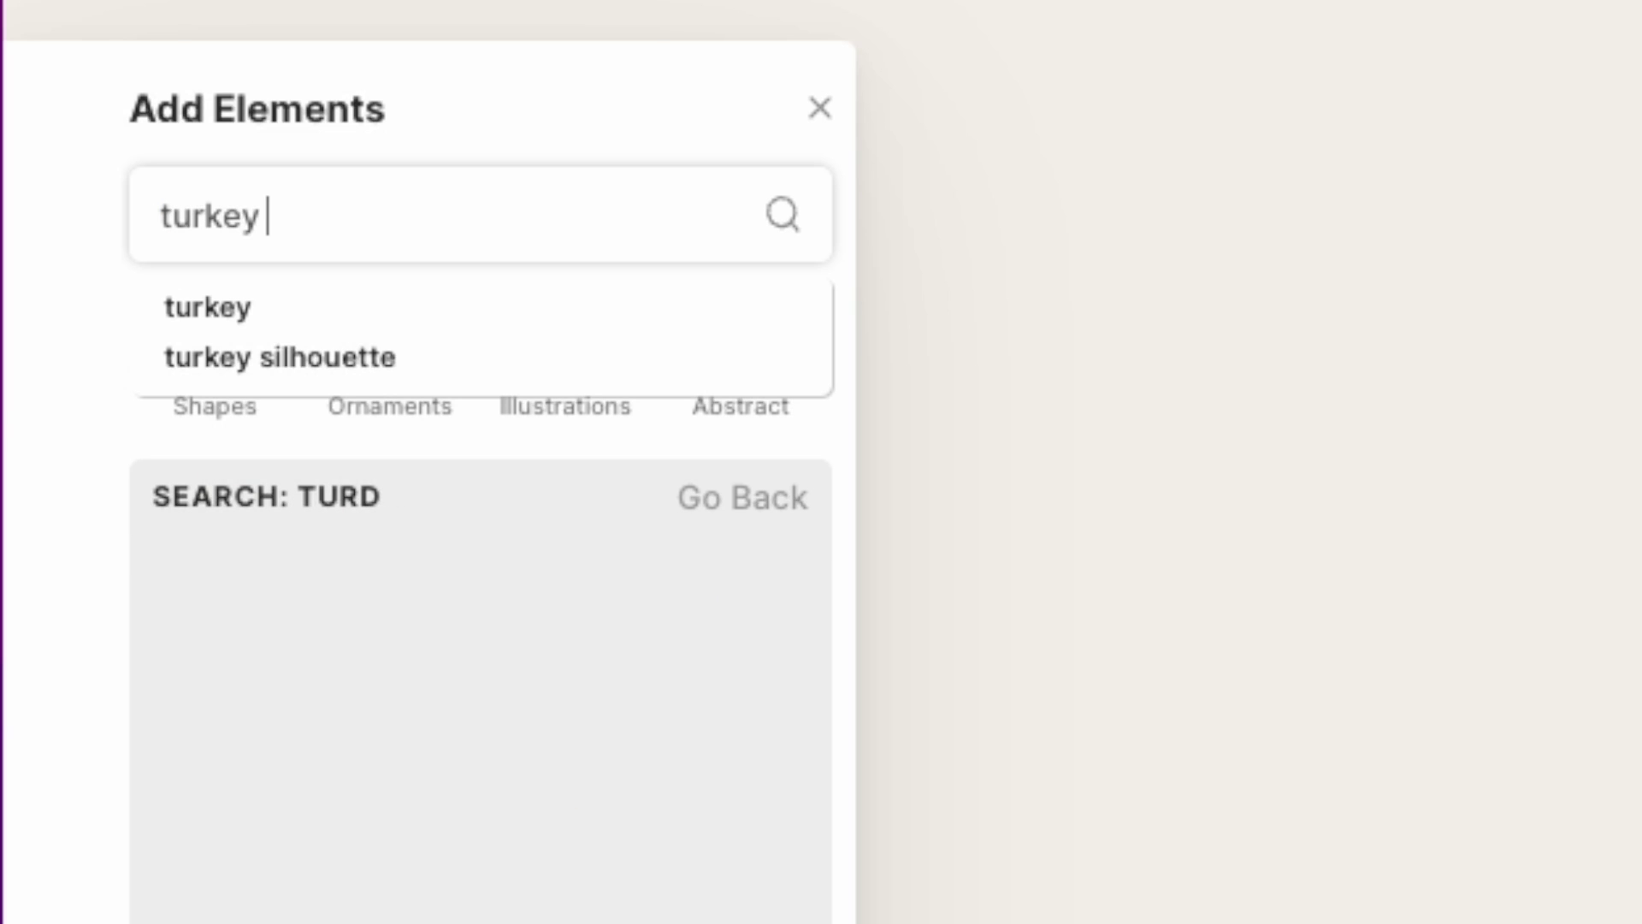
key(Return)
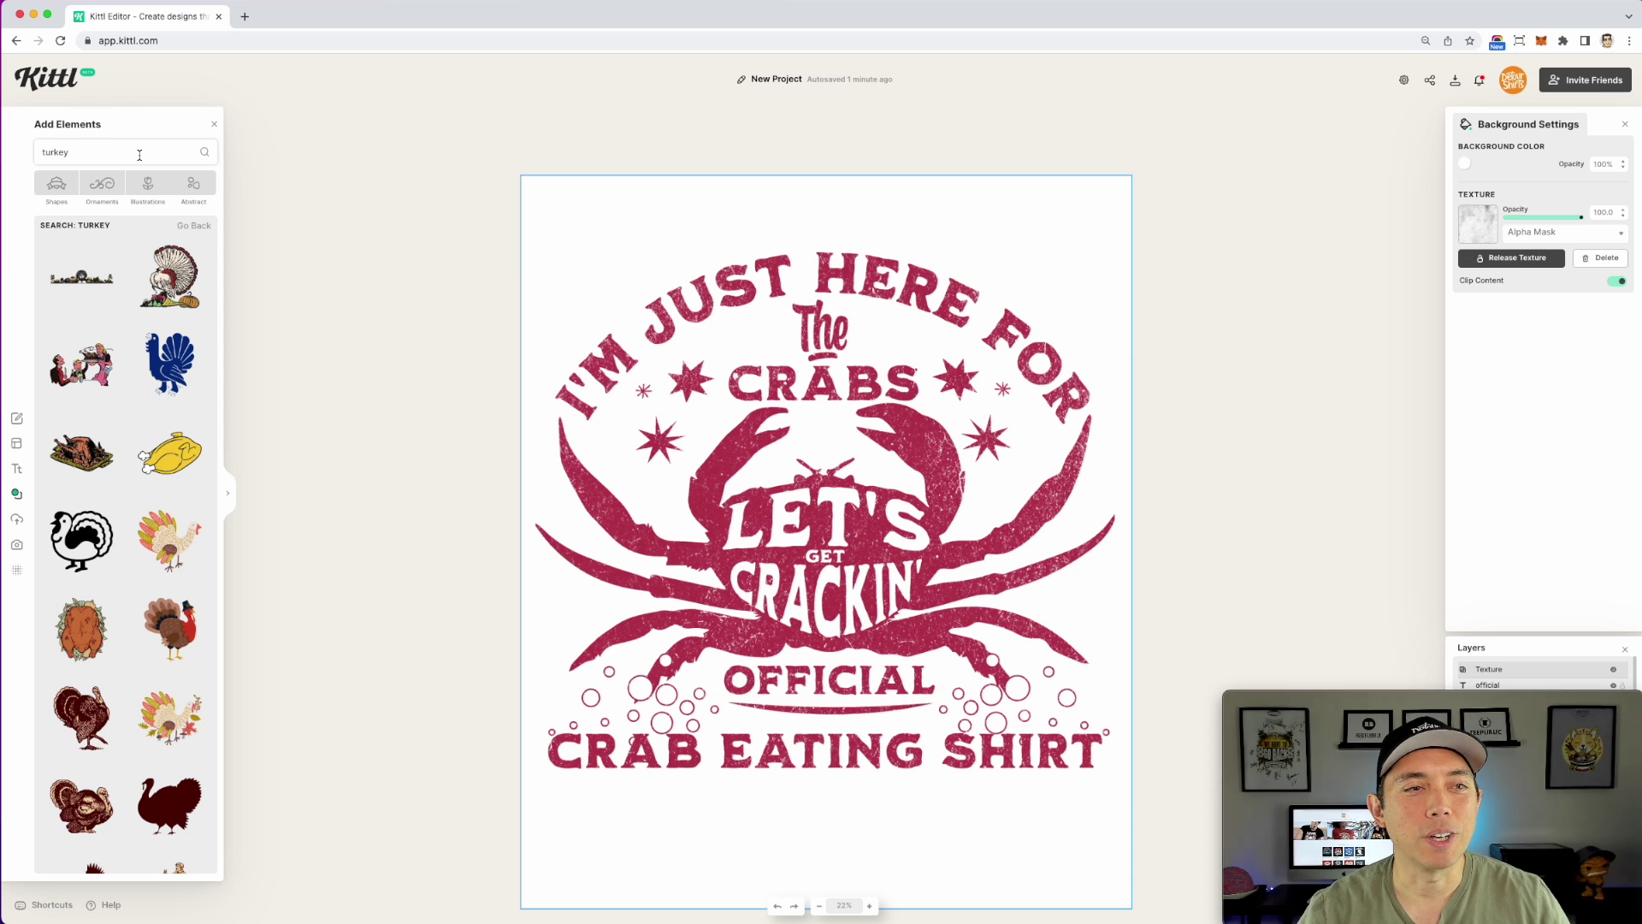
scroll(186, 486, down, 1)
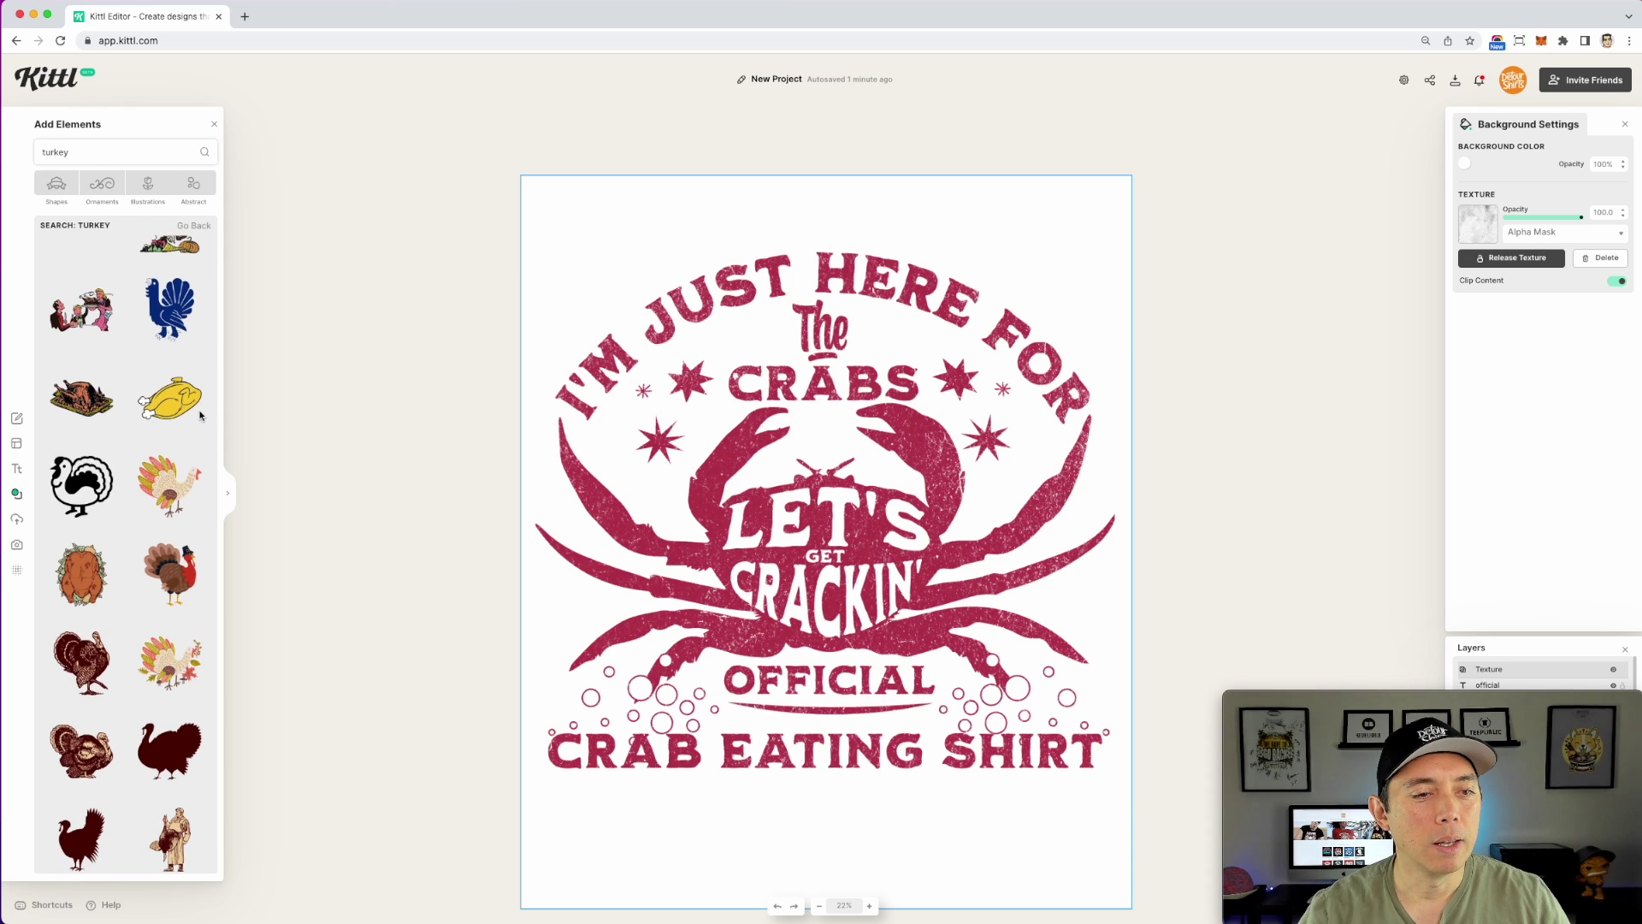
scroll(185, 486, down, 2)
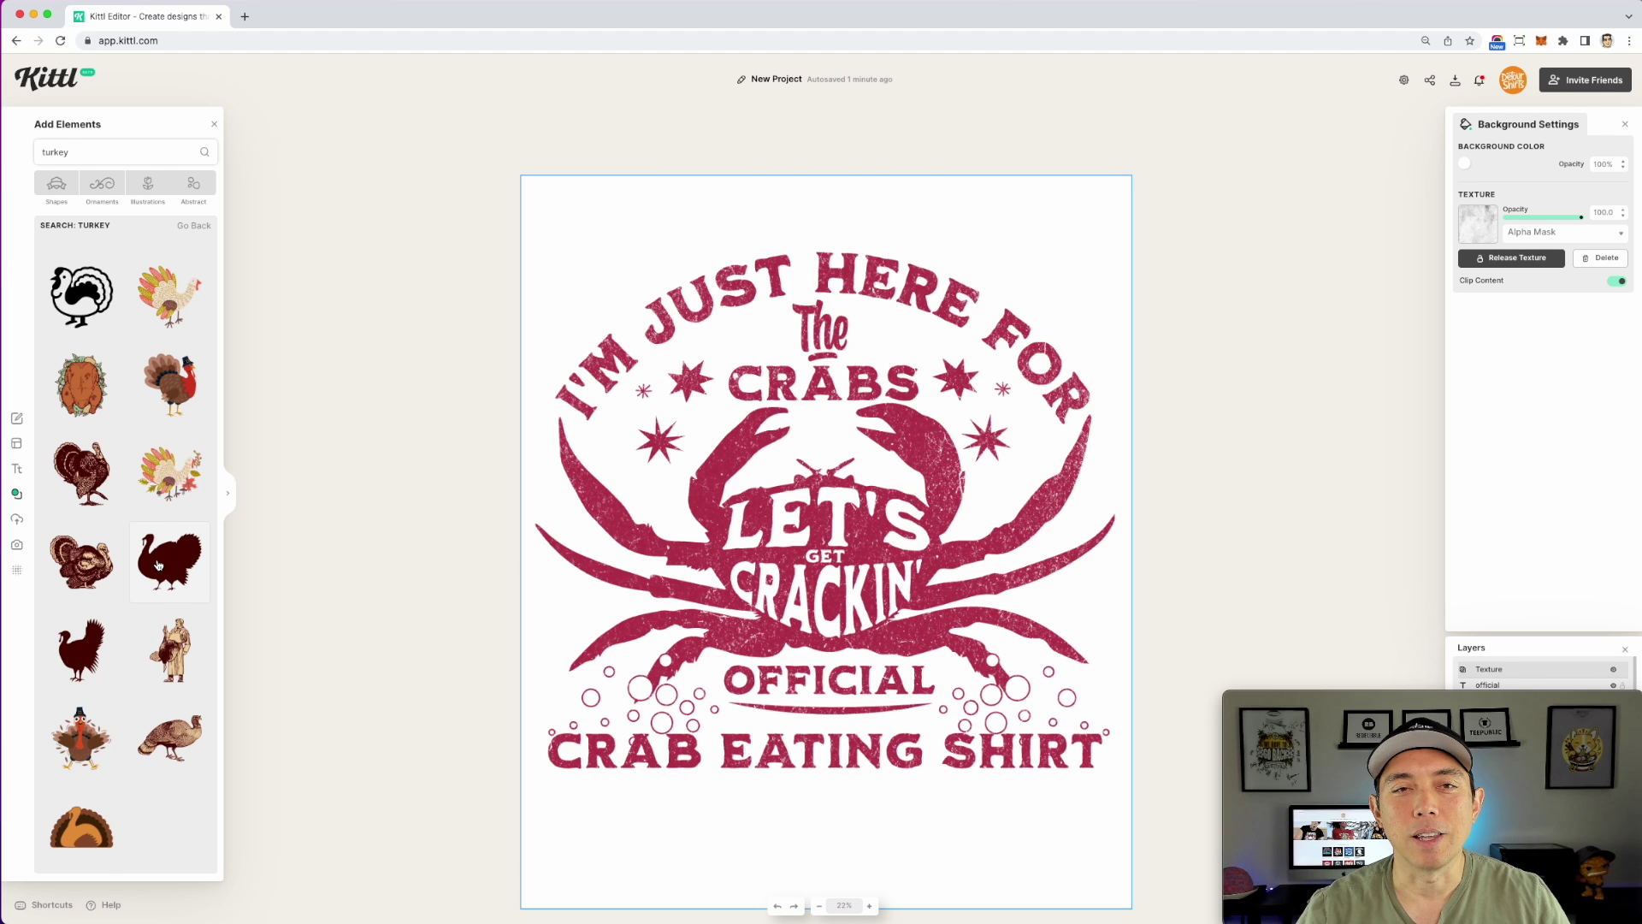
scroll(667, 305, up, 5)
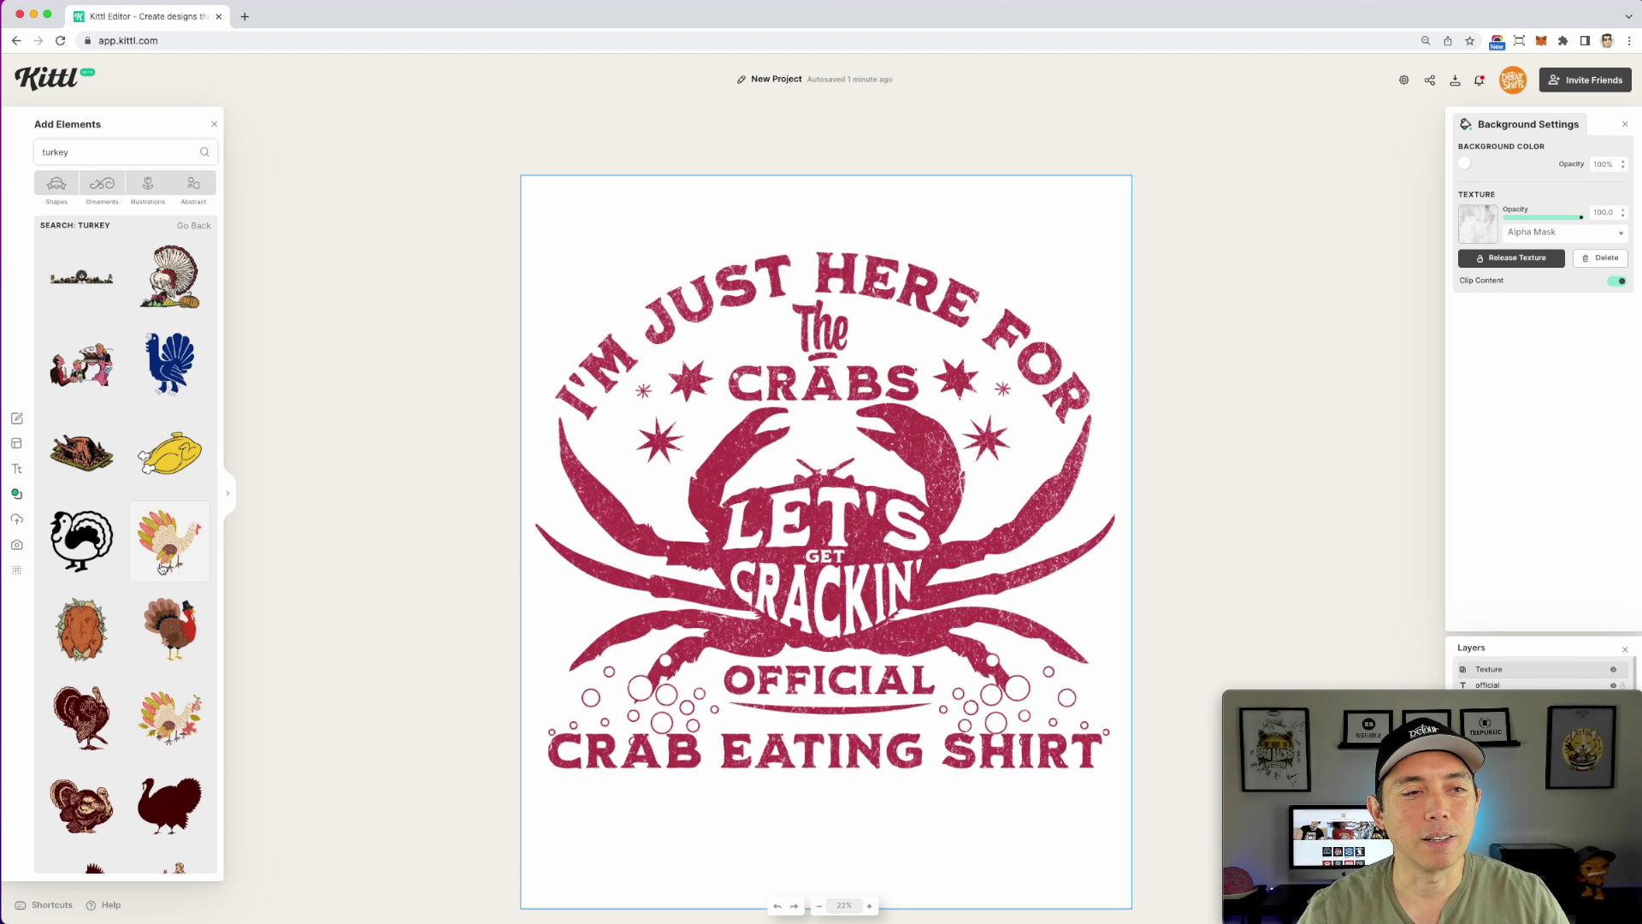